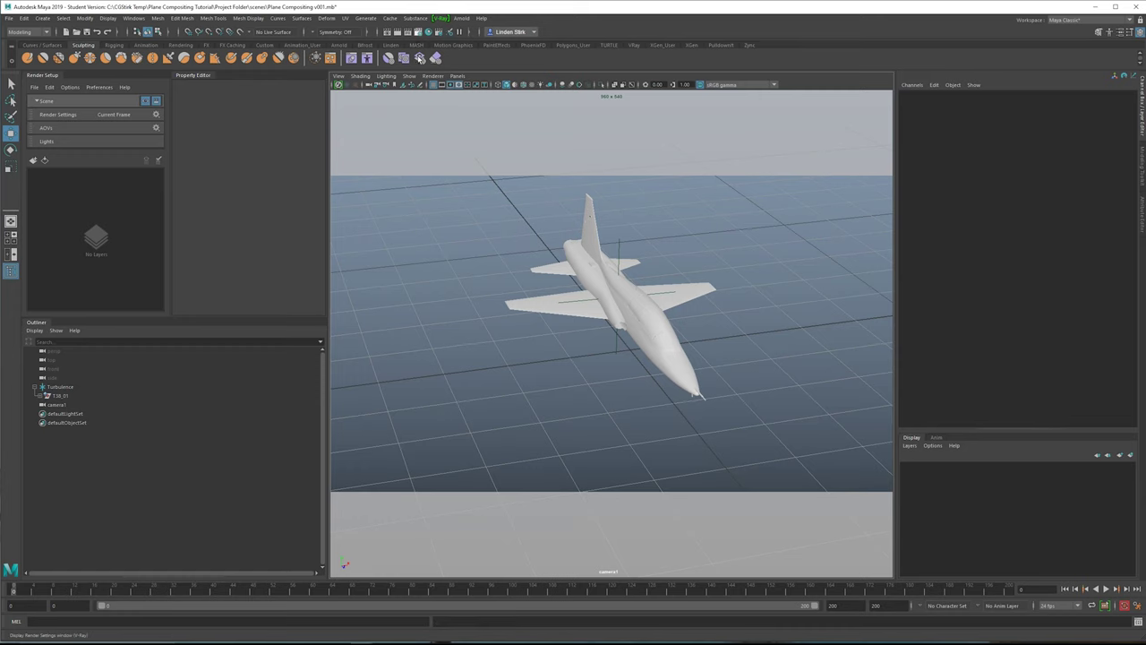
Step: Set the V-Ray progressive sampler's max render time to 0.1 minutes and review the GI light cache settings
{"action": "left_click", "coordinate": [420, 58]}
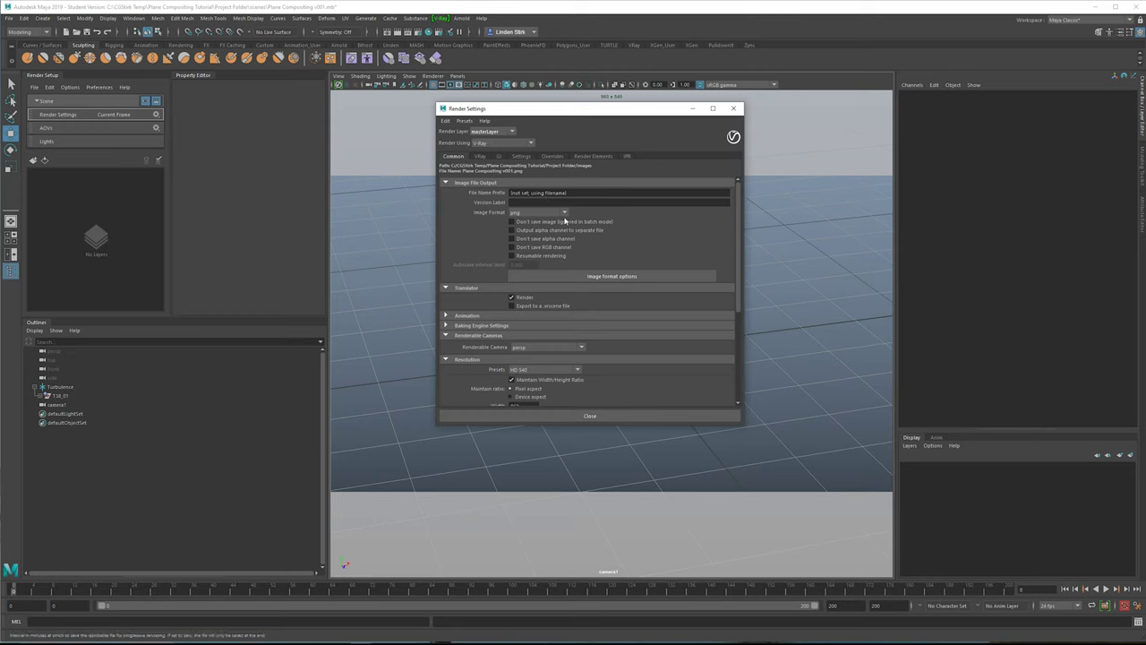
{"action": "left_click", "coordinate": [480, 157]}
{"action": "left_click", "coordinate": [536, 295]}
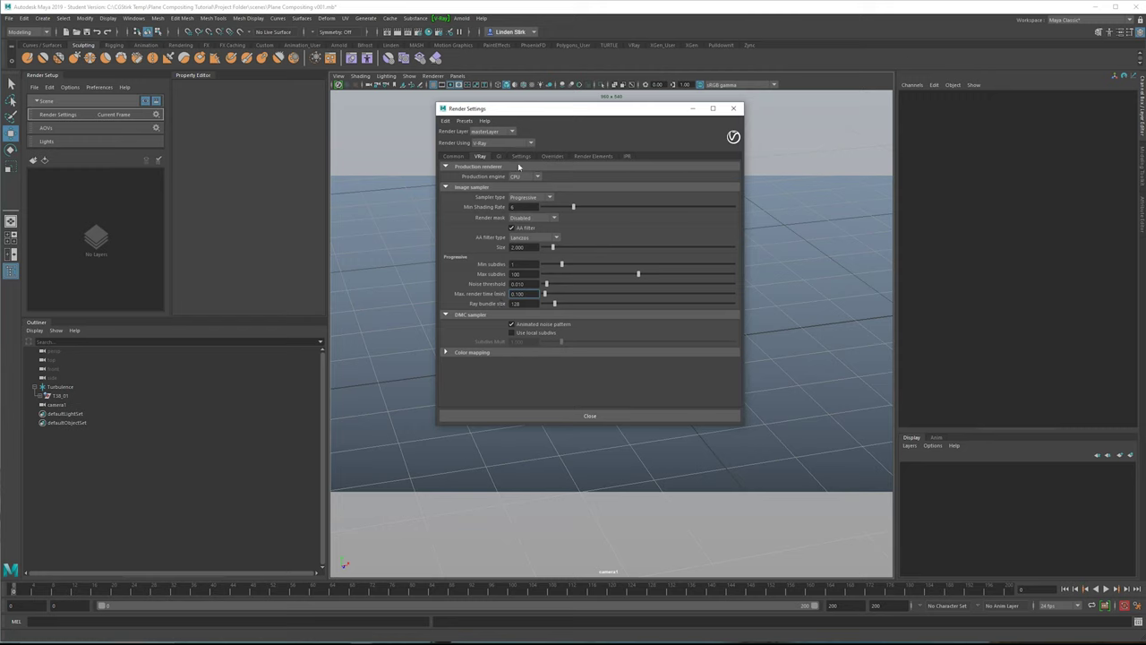
{"action": "left_click", "coordinate": [499, 156]}
{"action": "left_click", "coordinate": [470, 296]}
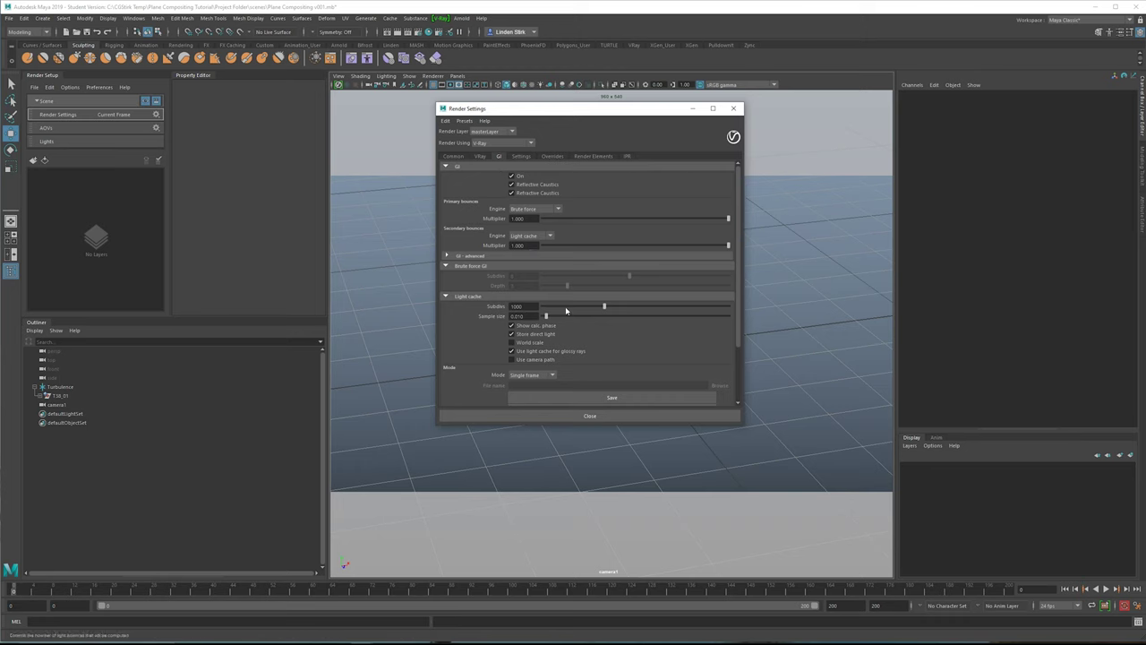
{"action": "left_click", "coordinate": [650, 415]}
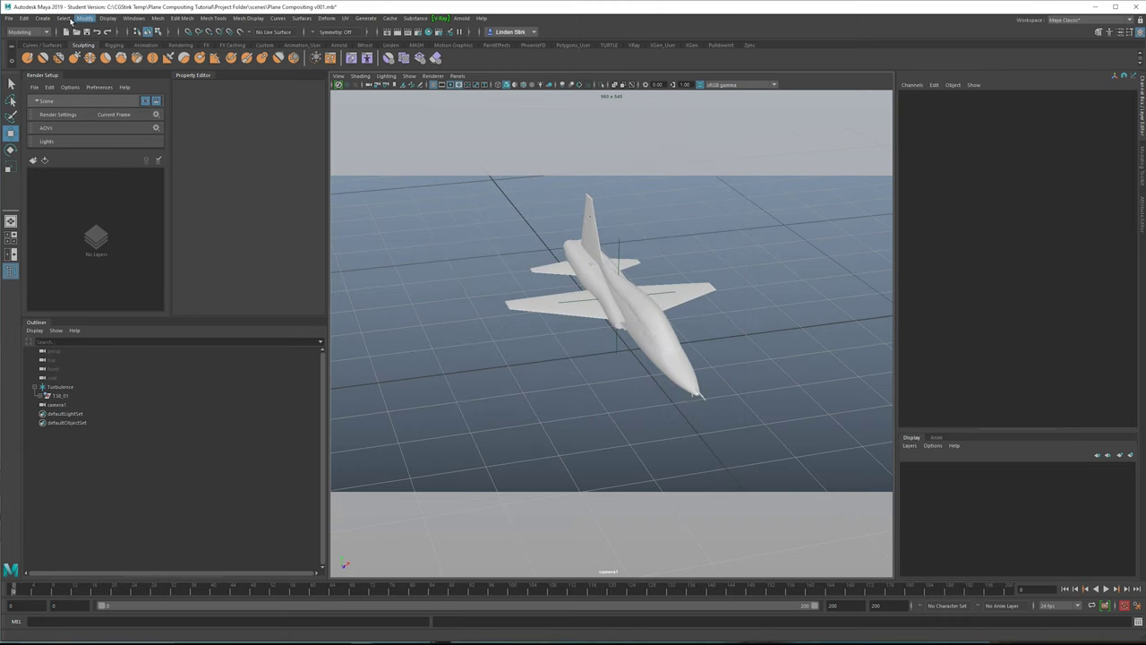
Step: Create a V-Ray dome light, scale it uniformly to about 1.7 and go to frame 200
{"action": "left_click", "coordinate": [43, 18]}
{"action": "mouse_move", "coordinate": [117, 68]}
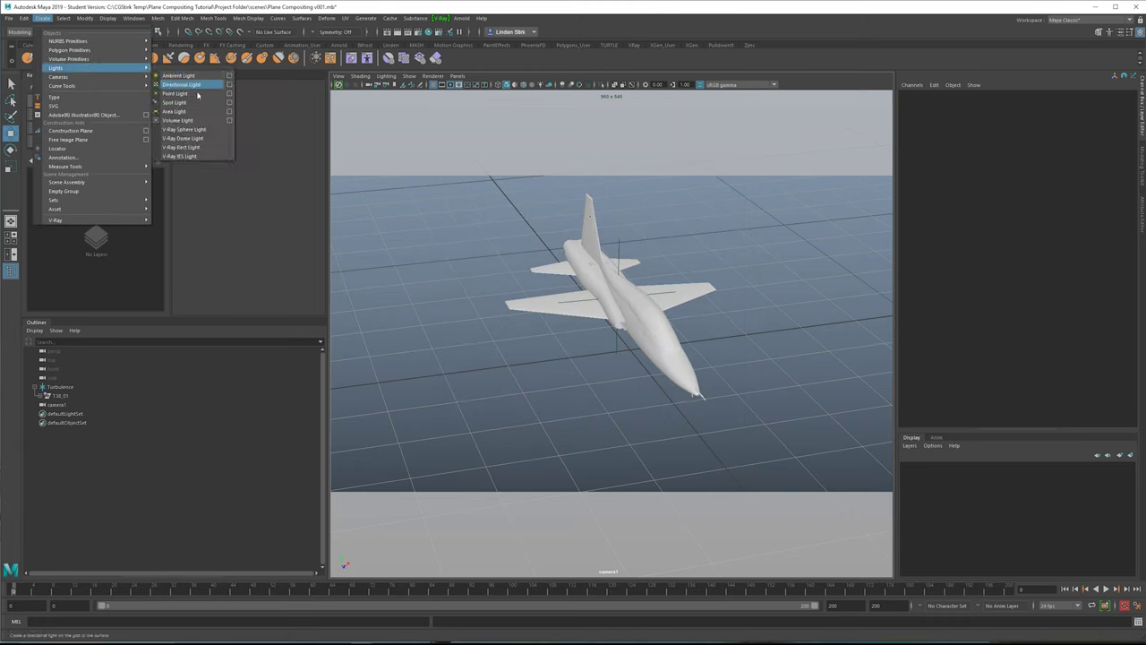
{"action": "left_click", "coordinate": [199, 139]}
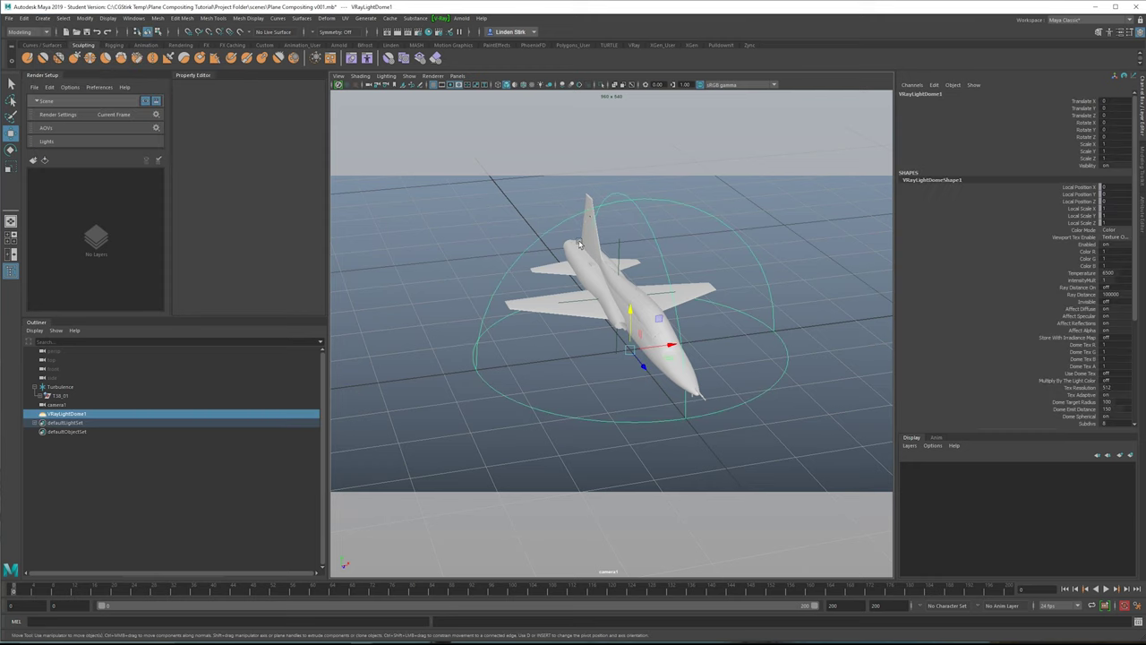
{"action": "left_click_drag", "start_coordinate": [728, 320], "coordinate": [698, 304]}
{"action": "middle_click_drag", "start_coordinate": [698, 304], "coordinate": [699, 302]}
{"action": "middle_click_drag", "start_coordinate": [629, 349], "coordinate": [624, 319]}
{"action": "left_click_drag", "start_coordinate": [448, 589], "coordinate": [1012, 537]}
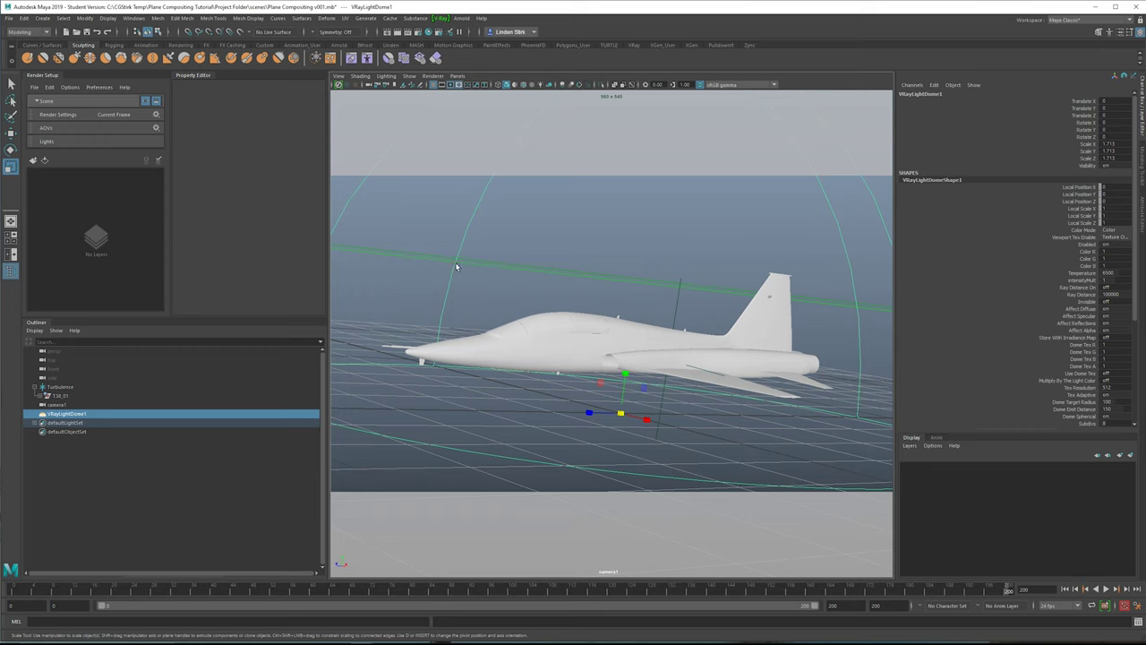
Step: Map the loc00184-22-8k.exr image from sourceimages to the dome light's Dome Tex and show textures in the camera view
{"action": "key", "text": "ctrl+a"}
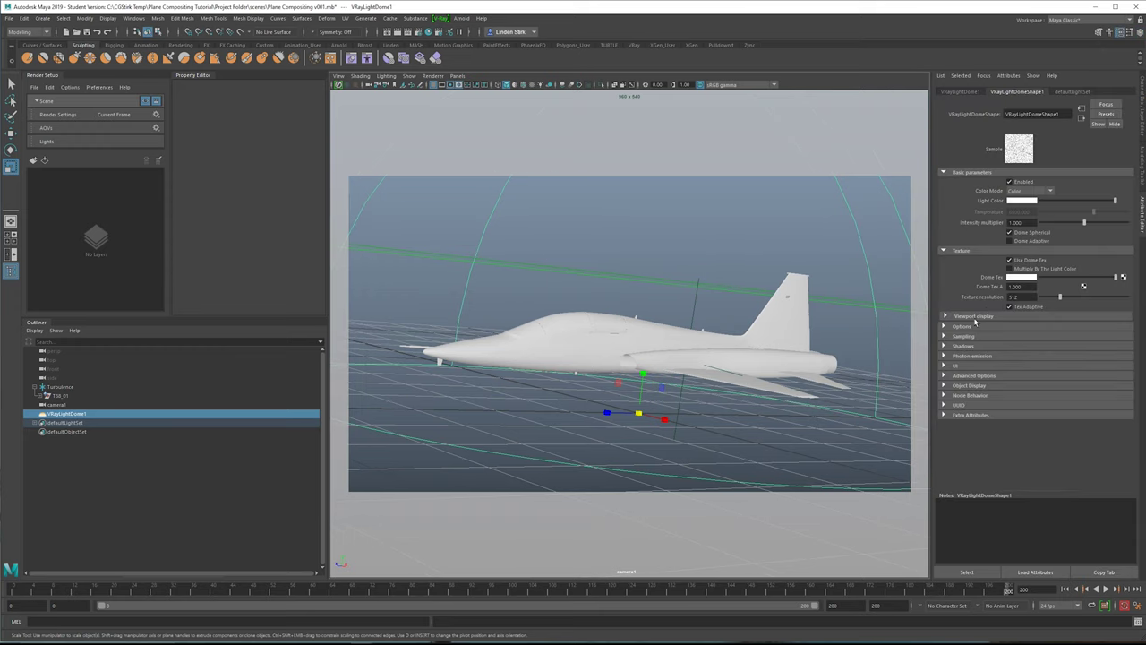
{"action": "left_click", "coordinate": [1123, 277]}
{"action": "left_click_drag", "start_coordinate": [608, 231], "coordinate": [657, 156]}
{"action": "left_click", "coordinate": [643, 383]}
{"action": "left_click", "coordinate": [1125, 214]}
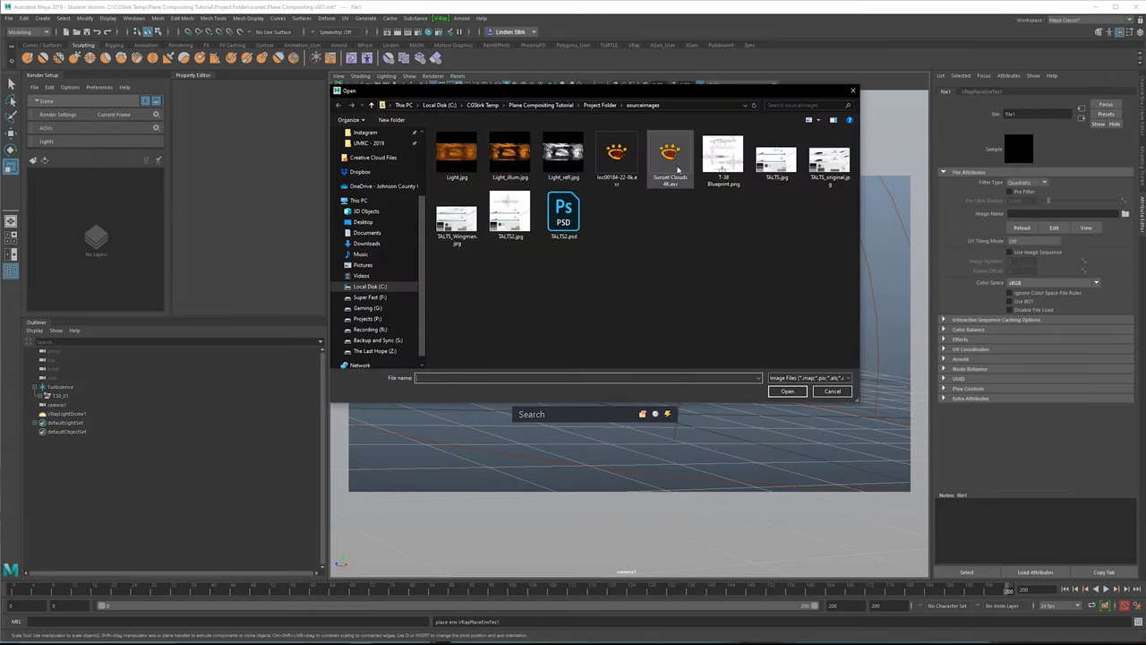
{"action": "left_click", "coordinate": [625, 154]}
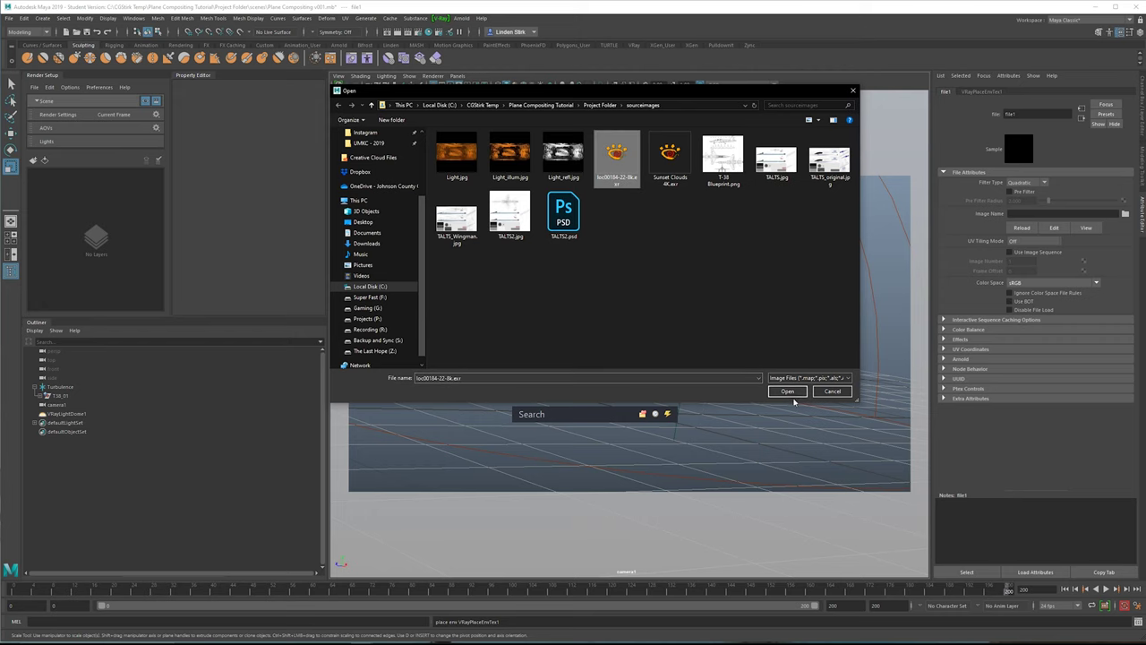
{"action": "left_click", "coordinate": [789, 392]}
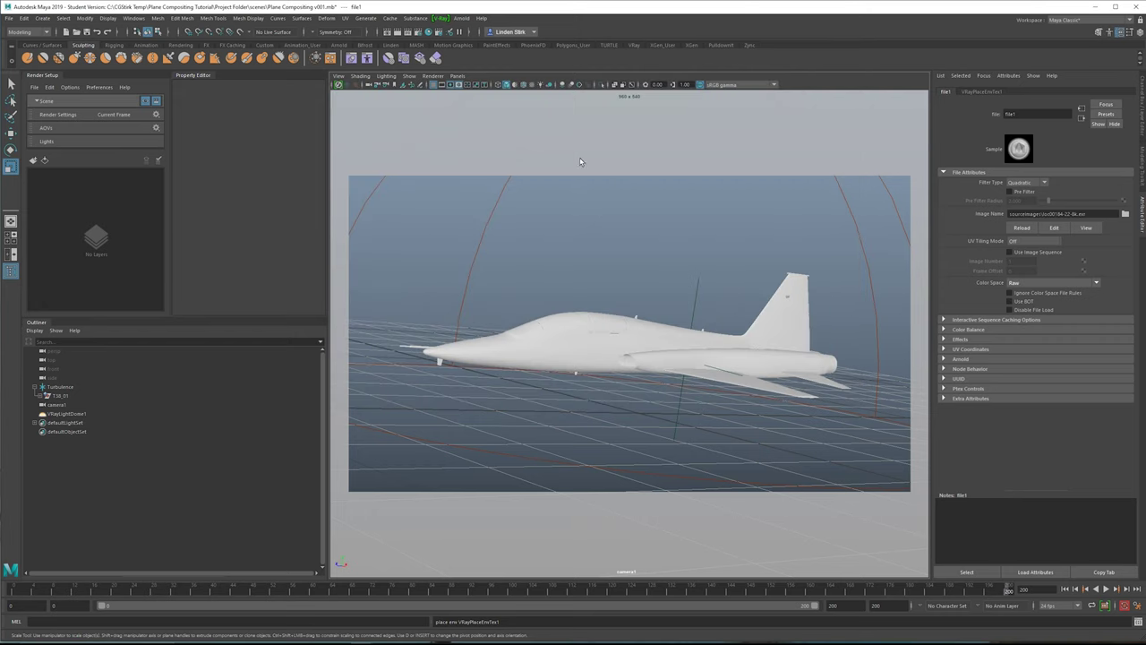
{"action": "left_click", "coordinate": [536, 86]}
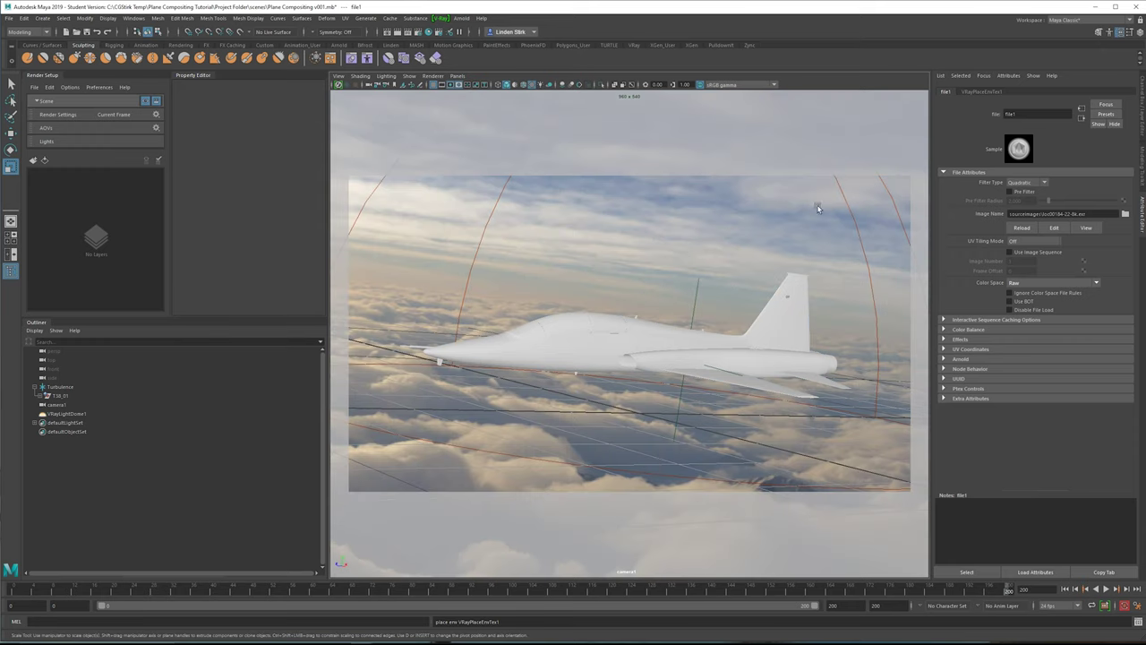
Step: Render a test of the jet against the sky in the V-Ray frame buffer, and close the buffer
{"action": "left_click", "coordinate": [417, 33]}
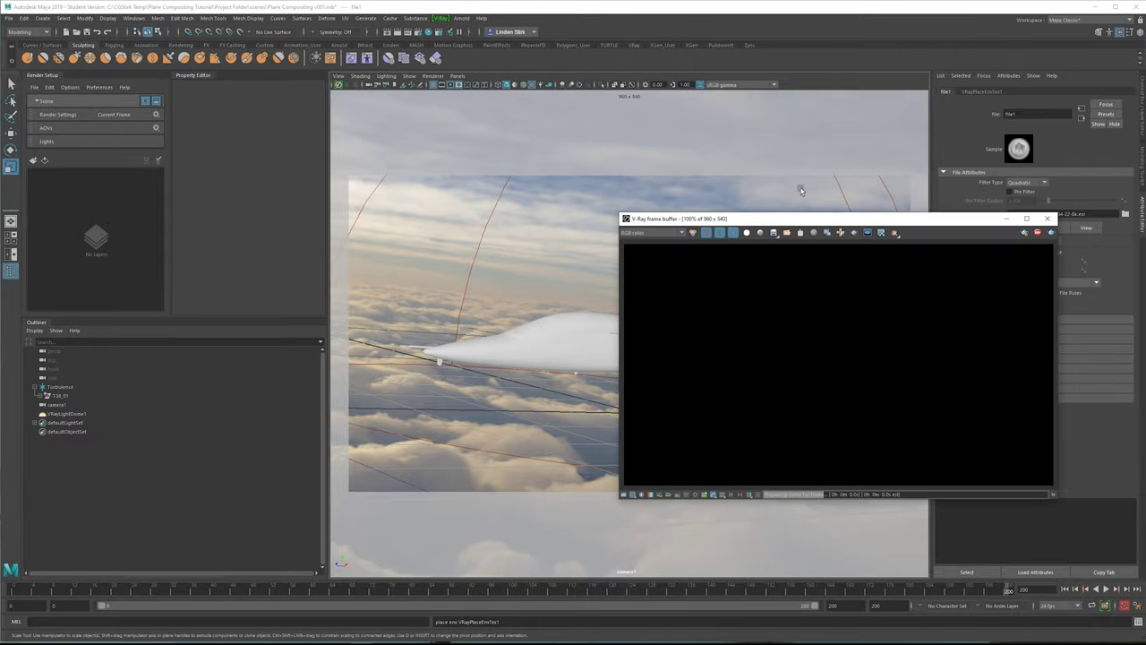
{"action": "left_click_drag", "start_coordinate": [820, 224], "coordinate": [327, 76]}
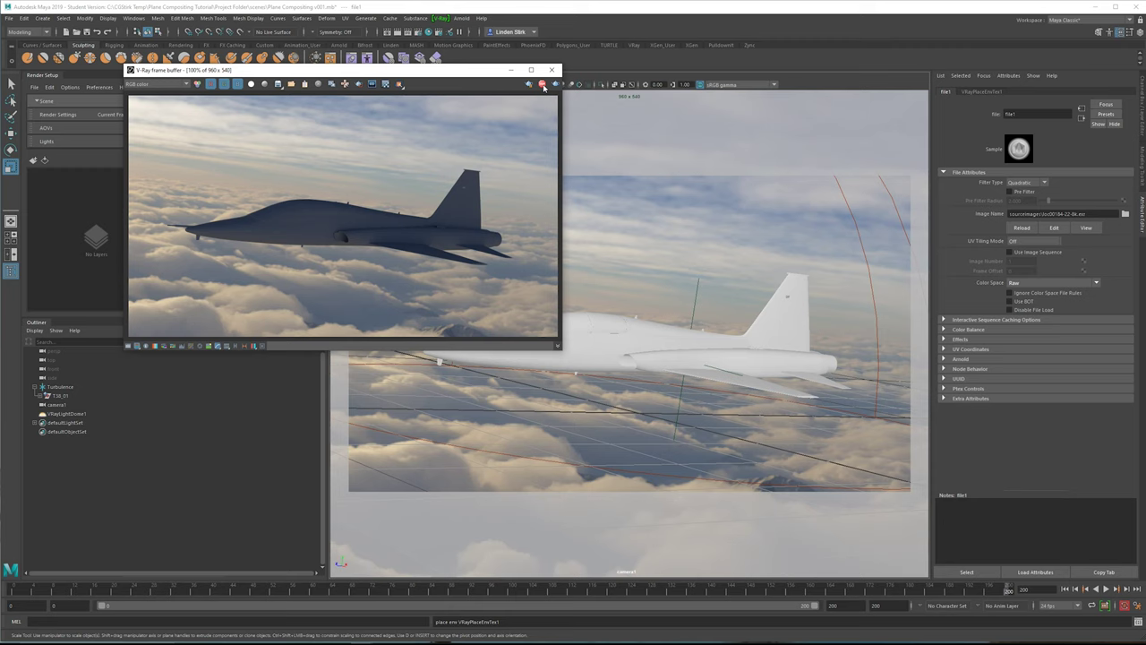
{"action": "left_click_drag", "start_coordinate": [437, 75], "coordinate": [619, 70]}
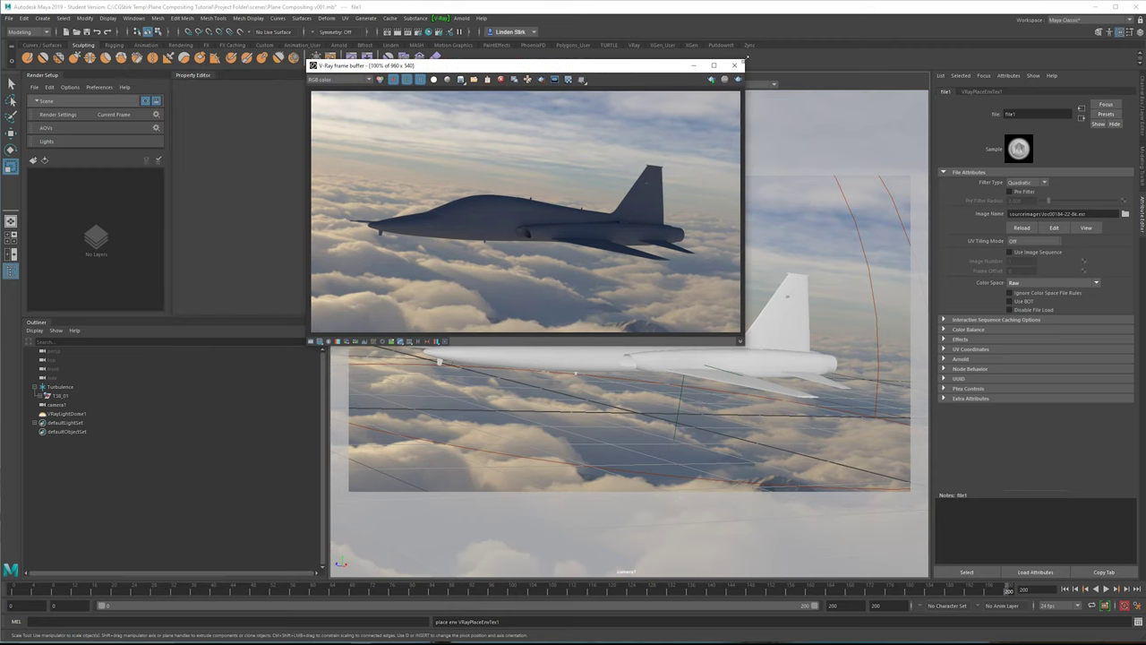
{"action": "left_click", "coordinate": [733, 64]}
Step: Switch to the full-size perspective view and turn on its texture display
{"action": "key", "text": "space"}
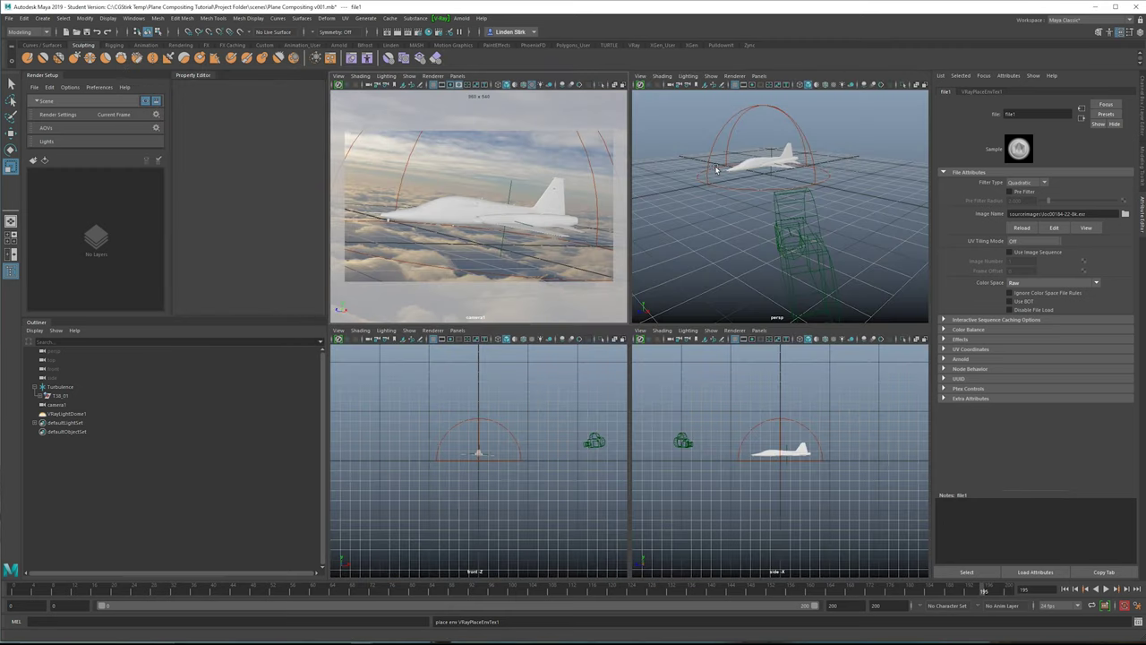
{"action": "key", "text": "space"}
{"action": "left_click", "coordinate": [532, 85]}
Step: Examine the sky image around the jet in perspective, checking the sun's position relative to the aircraft
{"action": "left_click_drag", "start_coordinate": [659, 246], "coordinate": [538, 251], "text": "alt"}
{"action": "middle_click_drag", "start_coordinate": [971, 307], "coordinate": [670, 274], "text": "alt"}
{"action": "left_click_drag", "start_coordinate": [671, 274], "coordinate": [653, 266], "text": "alt"}
{"action": "middle_click_drag", "start_coordinate": [653, 266], "coordinate": [488, 246], "text": "alt"}
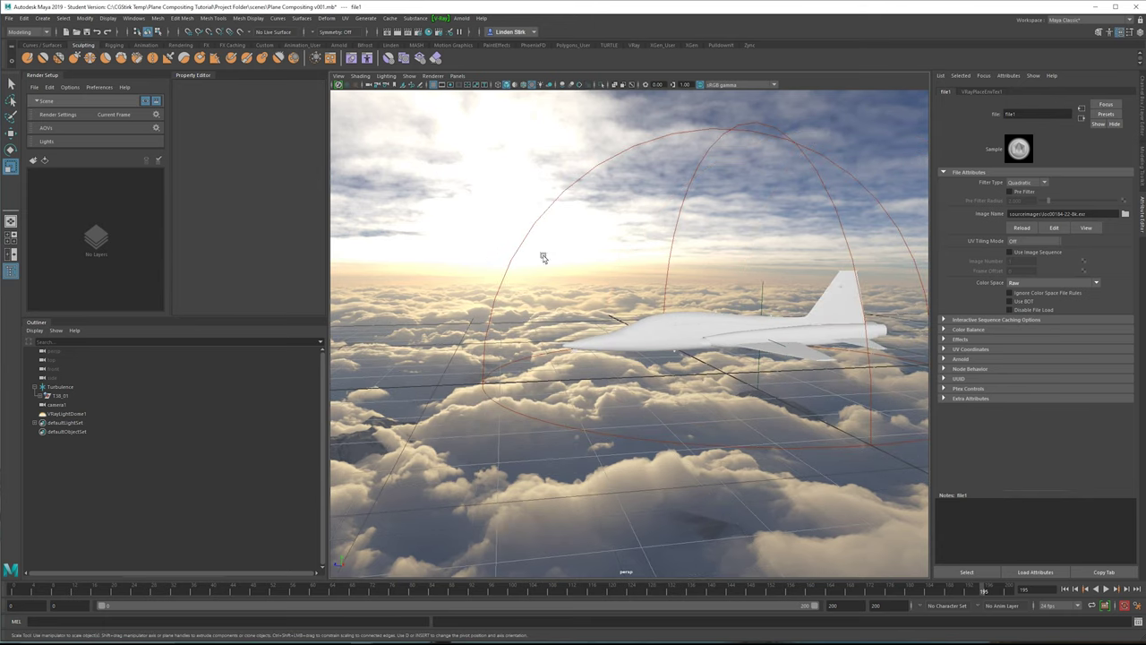
{"action": "left_click_drag", "start_coordinate": [516, 222], "coordinate": [529, 217], "text": "alt"}
{"action": "middle_click_drag", "start_coordinate": [529, 217], "coordinate": [529, 252], "text": "alt"}
{"action": "left_click_drag", "start_coordinate": [538, 302], "coordinate": [545, 301], "text": "alt"}
{"action": "middle_click_drag", "start_coordinate": [546, 301], "coordinate": [614, 297], "text": "alt"}
{"action": "left_click_drag", "start_coordinate": [613, 297], "coordinate": [514, 293], "text": "alt"}
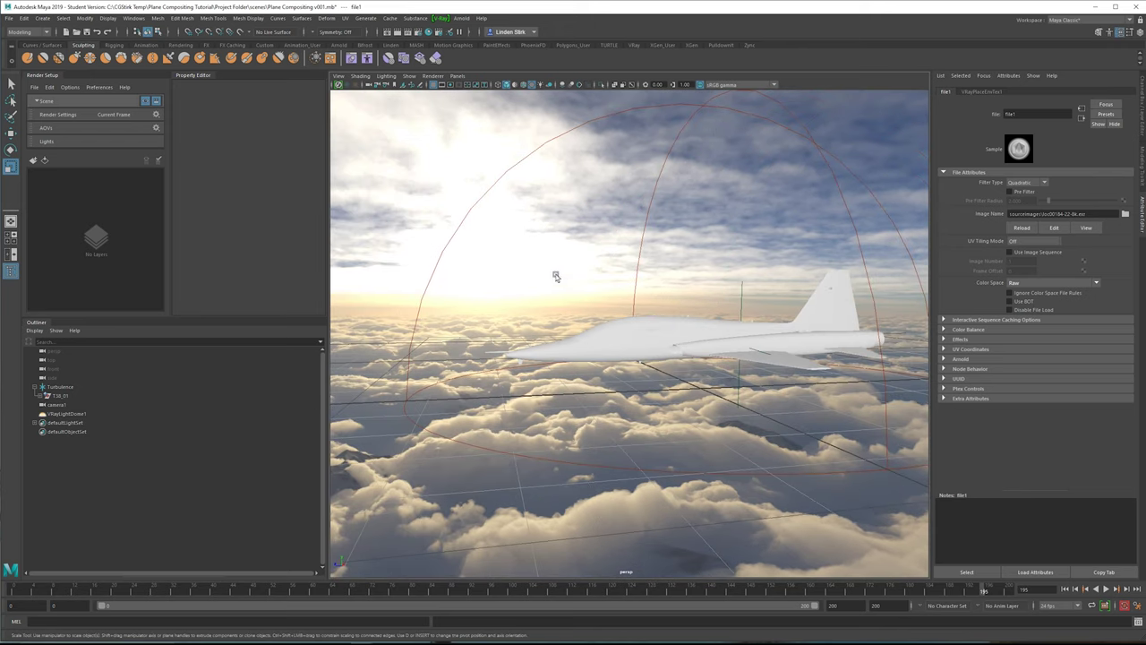
{"action": "left_click_drag", "start_coordinate": [514, 278], "coordinate": [374, 287], "text": "alt"}
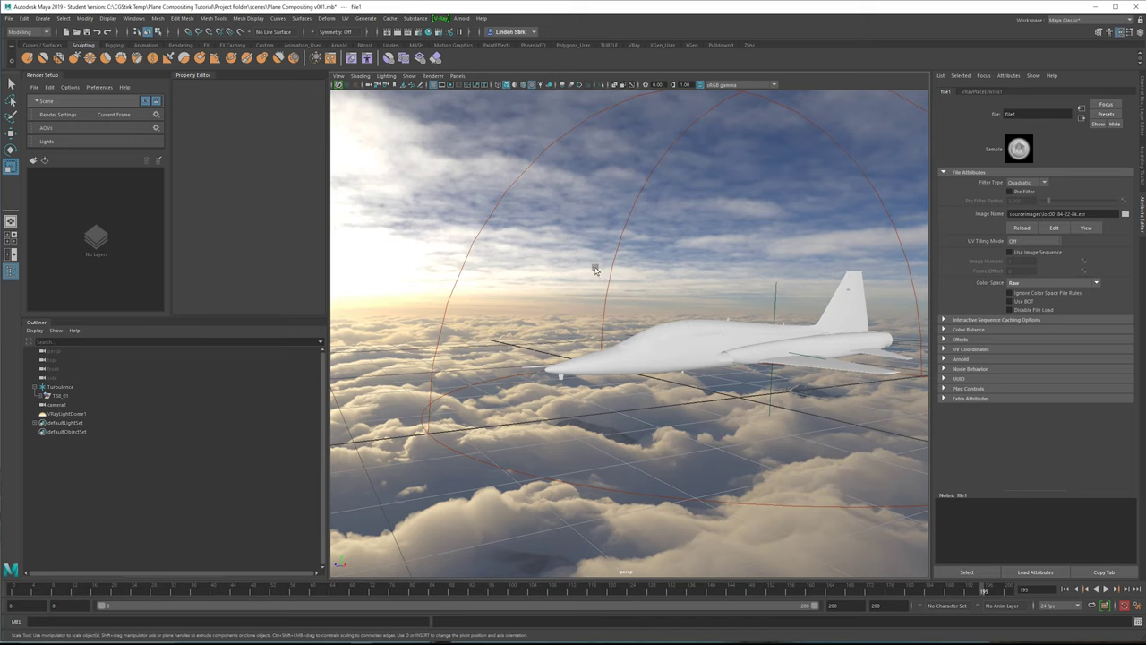
{"action": "left_click_drag", "start_coordinate": [791, 251], "coordinate": [665, 262], "text": "alt"}
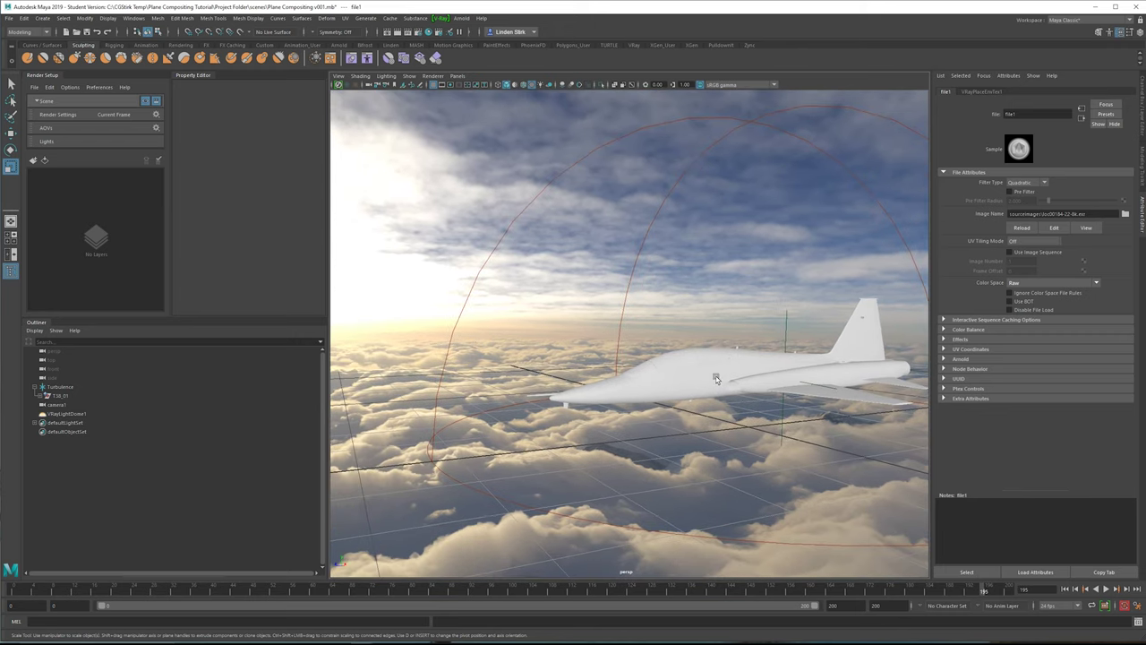
{"action": "left_click", "coordinate": [715, 379]}
{"action": "key", "text": "f"}
{"action": "left_click", "coordinate": [701, 269]}
{"action": "left_click_drag", "start_coordinate": [666, 299], "coordinate": [591, 303], "text": "alt"}
Step: Try rotating the V-Ray dome light about its vertical axis, and undo the rotation
{"action": "left_click", "coordinate": [67, 414]}
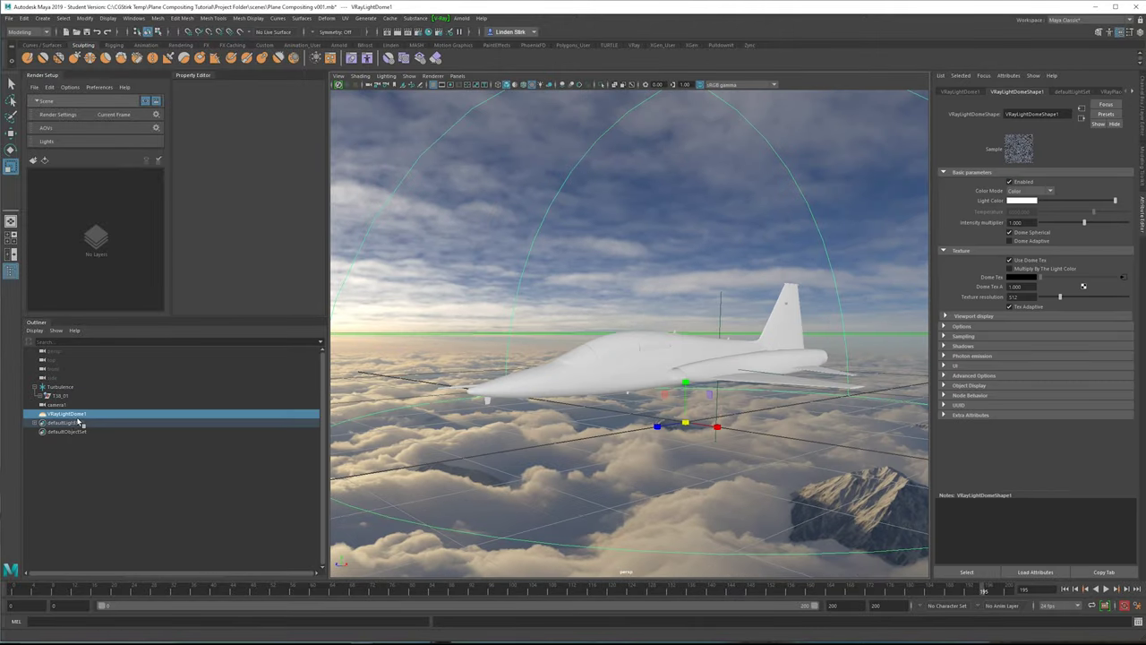
{"action": "key", "text": "e"}
{"action": "left_click_drag", "start_coordinate": [682, 429], "coordinate": [714, 163]}
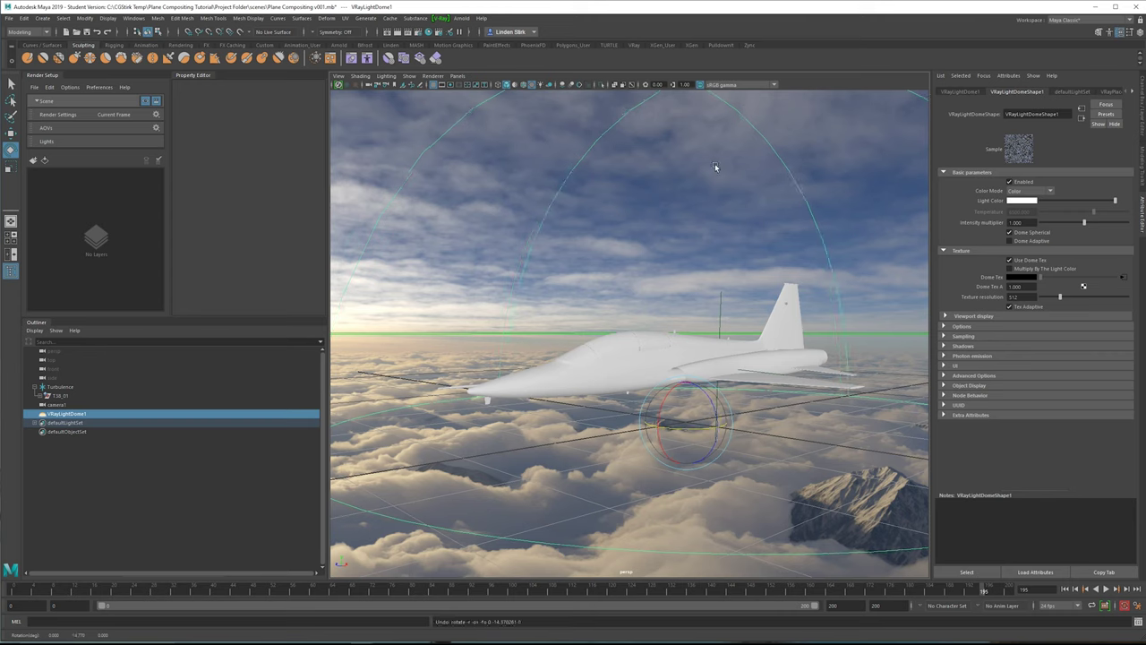
Step: Try shifting the horizontal rotation of the dome's environment placement node, undo it and deselect the light
{"action": "left_click", "coordinate": [1133, 92]}
{"action": "left_click", "coordinate": [1132, 93]}
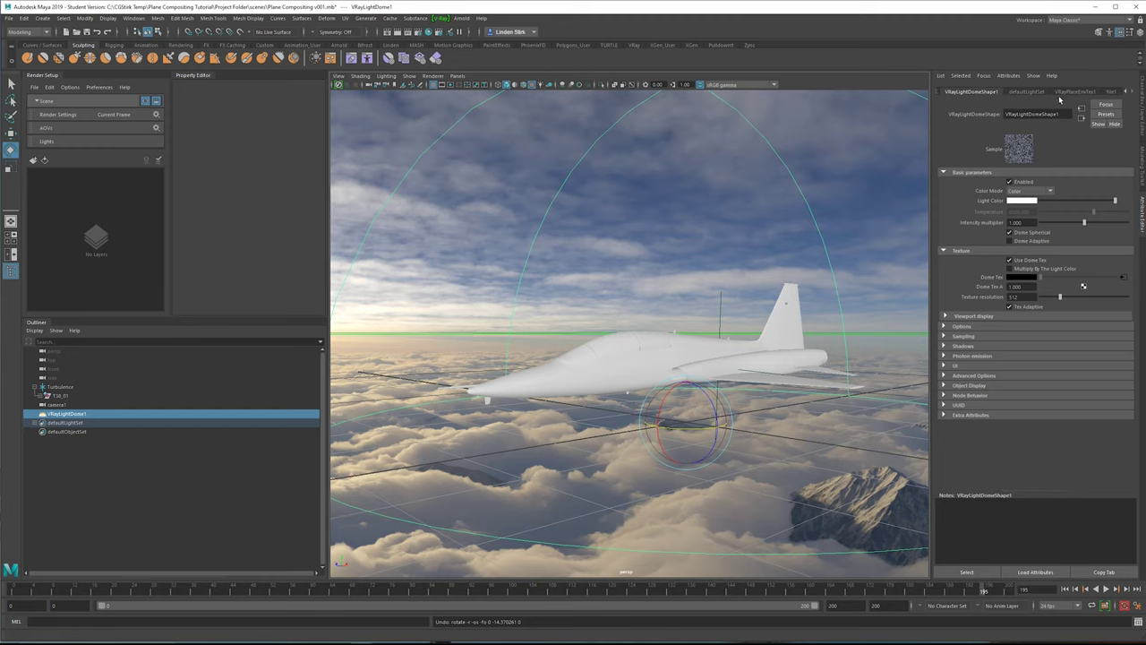
{"action": "left_click", "coordinate": [1077, 93]}
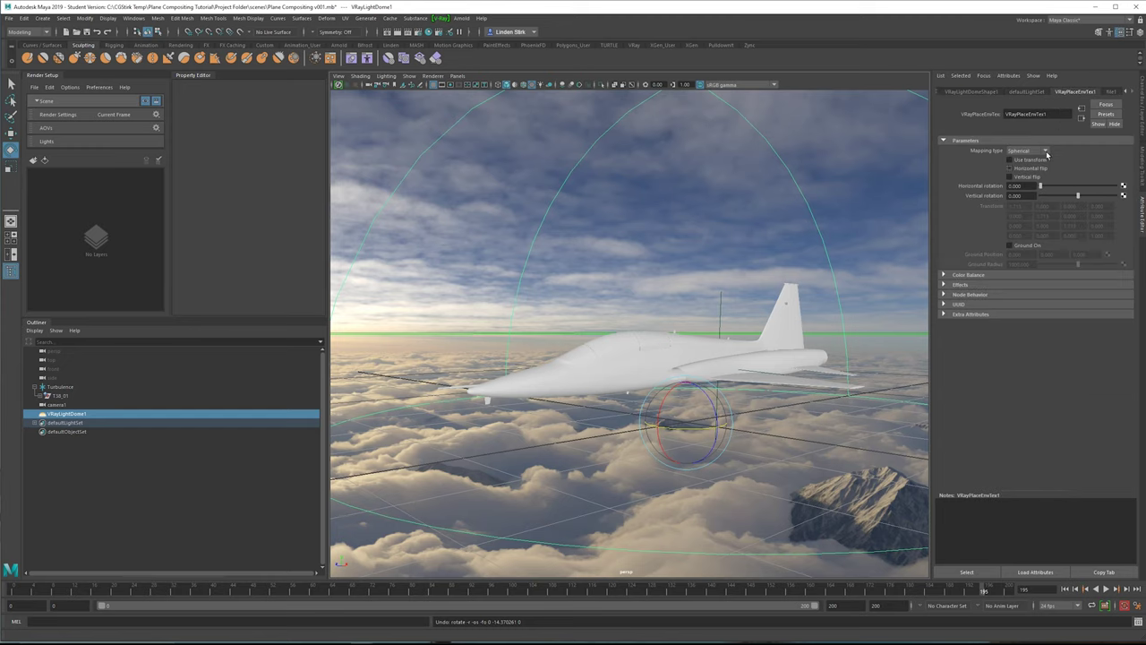
{"action": "left_click_drag", "start_coordinate": [1041, 186], "coordinate": [1078, 195]}
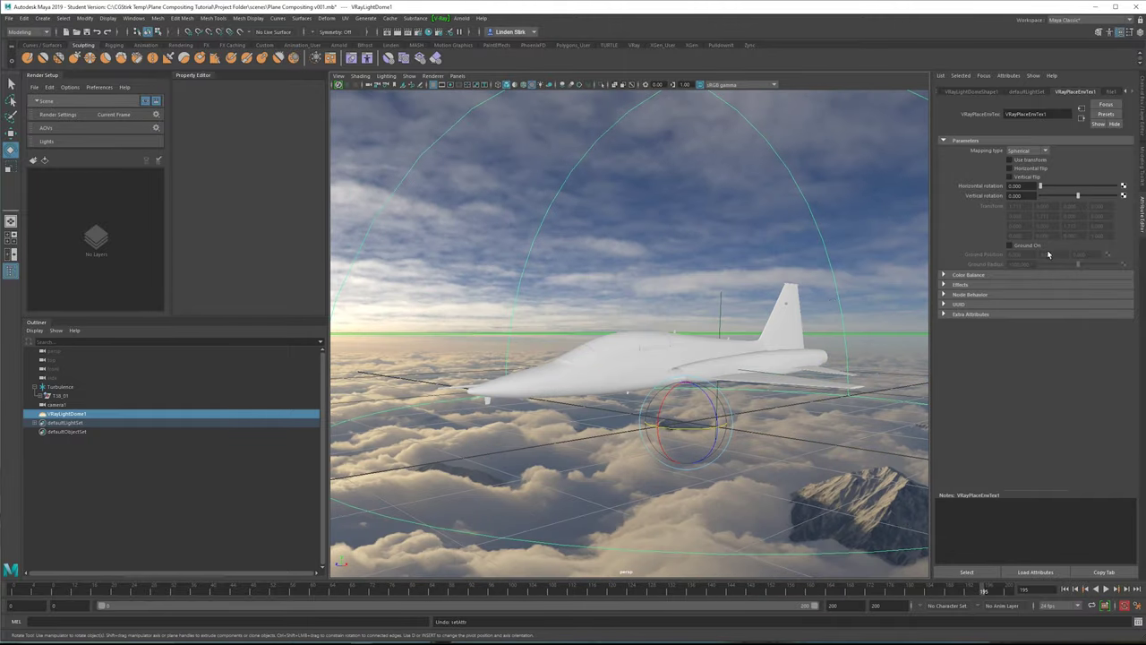
{"action": "left_click", "coordinate": [695, 228]}
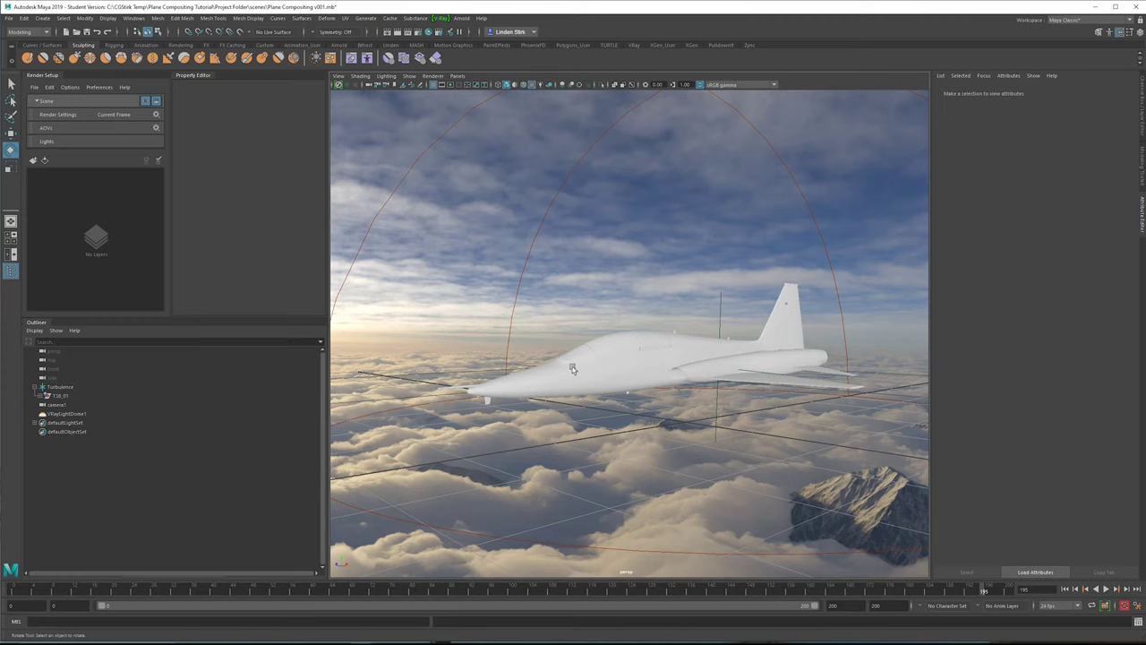
Step: Display wireframe over the shaded jet model at its tail fin
{"action": "left_click", "coordinate": [696, 353]}
{"action": "left_click", "coordinate": [622, 433]}
{"action": "left_click_drag", "start_coordinate": [677, 383], "coordinate": [556, 378], "text": "alt"}
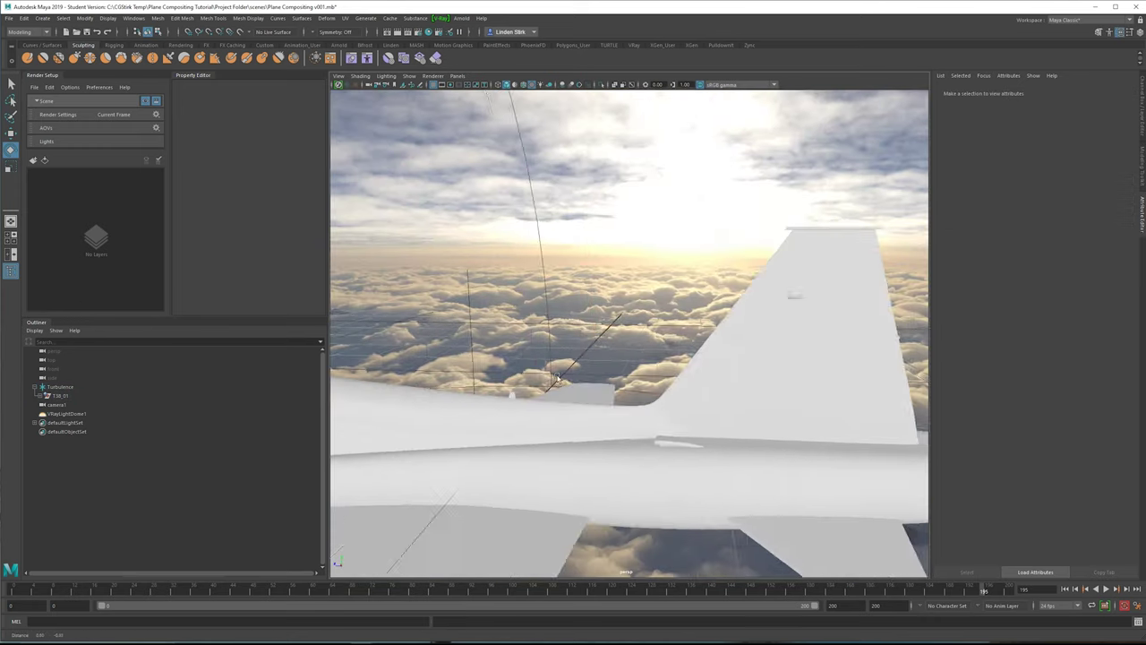
{"action": "middle_click_drag", "start_coordinate": [556, 378], "coordinate": [504, 380], "text": "alt"}
{"action": "left_click", "coordinate": [524, 85]}
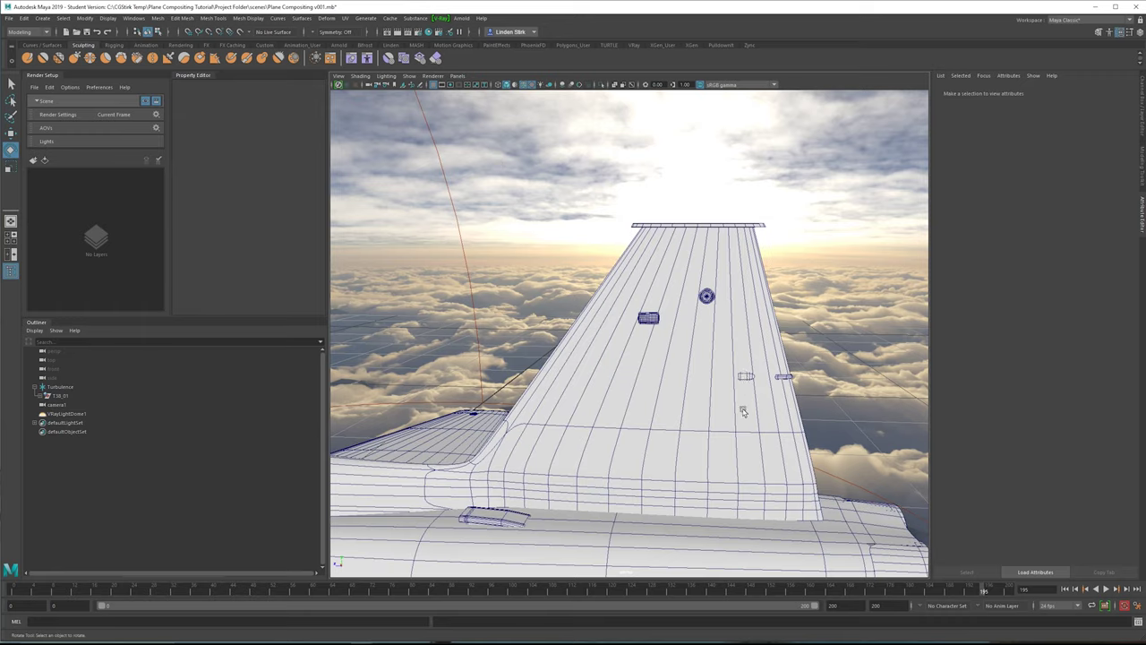
Step: Examine the jet's mesh from several angles, including the tail fin, the wings and the underside
{"action": "right_click_drag", "start_coordinate": [743, 412], "coordinate": [609, 412], "text": "alt"}
{"action": "left_click_drag", "start_coordinate": [609, 412], "coordinate": [634, 394], "text": "alt"}
{"action": "middle_click_drag", "start_coordinate": [634, 394], "coordinate": [791, 472], "text": "alt"}
{"action": "left_click_drag", "start_coordinate": [628, 415], "coordinate": [634, 349], "text": "alt"}
{"action": "right_click_drag", "start_coordinate": [633, 348], "coordinate": [599, 399], "text": "alt"}
{"action": "left_click_drag", "start_coordinate": [599, 400], "coordinate": [668, 354], "text": "alt"}
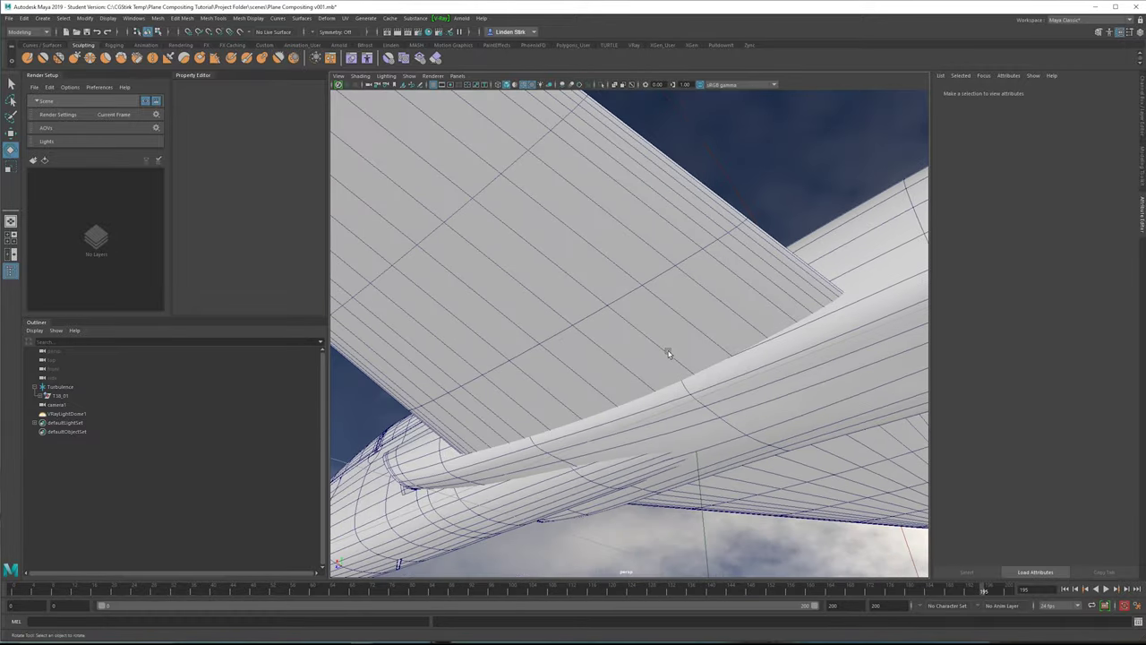
{"action": "left_click_drag", "start_coordinate": [668, 353], "coordinate": [729, 370], "text": "alt"}
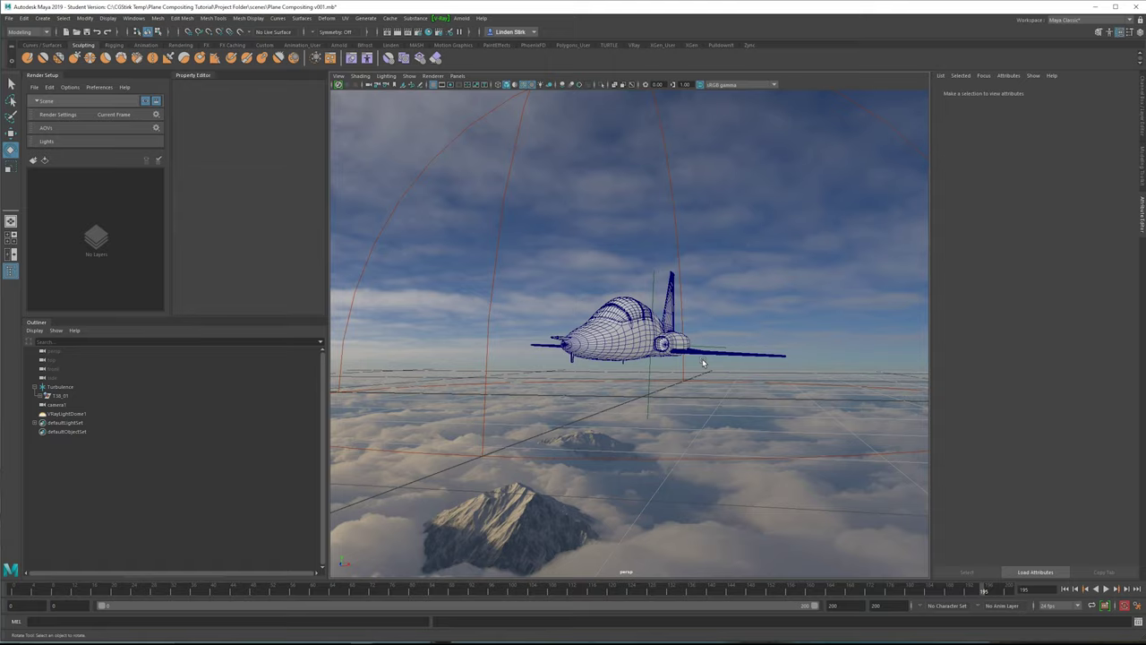
{"action": "scroll", "coordinate": [702, 359], "scroll_direction": "up", "scroll_amount": 3}
{"action": "mouse_move", "coordinate": [703, 359]}
{"action": "left_mouse_down", "text": "alt"}
{"action": "mouse_move", "coordinate": [629, 406]}
{"action": "mouse_move", "coordinate": [551, 341]}
{"action": "mouse_move", "coordinate": [740, 370]}
{"action": "mouse_move", "coordinate": [709, 368]}
{"action": "left_mouse_up", "text": "alt"}
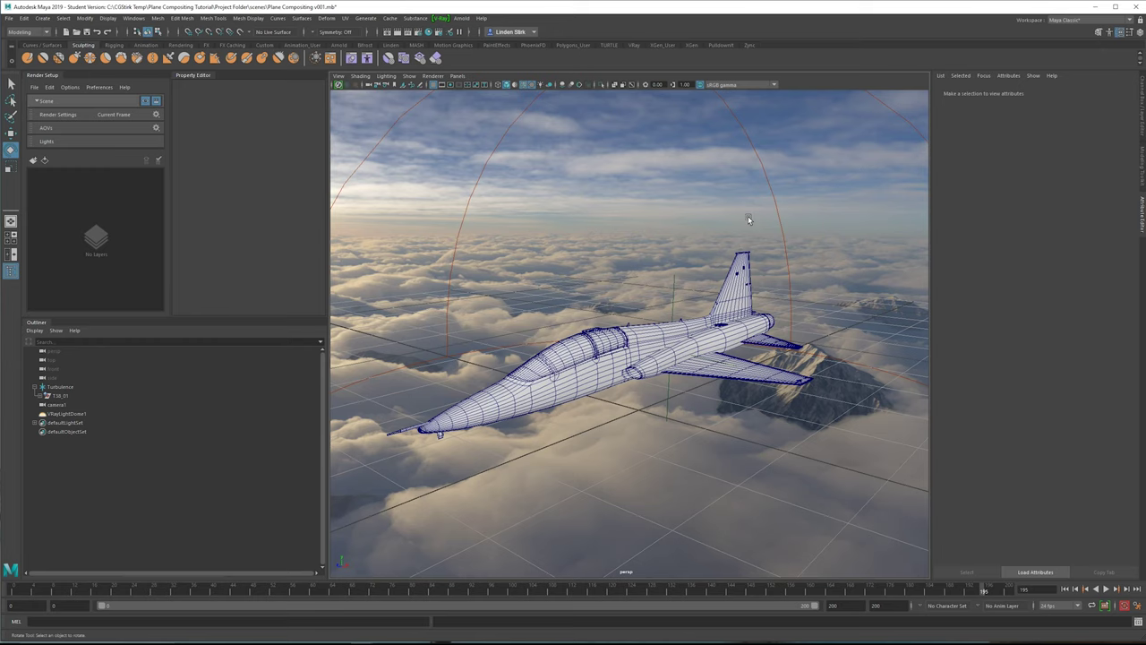
{"action": "left_click_drag", "start_coordinate": [748, 215], "coordinate": [665, 309], "text": "alt"}
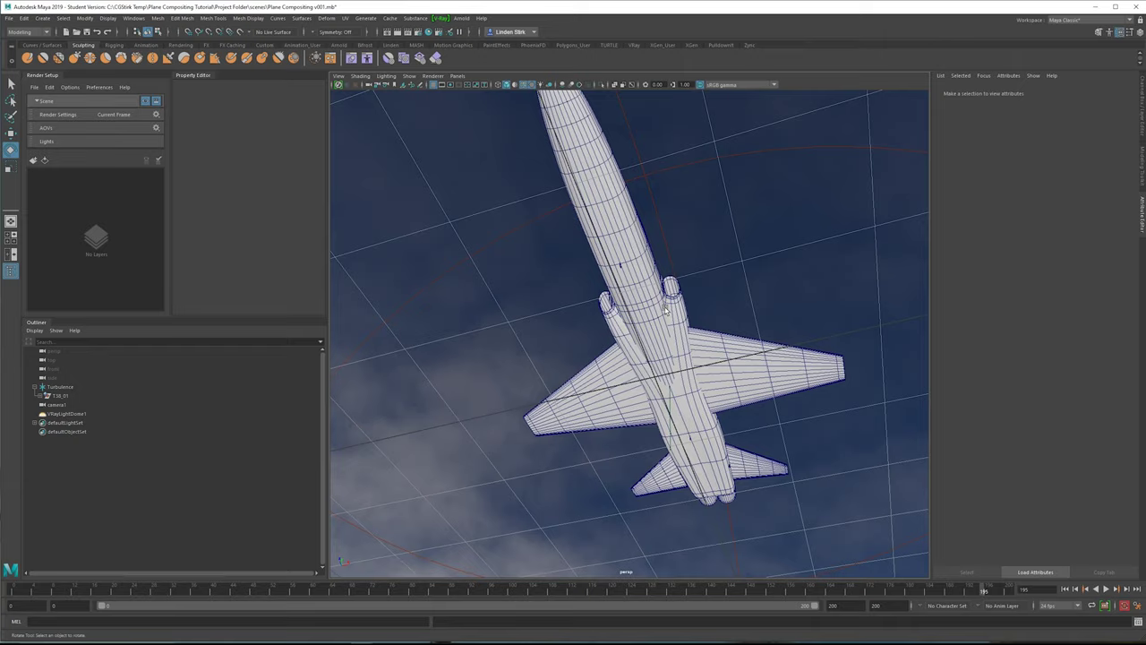
{"action": "left_click_drag", "start_coordinate": [665, 309], "coordinate": [707, 338], "text": "alt"}
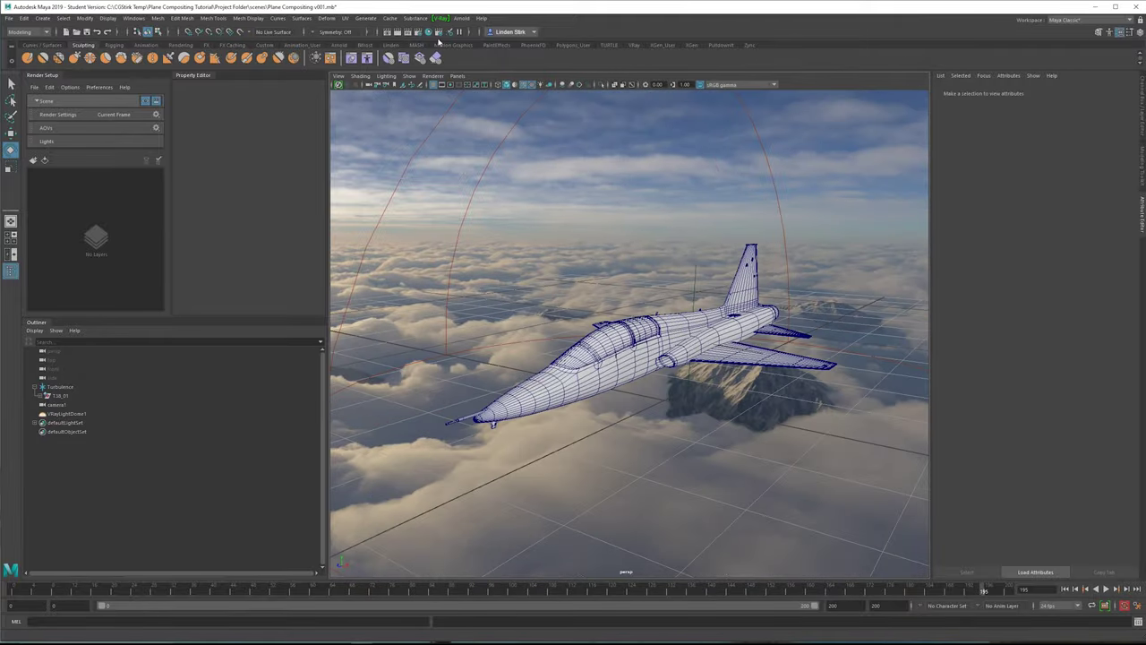
Step: Open the Hypershade and enlarge its material browser to show all the scene's materials
{"action": "left_click", "coordinate": [429, 31]}
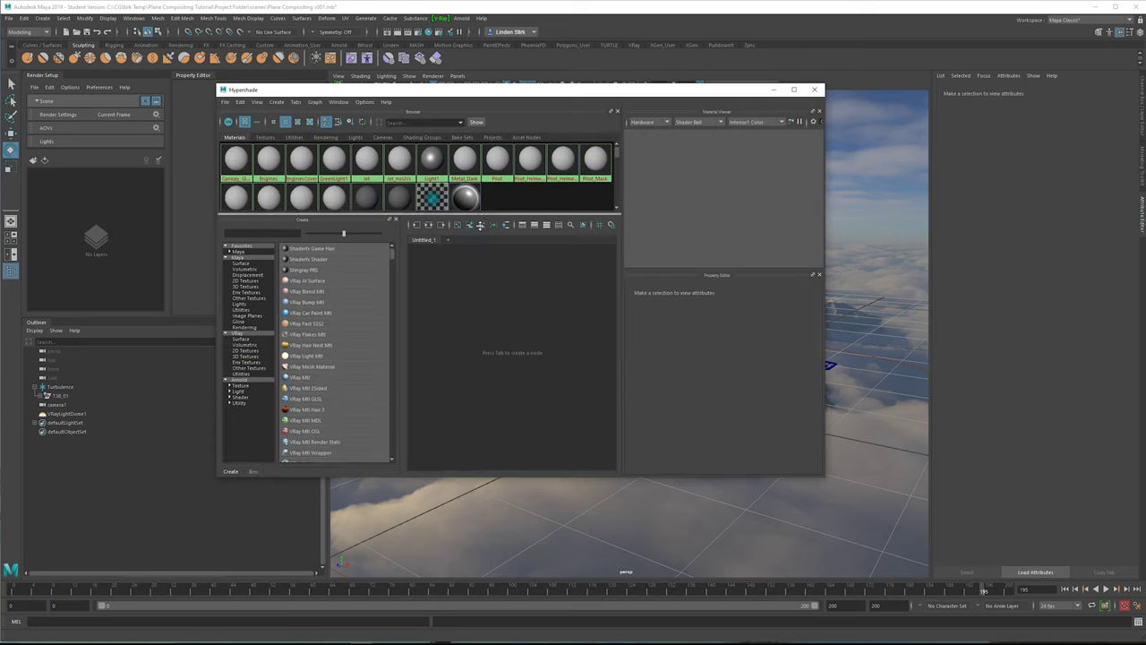
{"action": "left_click_drag", "start_coordinate": [481, 214], "coordinate": [470, 249]}
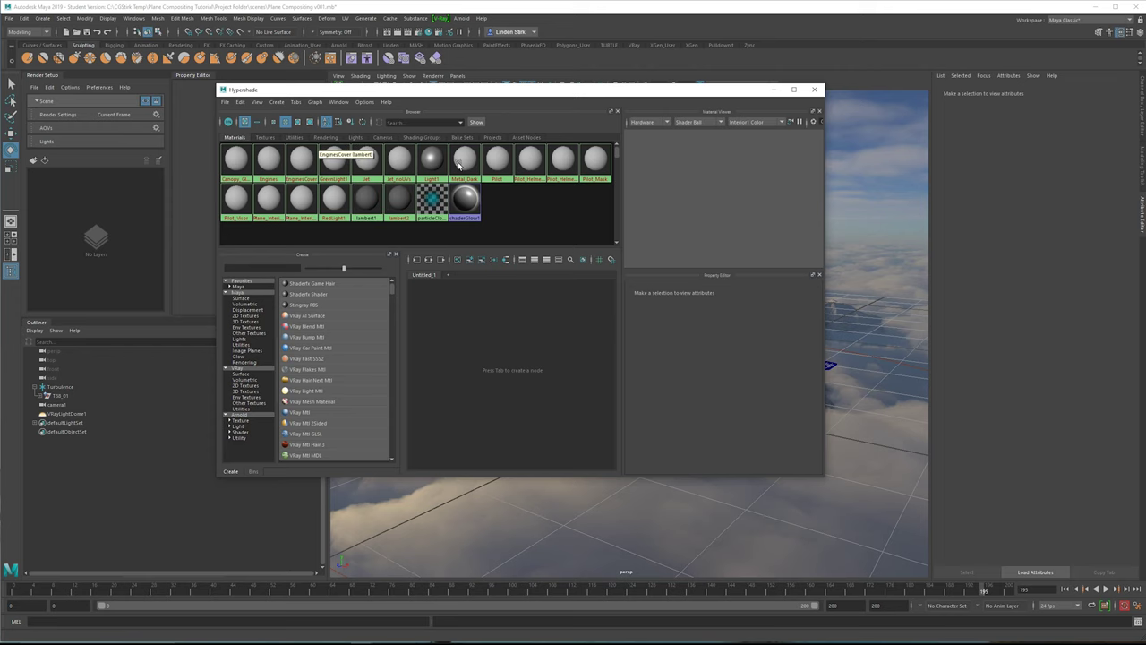
Step: Move the Hypershade clear of the jet, inspect the Metal_Dark material on the rear engine body, and deselect it
{"action": "left_click_drag", "start_coordinate": [568, 94], "coordinate": [481, 130]}
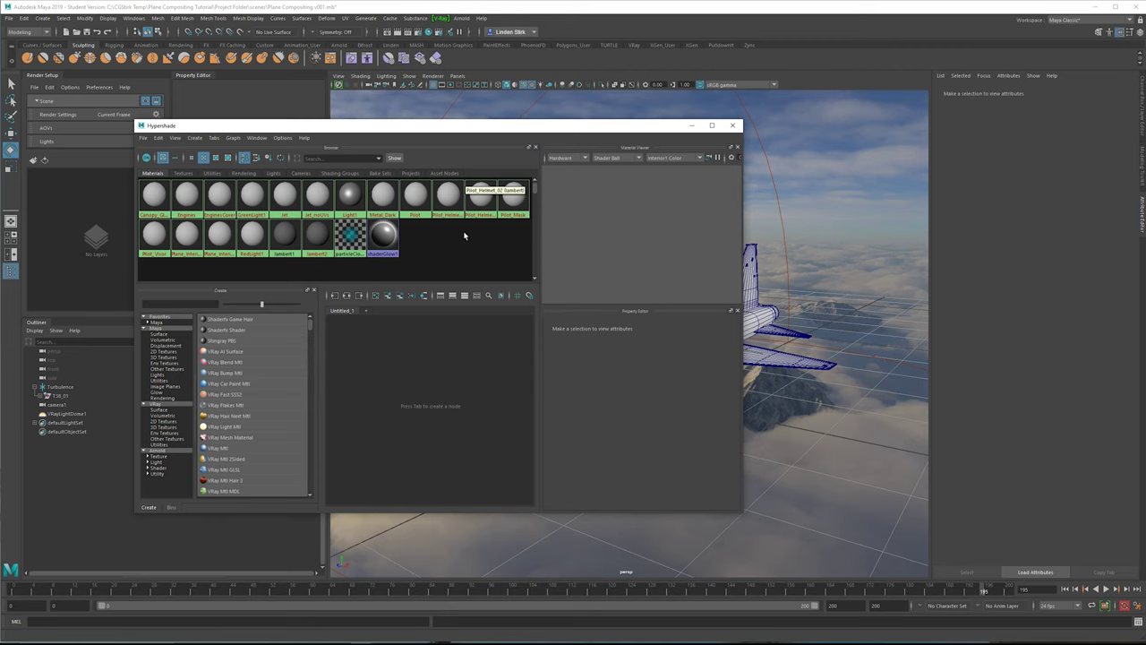
{"action": "left_click_drag", "start_coordinate": [429, 125], "coordinate": [357, 100]}
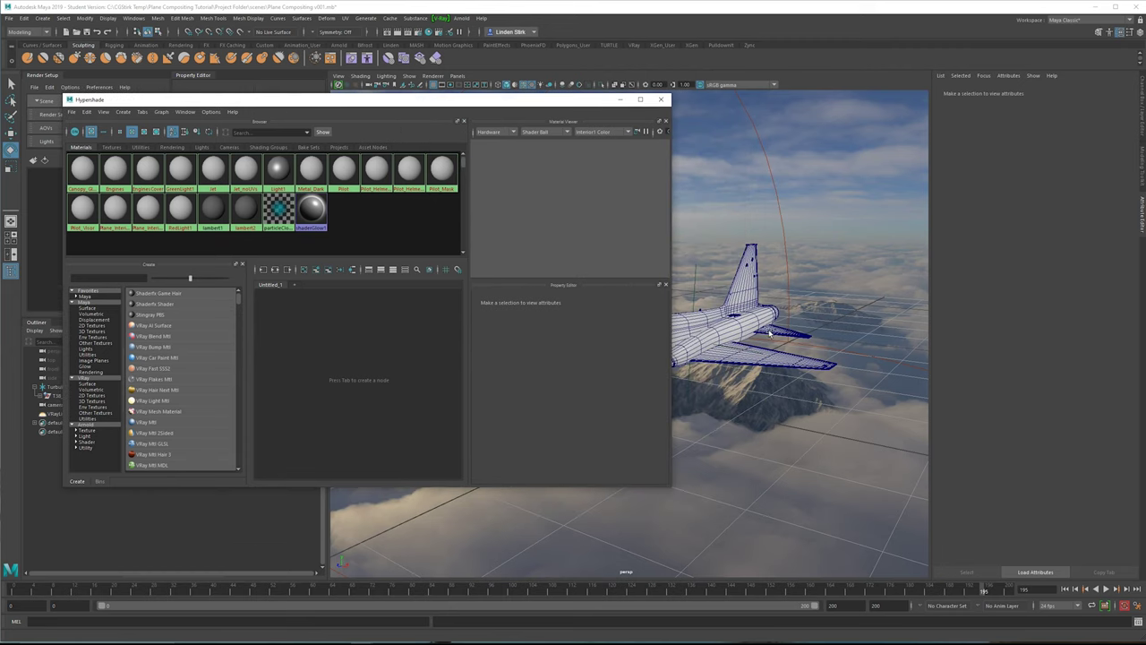
{"action": "left_click", "coordinate": [732, 337]}
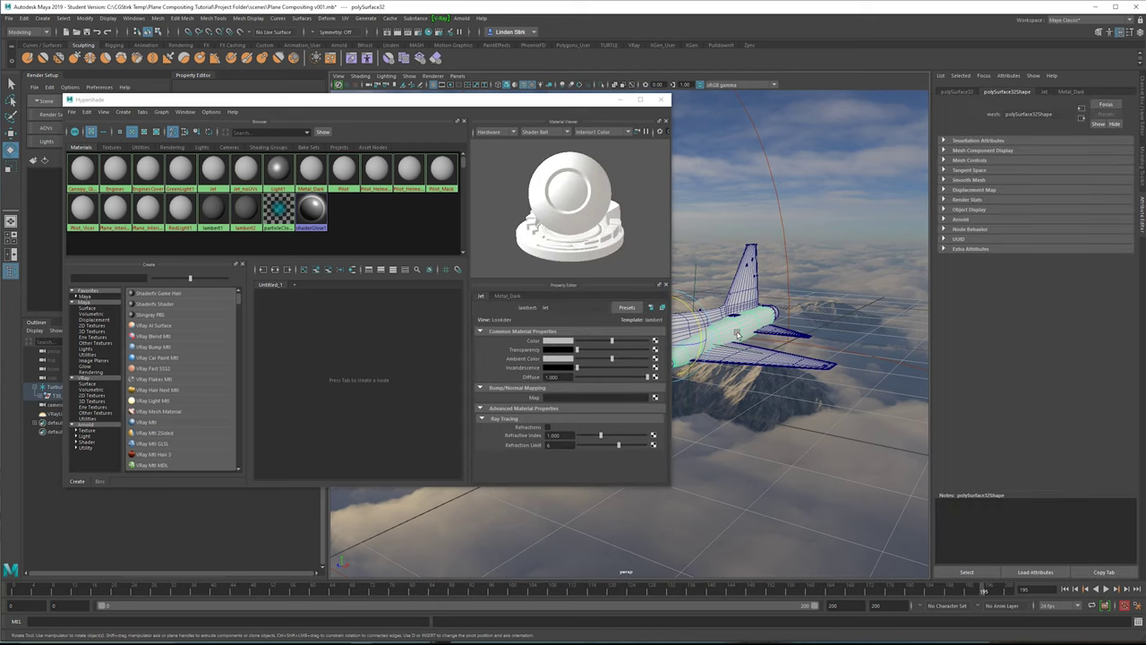
{"action": "left_click", "coordinate": [1071, 92]}
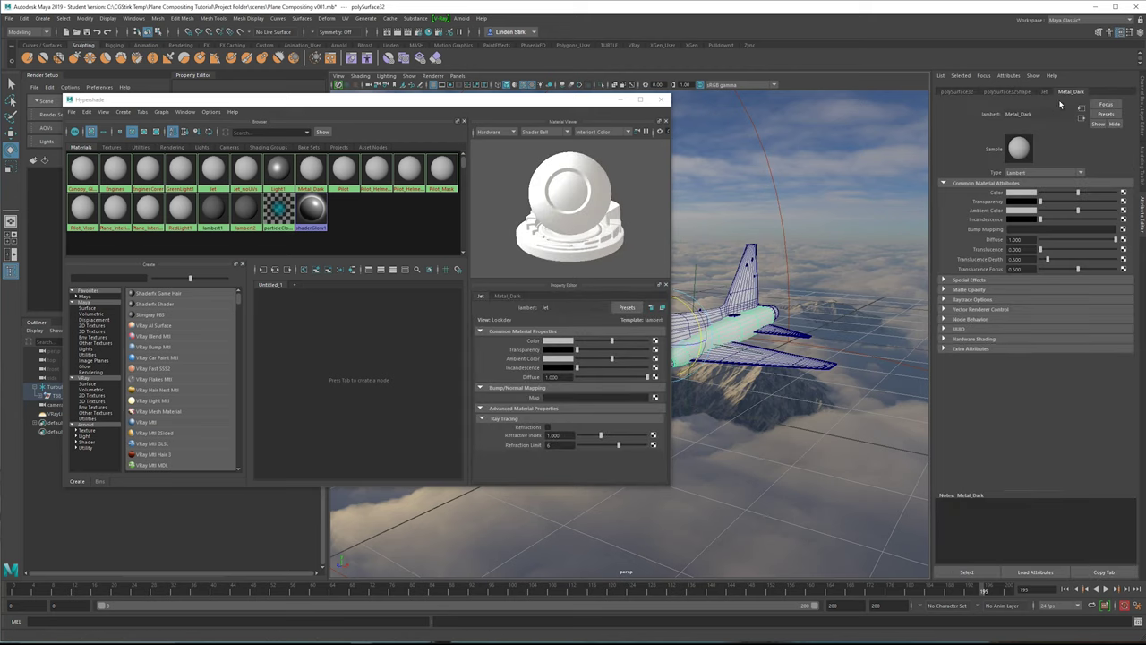
{"action": "middle_click_drag", "start_coordinate": [777, 265], "coordinate": [844, 241], "text": "alt"}
{"action": "left_click_drag", "start_coordinate": [815, 241], "coordinate": [777, 242], "text": "alt"}
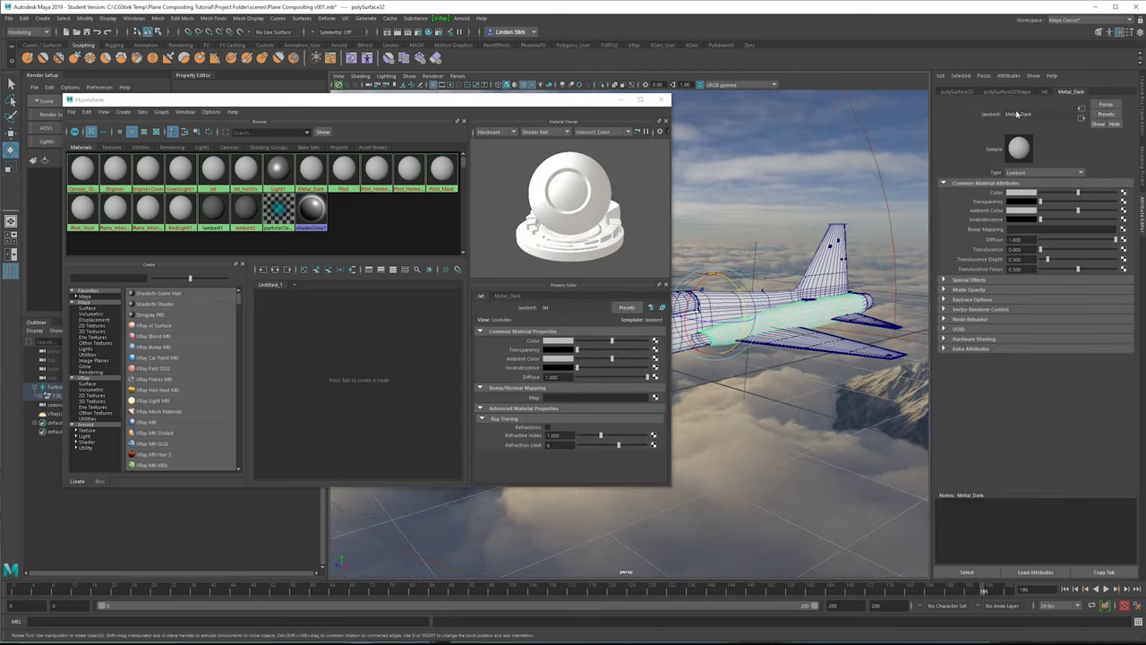
{"action": "left_click_drag", "start_coordinate": [813, 403], "coordinate": [833, 399], "text": "alt"}
{"action": "left_click", "coordinate": [834, 399]}
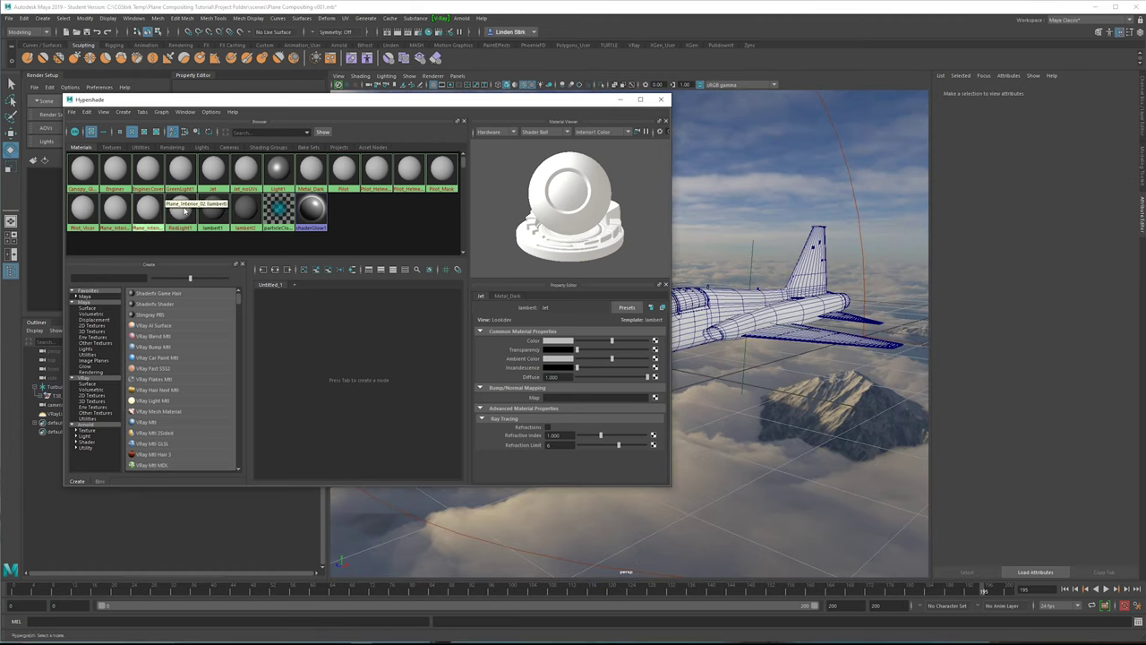
Step: Select all objects that use the Jet material to see what it covers, and clear the selection
{"action": "right_click", "coordinate": [215, 169]}
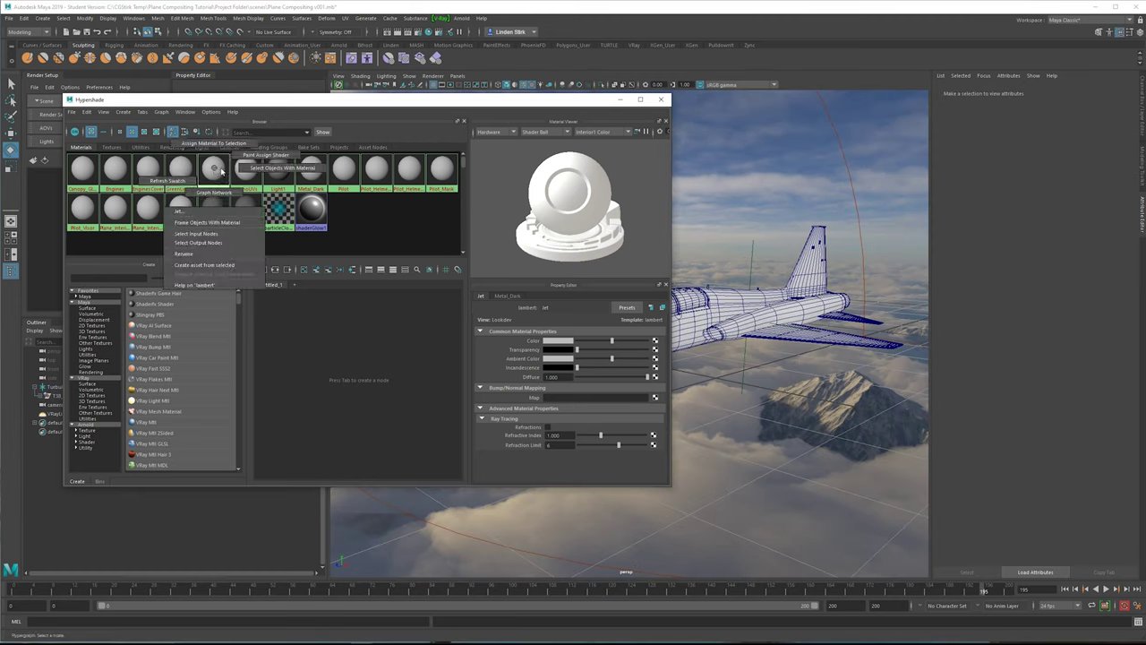
{"action": "left_click", "coordinate": [298, 169]}
{"action": "mouse_move", "coordinate": [770, 376]}
{"action": "left_mouse_down", "text": "alt"}
{"action": "mouse_move", "coordinate": [794, 394]}
{"action": "mouse_move", "coordinate": [943, 392]}
{"action": "mouse_move", "coordinate": [780, 388]}
{"action": "left_mouse_up", "text": "alt"}
{"action": "left_click", "coordinate": [779, 388]}
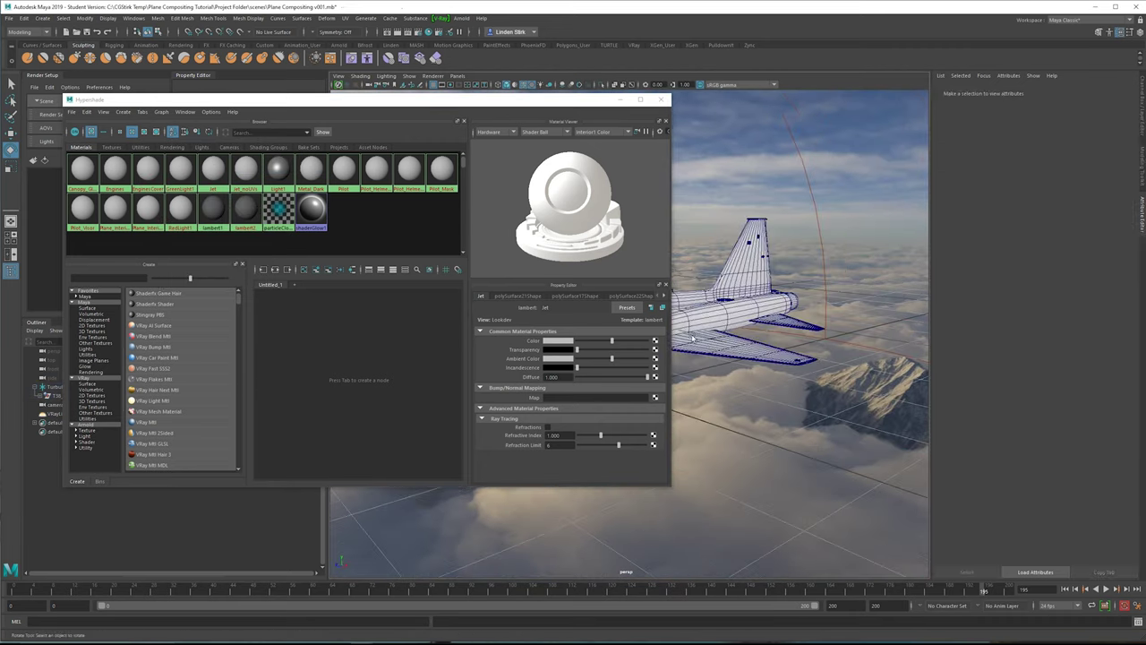
Step: Minimize the Hypershade and change the Jet material's type from Lambert to VRay Mtl
{"action": "left_click", "coordinate": [220, 175]}
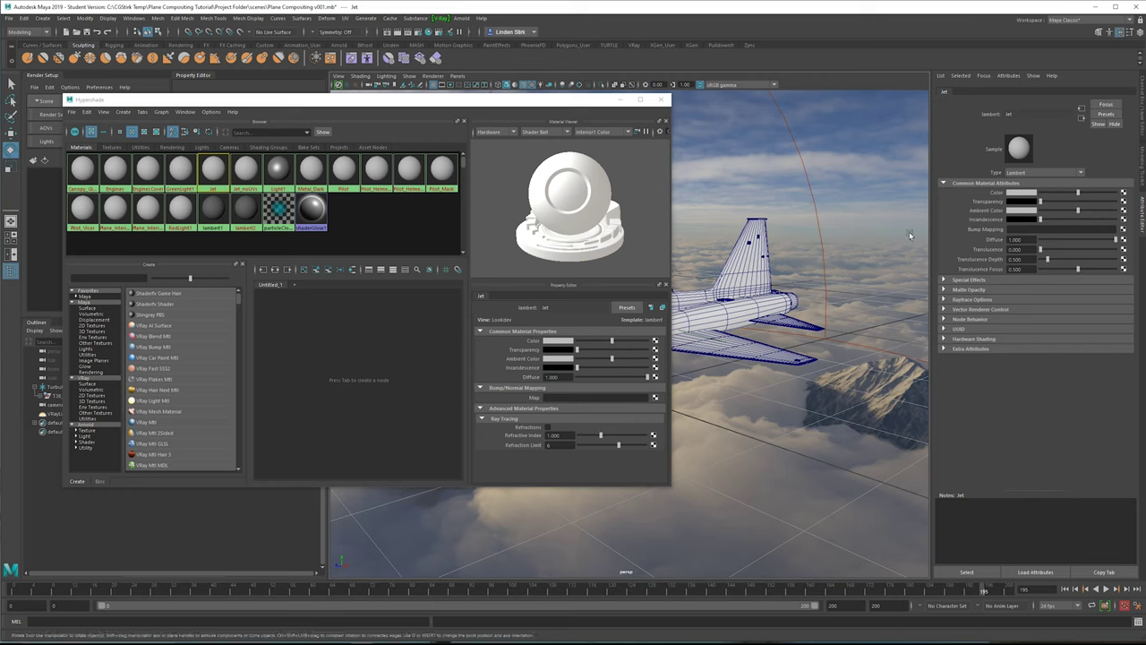
{"action": "left_click", "coordinate": [624, 103]}
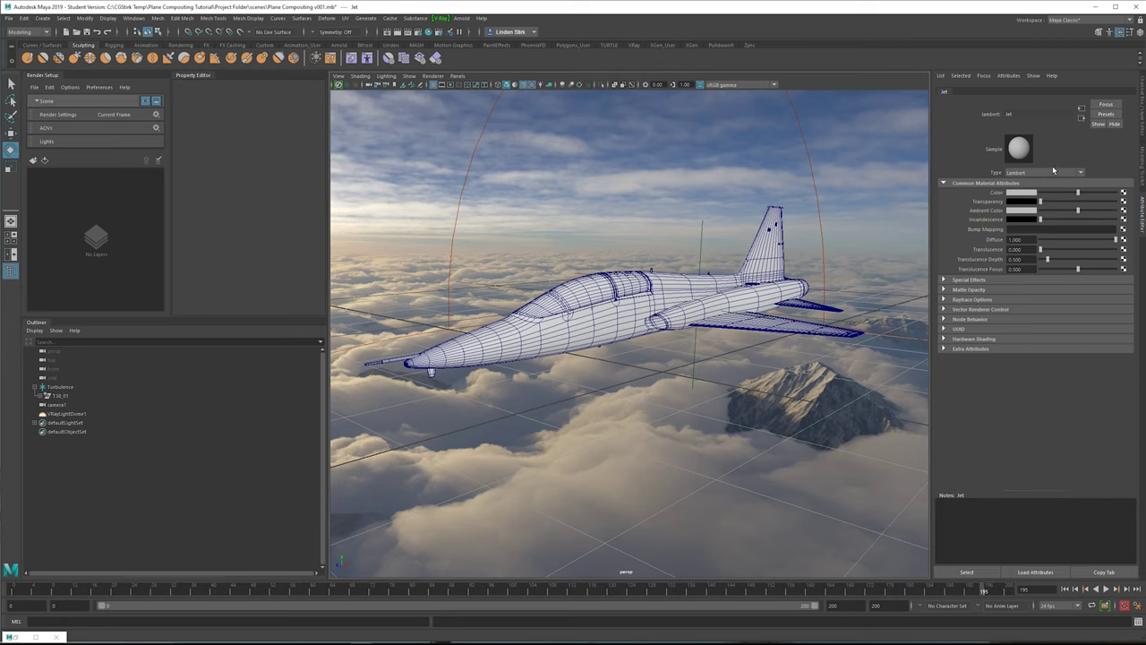
{"action": "left_click", "coordinate": [1049, 173]}
{"action": "scroll", "coordinate": [1083, 256], "scroll_direction": "down", "scroll_amount": 2}
{"action": "scroll", "coordinate": [1083, 256], "scroll_direction": "down", "scroll_amount": 5}
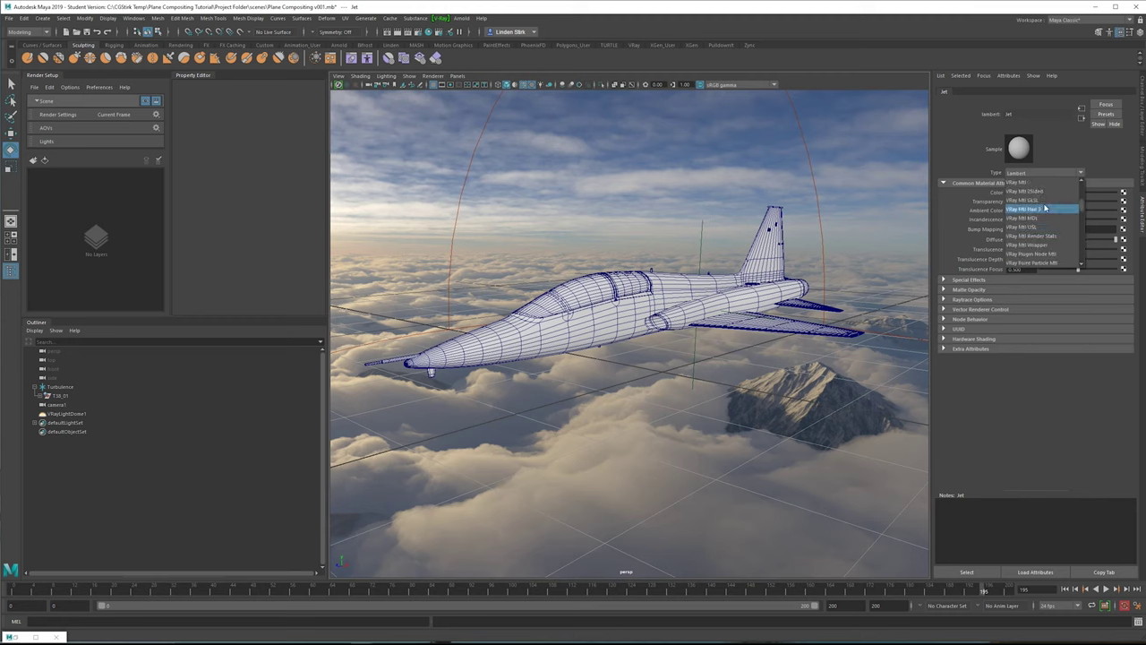
{"action": "scroll", "coordinate": [1029, 190], "scroll_direction": "up", "scroll_amount": 1}
{"action": "left_click", "coordinate": [1030, 183]}
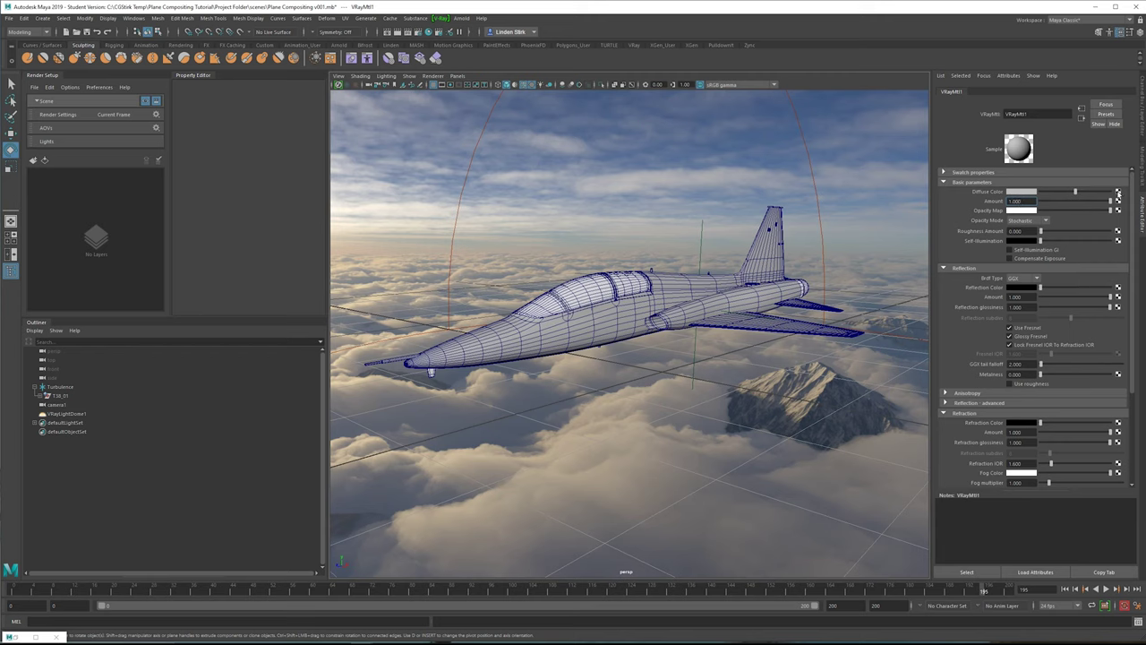
Step: Connect a file texture to the V-Ray material's diffuse color and load T-38_color.jpg from the sourceimages folder
{"action": "left_click", "coordinate": [1119, 191]}
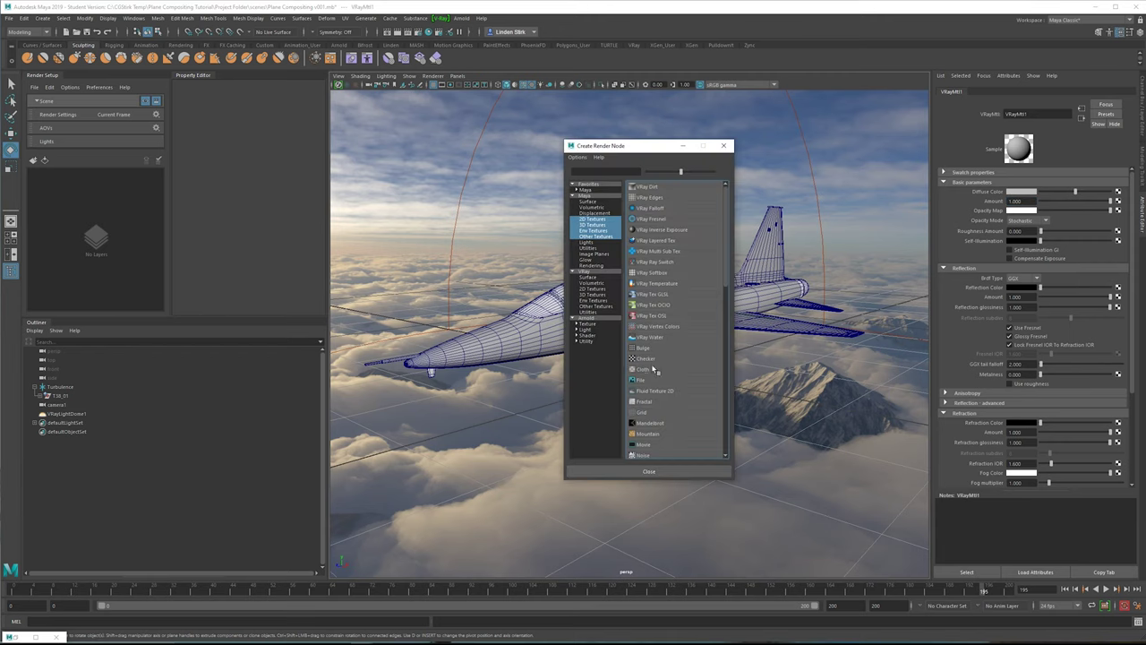
{"action": "left_click", "coordinate": [639, 383]}
{"action": "left_click", "coordinate": [1124, 213]}
{"action": "left_click", "coordinate": [818, 172]}
{"action": "double_click", "coordinate": [829, 178]}
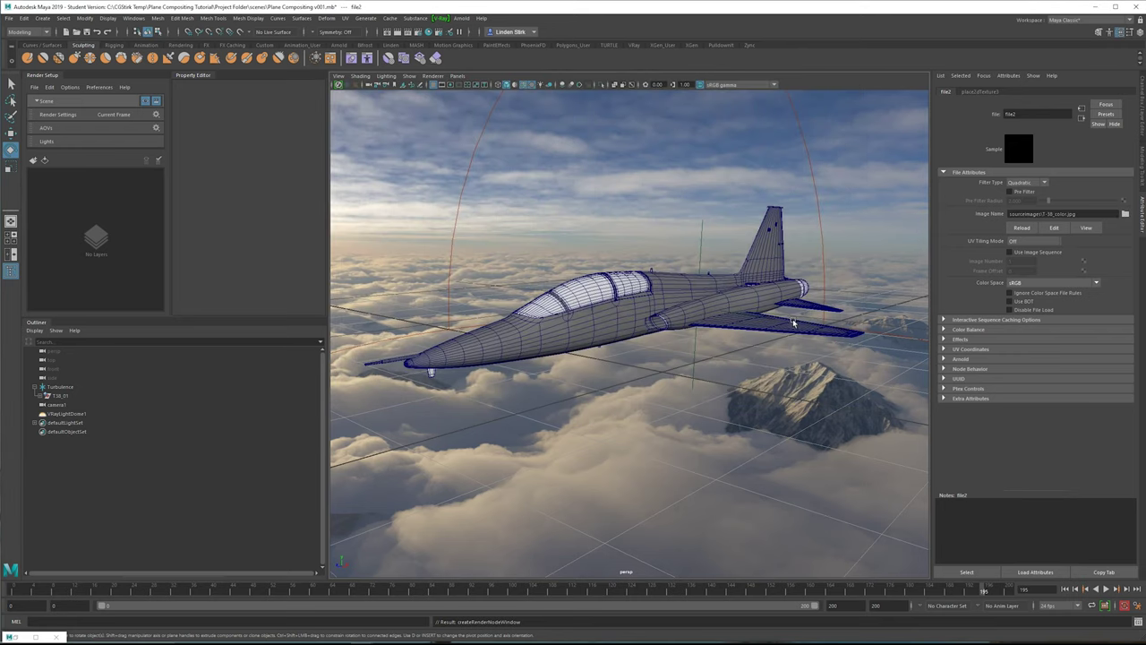
Step: Display the jet with its textures and without wireframe in the viewport
{"action": "left_click", "coordinate": [524, 84]}
{"action": "scroll", "coordinate": [667, 284], "scroll_direction": "up", "scroll_amount": 5}
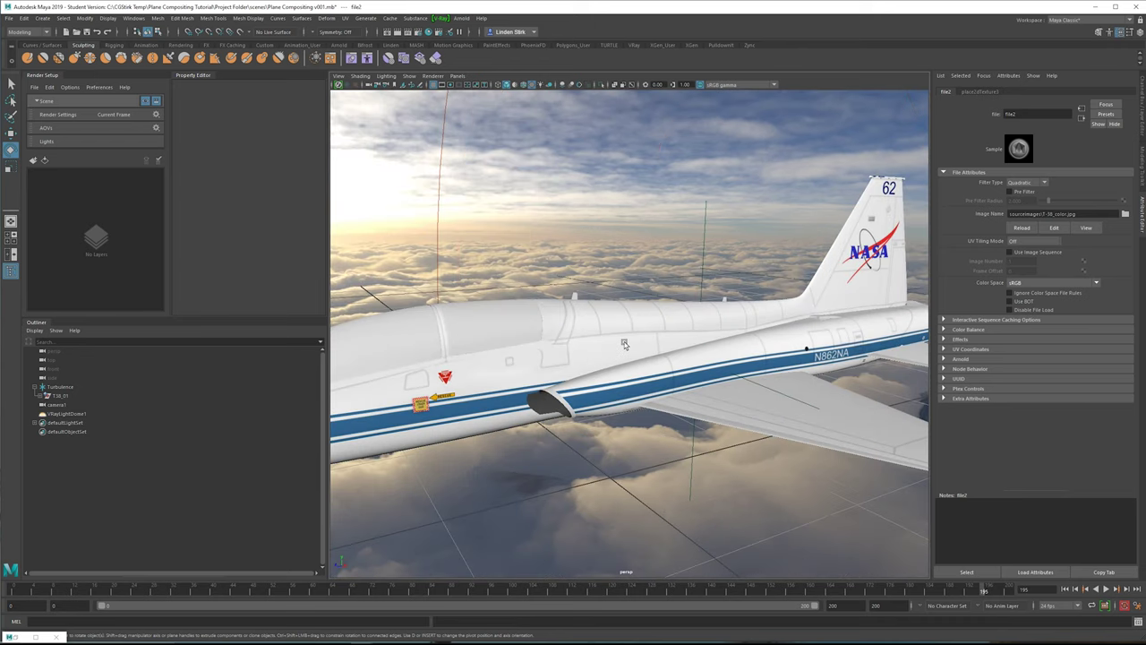
Step: Examine the color texture on the jet's fuselage, tail fin, wing and cockpit from close up and from a distance
{"action": "left_click", "coordinate": [624, 344]}
{"action": "scroll", "coordinate": [627, 342], "scroll_direction": "up", "scroll_amount": 2}
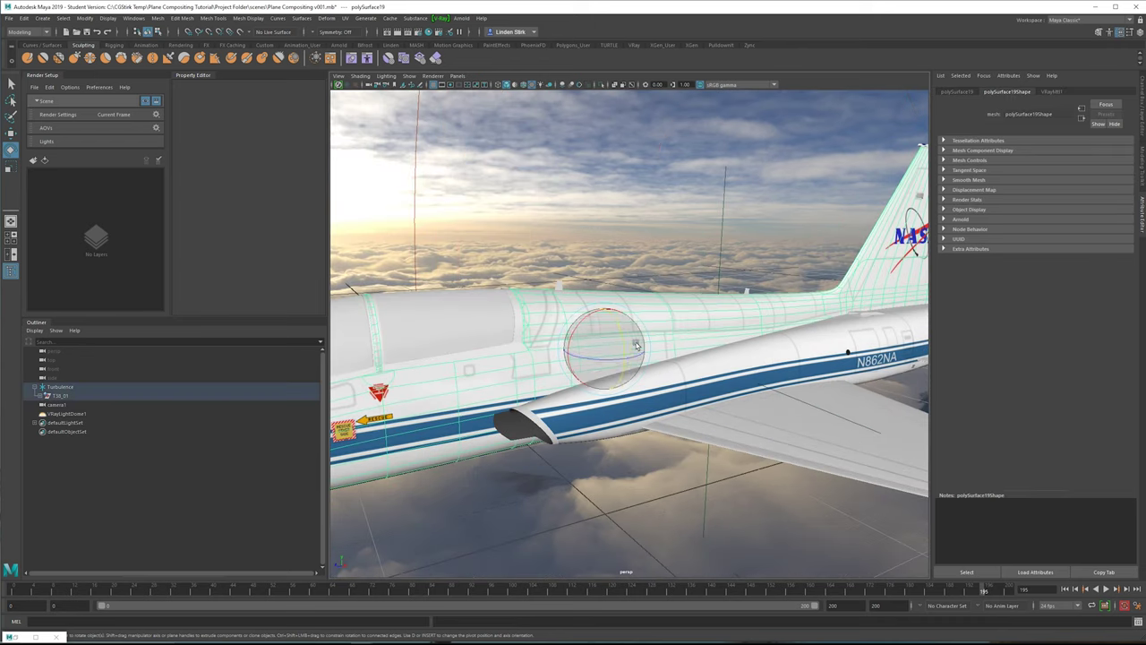
{"action": "scroll", "coordinate": [641, 338], "scroll_direction": "up", "scroll_amount": 3}
{"action": "scroll", "coordinate": [626, 331], "scroll_direction": "down", "scroll_amount": 2}
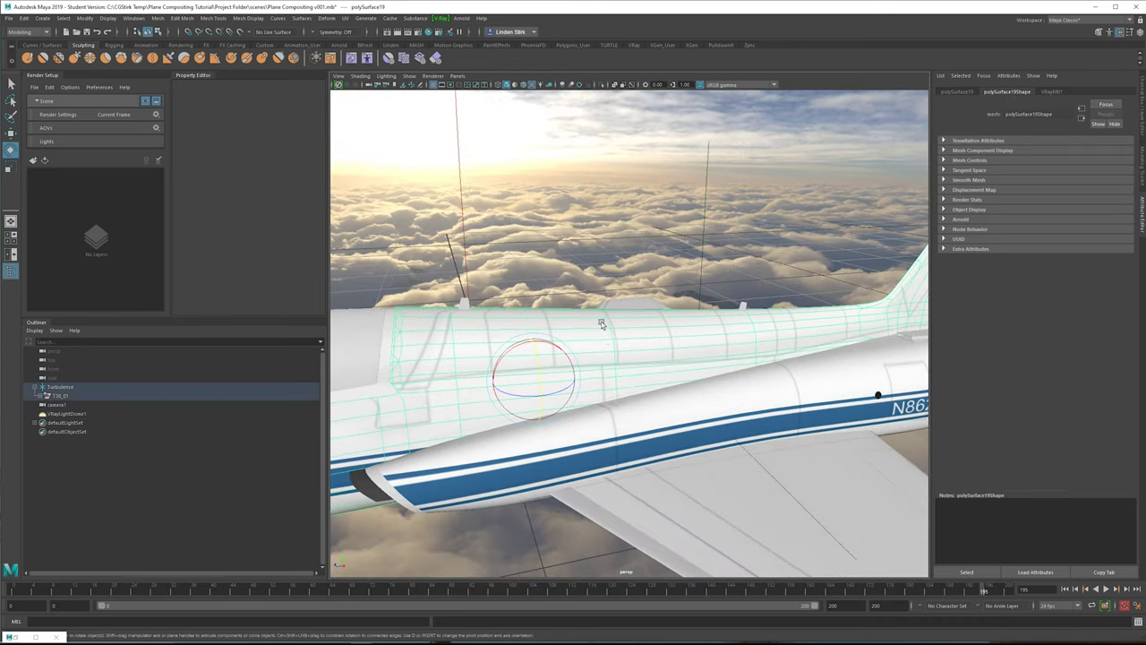
{"action": "mouse_move", "coordinate": [723, 365]}
{"action": "left_mouse_down", "text": "alt"}
{"action": "mouse_move", "coordinate": [643, 376]}
{"action": "mouse_move", "coordinate": [715, 362]}
{"action": "left_mouse_up", "text": "alt"}
{"action": "left_click_drag", "start_coordinate": [834, 358], "coordinate": [678, 351], "text": "alt"}
{"action": "scroll", "coordinate": [678, 352], "scroll_direction": "up", "scroll_amount": 2}
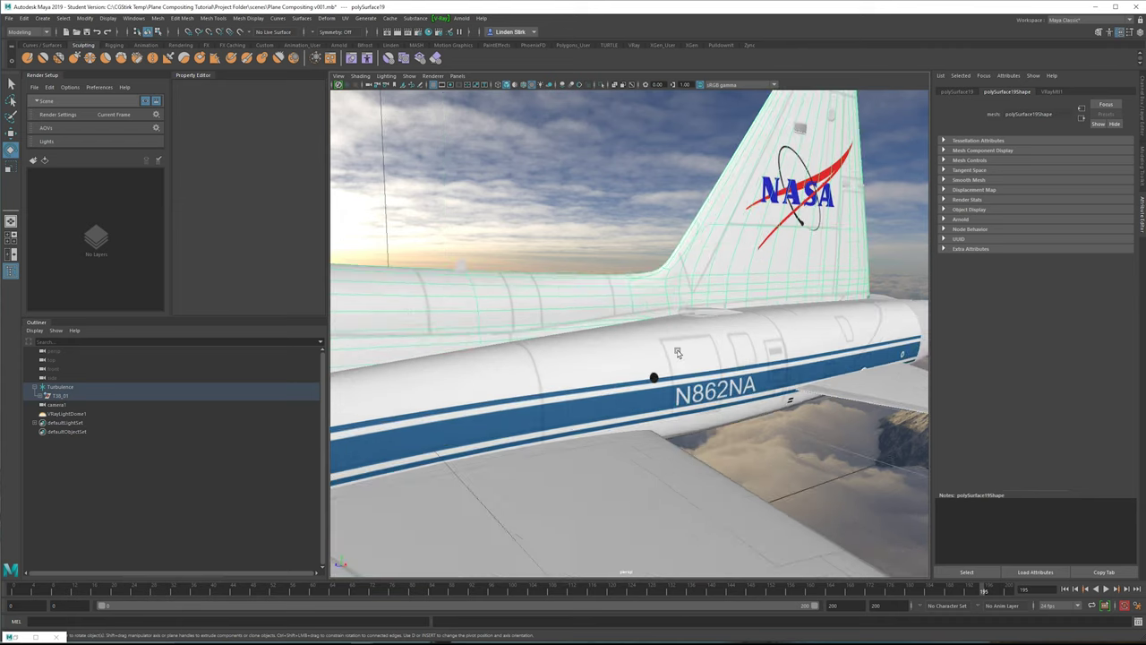
{"action": "scroll", "coordinate": [690, 363], "scroll_direction": "down", "scroll_amount": 1}
{"action": "scroll", "coordinate": [743, 438], "scroll_direction": "down", "scroll_amount": 2}
{"action": "left_click", "coordinate": [744, 438]}
{"action": "middle_click_drag", "start_coordinate": [536, 417], "coordinate": [707, 409], "text": "alt"}
{"action": "scroll", "coordinate": [630, 401], "scroll_direction": "down", "scroll_amount": 2}
{"action": "scroll", "coordinate": [630, 401], "scroll_direction": "down", "scroll_amount": 1}
{"action": "scroll", "coordinate": [776, 387], "scroll_direction": "up", "scroll_amount": 4}
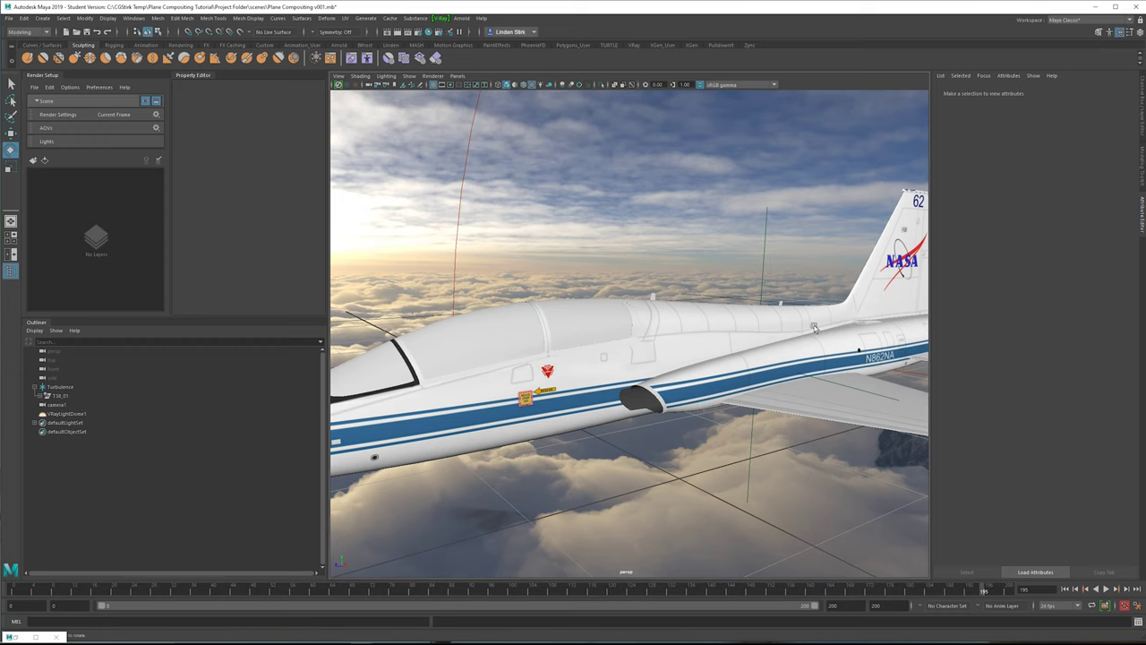
{"action": "left_click_drag", "start_coordinate": [813, 323], "coordinate": [631, 311], "text": "alt"}
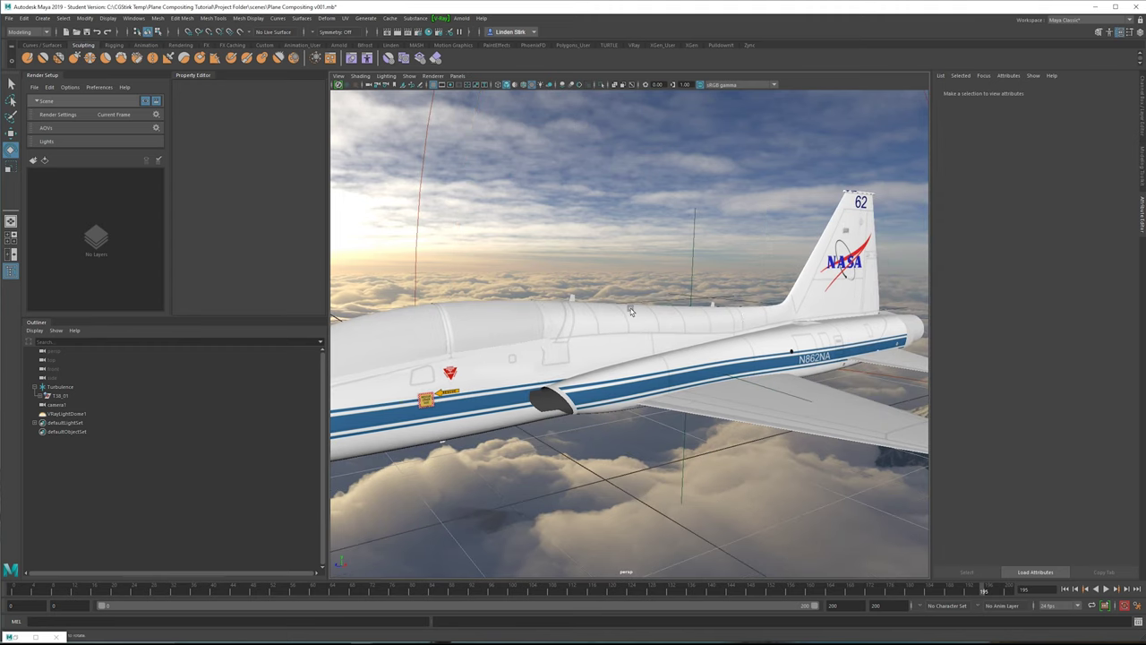
{"action": "scroll", "coordinate": [643, 307], "scroll_direction": "down", "scroll_amount": 5}
{"action": "left_click_drag", "start_coordinate": [650, 308], "coordinate": [675, 306], "text": "alt"}
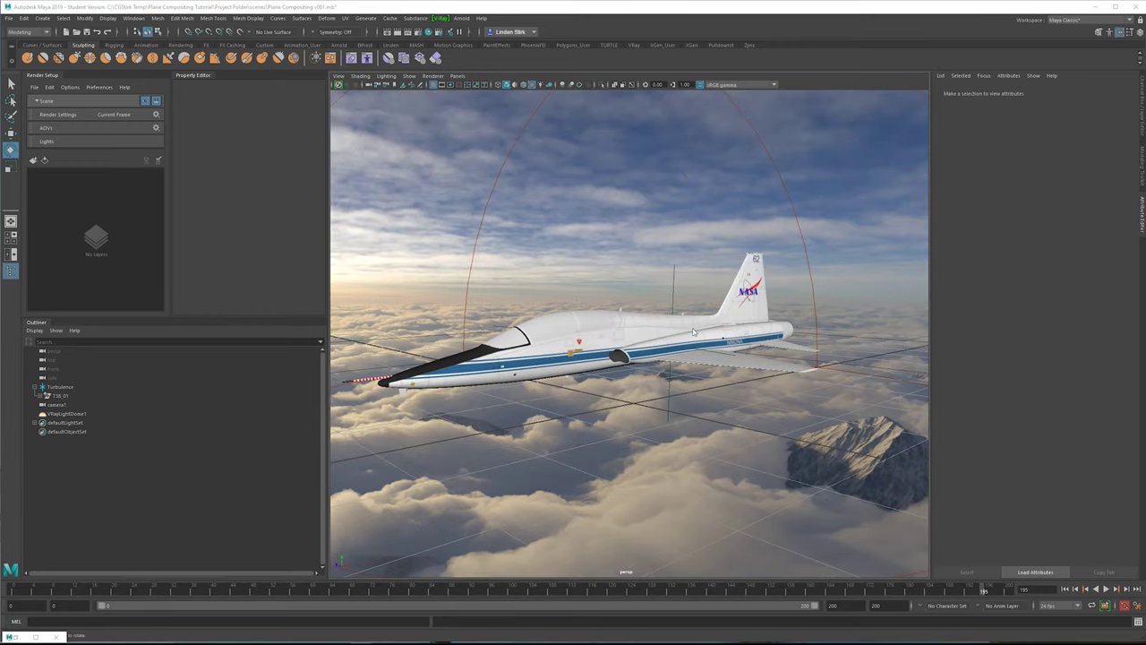
Step: Switch to the sourceimages folder, open T-38_original.jpg to examine the original texture layout, and close the image
{"action": "key", "text": "alt+Tab"}
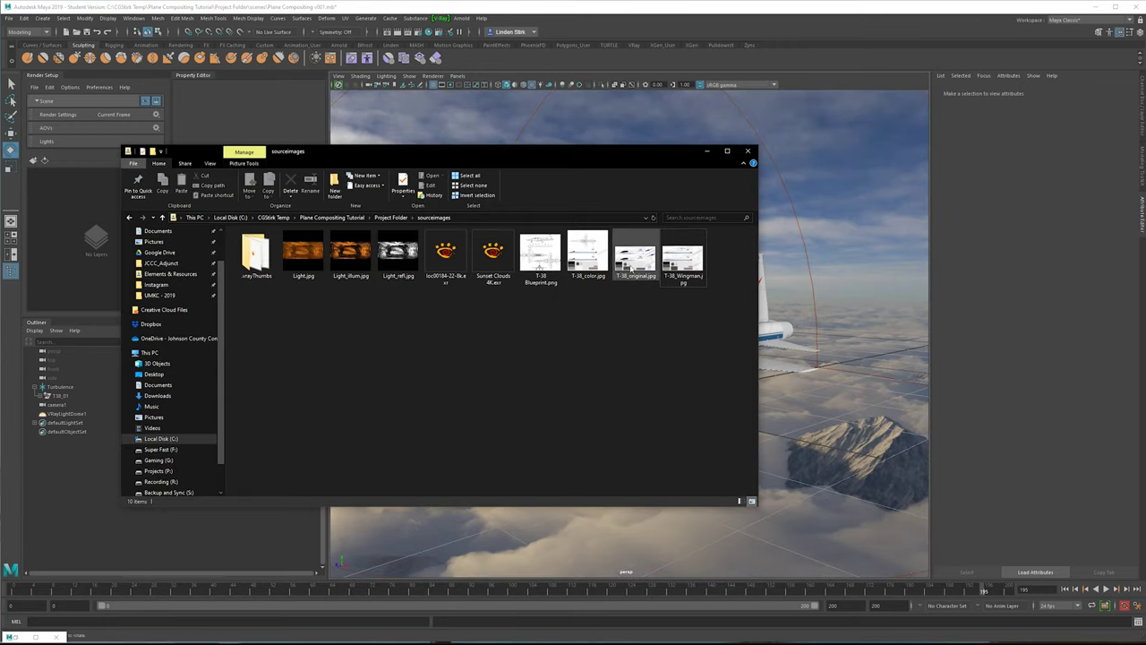
{"action": "double_click", "coordinate": [647, 264]}
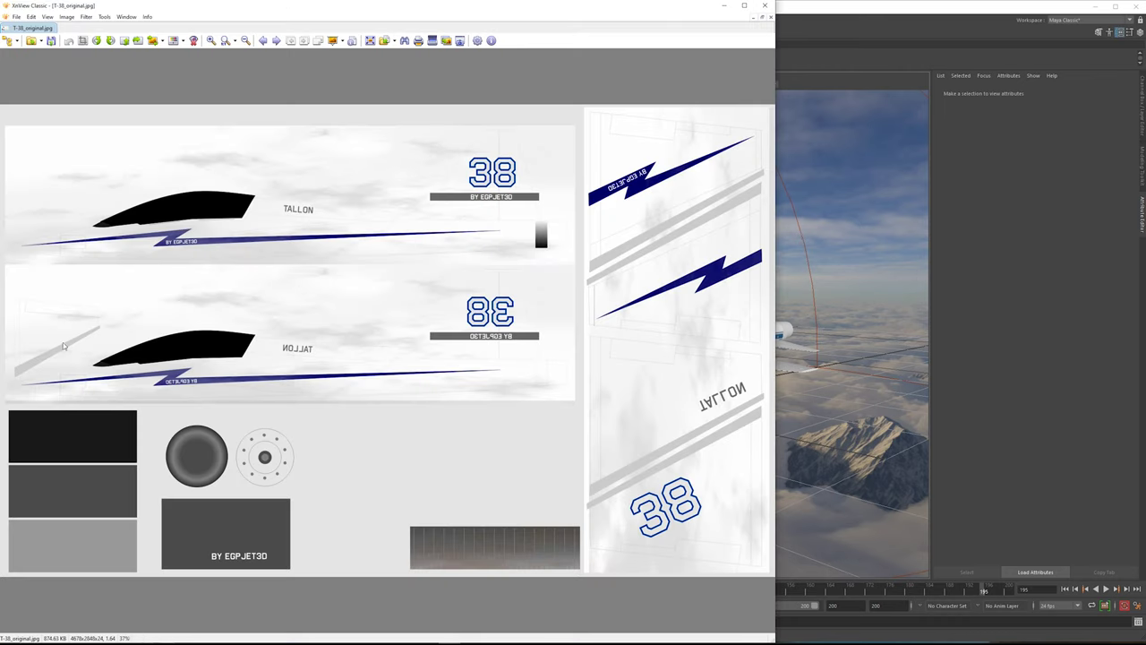
{"action": "scroll", "coordinate": [328, 235], "scroll_direction": "up", "scroll_amount": 2}
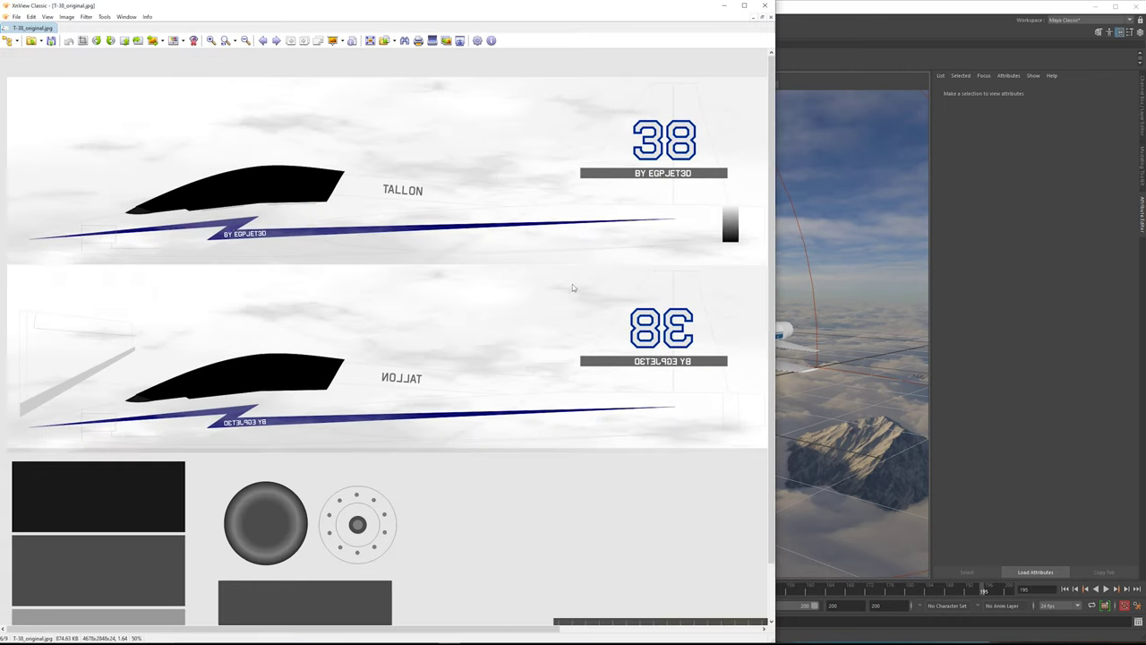
{"action": "scroll", "coordinate": [140, 258], "scroll_direction": "down", "scroll_amount": 3}
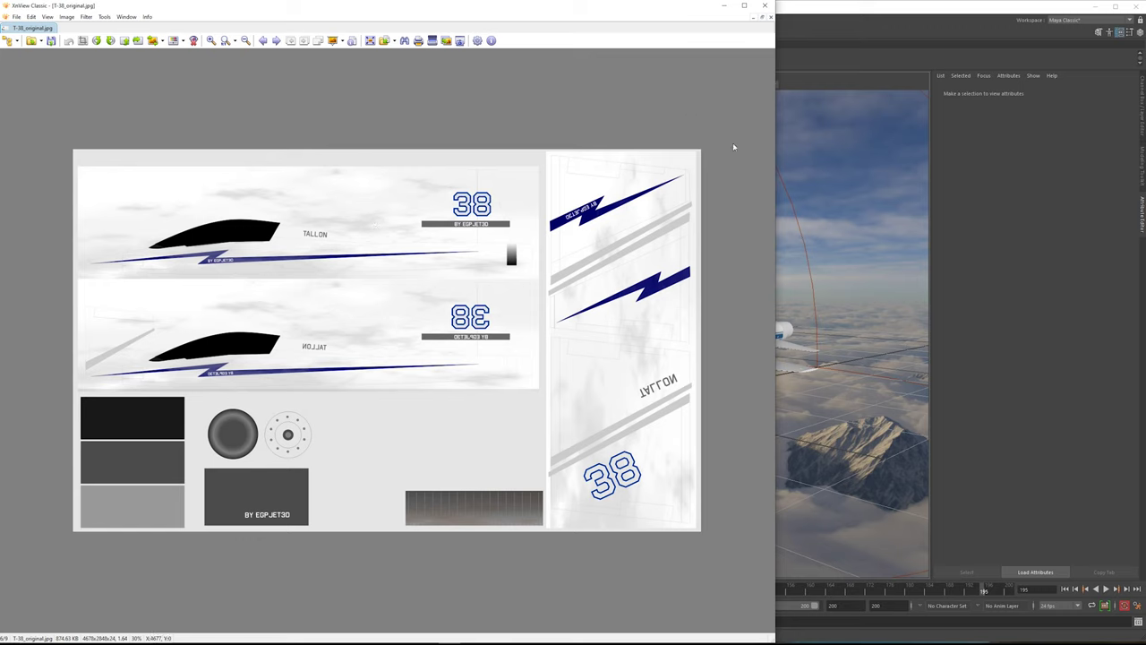
{"action": "left_click_drag", "start_coordinate": [721, 139], "coordinate": [378, 566]}
{"action": "left_click", "coordinate": [146, 162]}
{"action": "left_click_drag", "start_coordinate": [716, 135], "coordinate": [53, 548]}
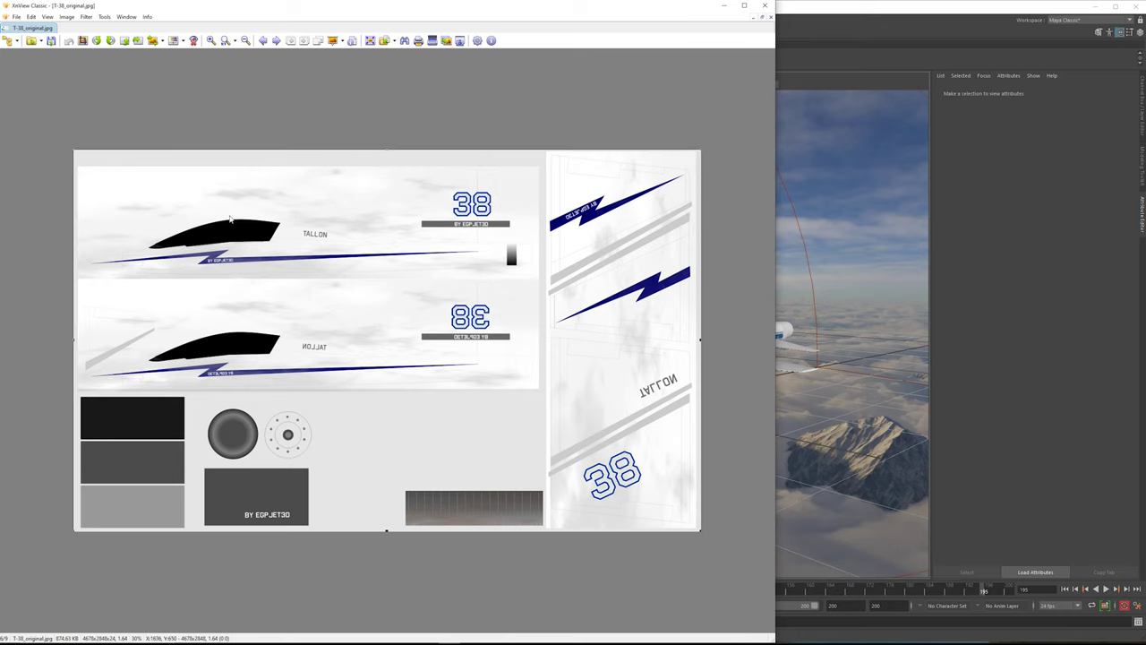
{"action": "left_click", "coordinate": [554, 116]}
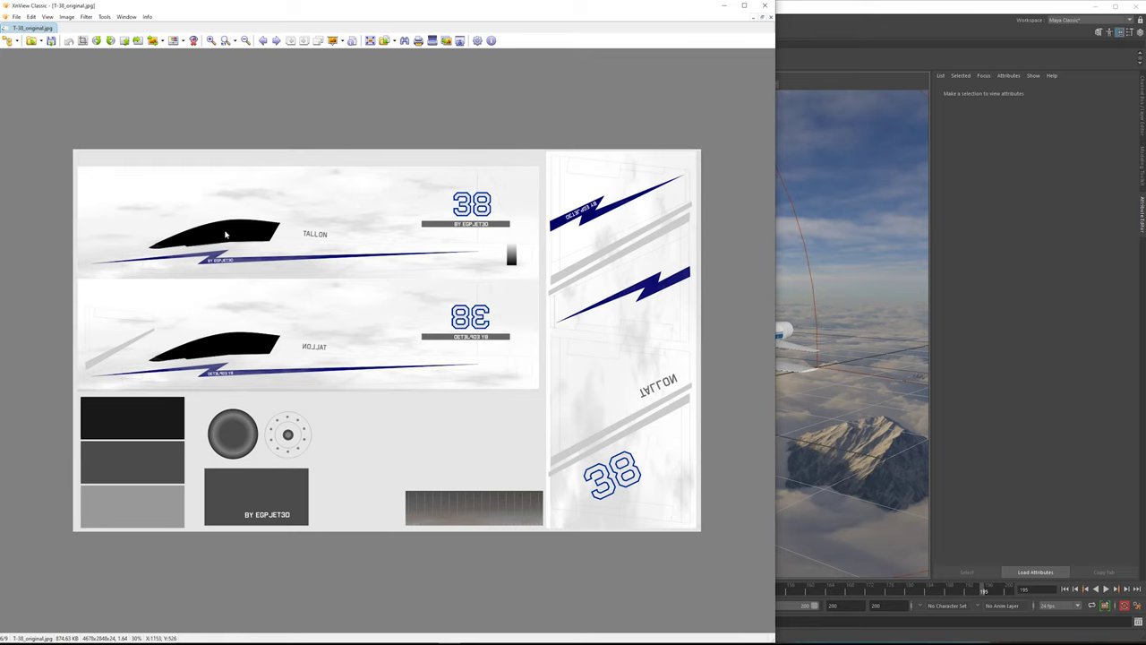
{"action": "left_click", "coordinate": [765, 5]}
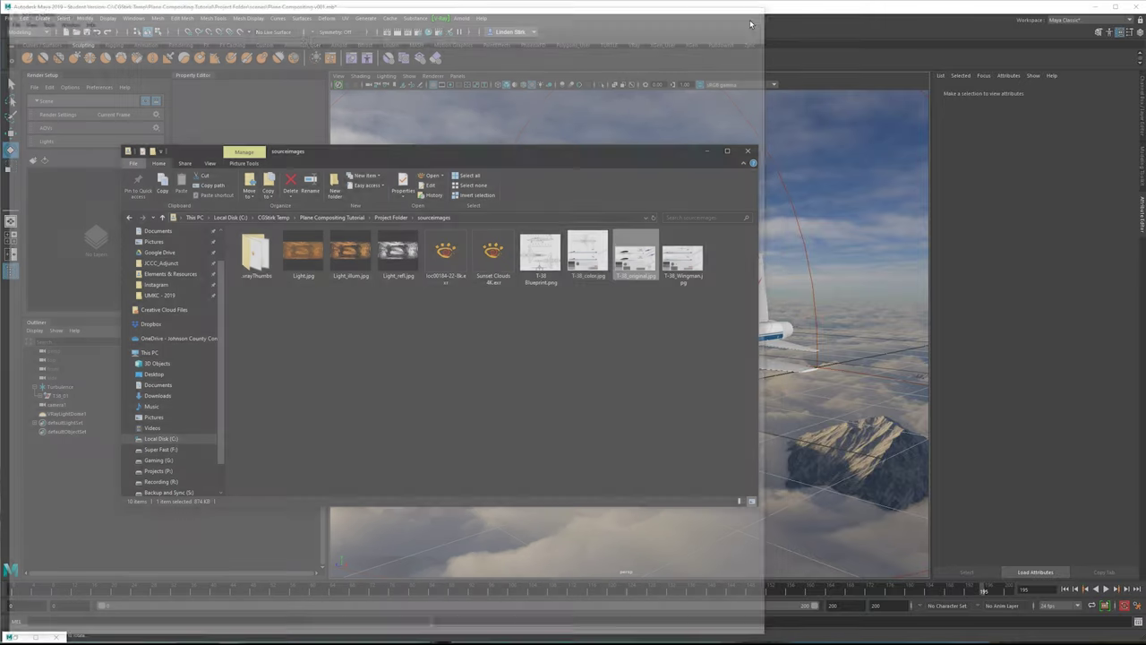
Step: Open T-38_color.jpg and examine its top-view panel lines, NASA side views, stripes and wheel textures up close
{"action": "double_click", "coordinate": [588, 255]}
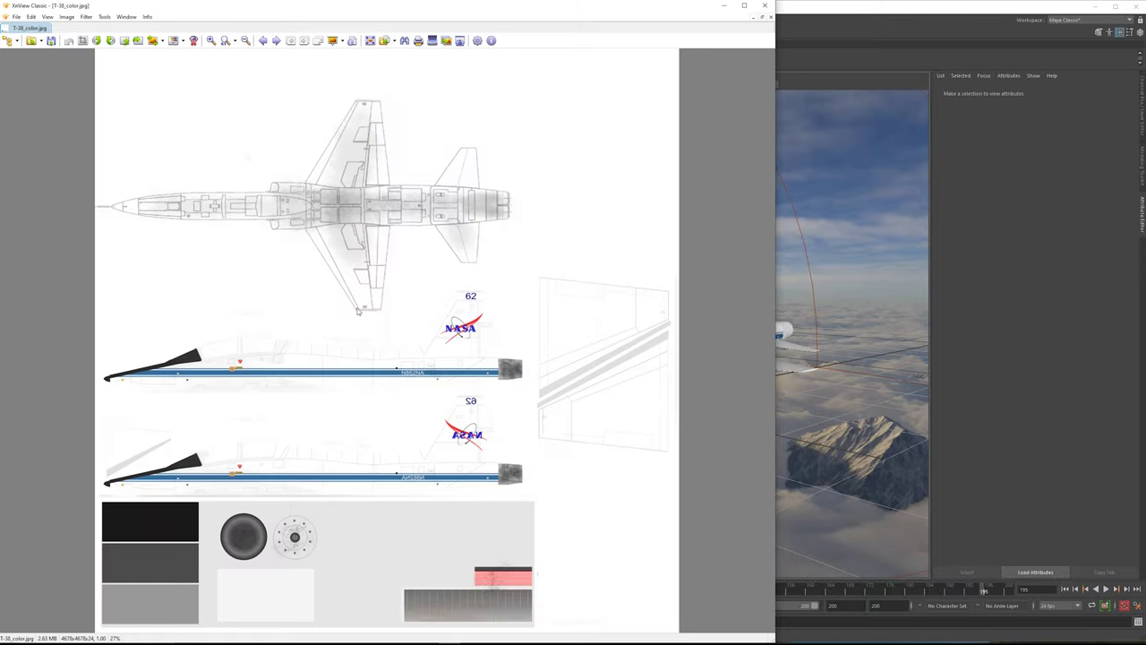
{"action": "scroll", "coordinate": [285, 164], "scroll_direction": "up", "scroll_amount": 4}
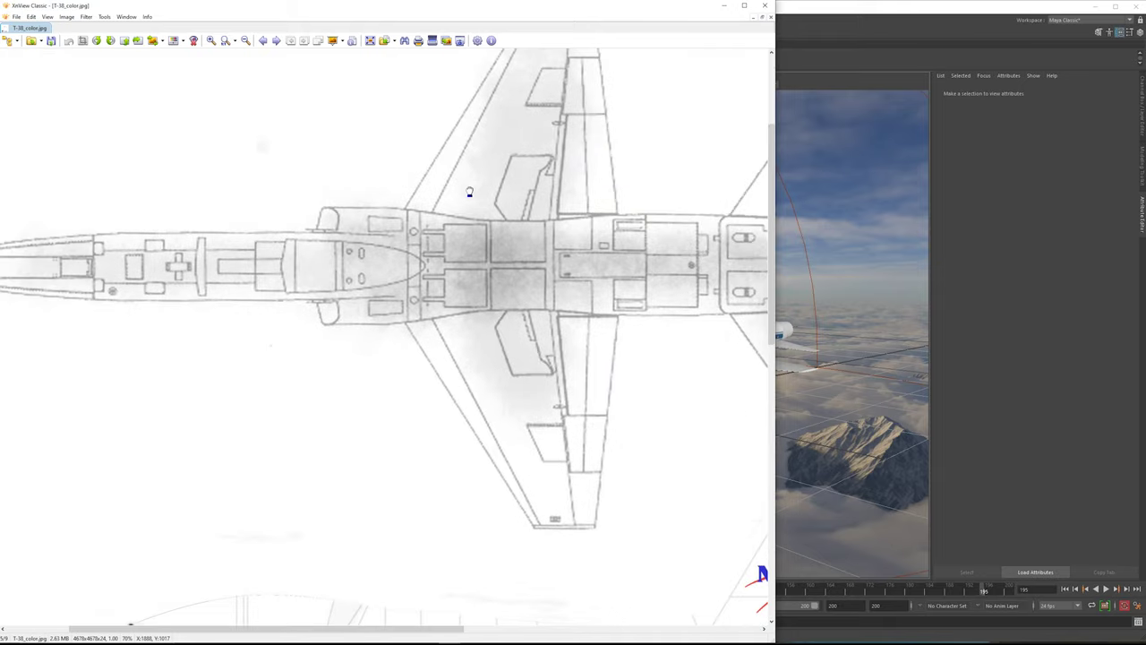
{"action": "scroll", "coordinate": [458, 212], "scroll_direction": "down", "scroll_amount": 2}
{"action": "scroll", "coordinate": [564, 315], "scroll_direction": "down", "scroll_amount": 5}
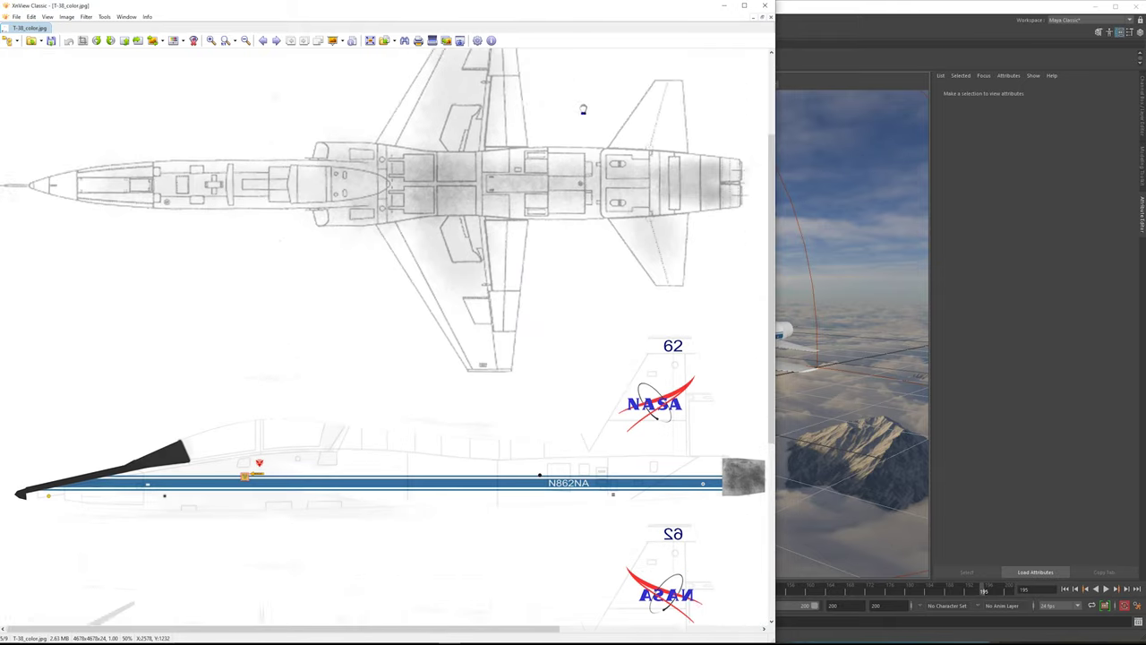
{"action": "scroll", "coordinate": [369, 369], "scroll_direction": "up", "scroll_amount": 2, "text": "ctrl"}
{"action": "scroll", "coordinate": [313, 348], "scroll_direction": "up", "scroll_amount": 1, "text": "ctrl"}
{"action": "left_click_drag", "start_coordinate": [652, 358], "coordinate": [245, 376]}
{"action": "left_click_drag", "start_coordinate": [500, 216], "coordinate": [478, 354]}
{"action": "scroll", "coordinate": [451, 390], "scroll_direction": "down", "scroll_amount": 1, "text": "ctrl"}
{"action": "left_click_drag", "start_coordinate": [455, 295], "coordinate": [546, 202]}
{"action": "left_click_drag", "start_coordinate": [520, 408], "coordinate": [557, 229]}
{"action": "scroll", "coordinate": [517, 405], "scroll_direction": "down", "scroll_amount": 3, "text": "ctrl"}
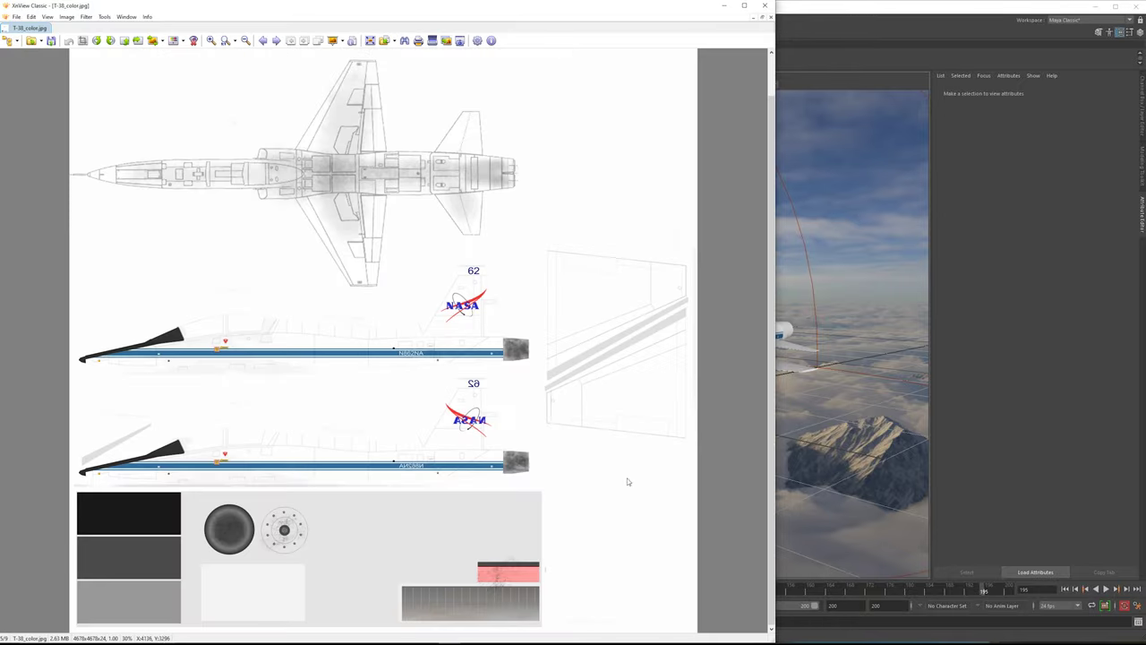
{"action": "scroll", "coordinate": [527, 435], "scroll_direction": "up", "scroll_amount": 3, "text": "ctrl"}
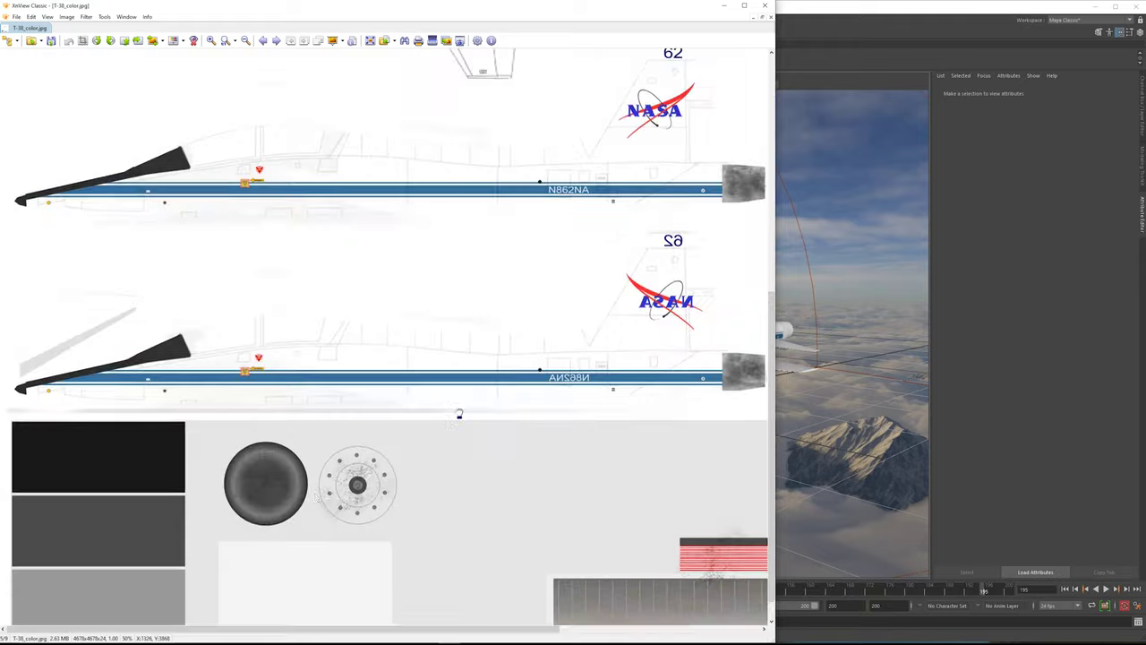
{"action": "scroll", "coordinate": [358, 376], "scroll_direction": "up", "scroll_amount": 1, "text": "ctrl"}
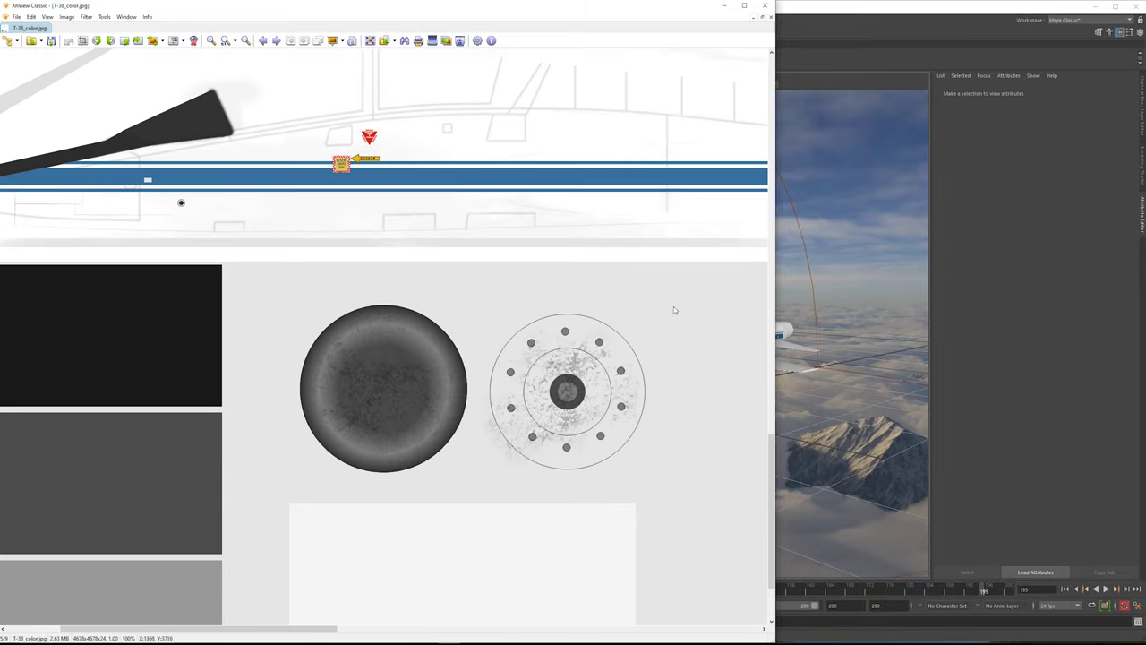
{"action": "scroll", "coordinate": [546, 326], "scroll_direction": "down", "scroll_amount": 1, "text": "ctrl"}
{"action": "scroll", "coordinate": [546, 326], "scroll_direction": "down", "scroll_amount": 2, "text": "ctrl"}
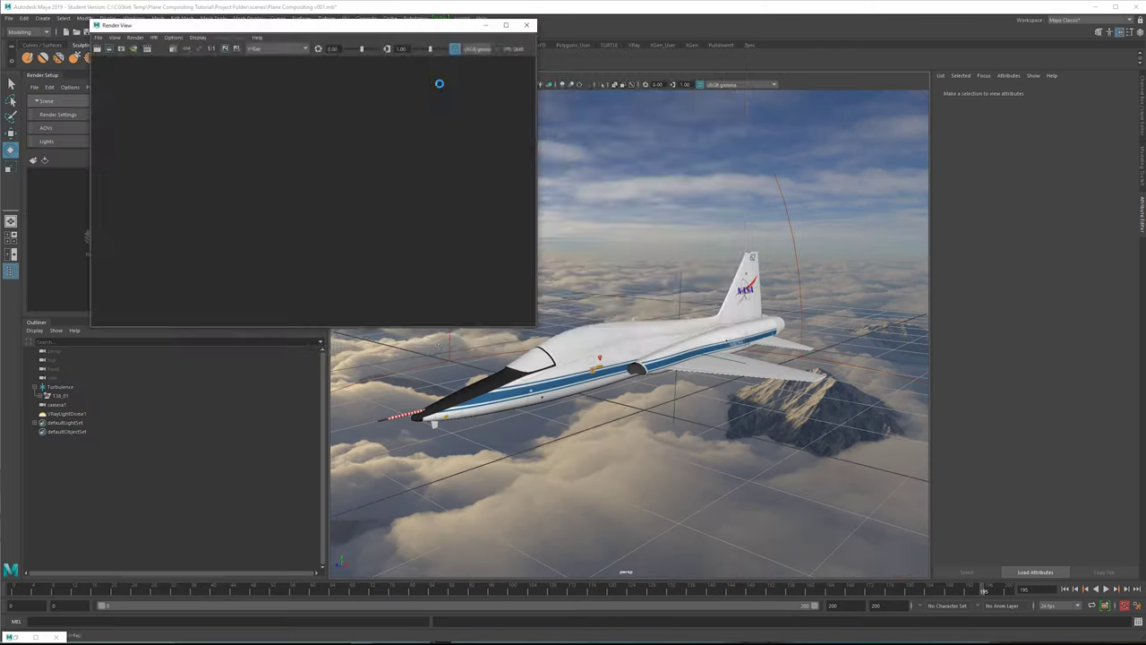
Step: Render the perspective view interactively in the V-Ray frame buffer and reframe the jet above the mountain
{"action": "left_click", "coordinate": [764, 6]}
{"action": "left_click_drag", "start_coordinate": [629, 73], "coordinate": [394, 49]}
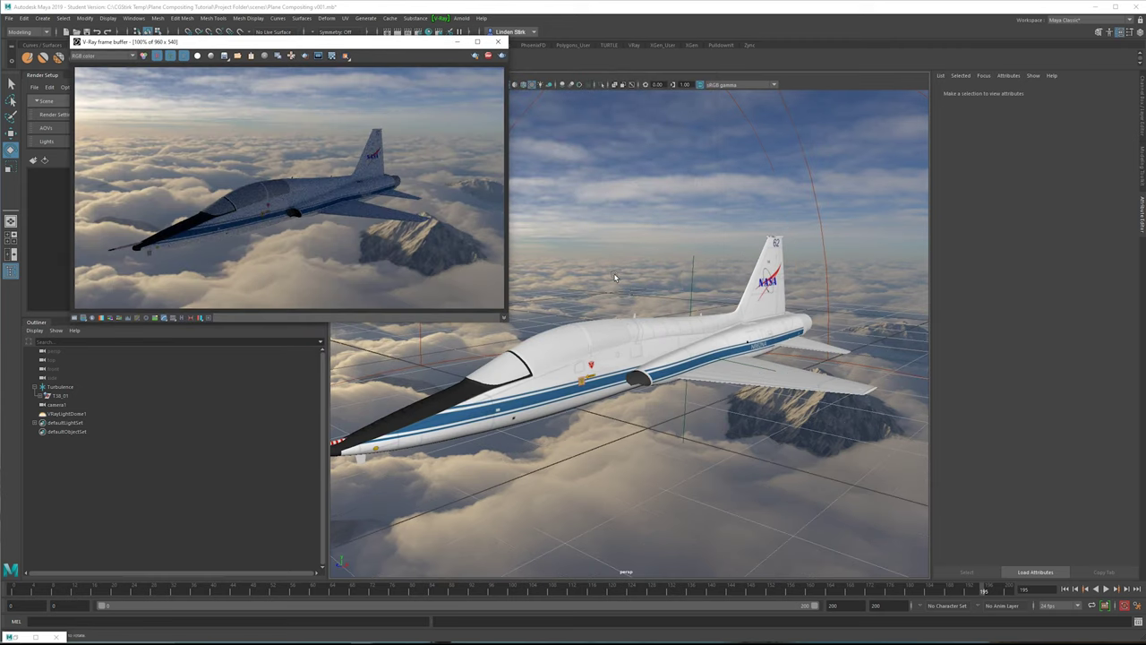
{"action": "left_click_drag", "start_coordinate": [615, 277], "coordinate": [656, 291], "text": "alt"}
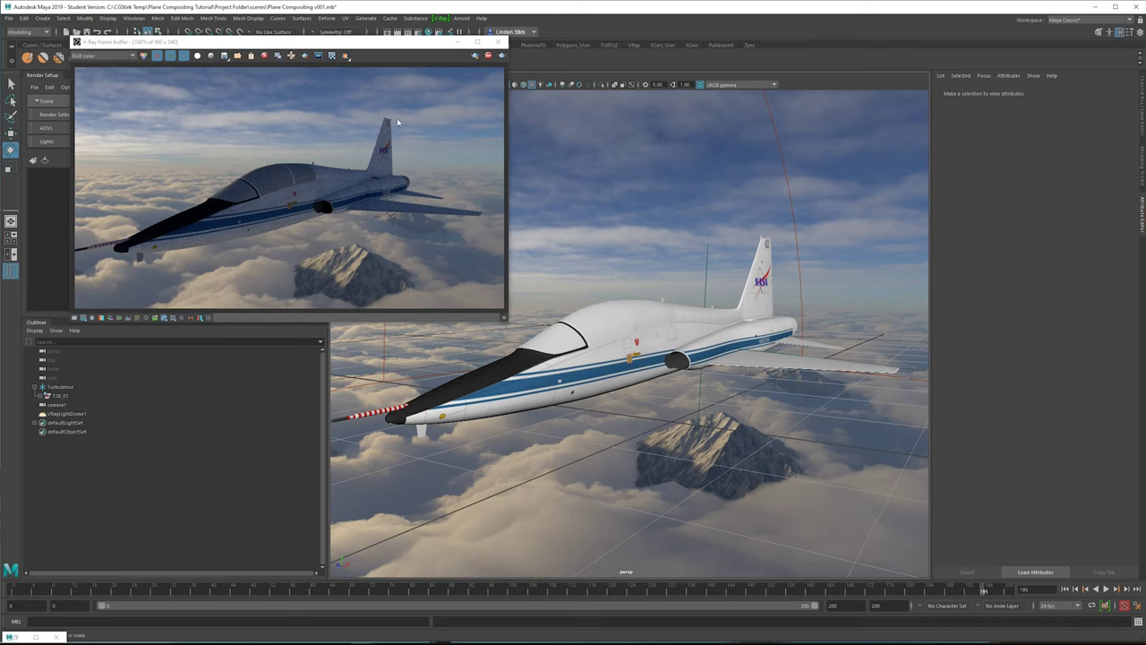
{"action": "left_click_drag", "start_coordinate": [411, 43], "coordinate": [670, 61]}
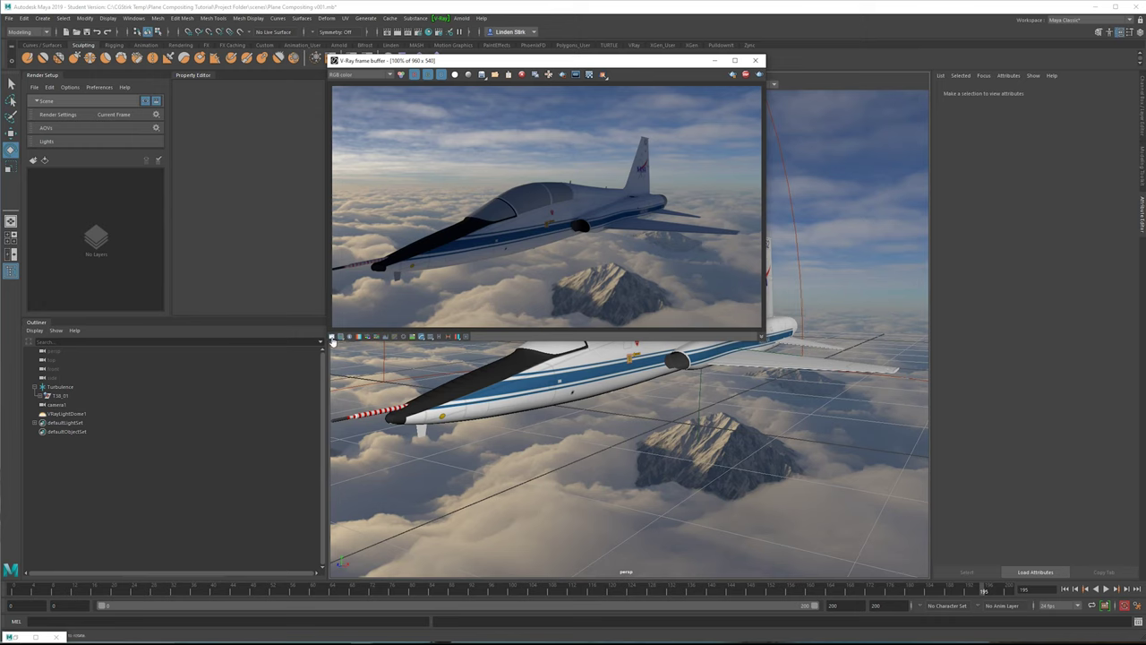
Step: Show the frame buffer's color corrections, enable Curve and bend it upward to brighten the render
{"action": "left_click", "coordinate": [333, 337]}
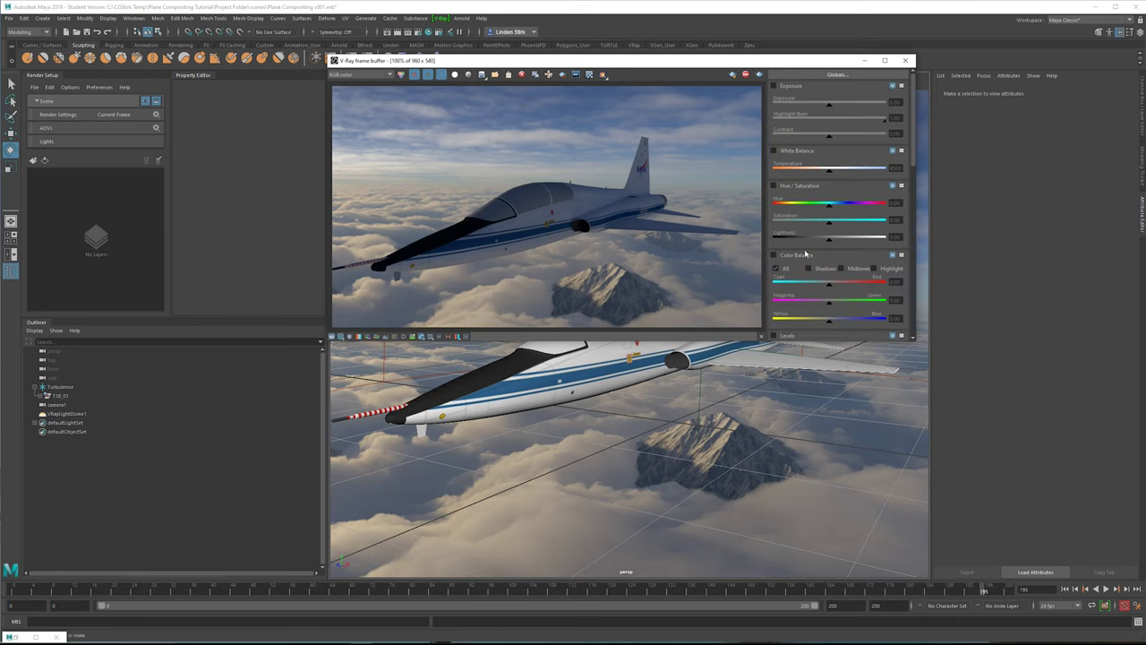
{"action": "scroll", "coordinate": [878, 217], "scroll_direction": "down", "scroll_amount": 5}
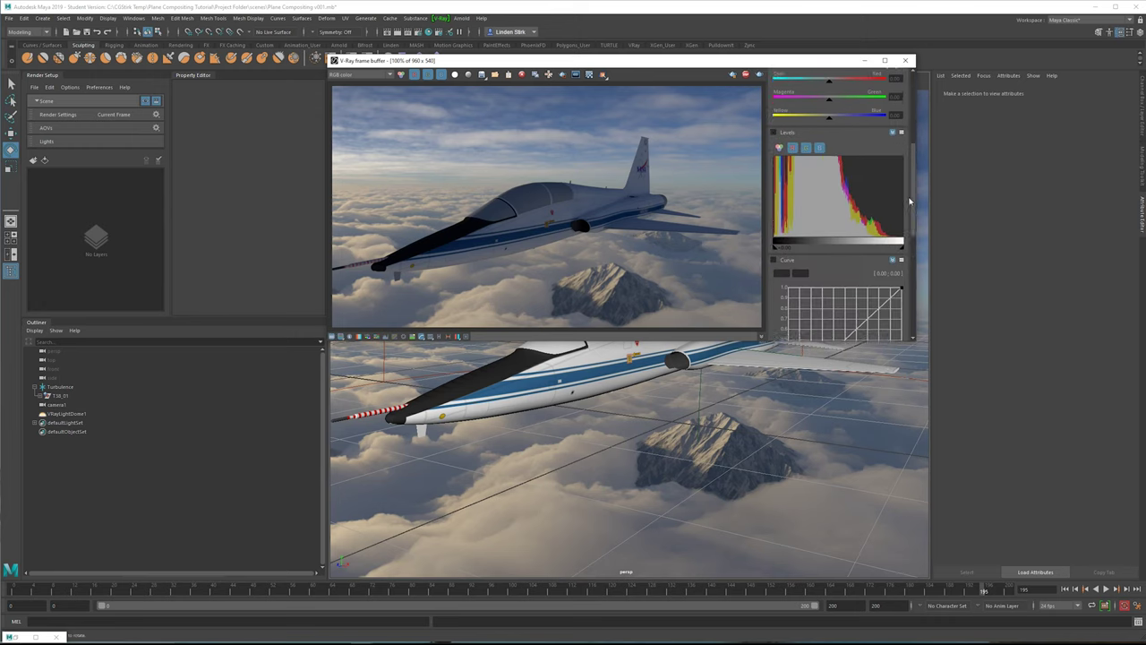
{"action": "left_click", "coordinate": [774, 176]}
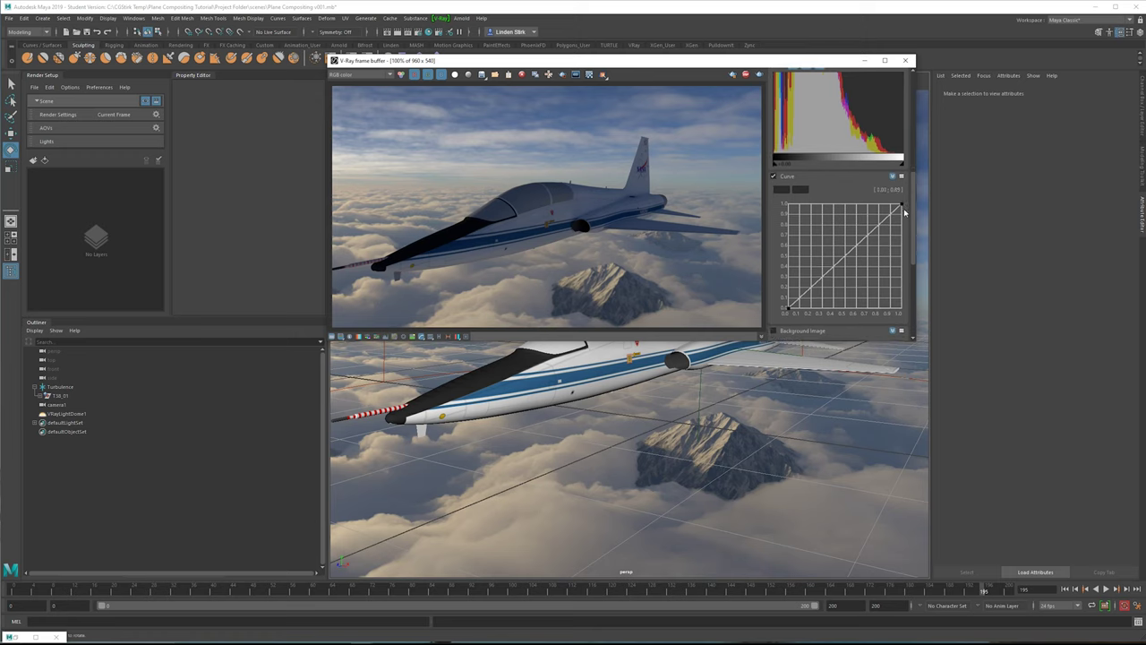
{"action": "left_click_drag", "start_coordinate": [854, 227], "coordinate": [839, 225]}
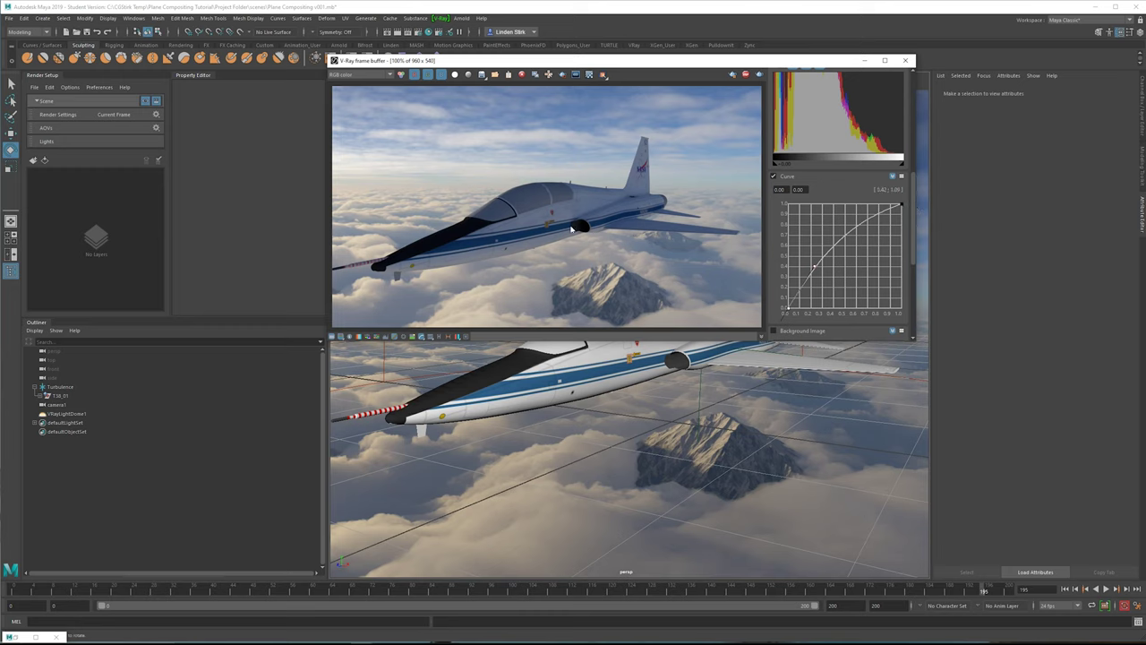
Step: Examine the rendered canopy outline and the fuselage around the cockpit up close
{"action": "scroll", "coordinate": [497, 197], "scroll_direction": "up", "scroll_amount": 1}
{"action": "middle_click_drag", "start_coordinate": [614, 210], "coordinate": [591, 184]}
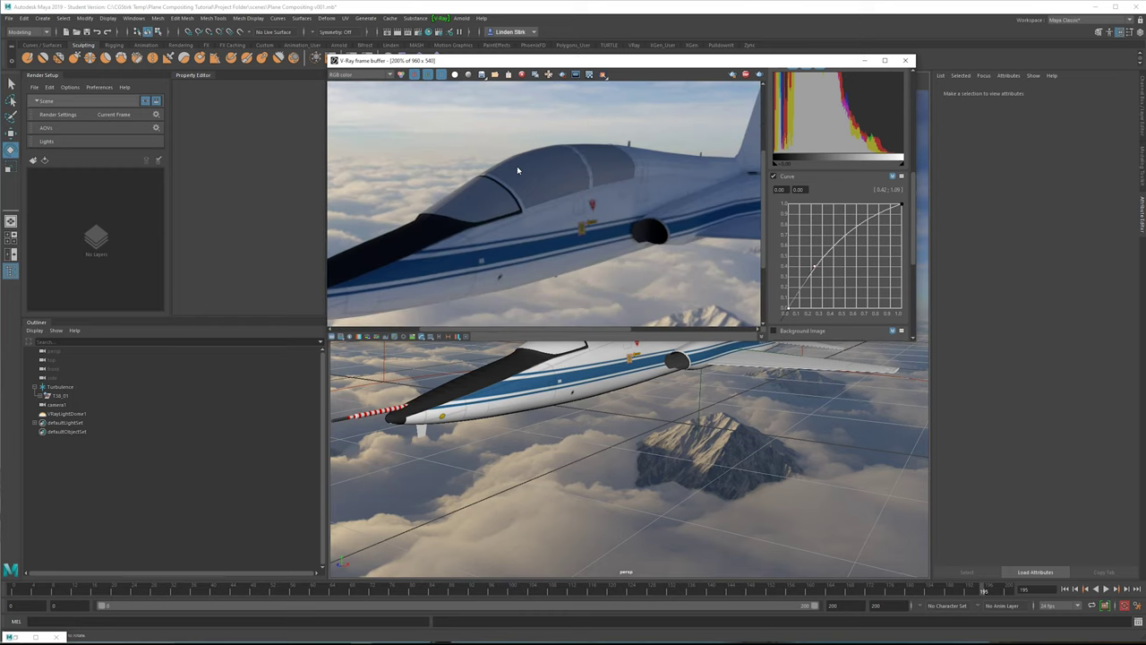
{"action": "scroll", "coordinate": [517, 166], "scroll_direction": "up", "scroll_amount": 1}
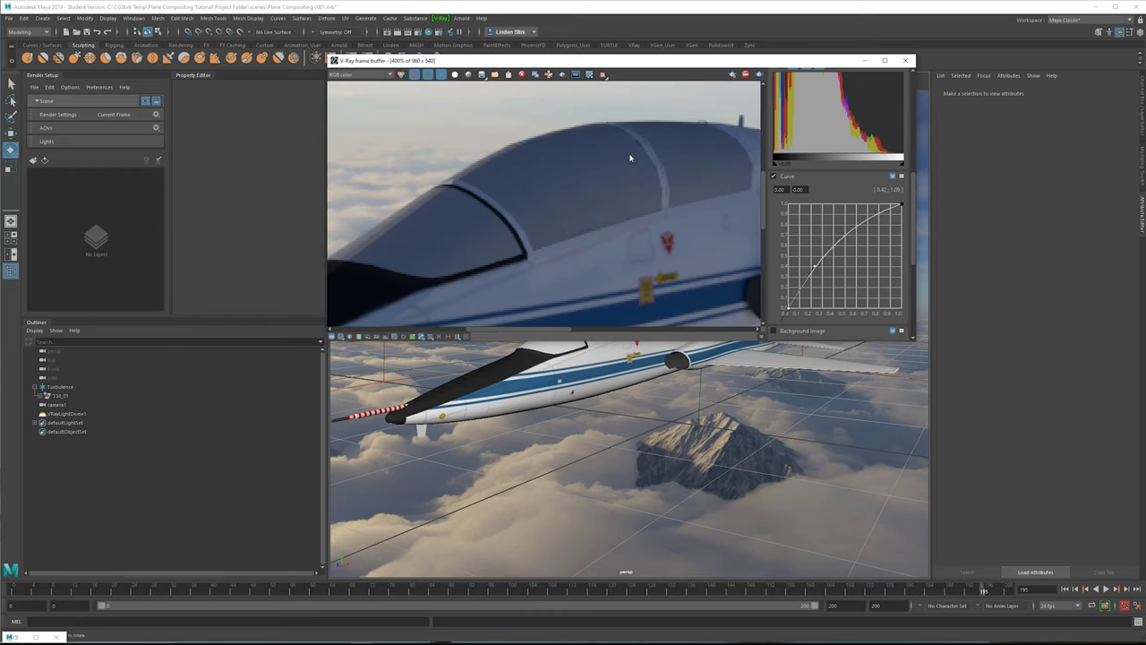
{"action": "scroll", "coordinate": [630, 157], "scroll_direction": "up", "scroll_amount": 1}
{"action": "middle_click_drag", "start_coordinate": [660, 163], "coordinate": [537, 197]}
{"action": "scroll", "coordinate": [537, 197], "scroll_direction": "down", "scroll_amount": 1}
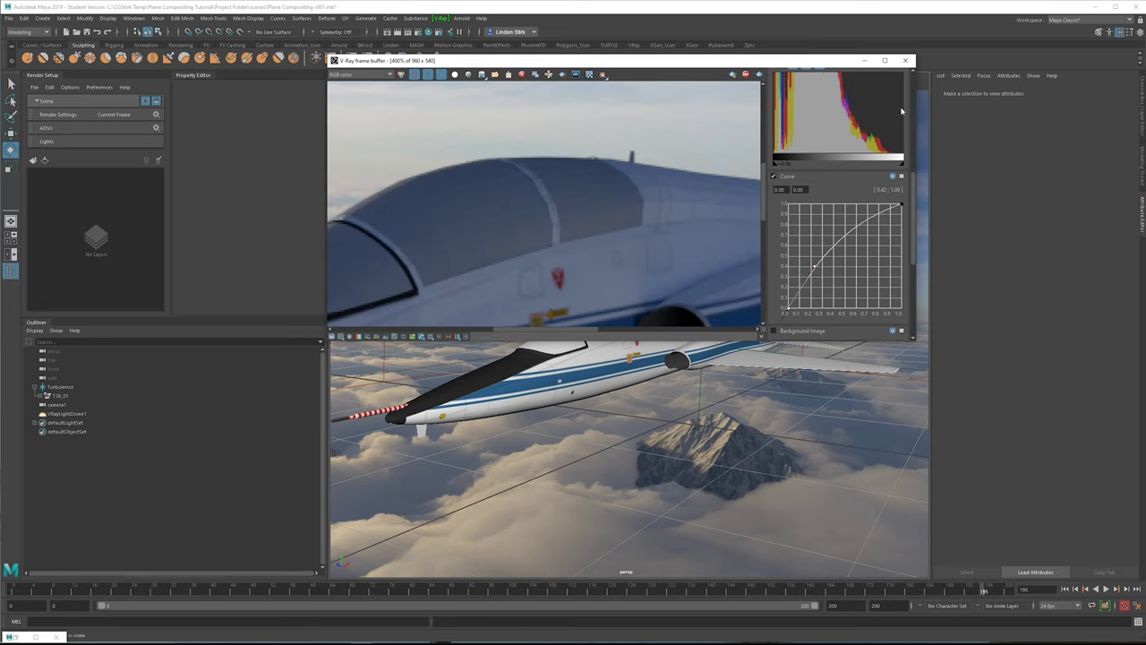
Step: Stop the render and enable Viewport subdivision in the geometry overrides of the V-Ray render settings
{"action": "left_click_drag", "start_coordinate": [838, 62], "coordinate": [561, 33]}
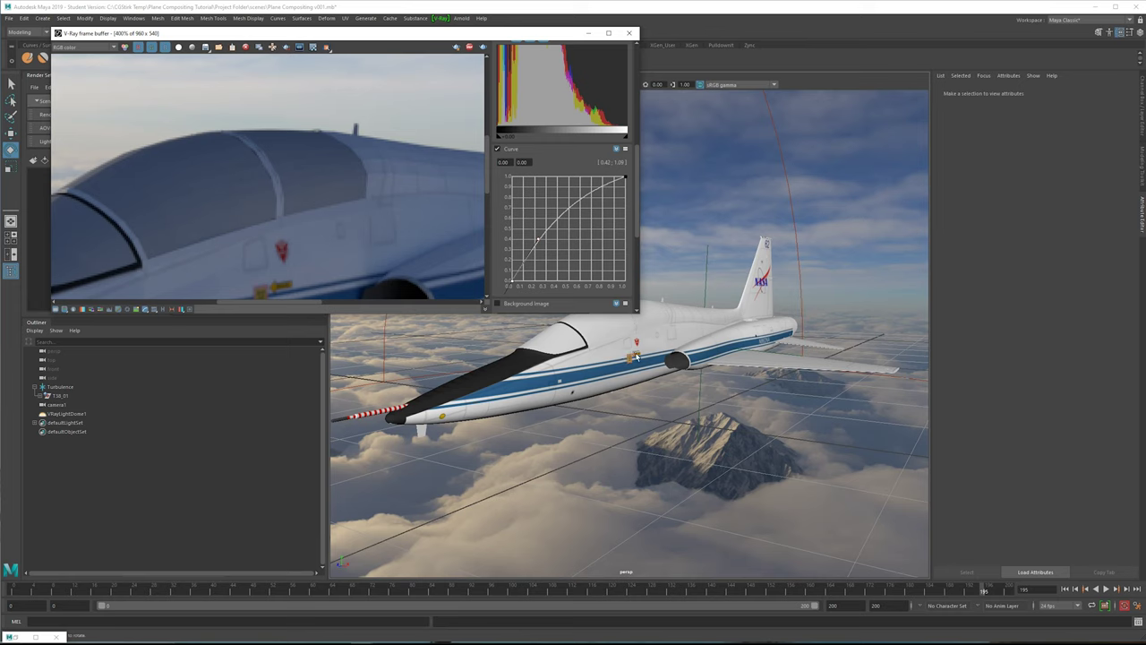
{"action": "left_click_drag", "start_coordinate": [562, 36], "coordinate": [552, 86]}
{"action": "left_click", "coordinate": [456, 100]}
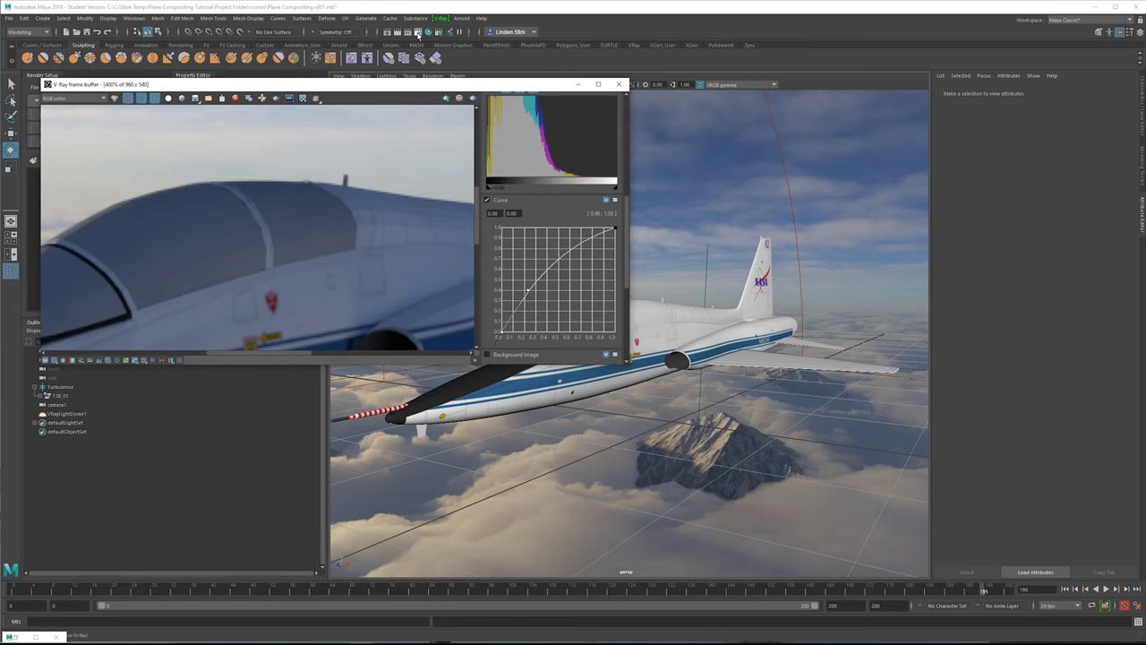
{"action": "left_click", "coordinate": [417, 33]}
{"action": "left_click", "coordinate": [704, 174]}
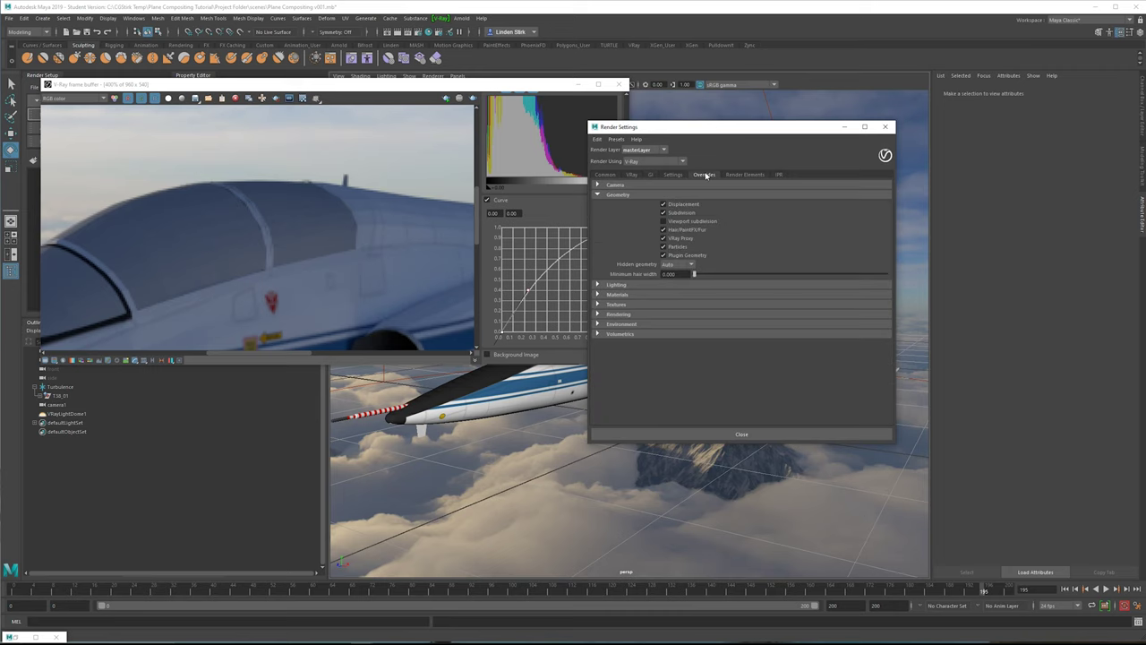
{"action": "left_click", "coordinate": [703, 222]}
{"action": "left_click", "coordinate": [742, 434]}
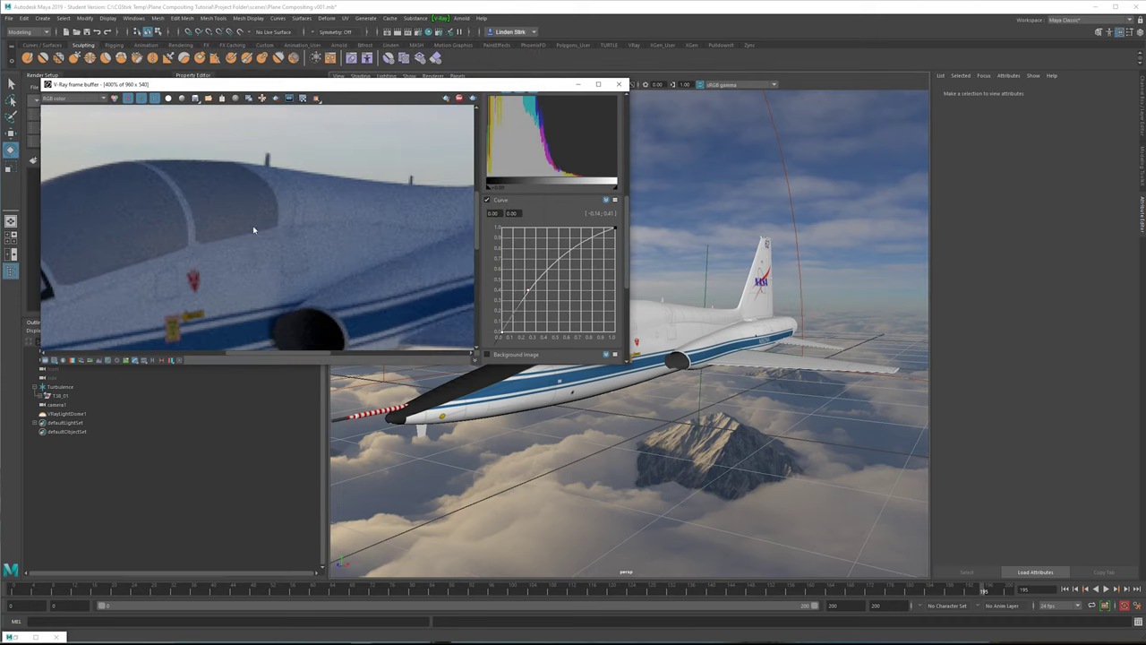
Step: Check the re-rendered fuselage, show the whole image again and enlarge the frame buffer window
{"action": "scroll", "coordinate": [254, 233], "scroll_direction": "down", "scroll_amount": 1}
{"action": "middle_click_drag", "start_coordinate": [212, 230], "coordinate": [268, 196]}
{"action": "scroll", "coordinate": [268, 196], "scroll_direction": "down", "scroll_amount": 1}
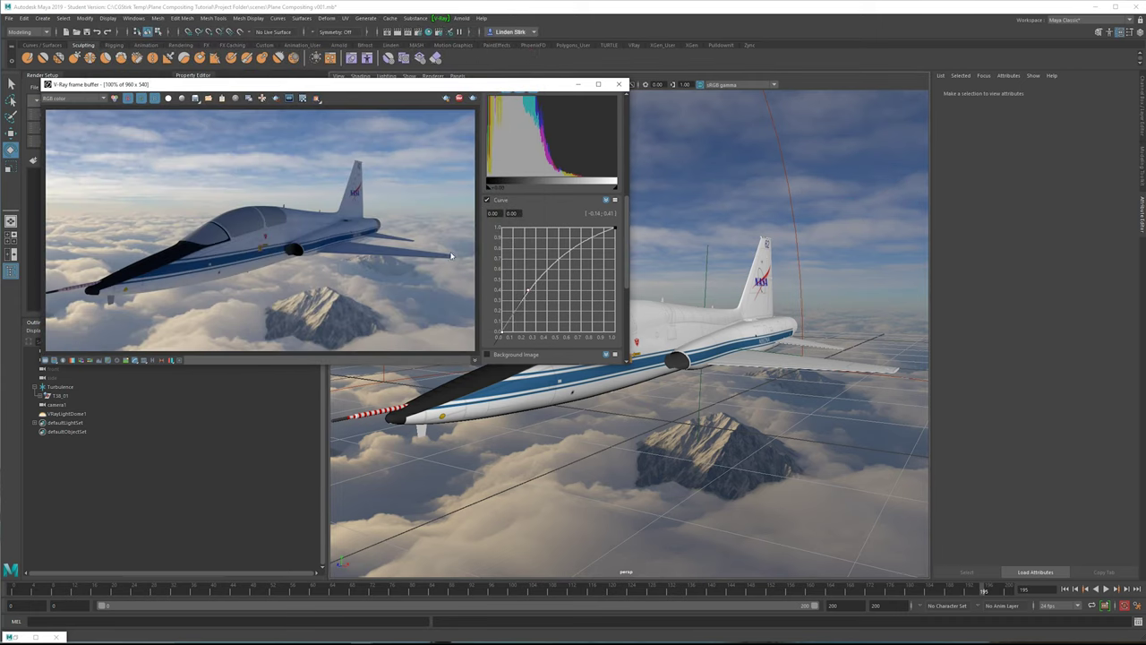
{"action": "left_click_drag", "start_coordinate": [630, 363], "coordinate": [703, 501]}
{"action": "left_click_drag", "start_coordinate": [543, 86], "coordinate": [570, 131]}
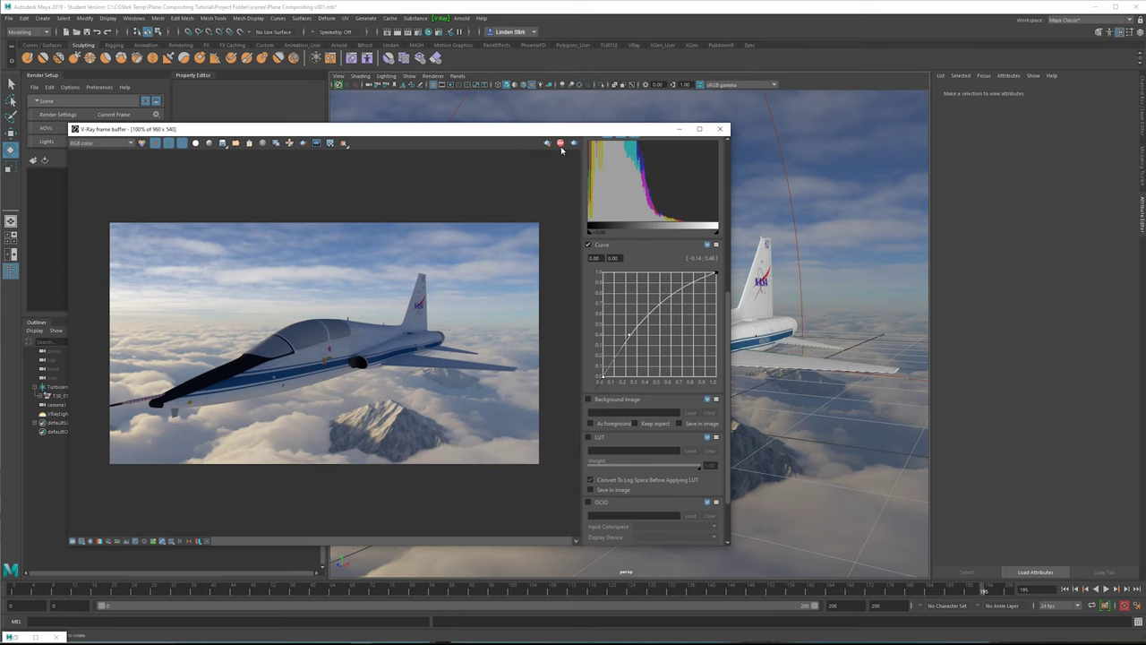
Step: Set the perspective camera's focal length to 80, move back from the jet and render again
{"action": "left_click", "coordinate": [369, 87]}
{"action": "left_click_drag", "start_coordinate": [1028, 204], "coordinate": [947, 216]}
{"action": "type", "text": "80"}
{"action": "key", "text": "Return"}
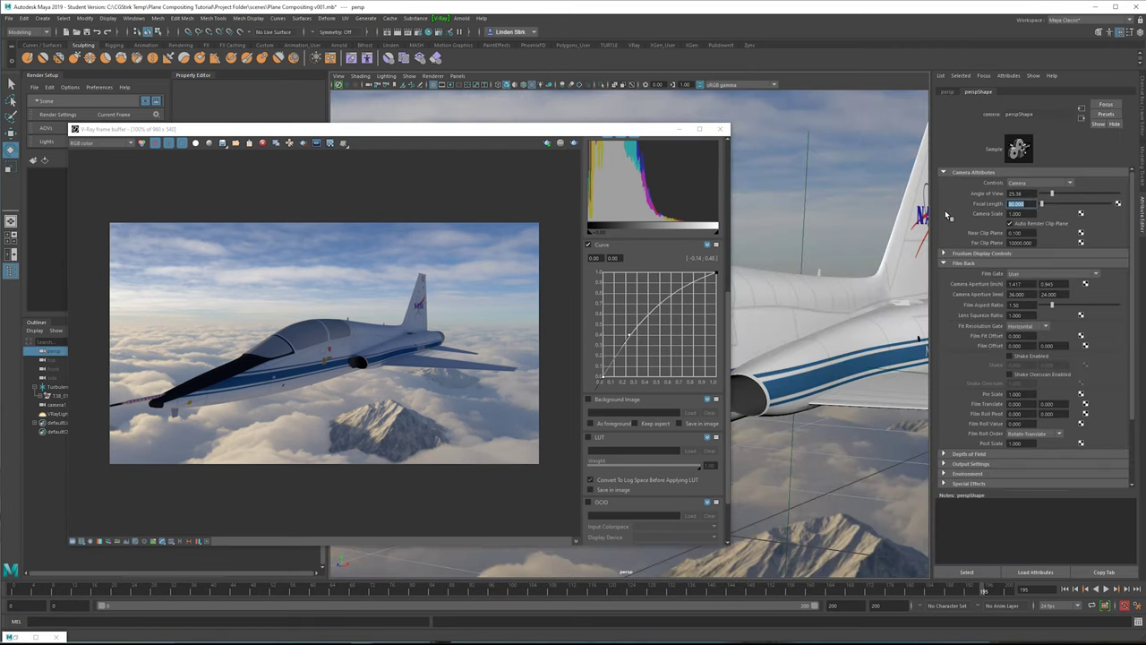
{"action": "right_click_drag", "start_coordinate": [826, 257], "coordinate": [628, 275], "text": "alt"}
{"action": "key", "text": "ctrl+r"}
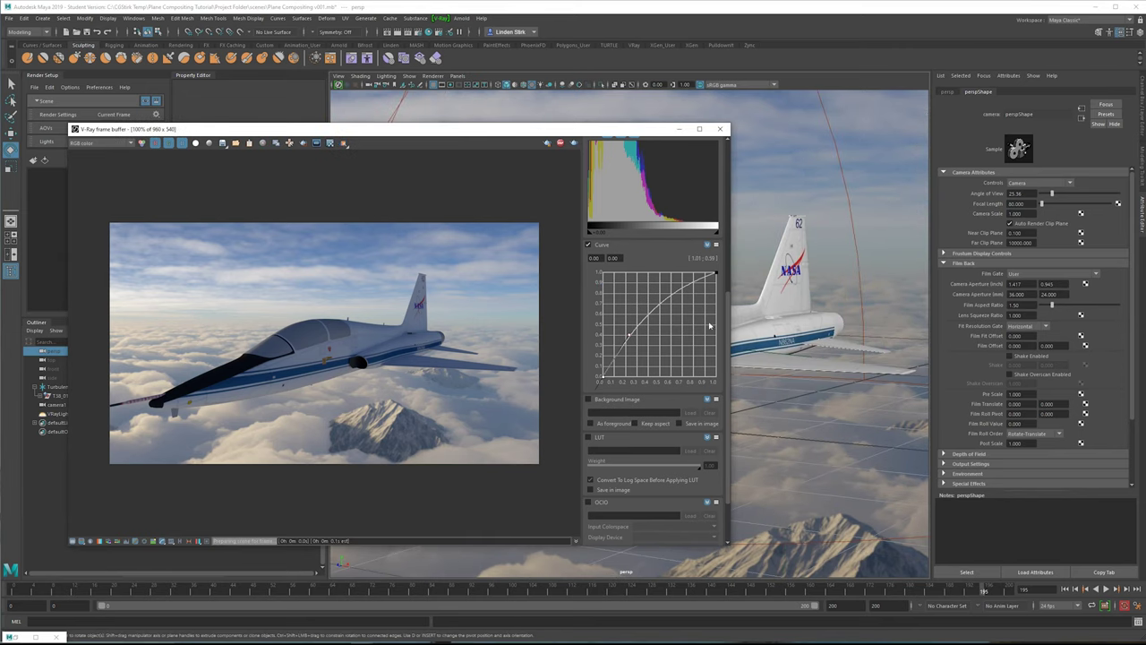
Step: Fine-tune the camera angle on the jet and hide the frame buffer's color corrections
{"action": "mouse_move", "coordinate": [806, 278]}
{"action": "left_mouse_down", "text": "alt"}
{"action": "mouse_move", "coordinate": [834, 285]}
{"action": "mouse_move", "coordinate": [802, 261]}
{"action": "mouse_move", "coordinate": [787, 266]}
{"action": "left_mouse_up", "text": "alt"}
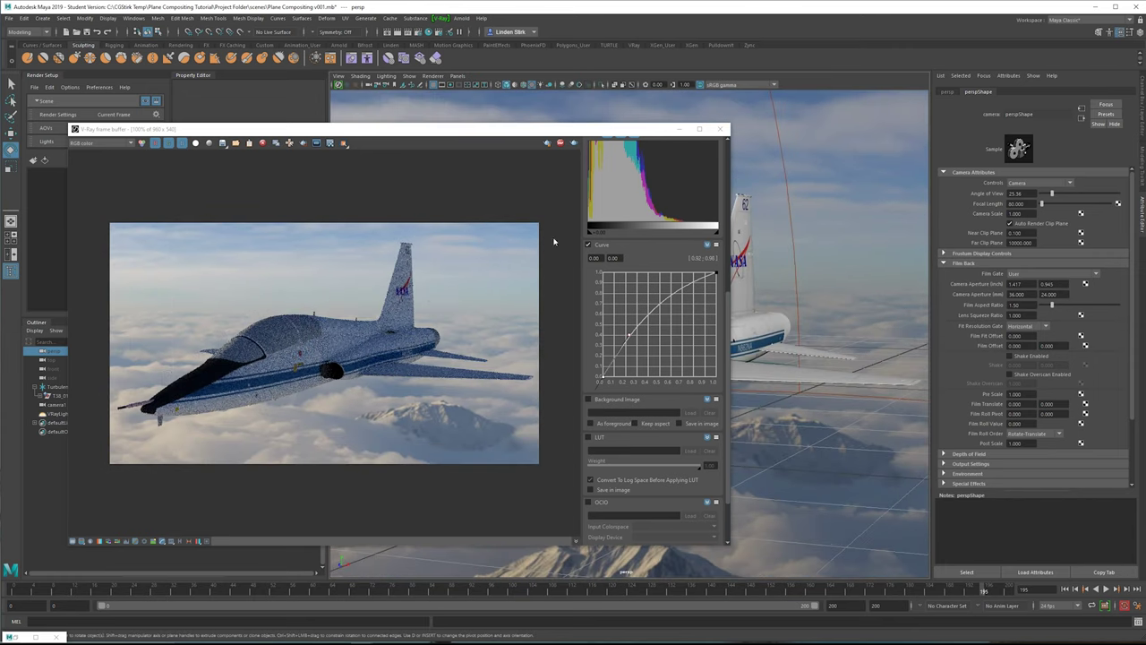
{"action": "left_click_drag", "start_coordinate": [869, 327], "coordinate": [815, 284], "text": "alt"}
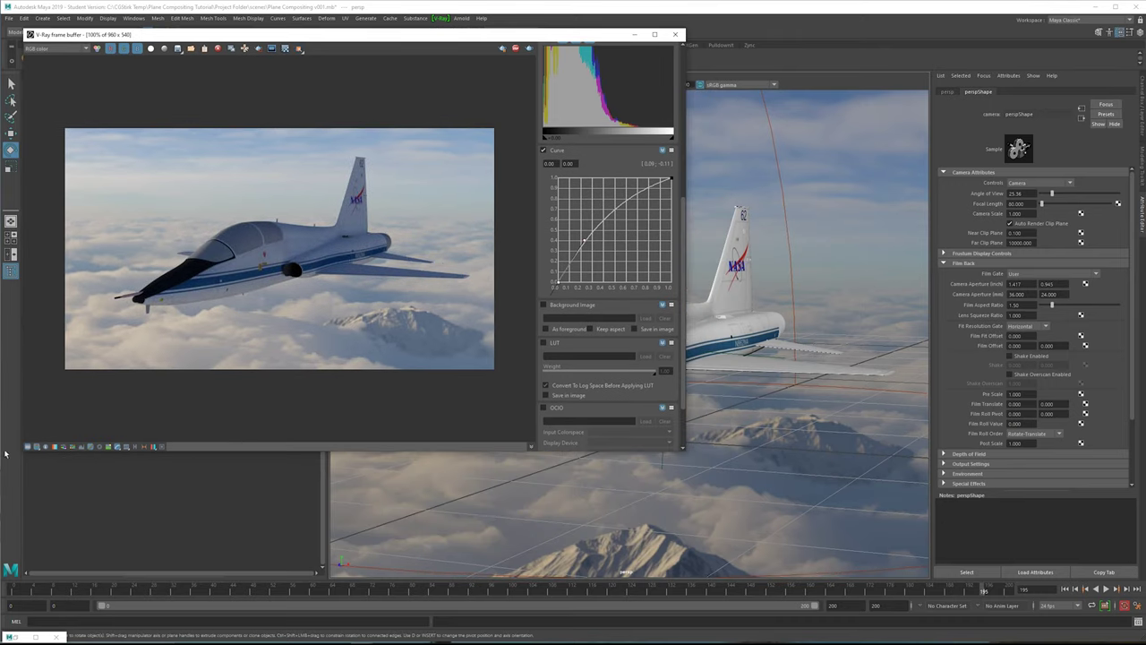
{"action": "left_click", "coordinate": [28, 446]}
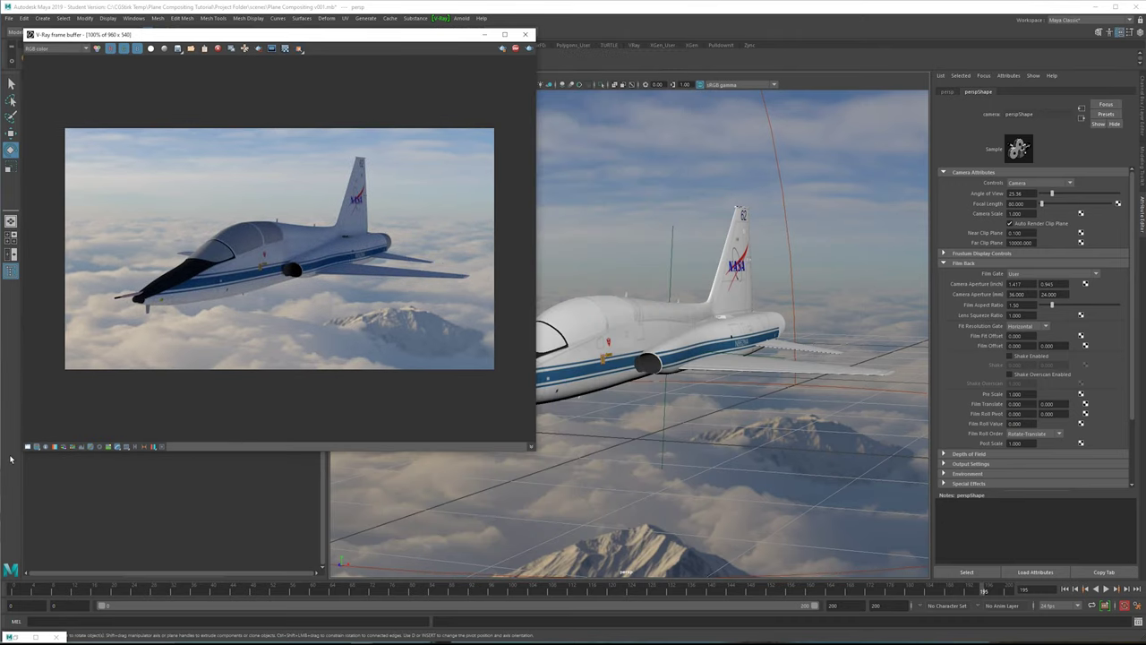
Step: Select the jet's fuselage and rename its V-Ray material as Jet1
{"action": "left_click", "coordinate": [683, 352]}
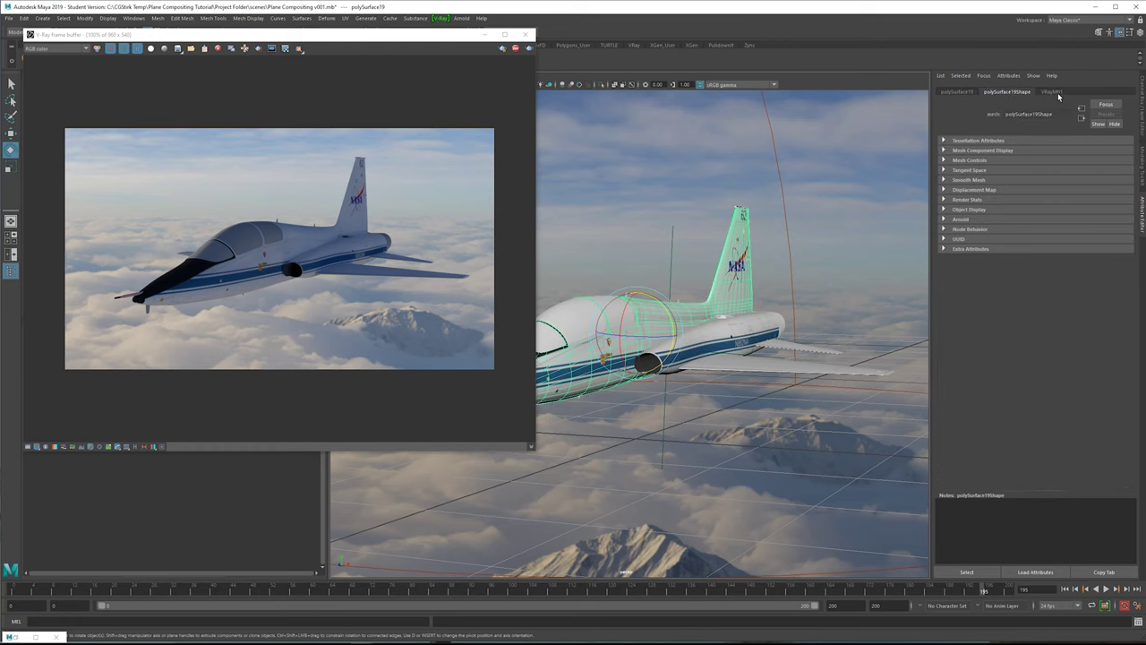
{"action": "left_click", "coordinate": [1052, 91]}
{"action": "left_click_drag", "start_coordinate": [1044, 114], "coordinate": [930, 131]}
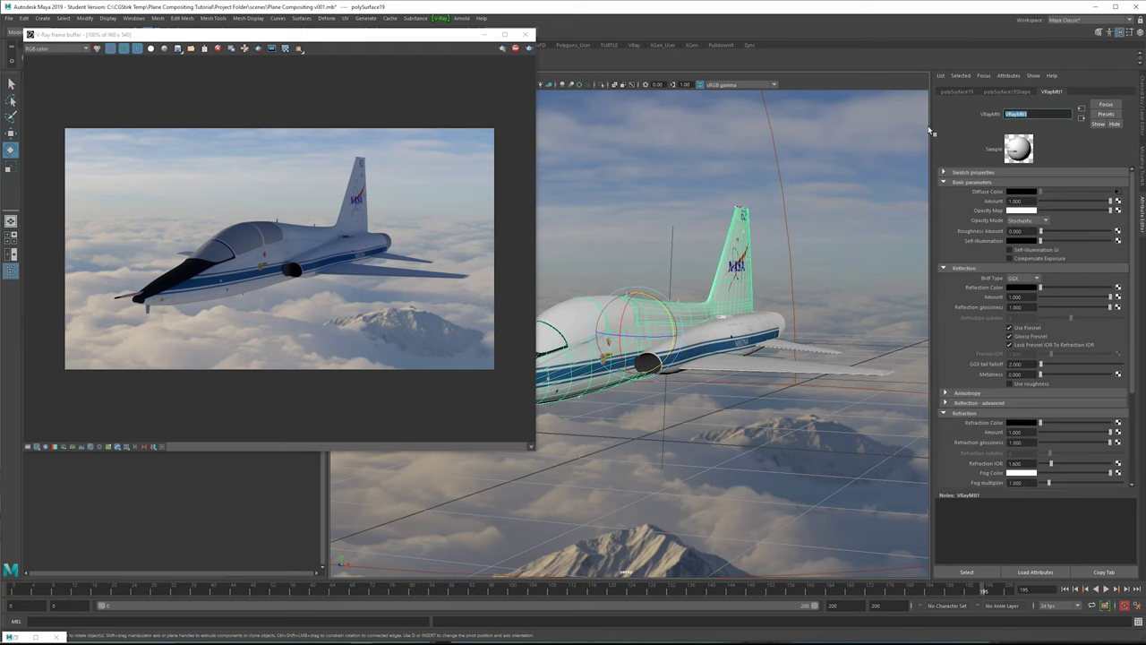
{"action": "type", "text": "Jet1"}
{"action": "key", "text": "Return"}
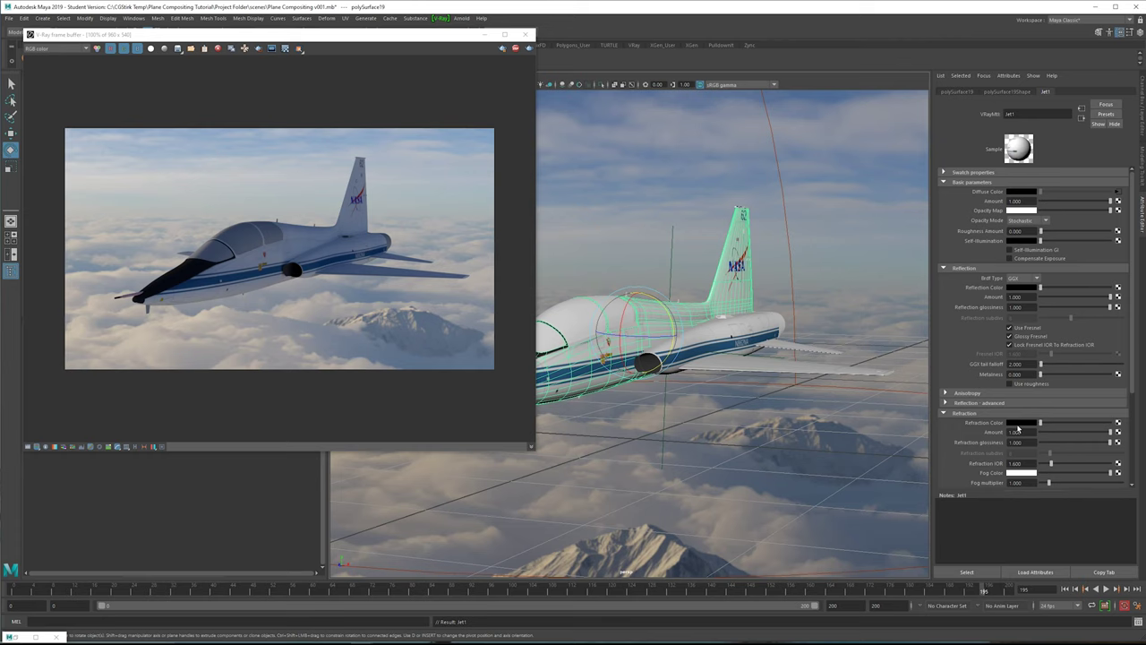
Step: Change the Jet1 material's reflection BRDF type to Ward
{"action": "scroll", "coordinate": [377, 214], "scroll_direction": "up", "scroll_amount": 1}
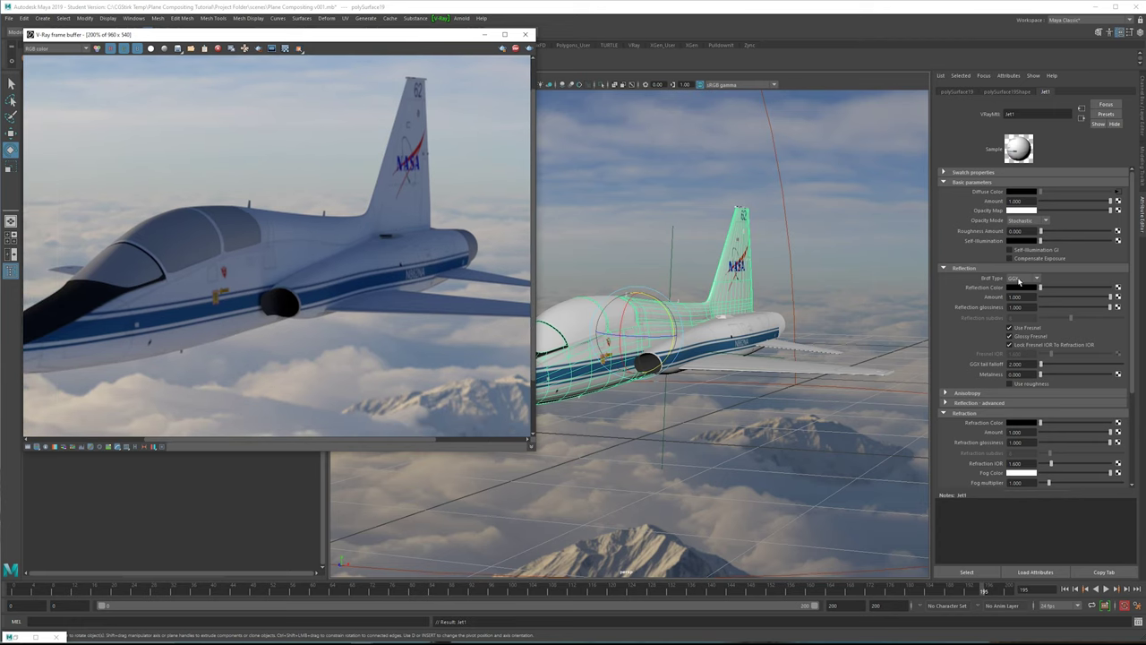
{"action": "left_click", "coordinate": [1036, 280]}
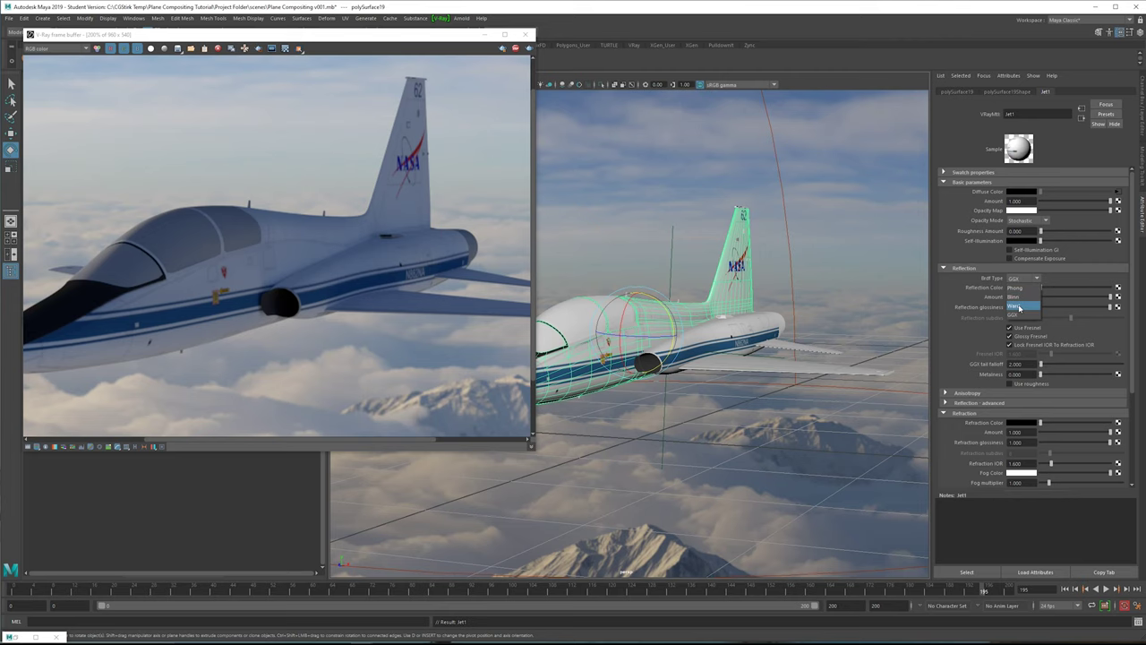
{"action": "left_click", "coordinate": [1019, 308]}
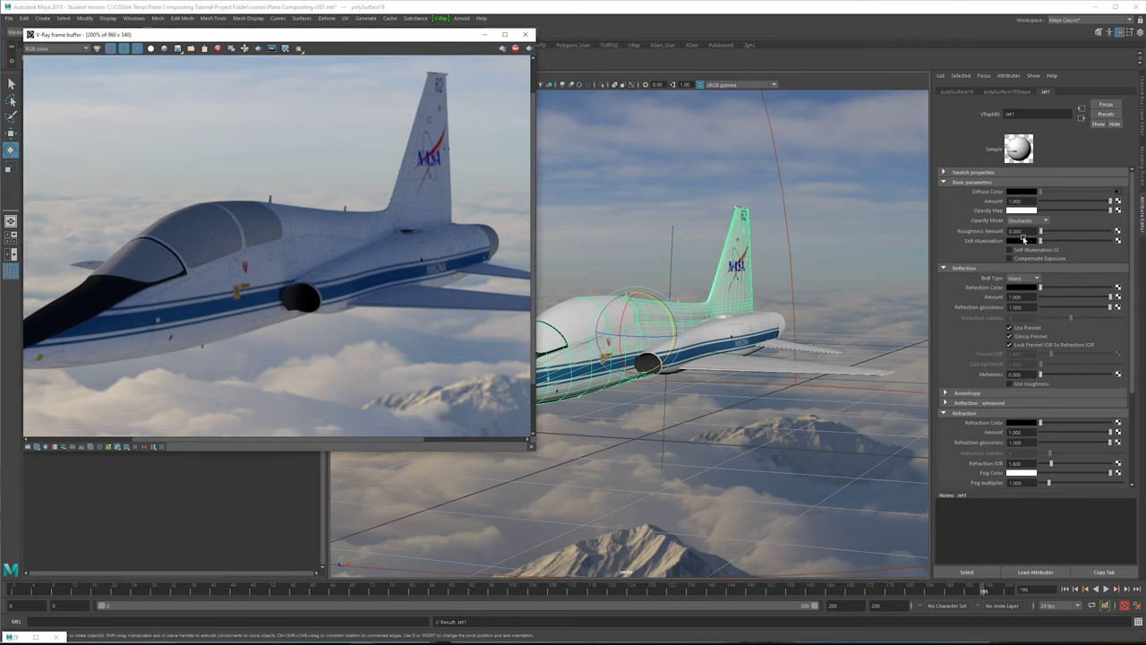
Step: Compare the Jet1 material with and without reflection, leaving the reflection color white and the amount at 1
{"action": "left_click_drag", "start_coordinate": [1041, 288], "coordinate": [1121, 293]}
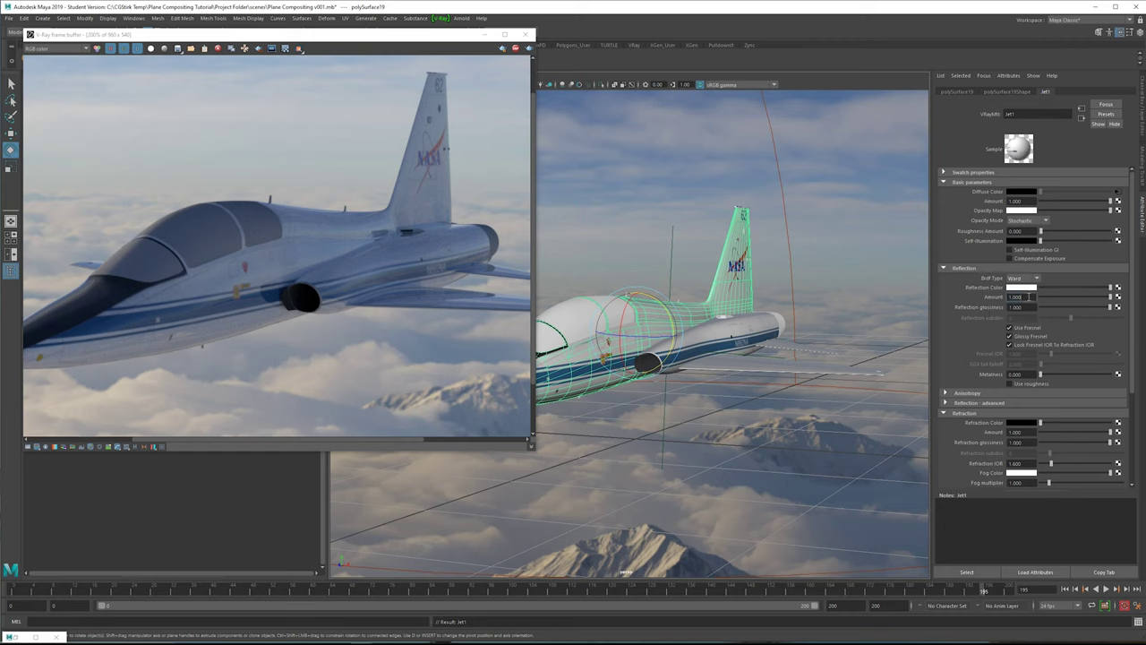
{"action": "left_click_drag", "start_coordinate": [1071, 290], "coordinate": [1020, 293]}
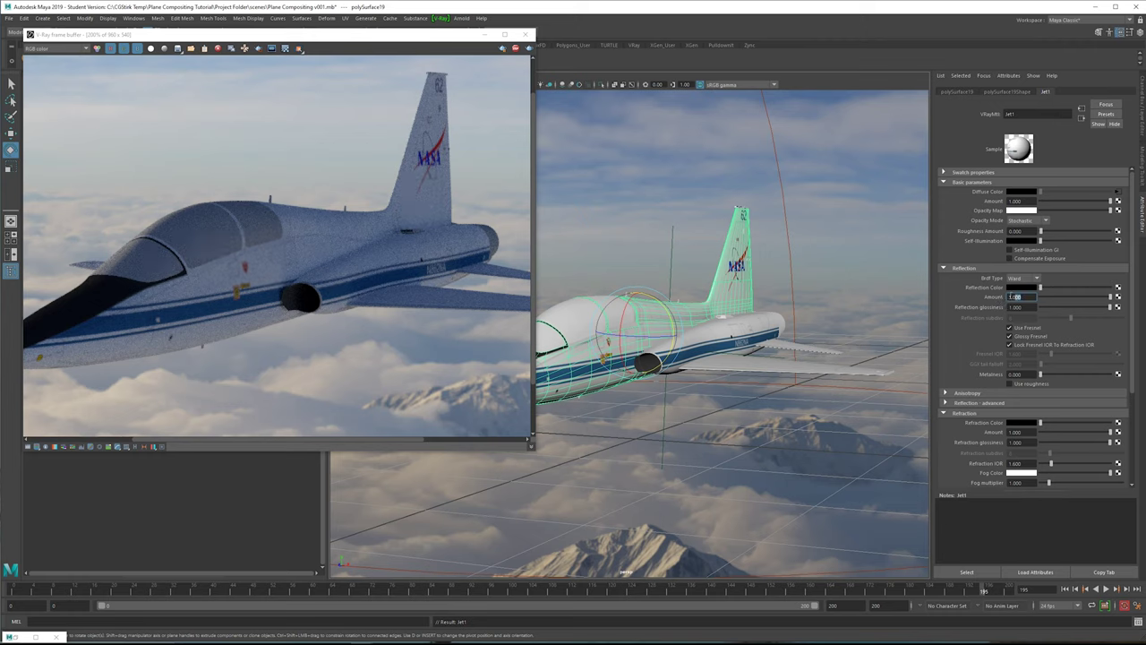
{"action": "left_click_drag", "start_coordinate": [1041, 289], "coordinate": [1117, 290]}
{"action": "type", "text": "0"}
{"action": "key", "text": "Return"}
{"action": "left_click_drag", "start_coordinate": [1042, 297], "coordinate": [1112, 297]}
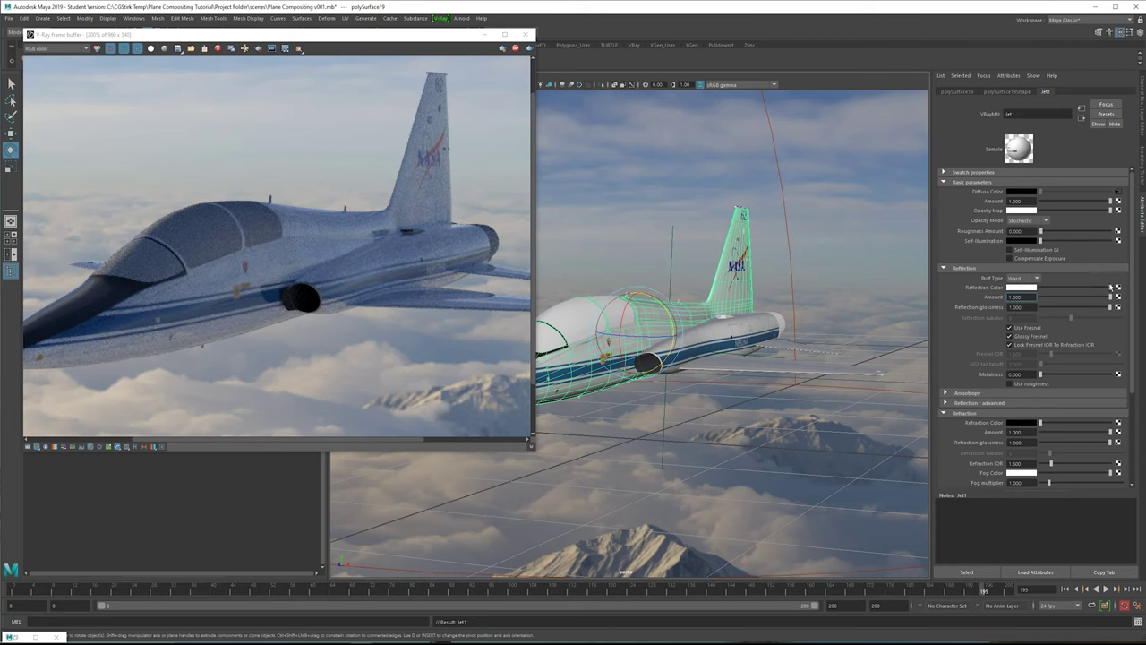
{"action": "mouse_move", "coordinate": [1110, 296]}
{"action": "left_mouse_down"}
{"action": "mouse_move", "coordinate": [1070, 302]}
{"action": "mouse_move", "coordinate": [1115, 301]}
{"action": "left_mouse_up"}
Step: Try different reflection glossiness values on Jet1, set it to 0.9 and check the rendered jet
{"action": "mouse_move", "coordinate": [1108, 309]}
{"action": "left_mouse_down"}
{"action": "mouse_move", "coordinate": [1065, 309]}
{"action": "mouse_move", "coordinate": [1096, 309]}
{"action": "left_mouse_up"}
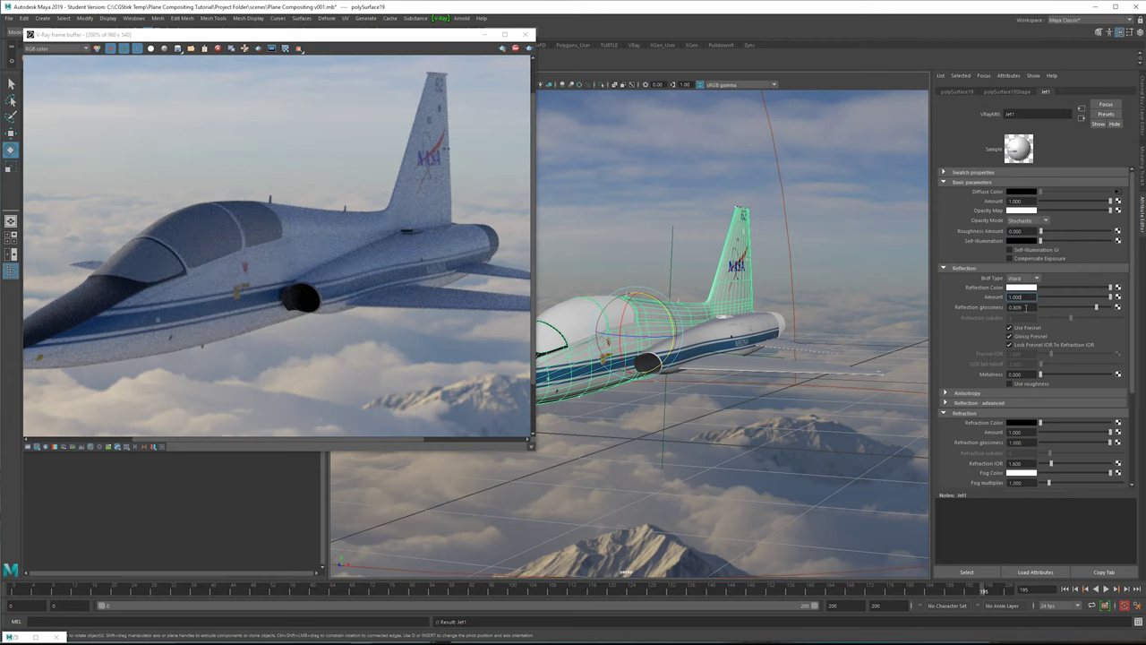
{"action": "left_click_drag", "start_coordinate": [1096, 308], "coordinate": [1100, 308]}
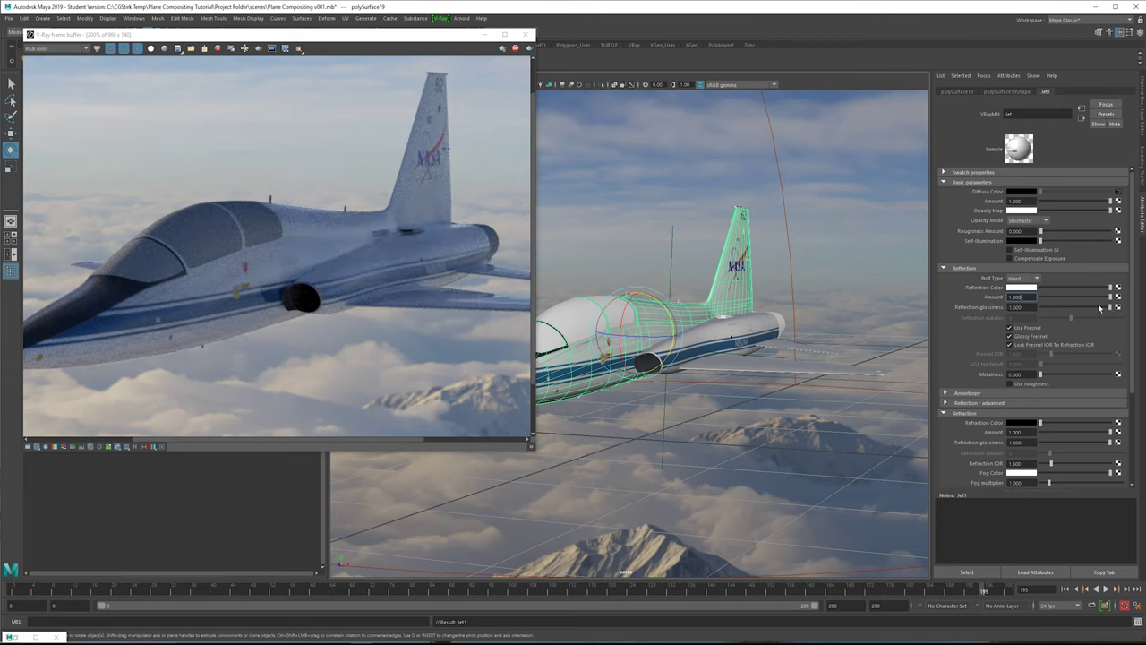
{"action": "left_click", "coordinate": [1100, 308]}
{"action": "left_click_drag", "start_coordinate": [1025, 308], "coordinate": [955, 322]}
{"action": "type", "text": ".0.9"}
{"action": "key", "text": "Return"}
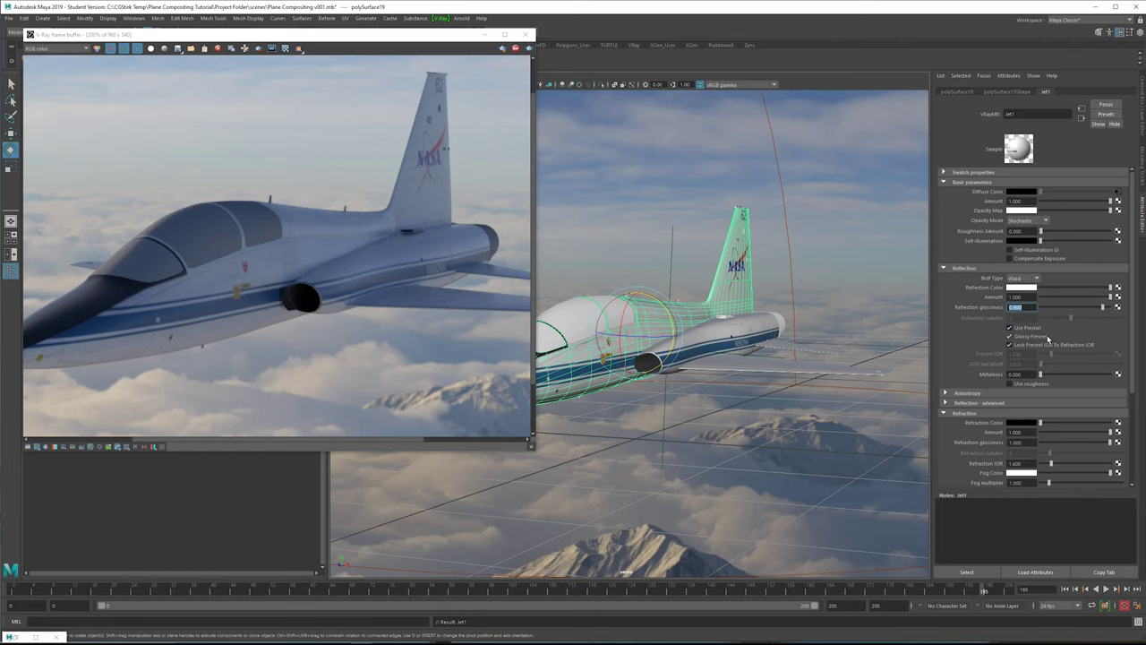
{"action": "scroll", "coordinate": [293, 254], "scroll_direction": "down", "scroll_amount": 1}
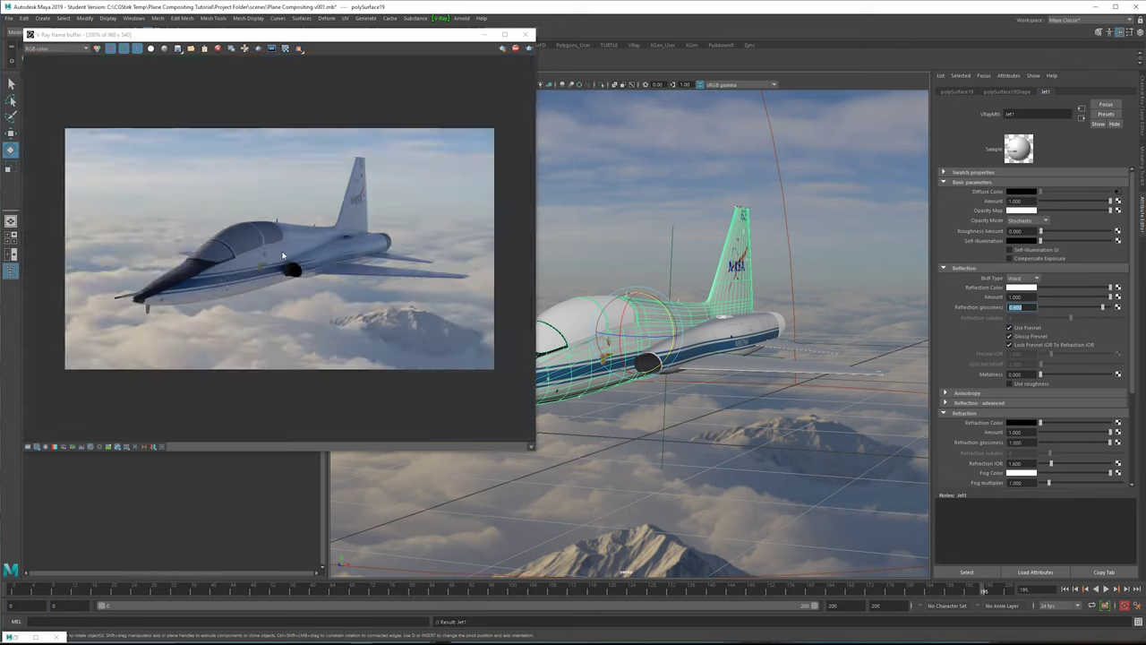
{"action": "scroll", "coordinate": [293, 255], "scroll_direction": "up", "scroll_amount": 1}
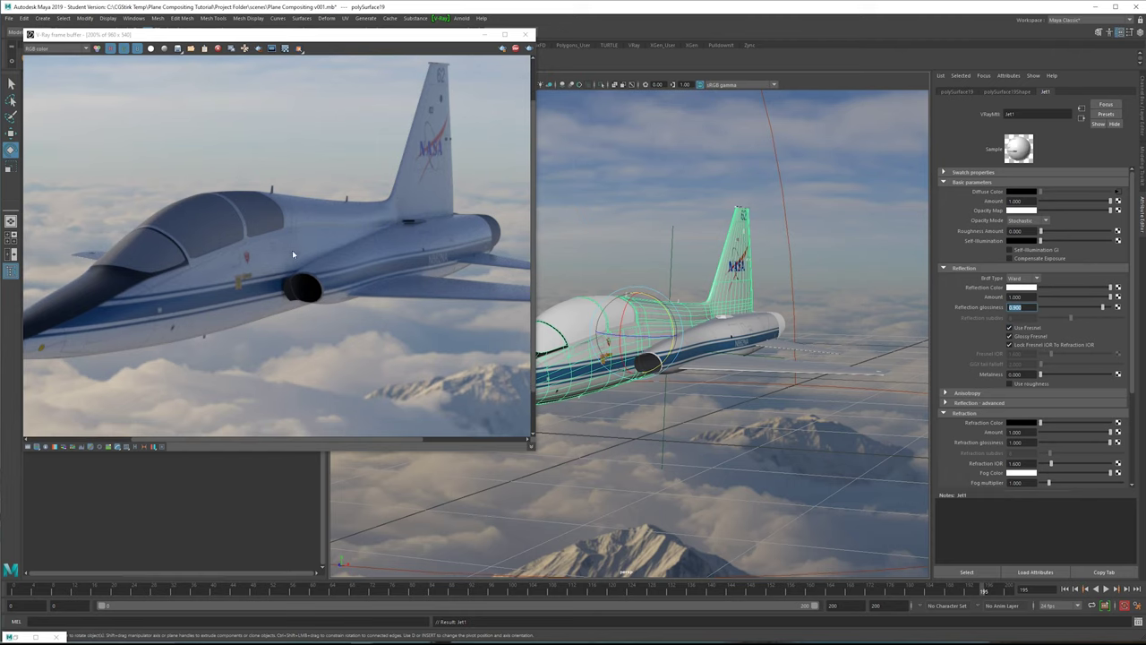
Step: Unlock Jet1's Fresnel IOR from its refraction IOR, try higher values while checking the render, and set it to 3
{"action": "left_click", "coordinate": [1071, 347]}
{"action": "left_click_drag", "start_coordinate": [1053, 355], "coordinate": [1065, 354]}
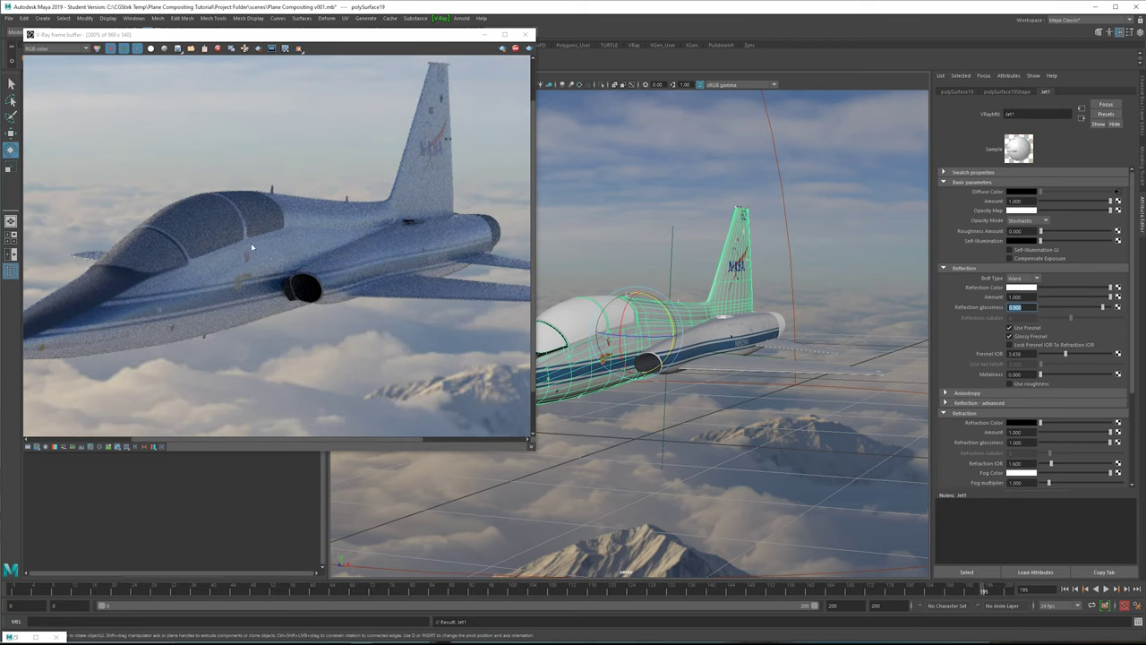
{"action": "left_click_drag", "start_coordinate": [1064, 355], "coordinate": [1060, 355]}
{"action": "type", "text": "3"}
{"action": "key", "text": "Return"}
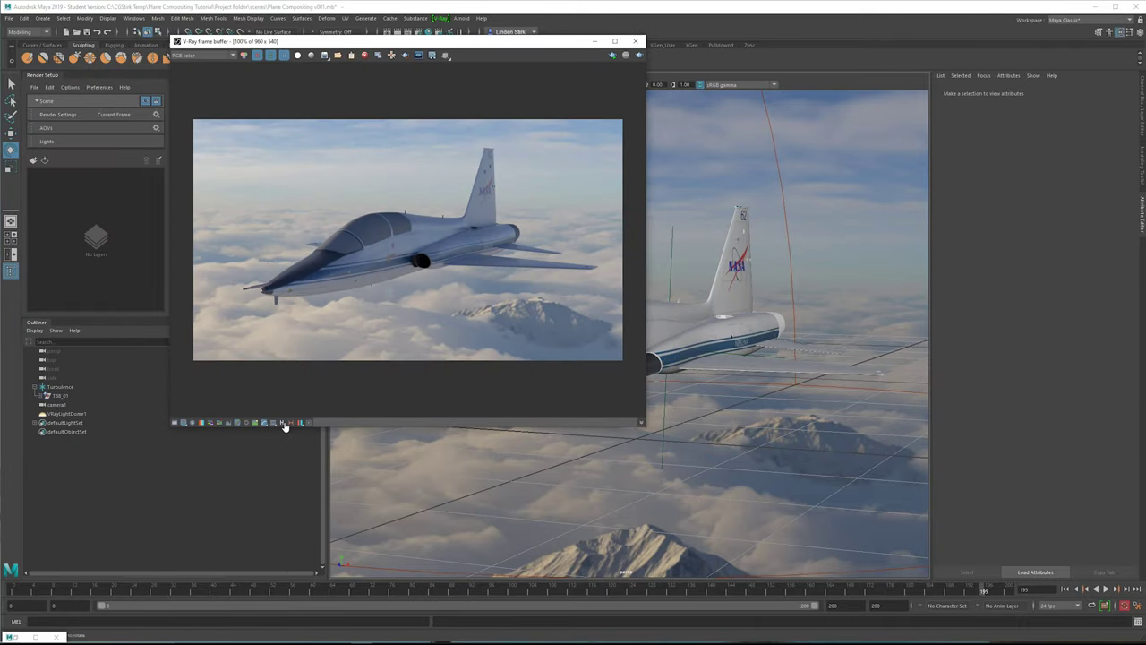
Step: Enable the render history in the V-Ray frame buffer, accepting the project path and Auto Save settings
{"action": "left_click", "coordinate": [284, 425]}
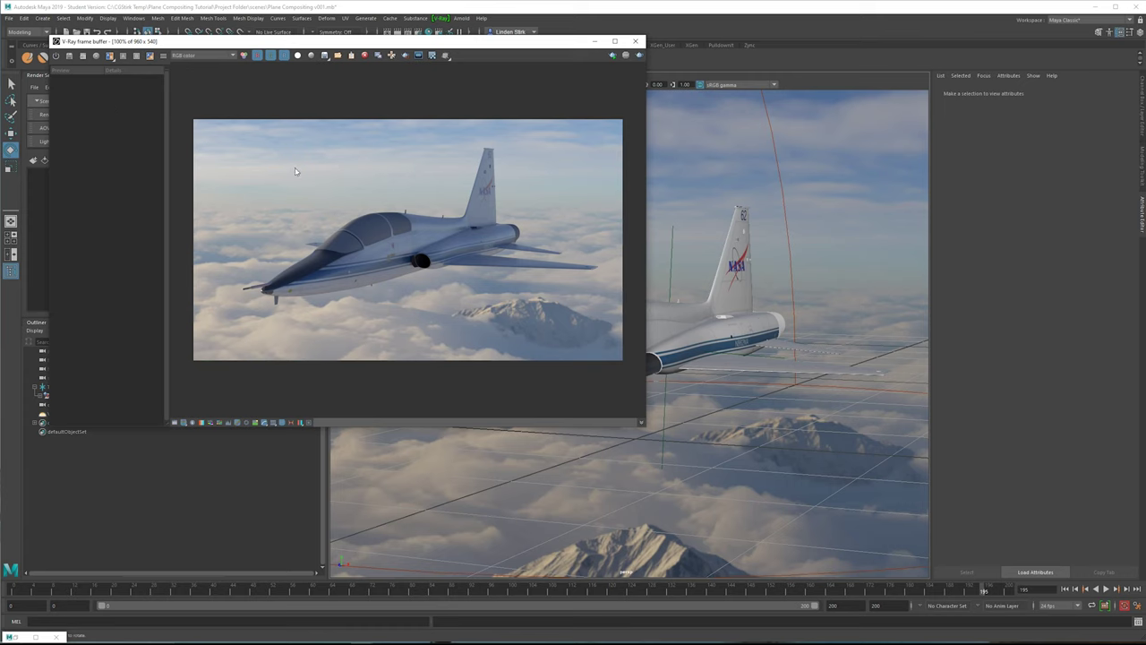
{"action": "left_click", "coordinate": [55, 56]}
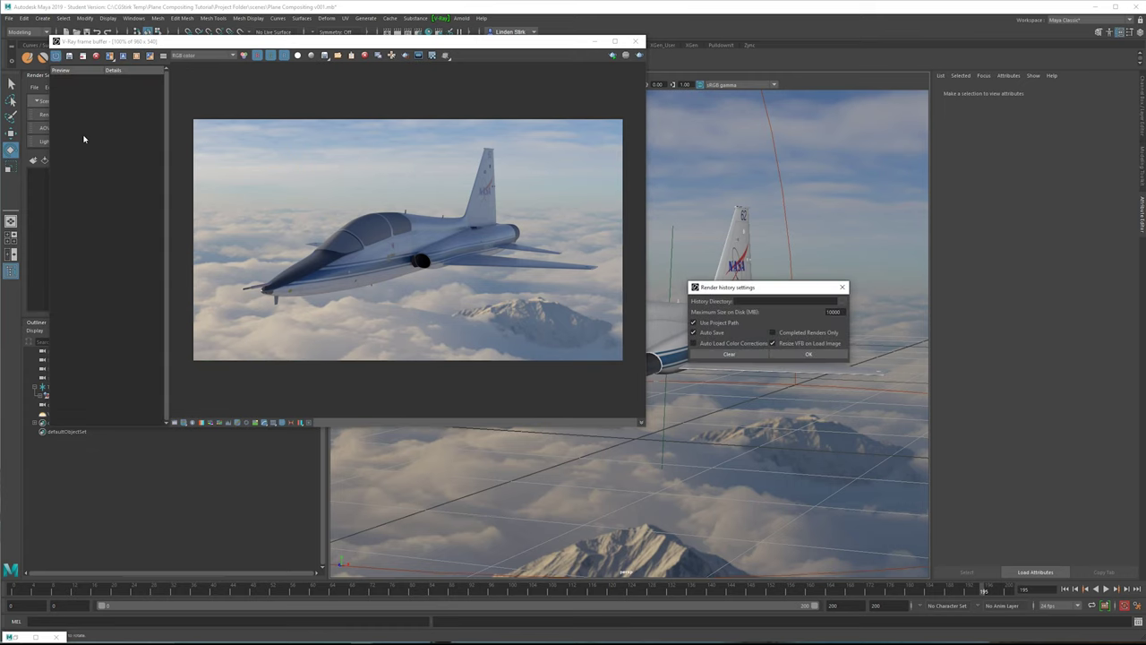
{"action": "left_click_drag", "start_coordinate": [752, 287], "coordinate": [300, 117]}
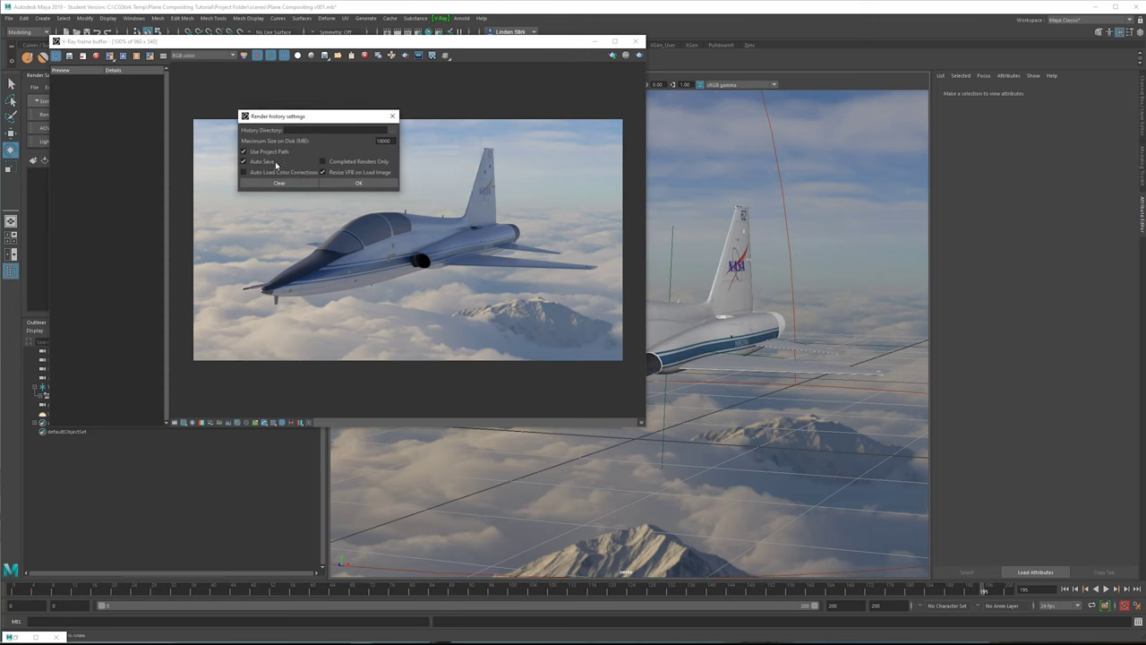
{"action": "left_click", "coordinate": [356, 182]}
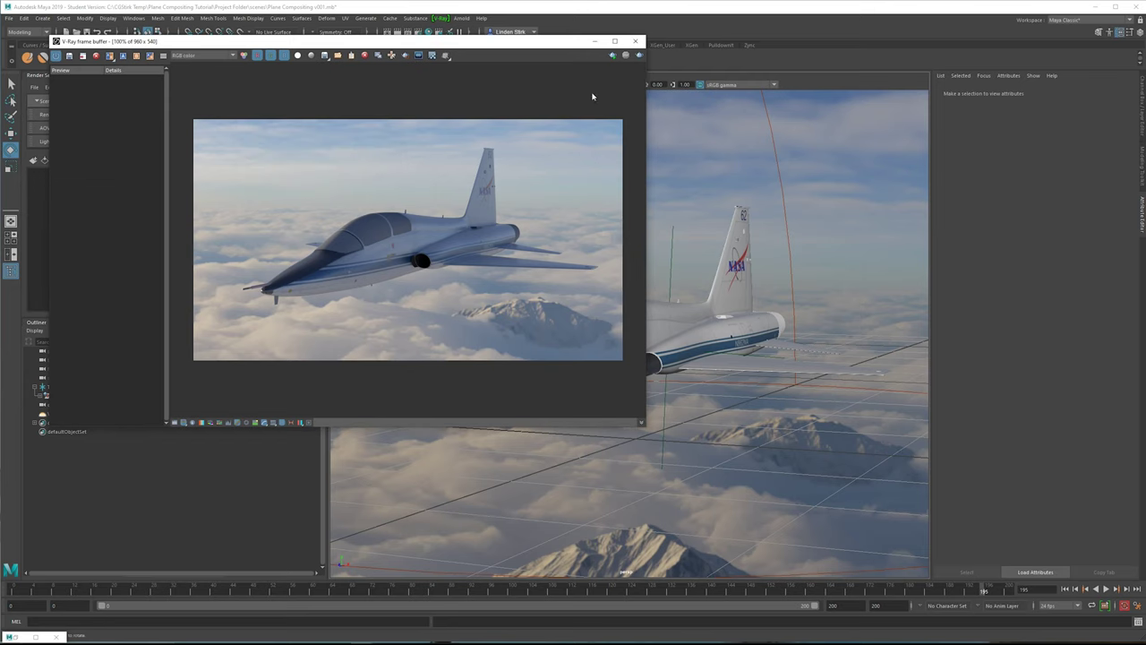
Step: Render the jet again to store the frame in the render history and select its history entry
{"action": "left_click", "coordinate": [640, 56]}
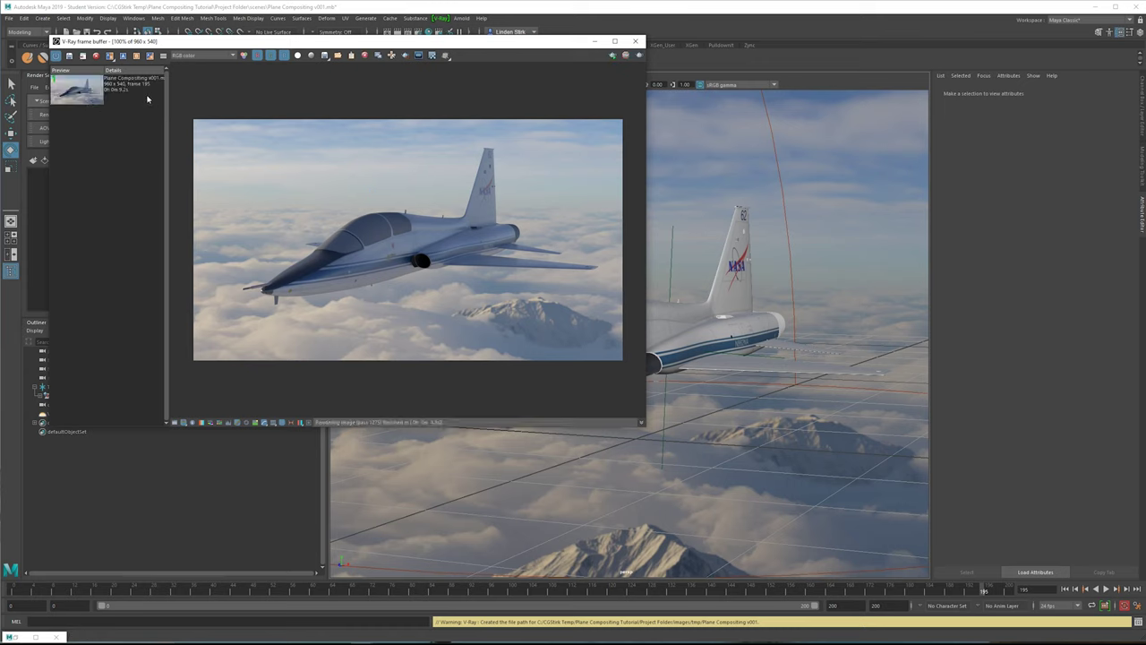
{"action": "left_click", "coordinate": [135, 97]}
{"action": "left_click", "coordinate": [123, 204]}
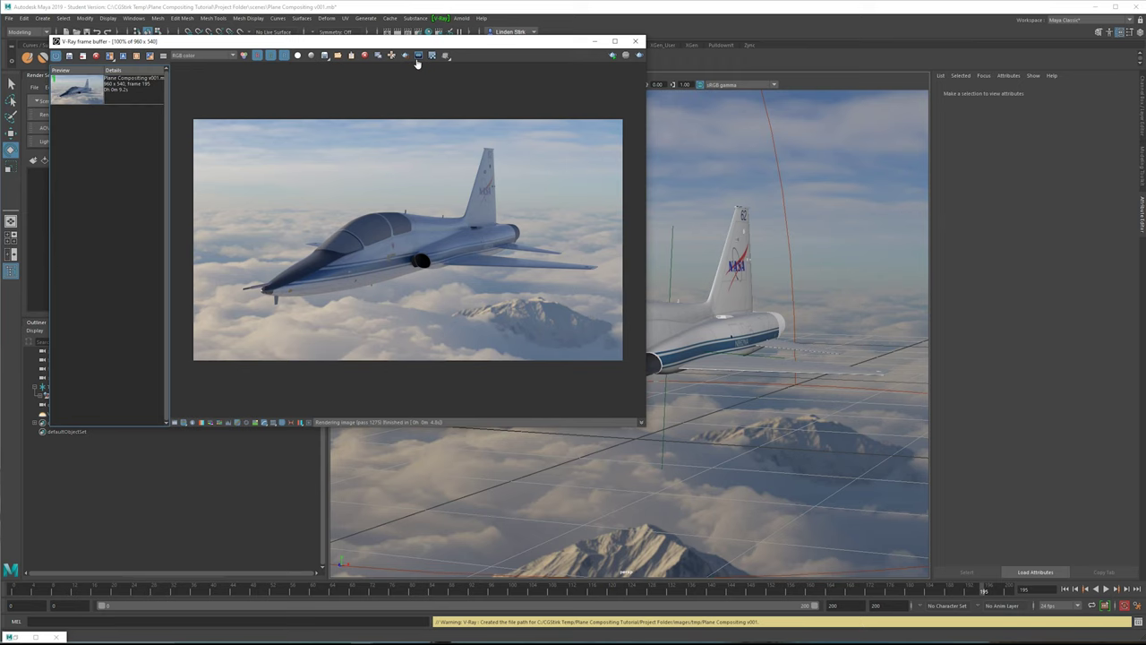
{"action": "left_click_drag", "start_coordinate": [445, 49], "coordinate": [440, 72]}
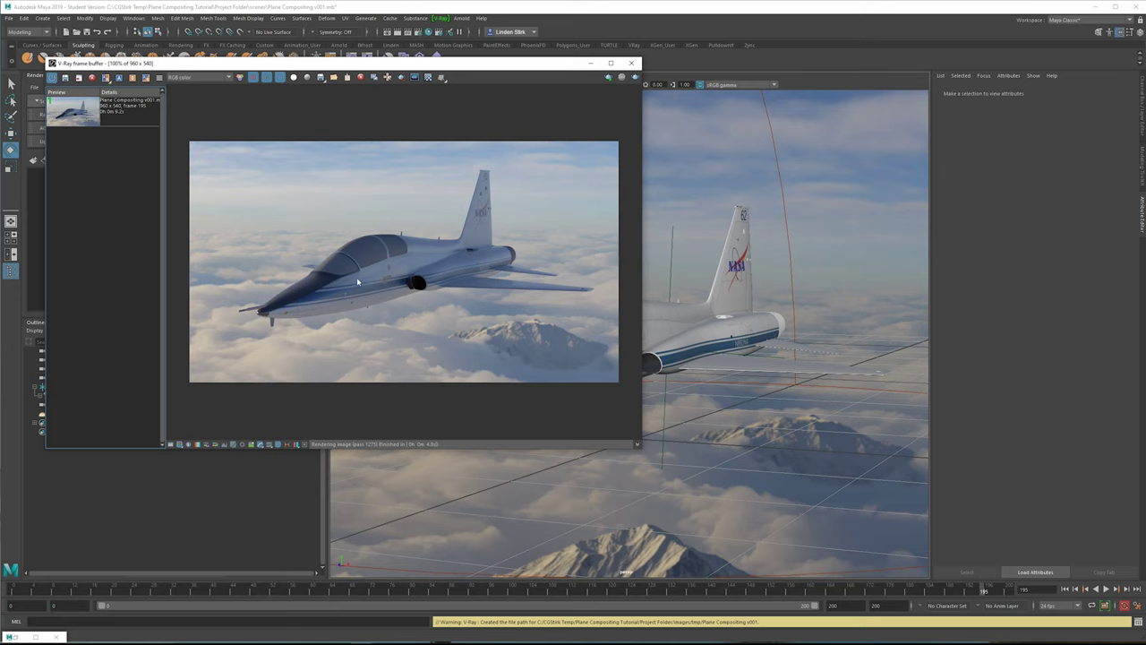
Step: Switch to Photoshop and examine the T-38_color.jpg texture, including the jet's side views, tail markings and lower swatches
{"action": "left_click", "coordinate": [10, 634]}
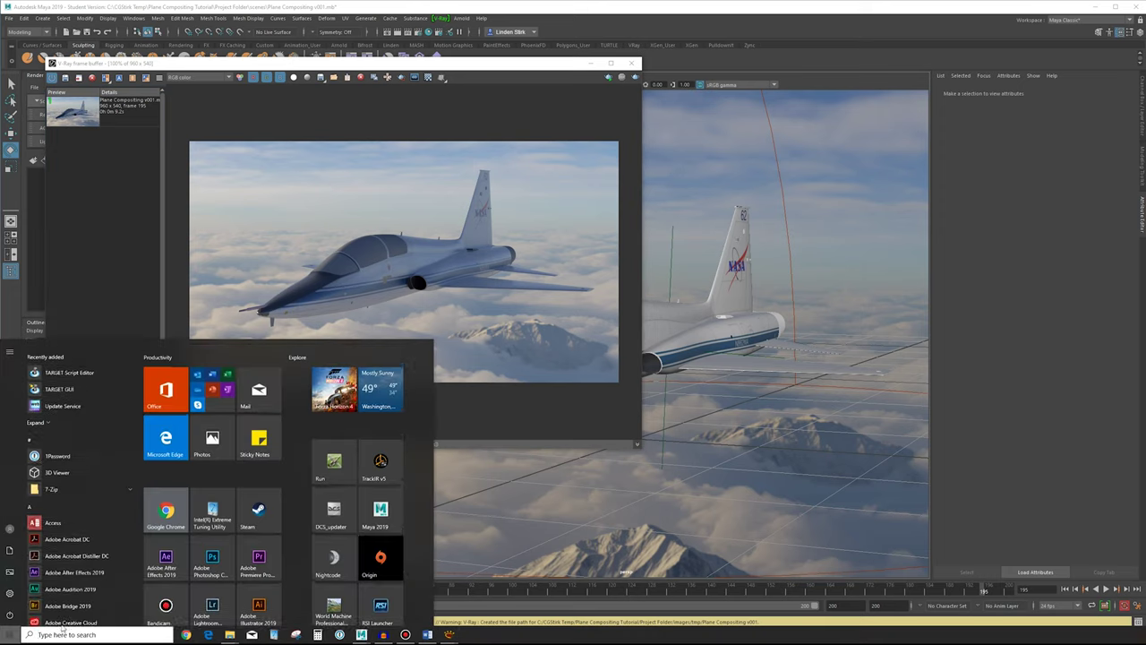
{"action": "left_click", "coordinate": [914, 249]}
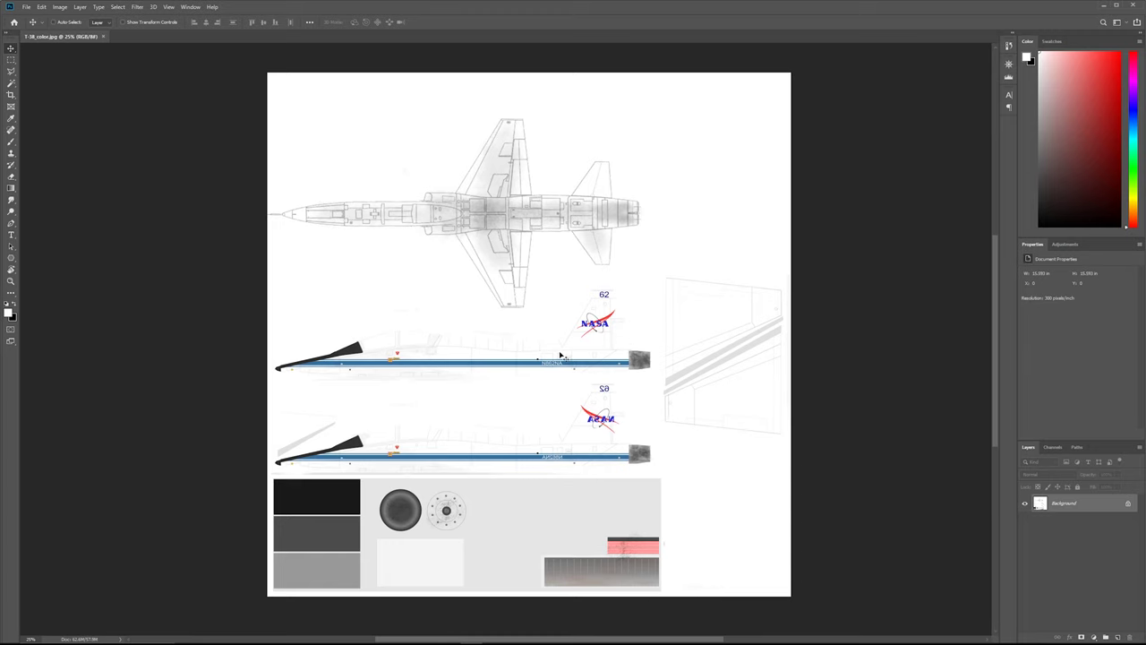
{"action": "scroll", "coordinate": [354, 385], "scroll_direction": "up", "scroll_amount": 3, "text": "alt"}
{"action": "scroll", "coordinate": [367, 183], "scroll_direction": "down", "scroll_amount": 3, "text": "alt"}
{"action": "left_click_drag", "start_coordinate": [367, 182], "coordinate": [374, 87]}
{"action": "left_click_drag", "start_coordinate": [795, 272], "coordinate": [766, 241]}
{"action": "scroll", "coordinate": [540, 486], "scroll_direction": "up", "scroll_amount": 1, "text": "alt"}
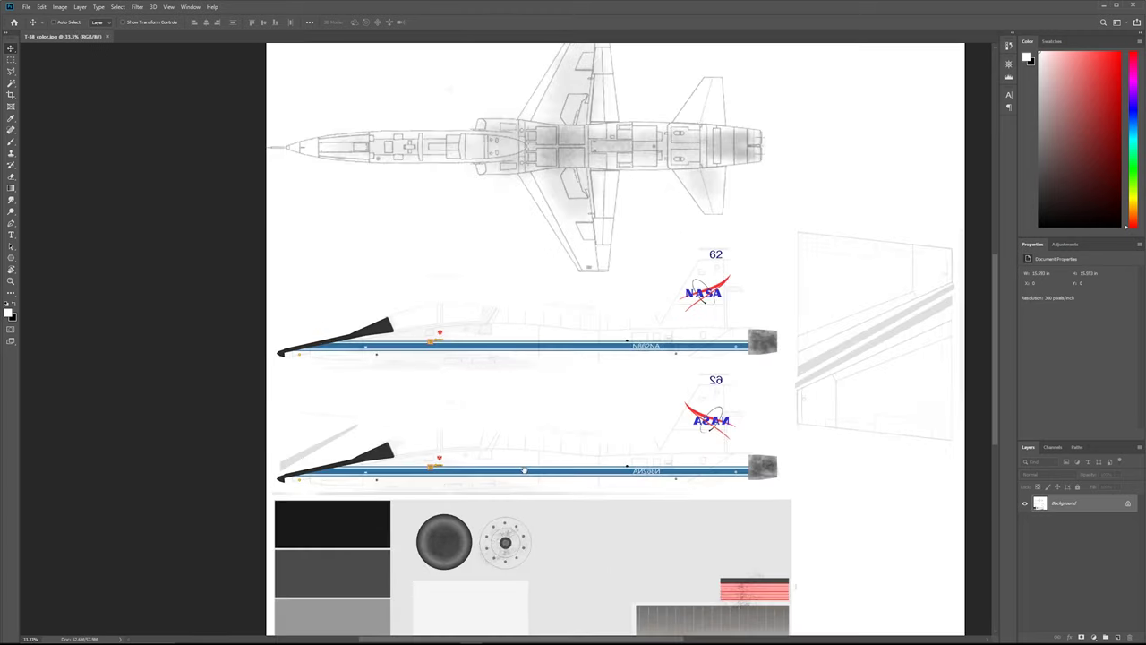
{"action": "left_click_drag", "start_coordinate": [525, 470], "coordinate": [529, 439]}
{"action": "scroll", "coordinate": [529, 440], "scroll_direction": "up", "scroll_amount": 2, "text": "alt"}
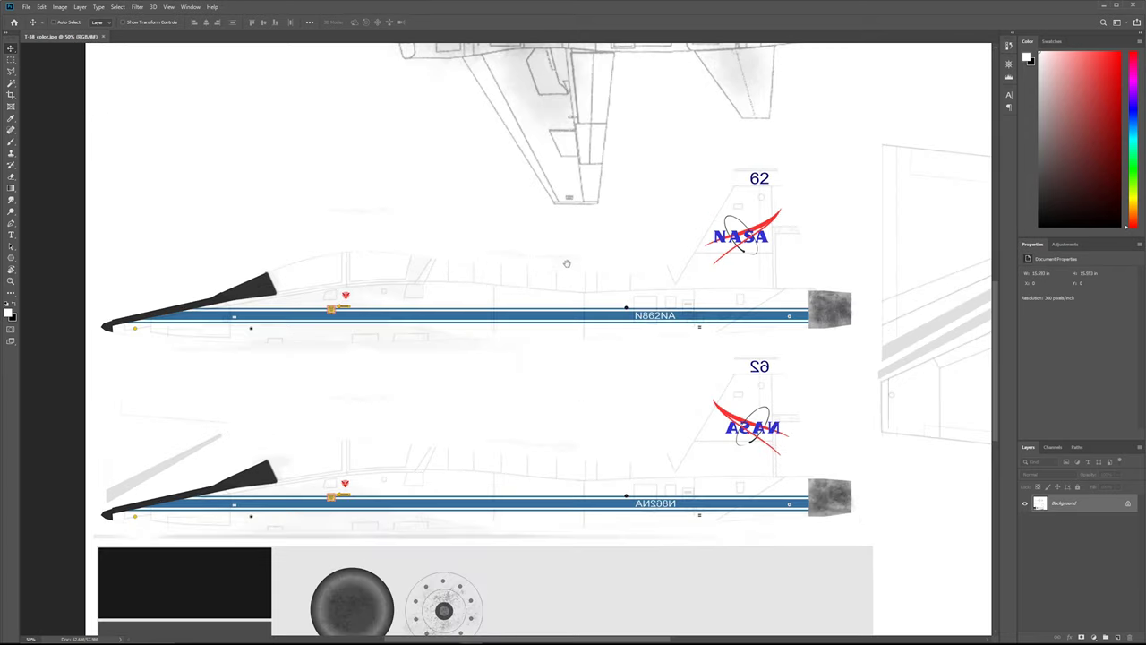
{"action": "scroll", "coordinate": [564, 260], "scroll_direction": "up", "scroll_amount": 4}
{"action": "scroll", "coordinate": [533, 340], "scroll_direction": "down", "scroll_amount": 1}
{"action": "scroll", "coordinate": [502, 174], "scroll_direction": "down", "scroll_amount": 5}
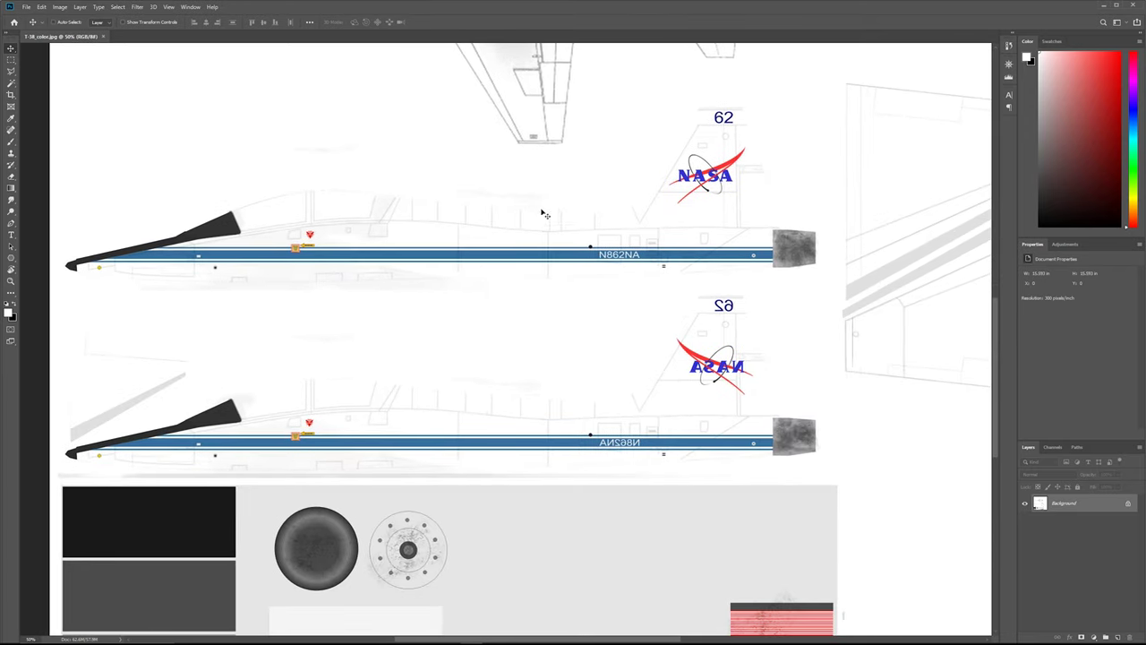
{"action": "left_click_drag", "start_coordinate": [648, 394], "coordinate": [676, 291]}
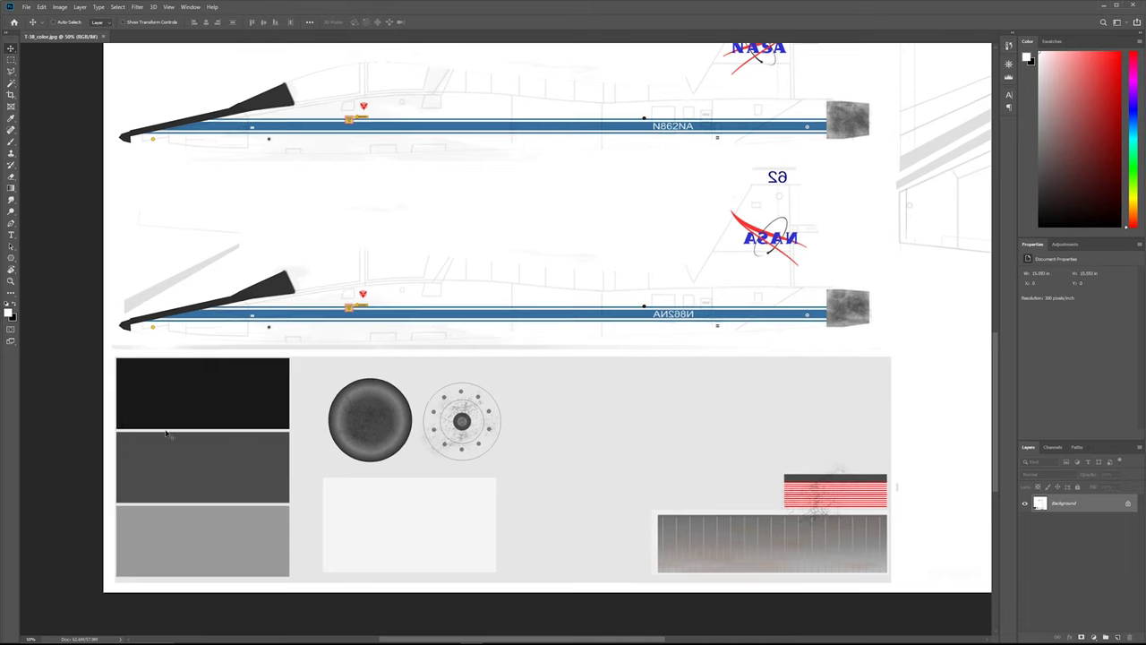
{"action": "left_click_drag", "start_coordinate": [779, 419], "coordinate": [783, 450]}
{"action": "scroll", "coordinate": [782, 451], "scroll_direction": "up", "scroll_amount": 5}
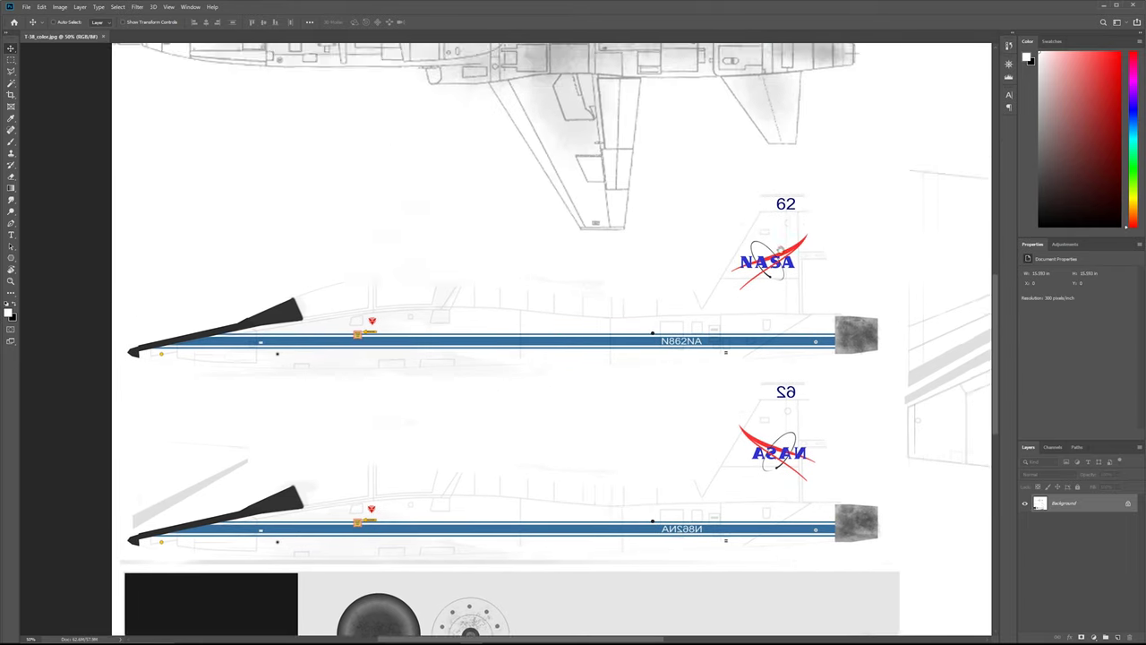
{"action": "scroll", "coordinate": [786, 324], "scroll_direction": "down", "scroll_amount": 4}
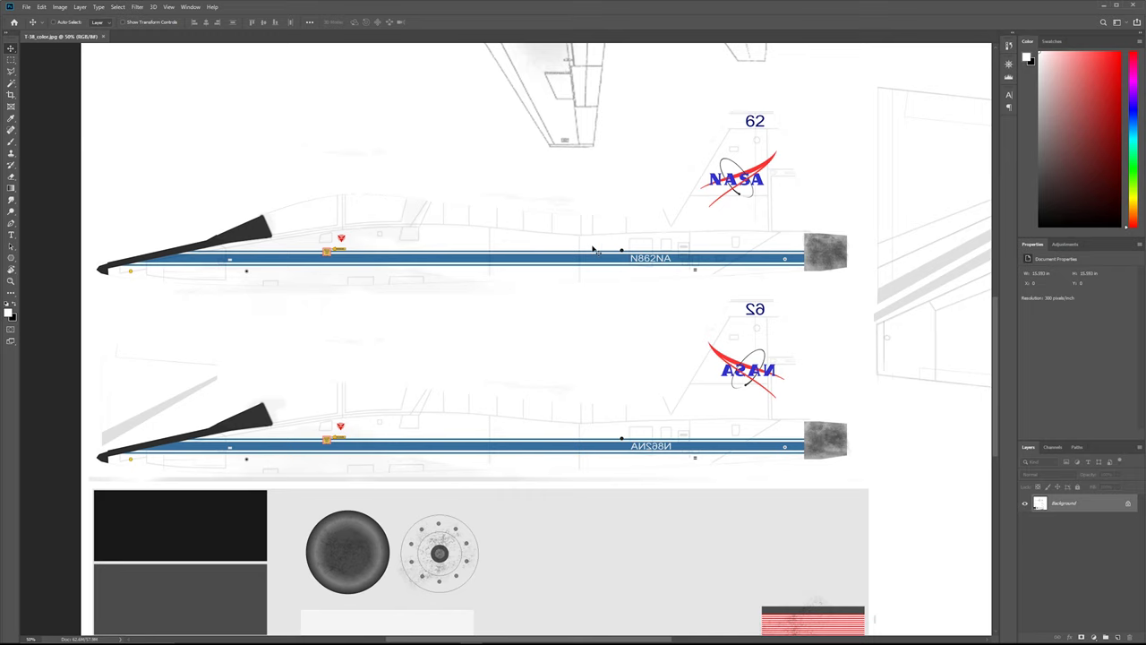
Step: Save a copy of the color texture as T-38_reflection.jpg in the sourceimages folder, accepting the JPEG options
{"action": "scroll", "coordinate": [600, 247], "scroll_direction": "down", "scroll_amount": 2, "text": "alt"}
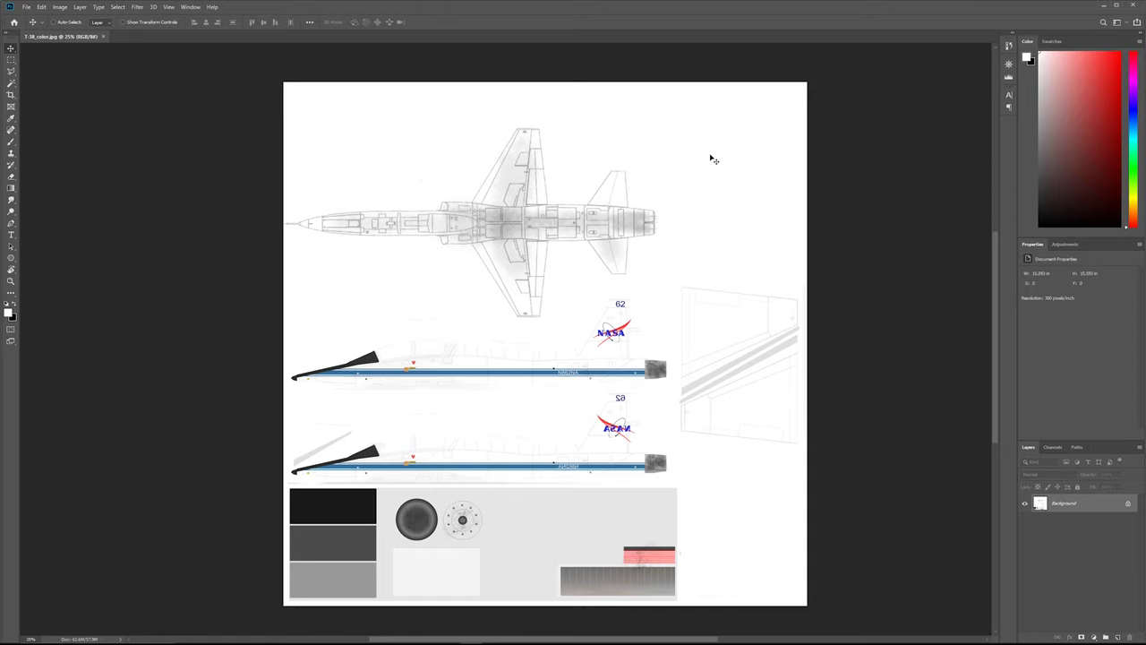
{"action": "left_click_drag", "start_coordinate": [711, 157], "coordinate": [724, 148]}
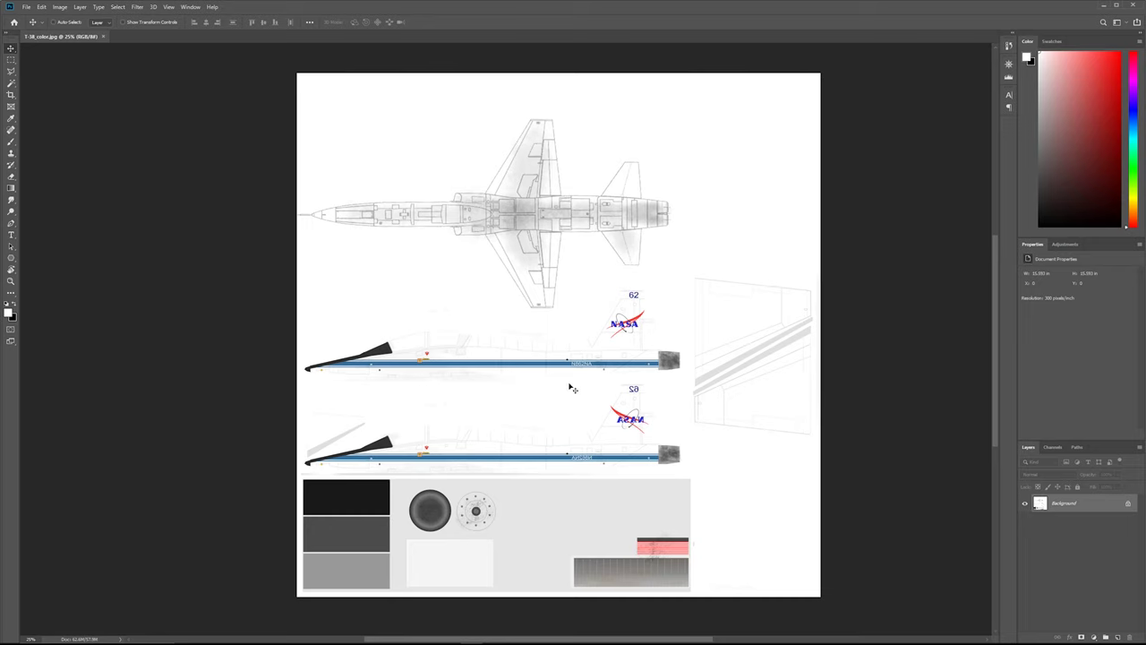
{"action": "left_click_drag", "start_coordinate": [557, 374], "coordinate": [606, 370]}
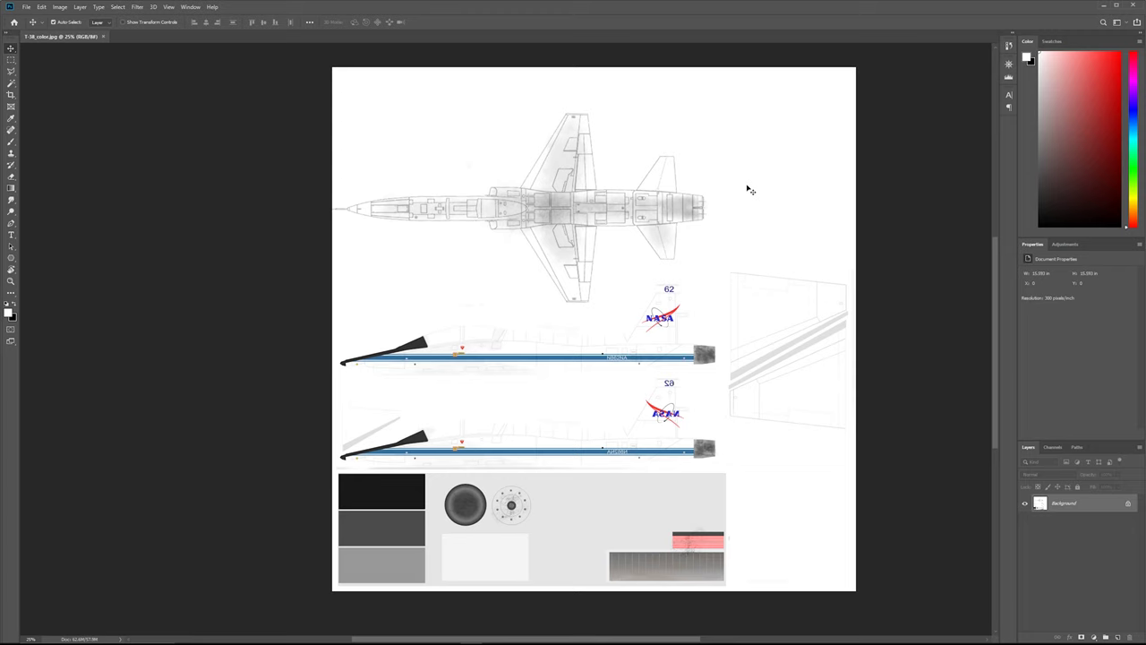
{"action": "key", "text": "ctrl+shift+s"}
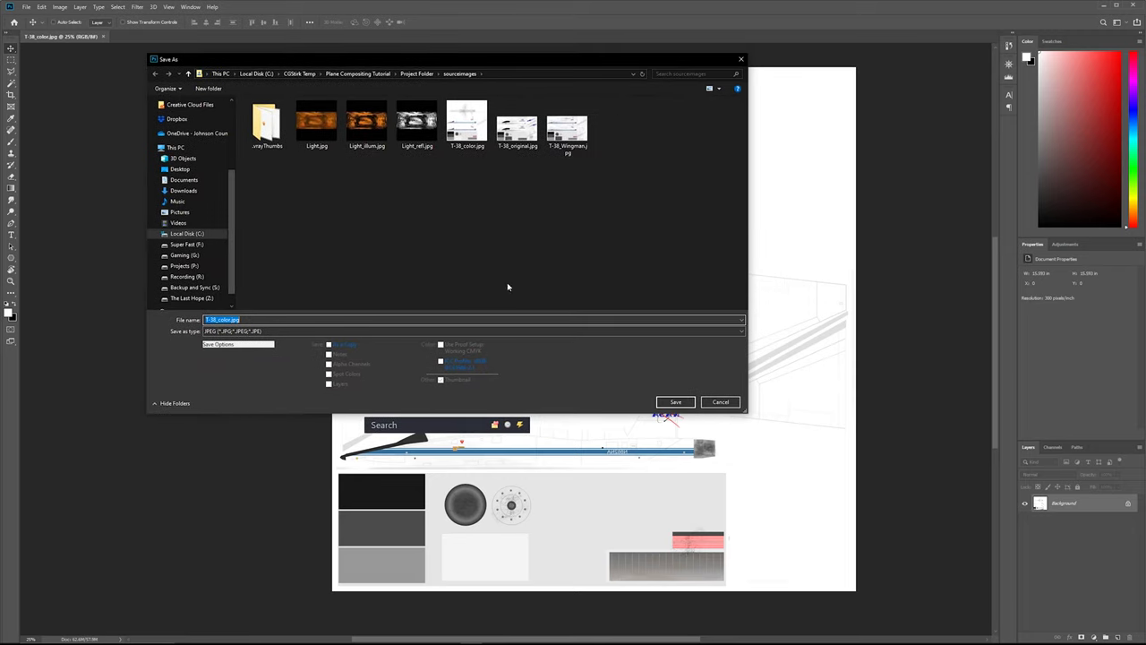
{"action": "left_click_drag", "start_coordinate": [231, 320], "coordinate": [223, 318]}
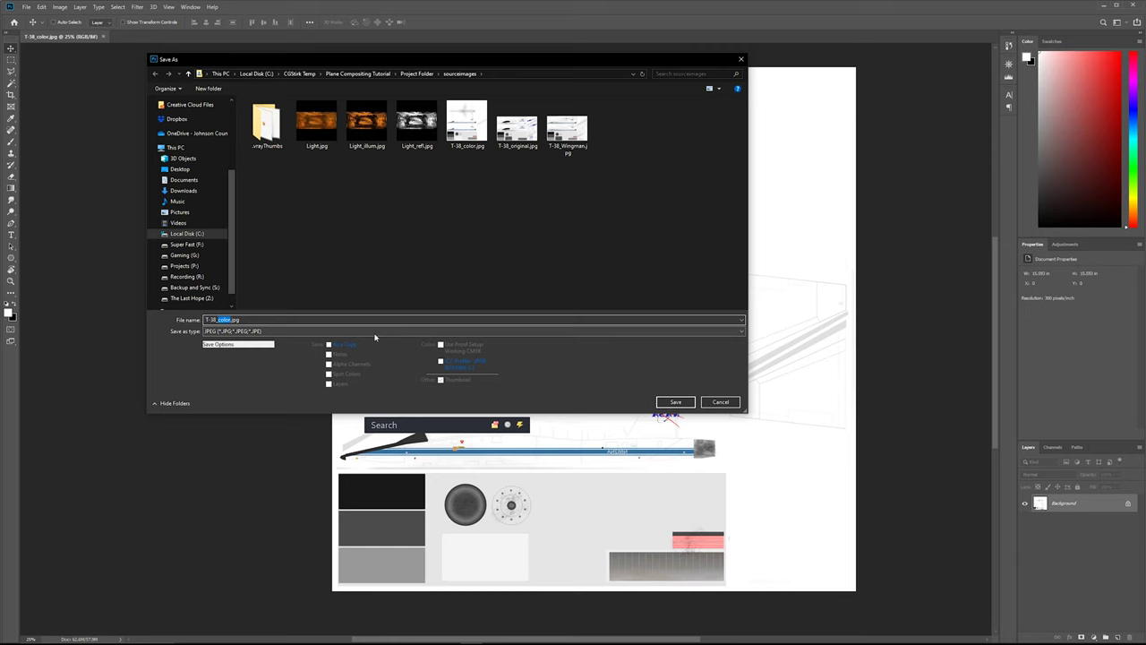
{"action": "type", "text": "reflection"}
{"action": "key", "text": "Return"}
{"action": "key", "text": "Return"}
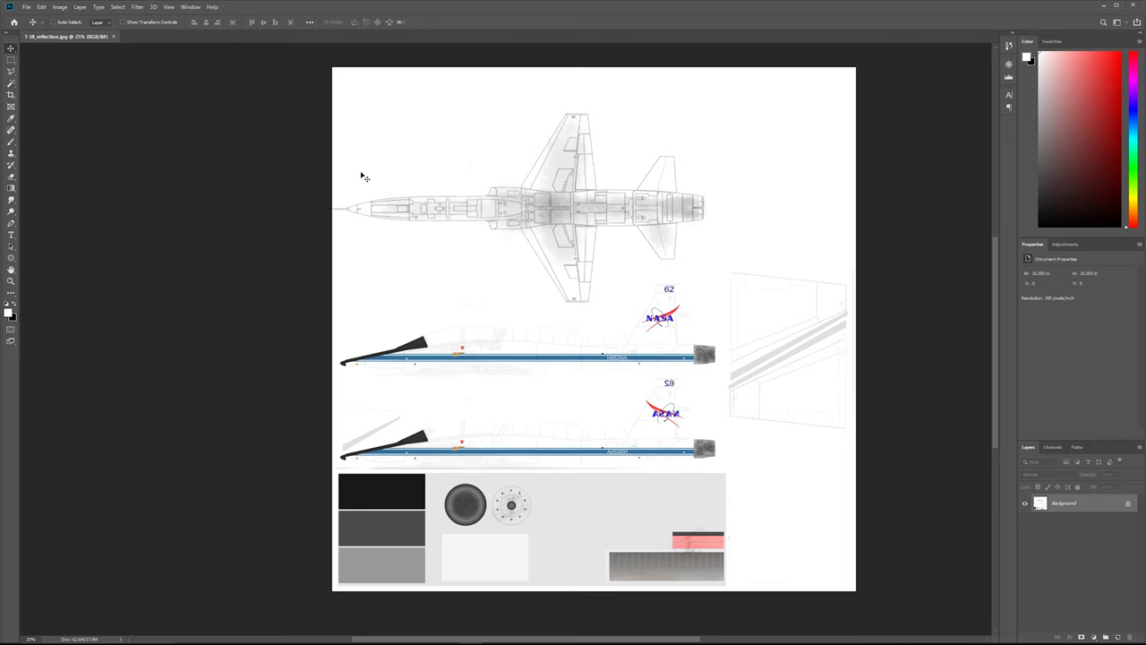
Step: Add a Hue/Saturation adjustment layer above the reflection texture and set its saturation to -100
{"action": "scroll", "coordinate": [539, 353], "scroll_direction": "up", "scroll_amount": 1, "text": "alt"}
{"action": "left_click_drag", "start_coordinate": [539, 352], "coordinate": [566, 294]}
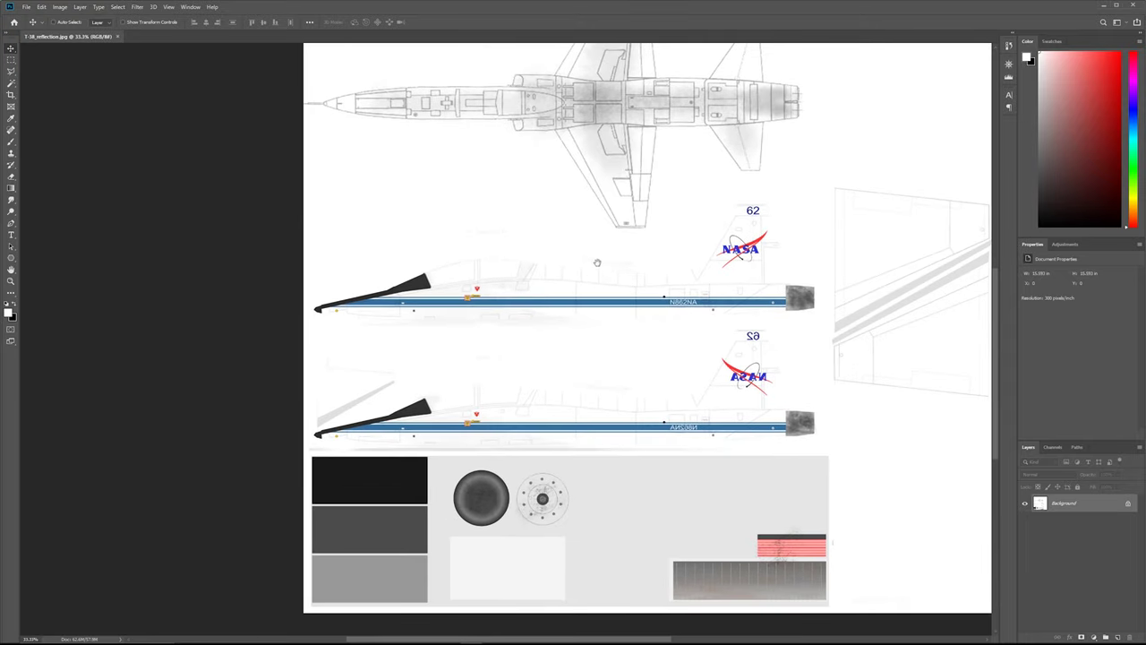
{"action": "scroll", "coordinate": [606, 272], "scroll_direction": "up", "scroll_amount": 1, "text": "alt"}
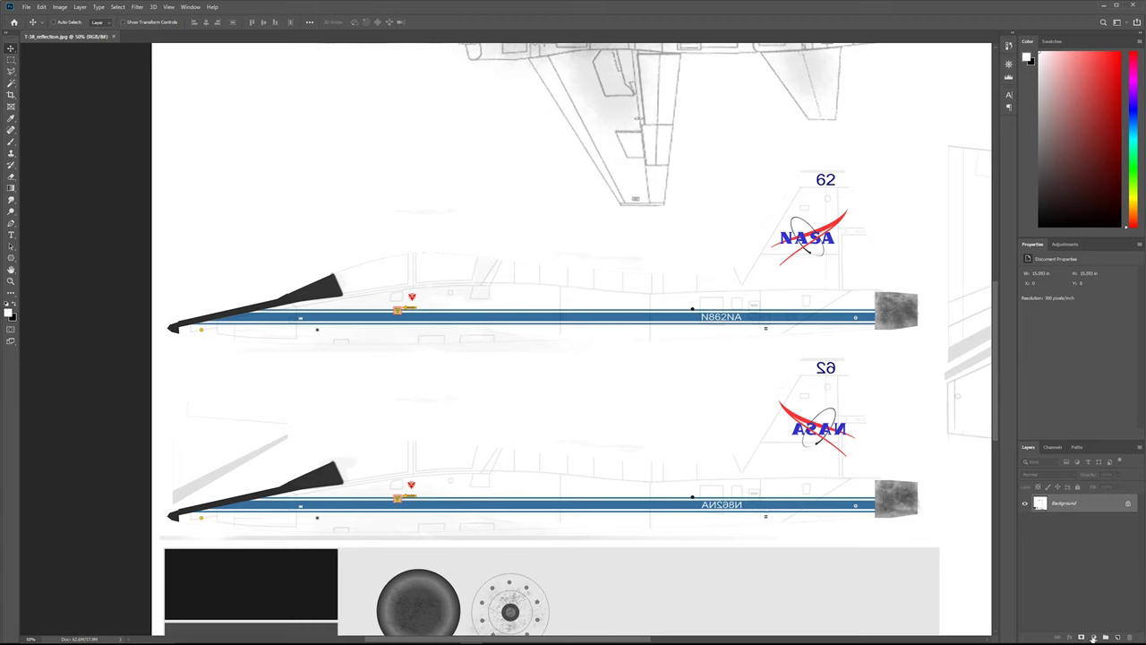
{"action": "left_click", "coordinate": [1093, 637]}
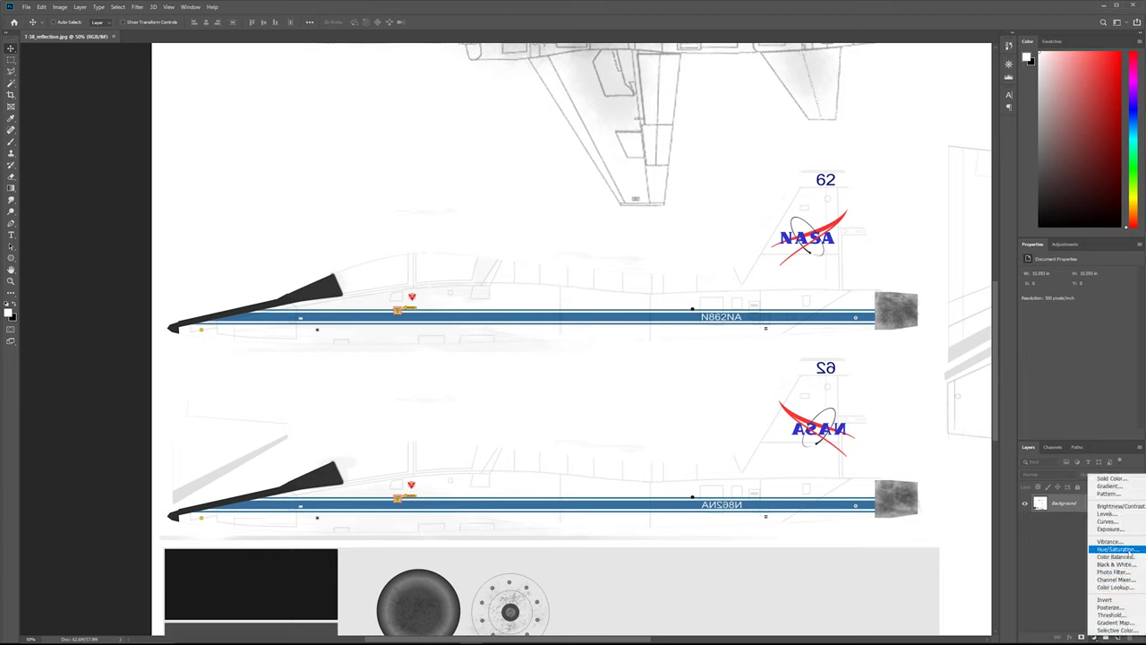
{"action": "left_click", "coordinate": [1117, 548]}
{"action": "left_click_drag", "start_coordinate": [1078, 327], "coordinate": [1024, 326]}
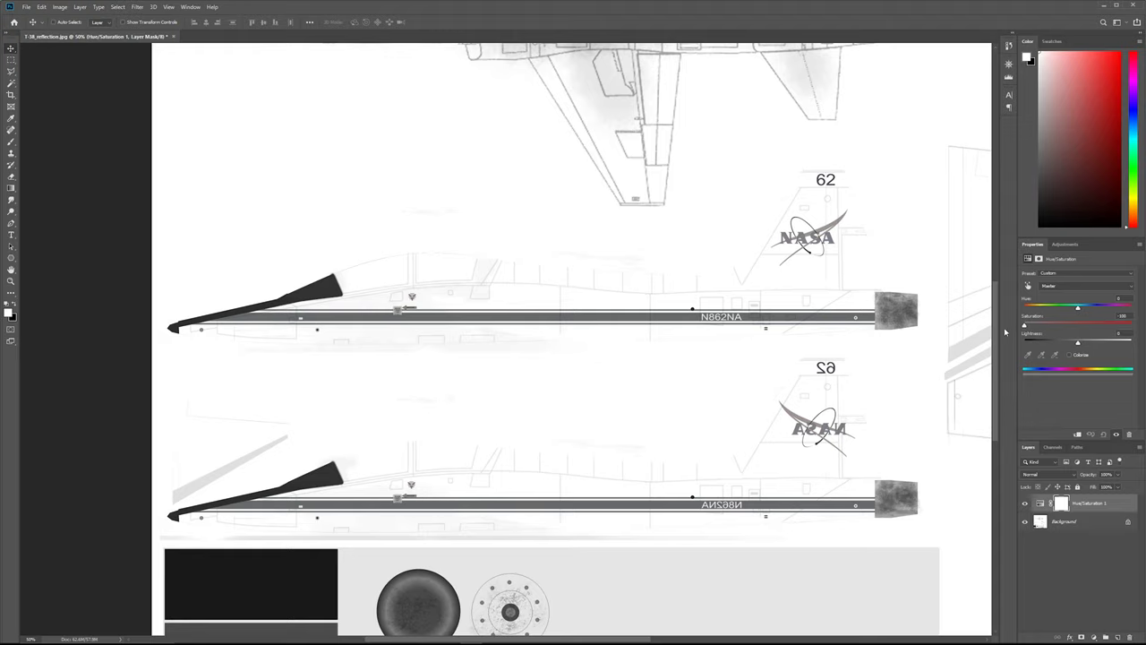
Step: Examine the desaturated texture's panel lines, nose paint, side stripe, rescue decals and NASA tail logo up close
{"action": "key", "text": "ctrl+minus"}
{"action": "left_click_drag", "start_coordinate": [887, 134], "coordinate": [823, 94]}
{"action": "scroll", "coordinate": [815, 196], "scroll_direction": "up", "scroll_amount": 1, "text": "alt"}
{"action": "left_click_drag", "start_coordinate": [752, 249], "coordinate": [783, 210]}
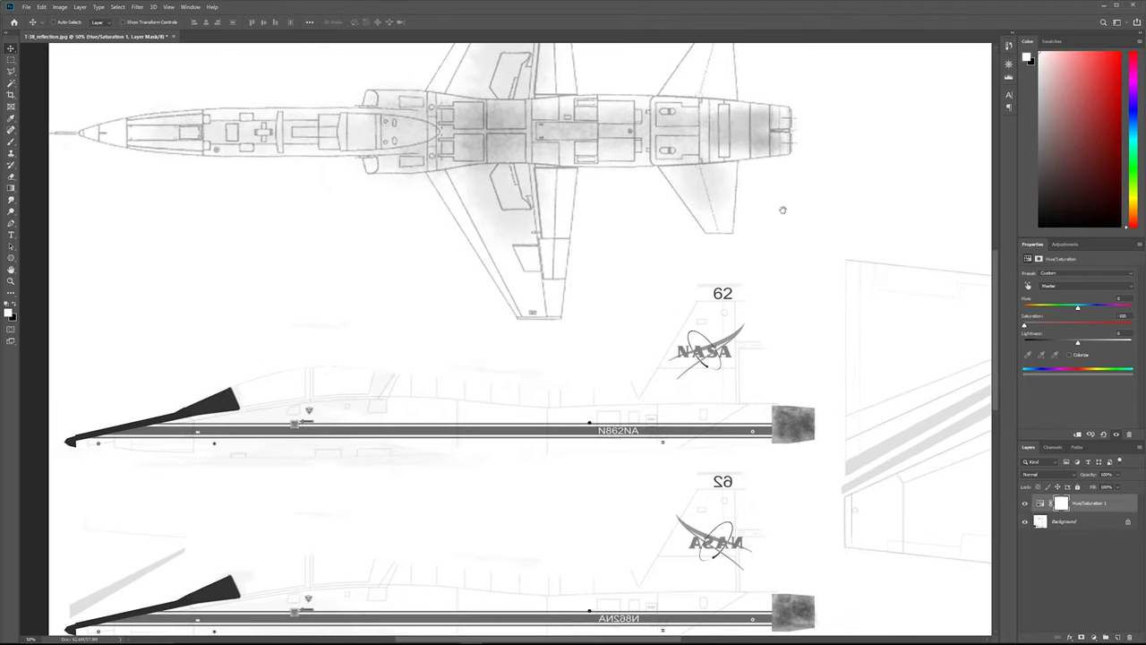
{"action": "left_click_drag", "start_coordinate": [558, 308], "coordinate": [617, 257]}
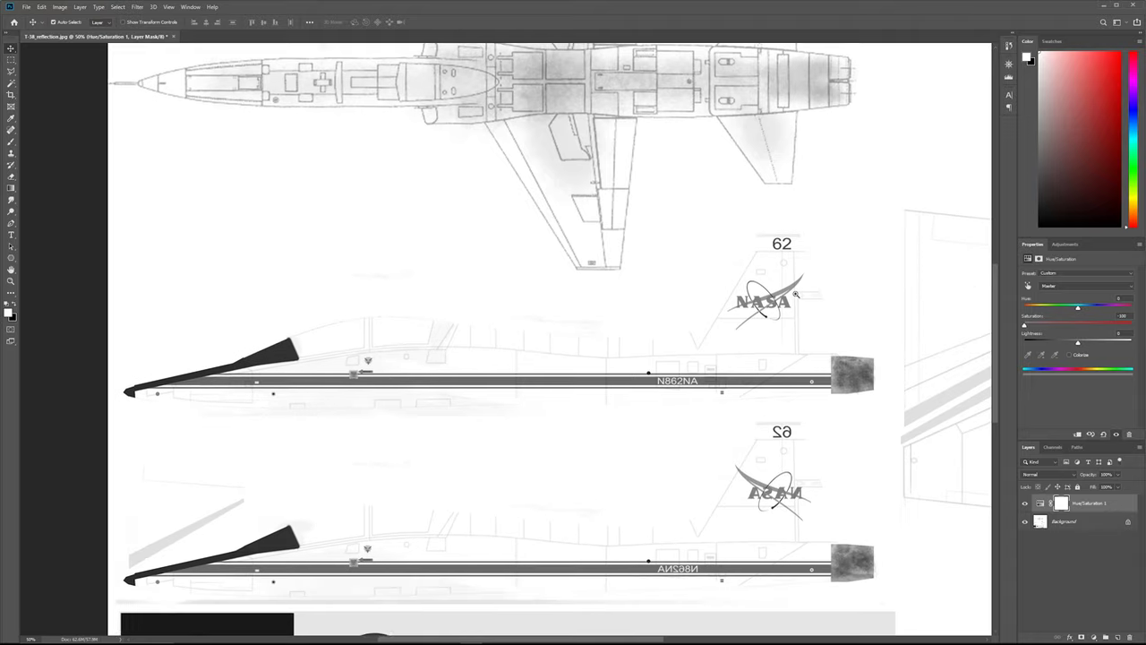
{"action": "left_click", "coordinate": [793, 290], "text": "ctrl"}
{"action": "left_click_drag", "start_coordinate": [737, 382], "coordinate": [780, 359]}
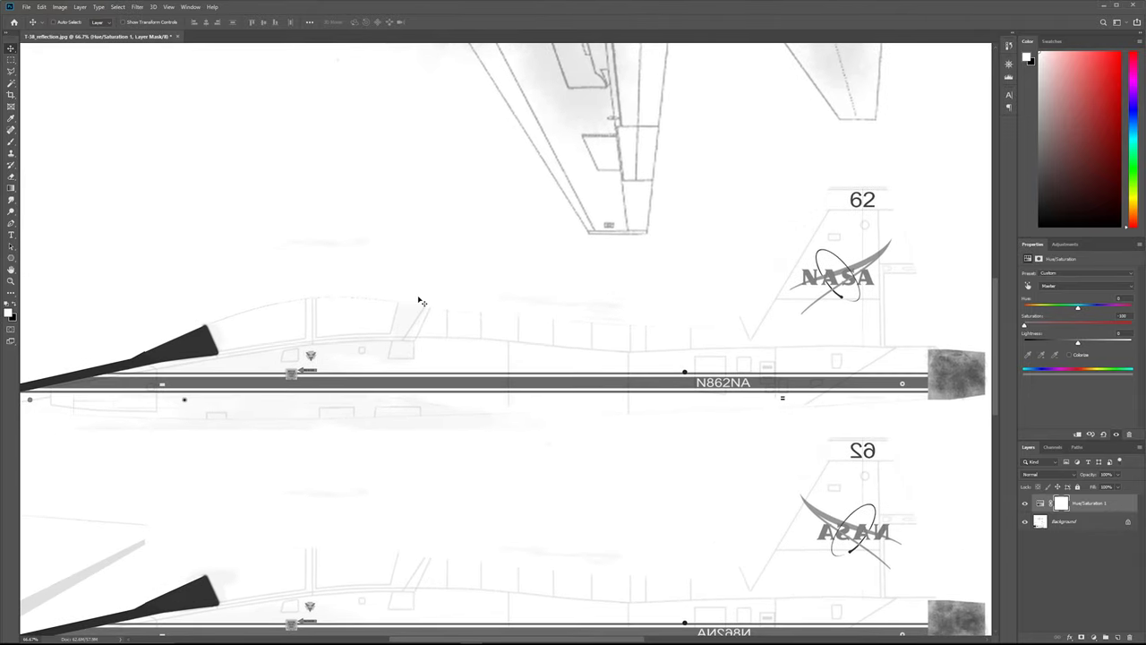
{"action": "left_click_drag", "start_coordinate": [333, 299], "coordinate": [420, 278]}
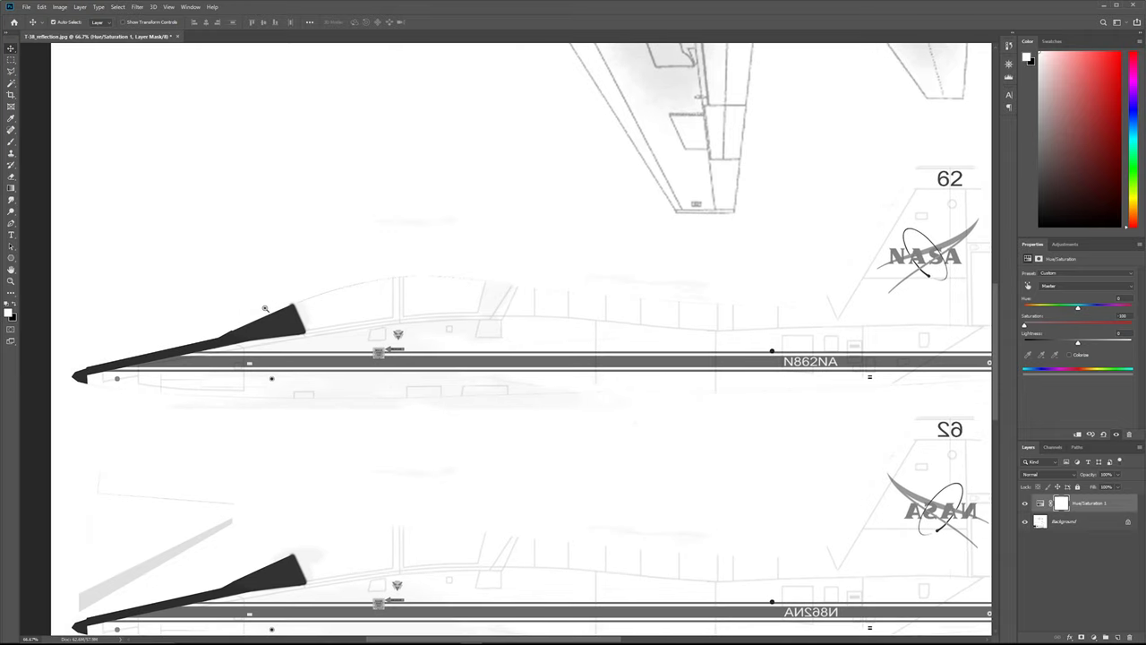
{"action": "left_click", "coordinate": [261, 311], "text": "ctrl"}
{"action": "left_click_drag", "start_coordinate": [244, 341], "coordinate": [389, 313]}
{"action": "left_click", "coordinate": [207, 325], "text": "ctrl"}
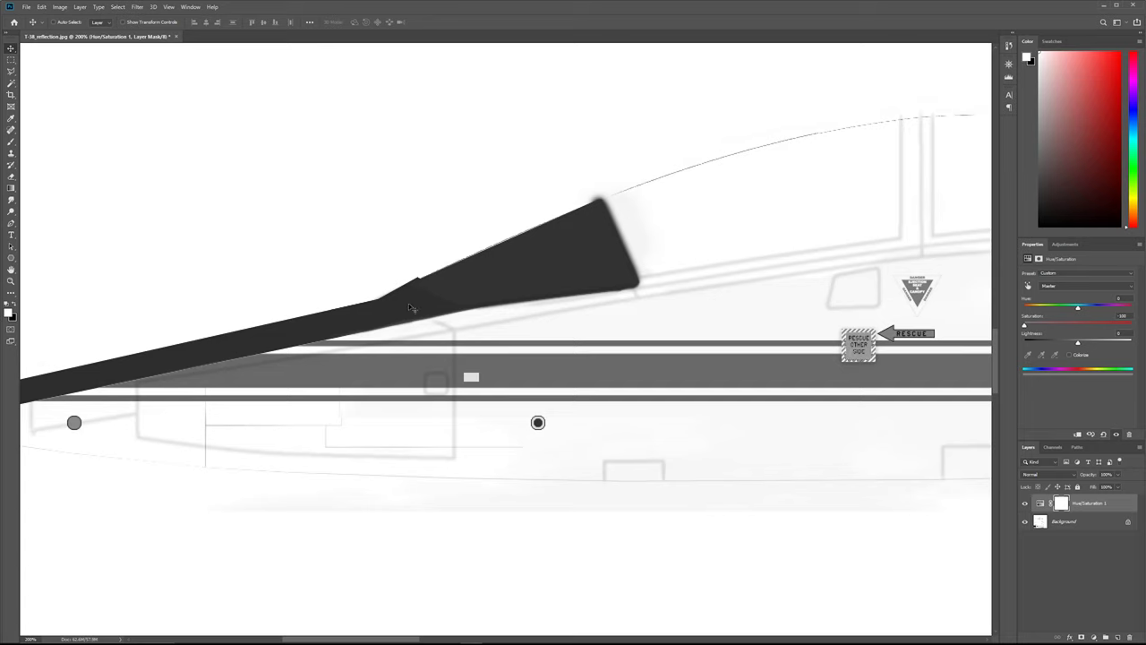
{"action": "scroll", "coordinate": [655, 359], "scroll_direction": "right", "scroll_amount": 5}
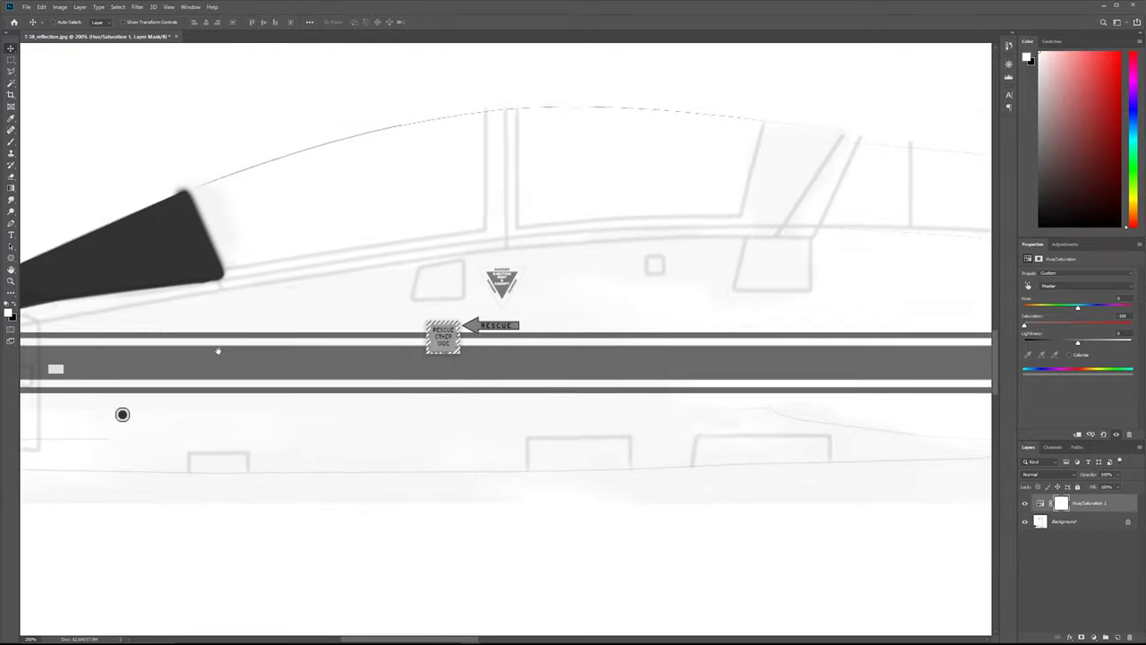
{"action": "scroll", "coordinate": [674, 325], "scroll_direction": "right", "scroll_amount": 9}
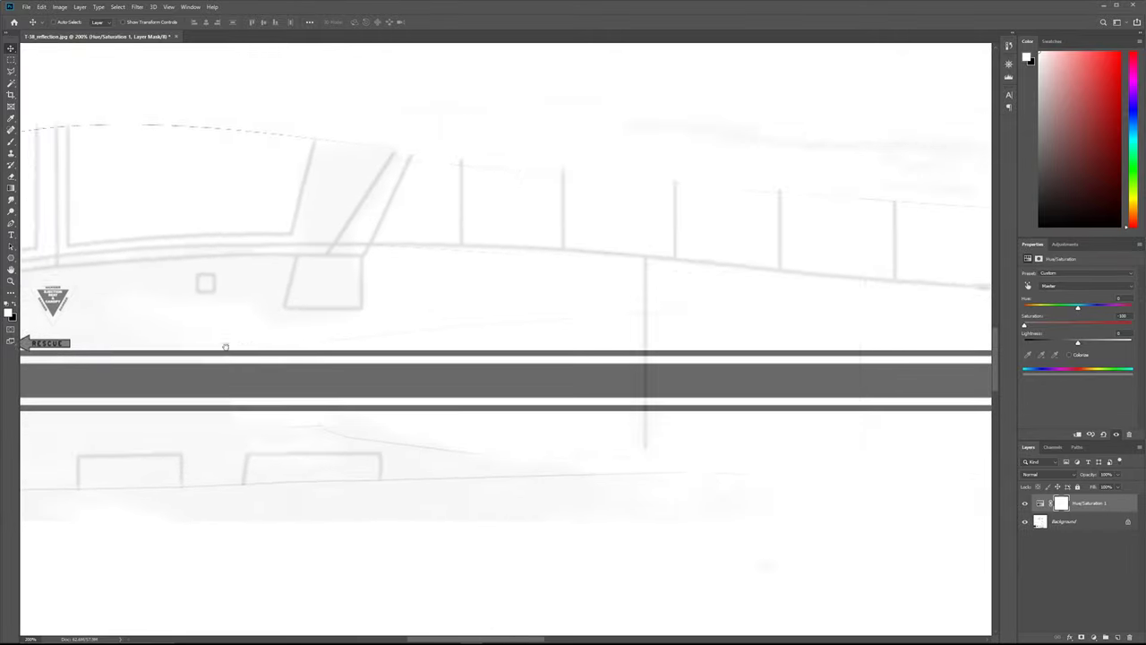
{"action": "scroll", "coordinate": [673, 325], "scroll_direction": "right", "scroll_amount": 7}
{"action": "scroll", "coordinate": [586, 389], "scroll_direction": "up", "scroll_amount": 3}
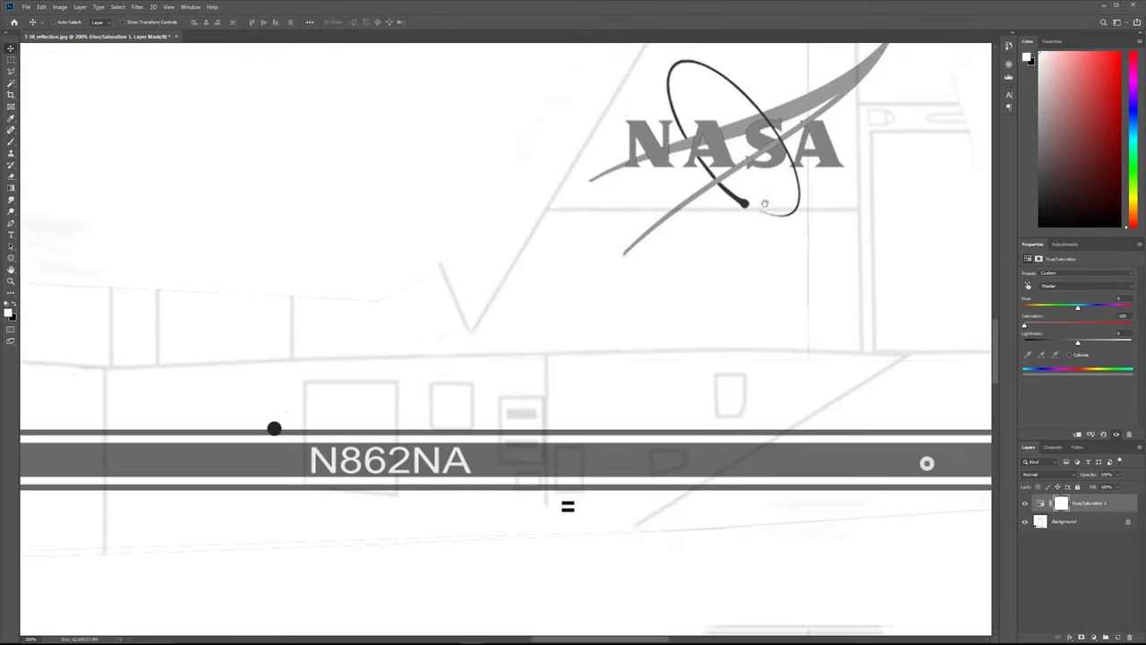
Step: Add a new empty layer between the Background and the Hue/Saturation adjustment
{"action": "left_click_drag", "start_coordinate": [585, 389], "coordinate": [811, 271]}
{"action": "scroll", "coordinate": [799, 289], "scroll_direction": "down", "scroll_amount": 1, "text": "alt"}
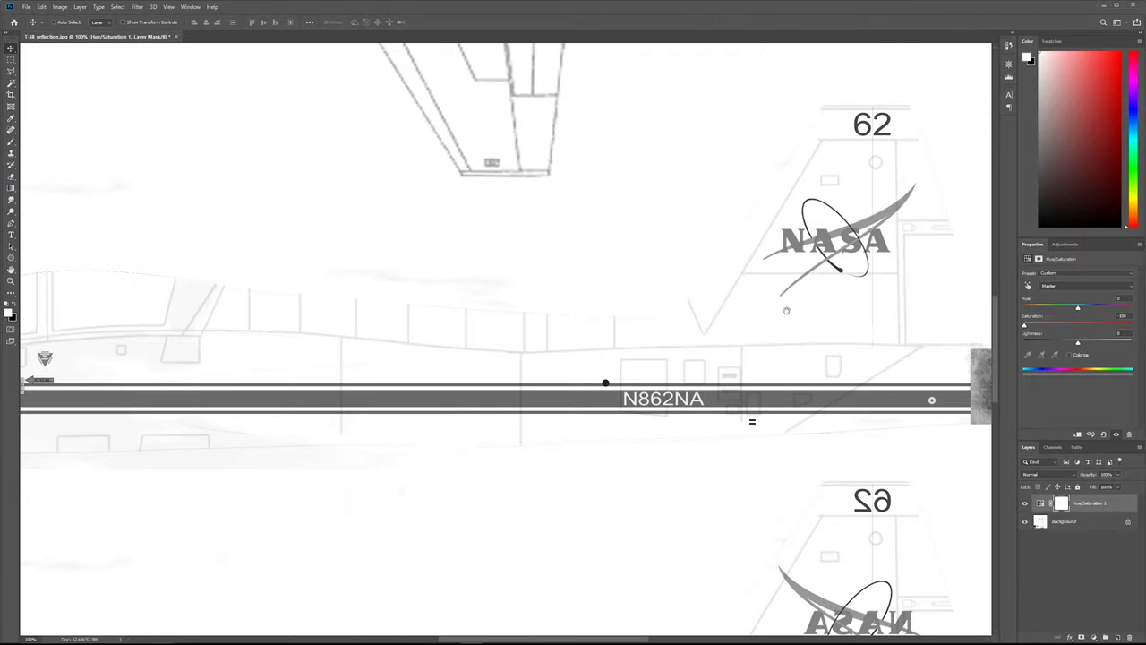
{"action": "left_click_drag", "start_coordinate": [767, 477], "coordinate": [753, 289]}
{"action": "scroll", "coordinate": [753, 288], "scroll_direction": "down", "scroll_amount": 1, "text": "alt"}
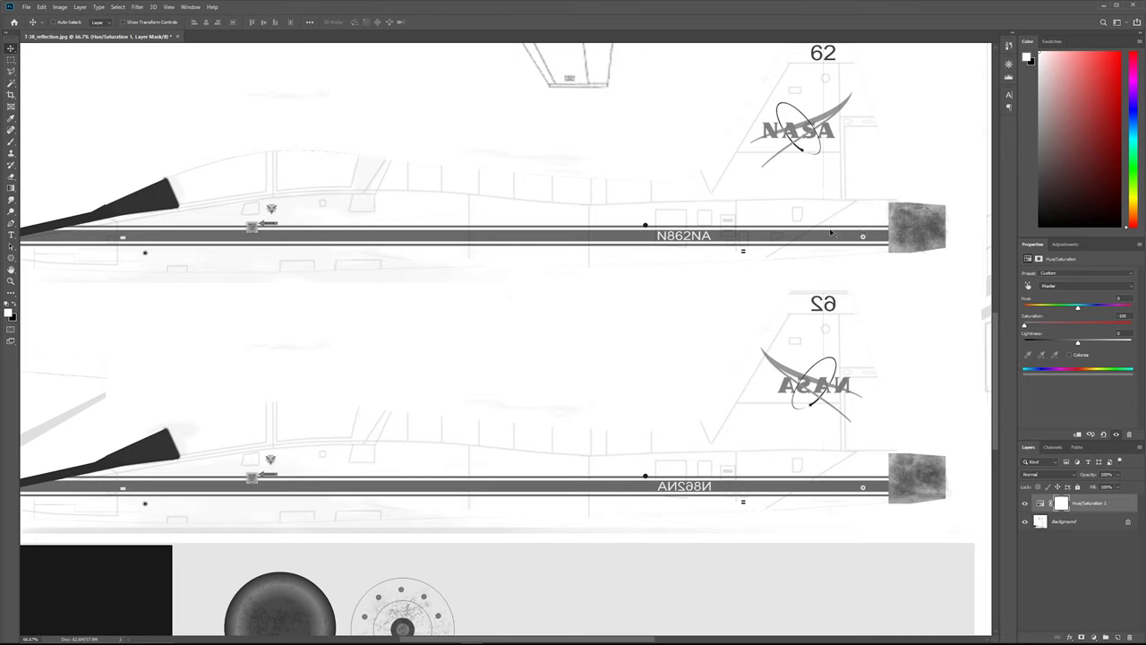
{"action": "left_click_drag", "start_coordinate": [454, 265], "coordinate": [536, 315]}
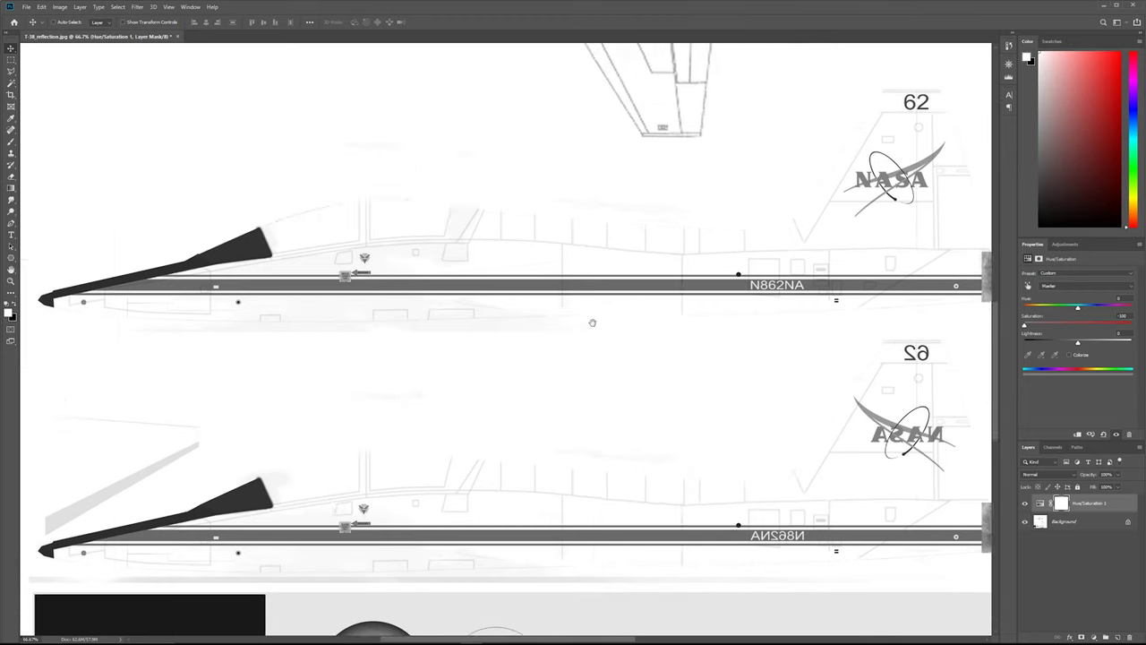
{"action": "left_click", "coordinate": [1108, 526]}
{"action": "left_click", "coordinate": [1118, 636]}
{"action": "scroll", "coordinate": [418, 283], "scroll_direction": "up", "scroll_amount": 1, "text": "alt"}
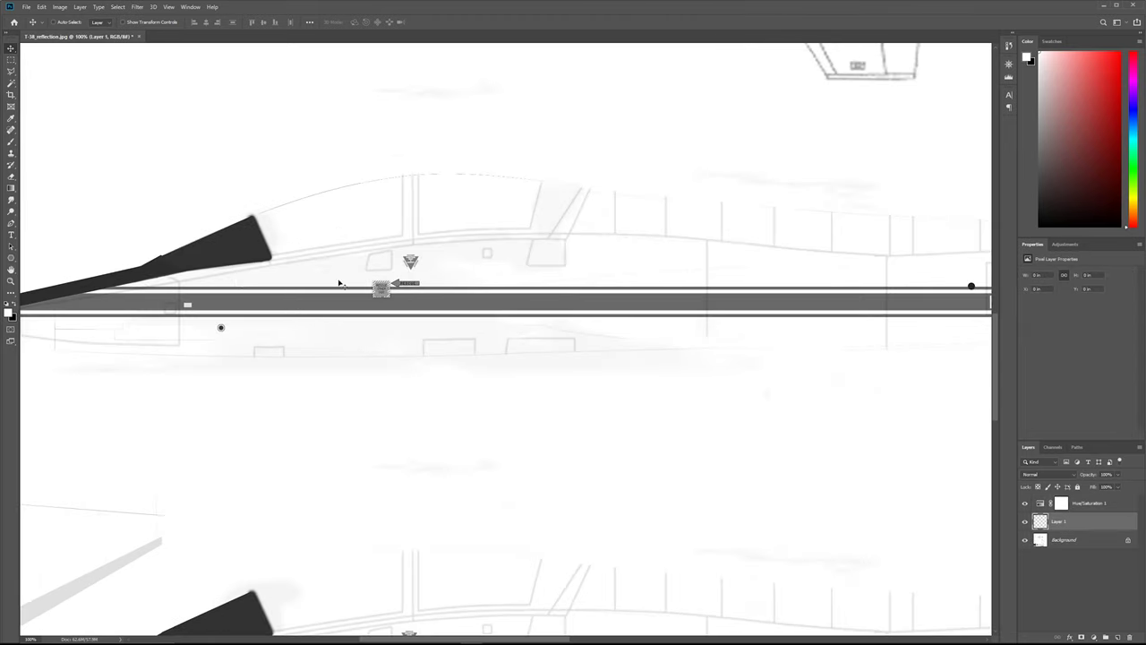
{"action": "key", "text": "m"}
{"action": "left_click_drag", "start_coordinate": [197, 285], "coordinate": [504, 317]}
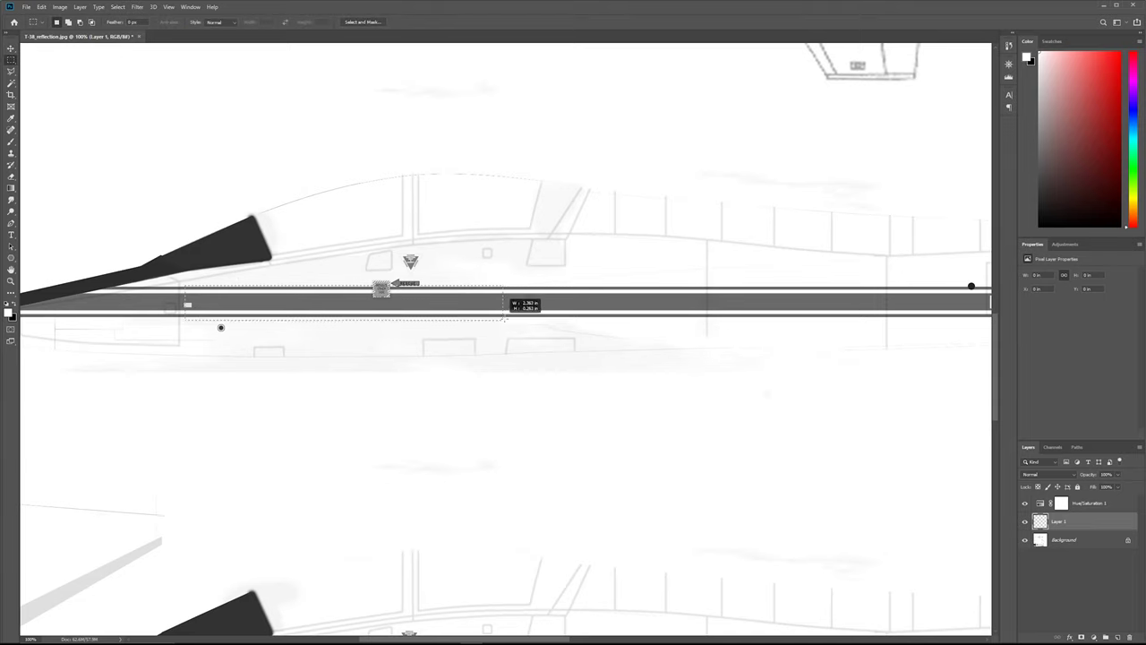
Step: Select the wide stripe on the jet's forward fuselage with the Magic Wand and fill it with white on the new layer
{"action": "key", "text": "ctrl+plus"}
{"action": "left_click_drag", "start_coordinate": [239, 261], "coordinate": [504, 283]}
{"action": "key", "text": "w"}
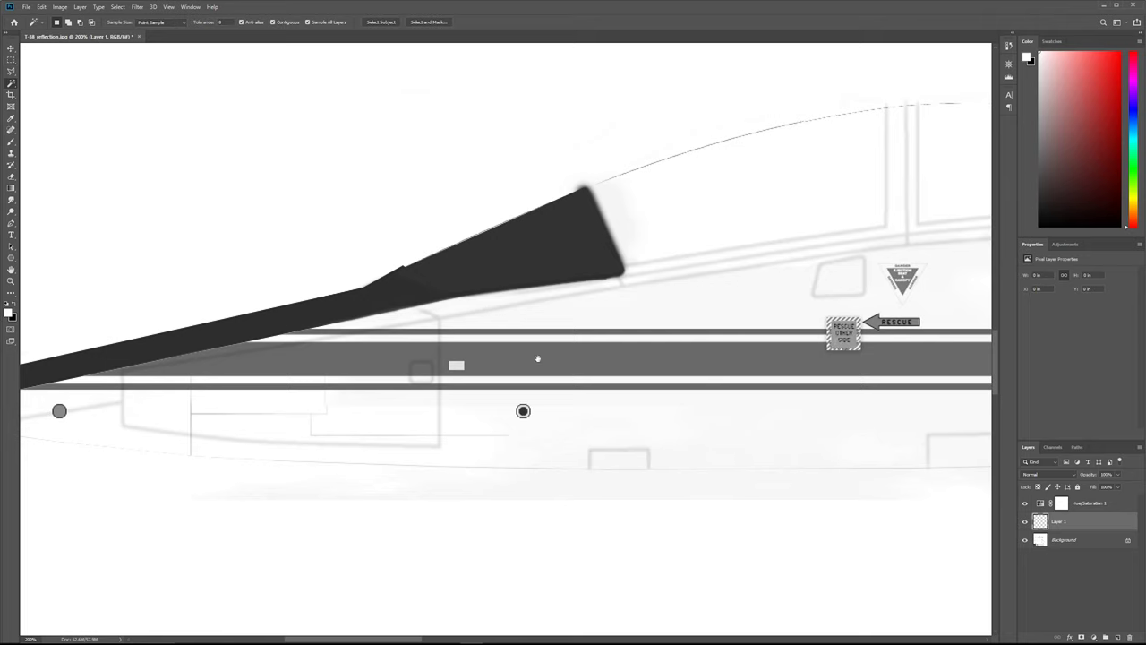
{"action": "left_click_drag", "start_coordinate": [537, 358], "coordinate": [407, 348]}
{"action": "left_click", "coordinate": [461, 365]}
{"action": "left_click_drag", "start_coordinate": [715, 354], "coordinate": [132, 335]}
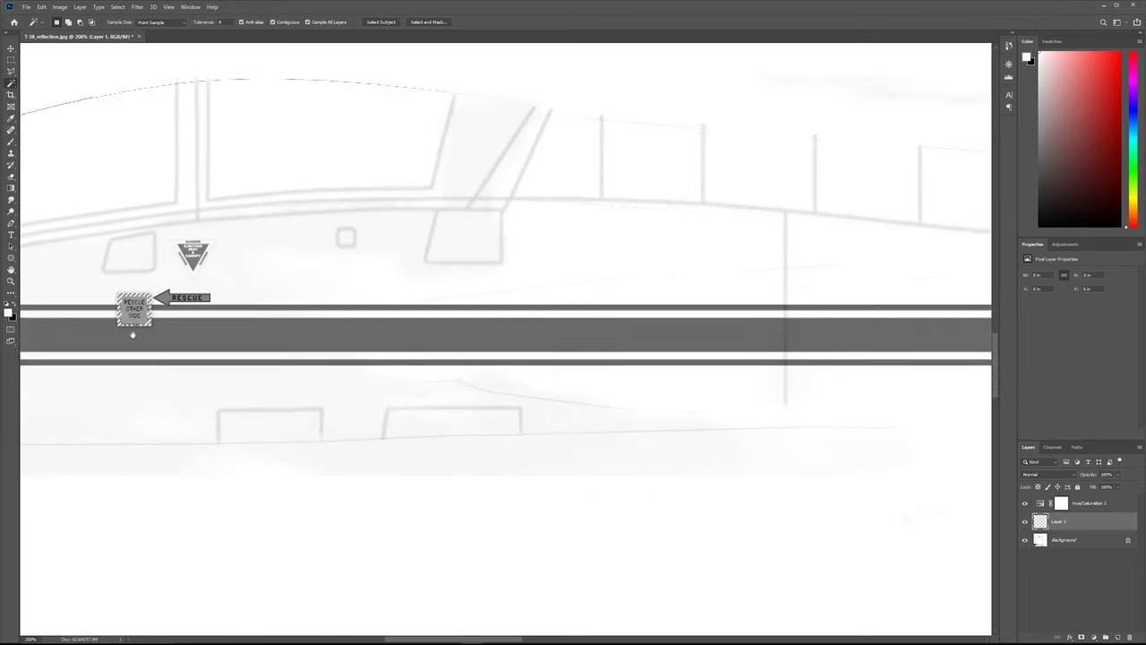
{"action": "scroll", "coordinate": [256, 335], "scroll_direction": "down", "scroll_amount": 1, "text": "alt"}
{"action": "left_click", "coordinate": [619, 325], "text": "shift"}
{"action": "key", "text": "ctrl+z"}
{"action": "left_click", "coordinate": [632, 321], "text": "shift"}
{"action": "left_click", "coordinate": [628, 347], "text": "shift"}
{"action": "key", "text": "b"}
{"action": "key", "text": "alt+BackSpace"}
{"action": "key", "text": "ctrl+d"}
Step: Select the remaining thin stripes along the forward fuselage with the Magic Wand for whitening
{"action": "left_click_drag", "start_coordinate": [844, 300], "coordinate": [491, 310]}
{"action": "key", "text": "w"}
{"action": "left_click", "coordinate": [183, 344], "text": "ctrl"}
{"action": "left_click_drag", "start_coordinate": [183, 344], "coordinate": [989, 316]}
{"action": "key", "text": "b"}
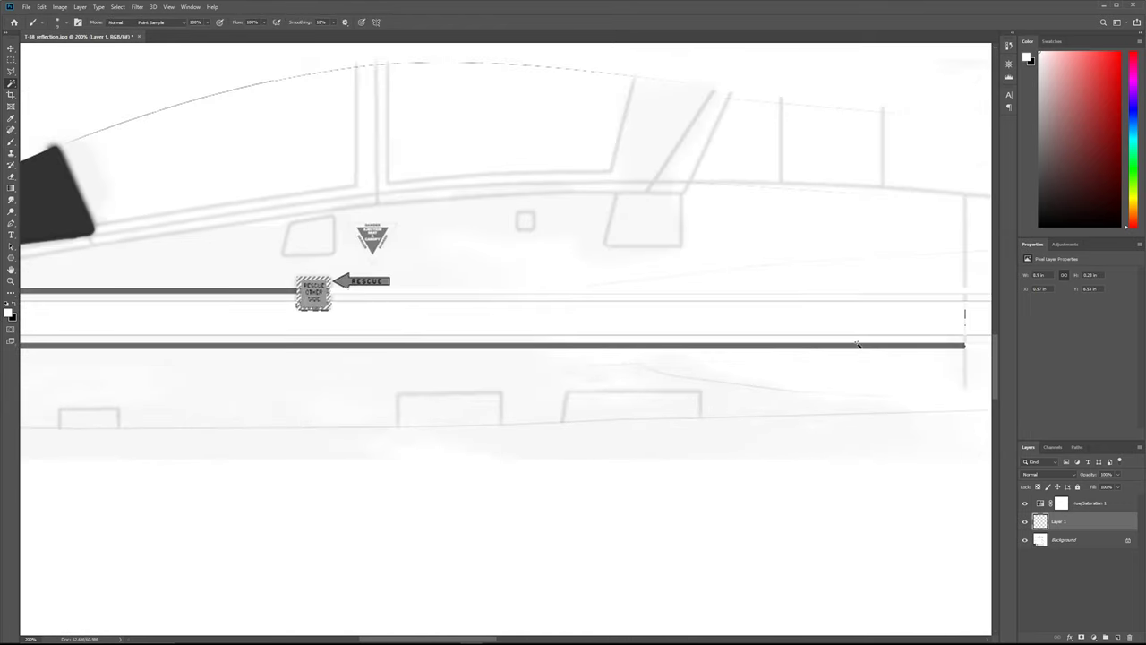
{"action": "key", "text": "w"}
{"action": "left_click", "coordinate": [858, 346]}
{"action": "left_click_drag", "start_coordinate": [496, 322], "coordinate": [820, 338]}
{"action": "left_click", "coordinate": [280, 308], "text": "shift"}
{"action": "scroll", "coordinate": [579, 240], "scroll_direction": "left", "scroll_amount": 5}
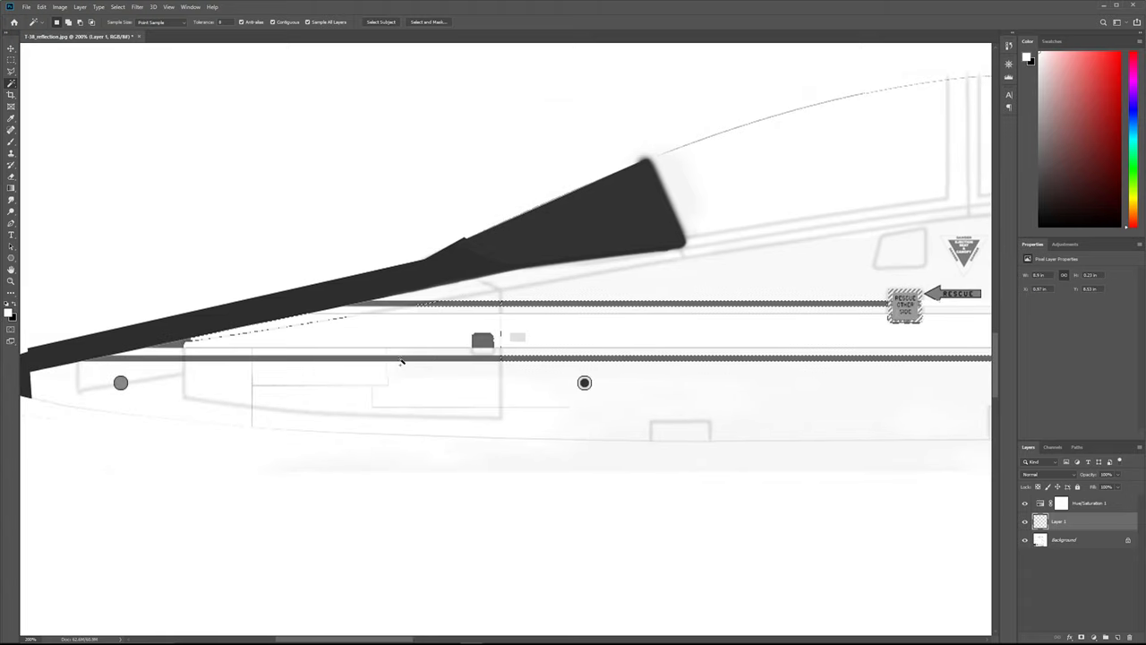
Step: Select the dark anti-glare paint on the nose and fill it with white
{"action": "left_click", "coordinate": [579, 240]}
{"action": "left_click", "coordinate": [580, 239]}
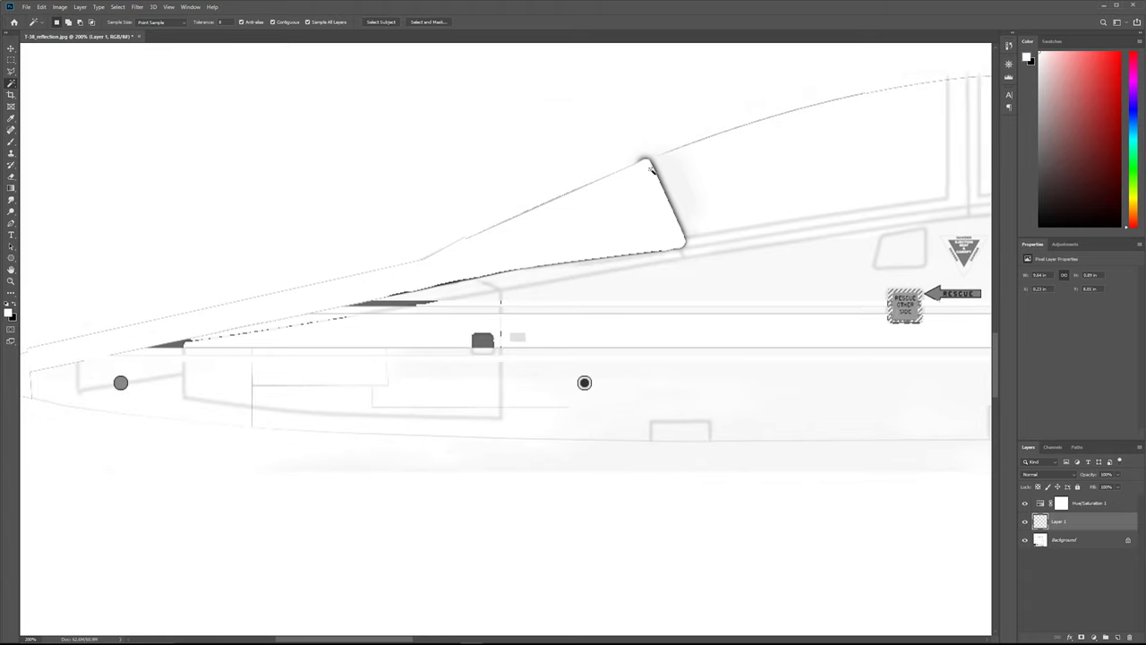
{"action": "key", "text": "alt+BackSpace"}
Step: Lasso the triangular ejection-seat warning decal below the canopy and fill it with white
{"action": "left_click_drag", "start_coordinate": [962, 262], "coordinate": [458, 254]}
{"action": "scroll", "coordinate": [458, 251], "scroll_direction": "up", "scroll_amount": 1, "text": "alt"}
{"action": "key", "text": "l"}
{"action": "left_click", "coordinate": [458, 205]}
{"action": "mouse_move", "coordinate": [411, 221]}
{"action": "left_mouse_down"}
{"action": "mouse_move", "coordinate": [452, 289]}
{"action": "mouse_move", "coordinate": [501, 219]}
{"action": "mouse_move", "coordinate": [452, 205]}
{"action": "left_mouse_up"}
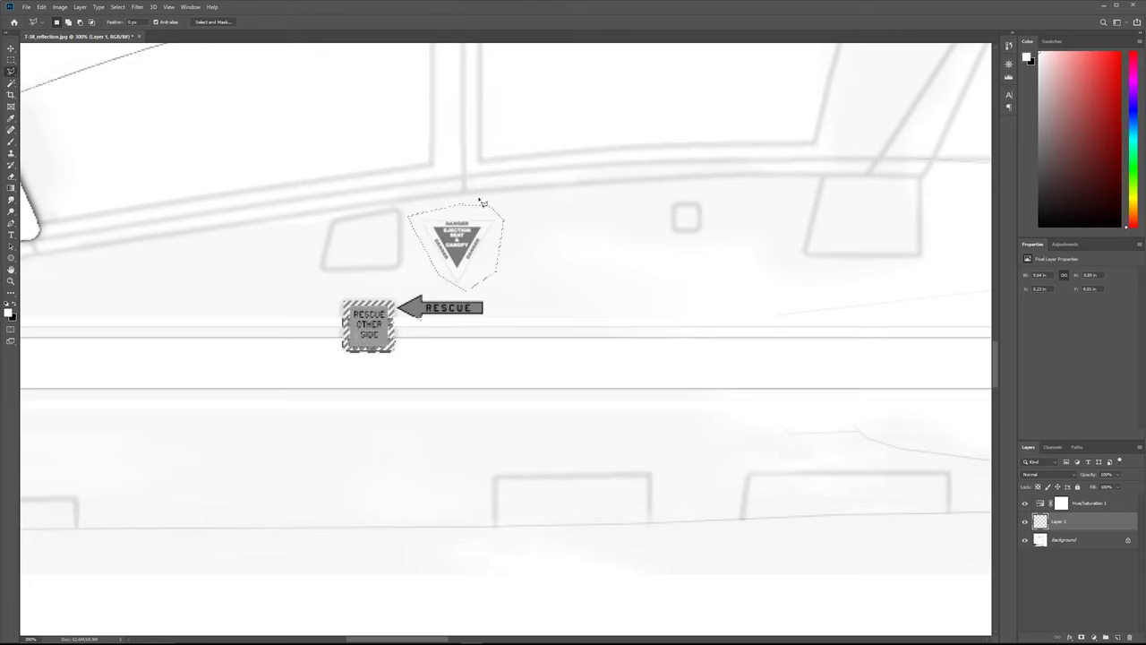
{"action": "key", "text": "Delete"}
{"action": "key", "text": "ctrl+d"}
Step: Remove the RESCUE arrow and RESCUE OTHER SIDE decals with the brush and Clone Stamp, sampling the clean fuselage beside them
{"action": "key", "text": "b"}
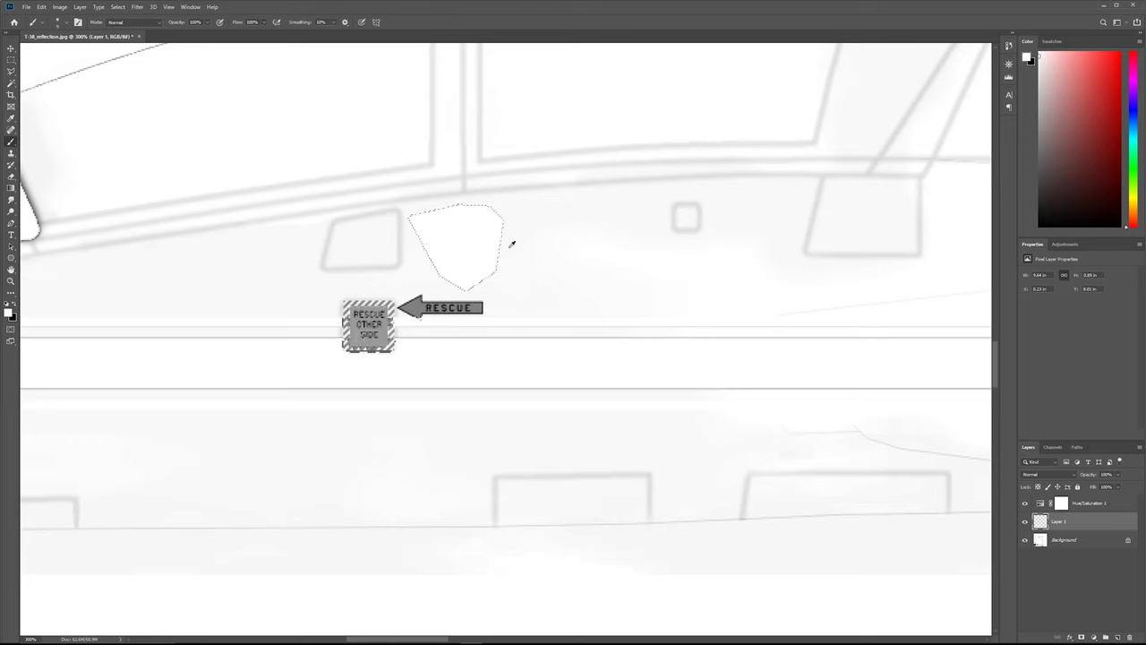
{"action": "mouse_move", "coordinate": [484, 306]}
{"action": "left_mouse_down"}
{"action": "mouse_move", "coordinate": [256, 317]}
{"action": "mouse_move", "coordinate": [404, 348]}
{"action": "mouse_move", "coordinate": [560, 340]}
{"action": "left_mouse_up"}
{"action": "key", "text": "s"}
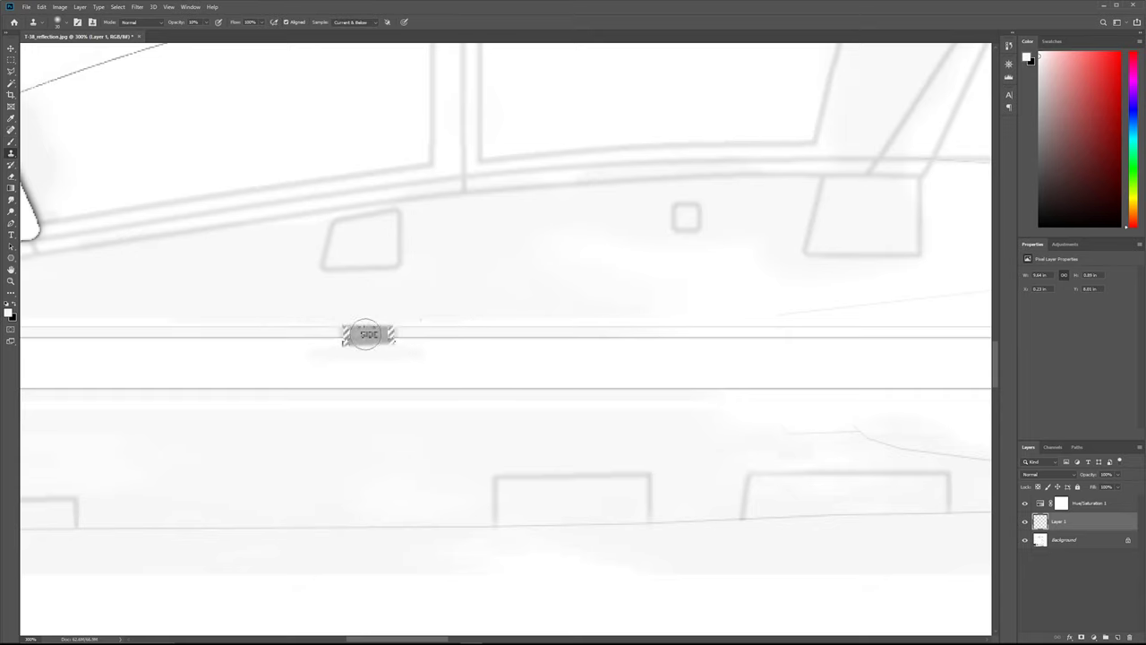
{"action": "left_click", "coordinate": [430, 332], "text": "alt"}
{"action": "left_click_drag", "start_coordinate": [395, 334], "coordinate": [313, 336]}
Step: Select the side stripe farther aft on the fuselage with the Magic Wand and fill it with white
{"action": "key", "text": "ctrl+minus"}
{"action": "left_click_drag", "start_coordinate": [805, 303], "coordinate": [259, 284]}
{"action": "left_click_drag", "start_coordinate": [760, 322], "coordinate": [257, 326]}
{"action": "key", "text": "ctrl+plus"}
{"action": "key", "text": "w"}
{"action": "left_click", "coordinate": [383, 342]}
{"action": "key", "text": "alt+BackSpace"}
{"action": "key", "text": "ctrl+d"}
Step: Paint white over the leftover registration lettering in the aft stripe
{"action": "key", "text": "b"}
{"action": "mouse_move", "coordinate": [443, 372]}
{"action": "left_mouse_down"}
{"action": "mouse_move", "coordinate": [495, 385]}
{"action": "mouse_move", "coordinate": [658, 384]}
{"action": "left_mouse_up"}
{"action": "mouse_move", "coordinate": [564, 380]}
{"action": "left_mouse_down"}
{"action": "mouse_move", "coordinate": [436, 387]}
{"action": "mouse_move", "coordinate": [515, 401]}
{"action": "mouse_move", "coordinate": [668, 401]}
{"action": "left_mouse_up"}
{"action": "left_click_drag", "start_coordinate": [392, 324], "coordinate": [149, 323]}
Step: Select further dark sections of the rear stripe with the Magic Wand and fill them with white
{"action": "key", "text": "w"}
{"action": "left_click", "coordinate": [750, 350]}
{"action": "key", "text": "alt+BackSpace"}
{"action": "left_click", "coordinate": [462, 348]}
{"action": "key", "text": "alt+BackSpace"}
{"action": "key", "text": "ctrl+d"}
Step: Brush away the leftover dark hatch outlines inside the rear stripe
{"action": "key", "text": "s"}
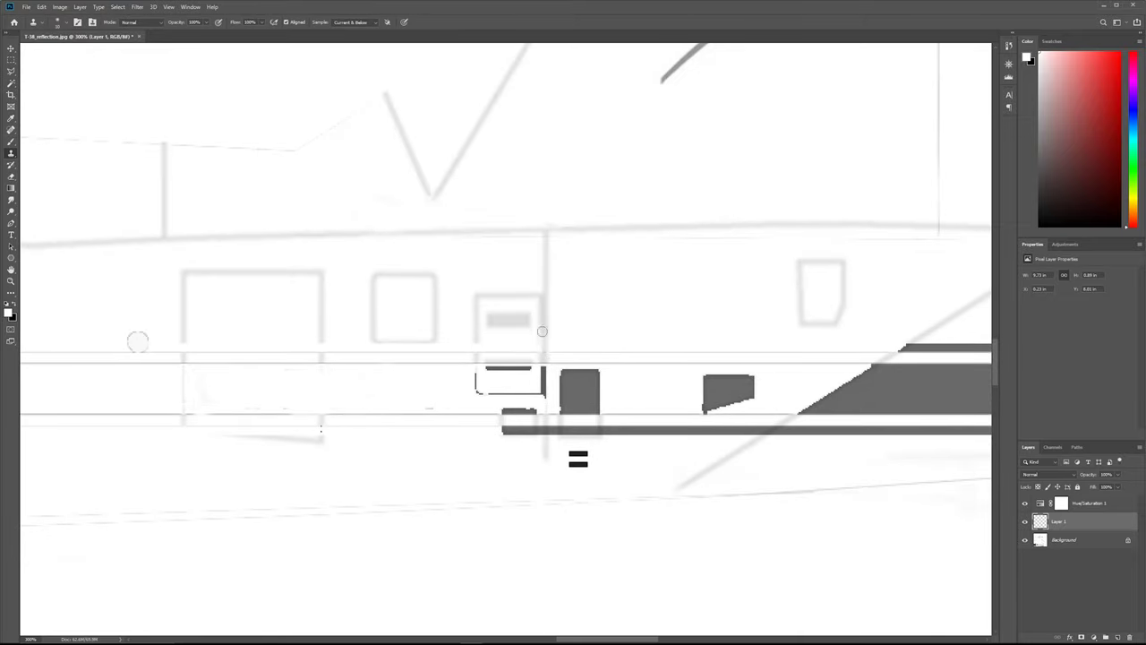
{"action": "key", "text": "b"}
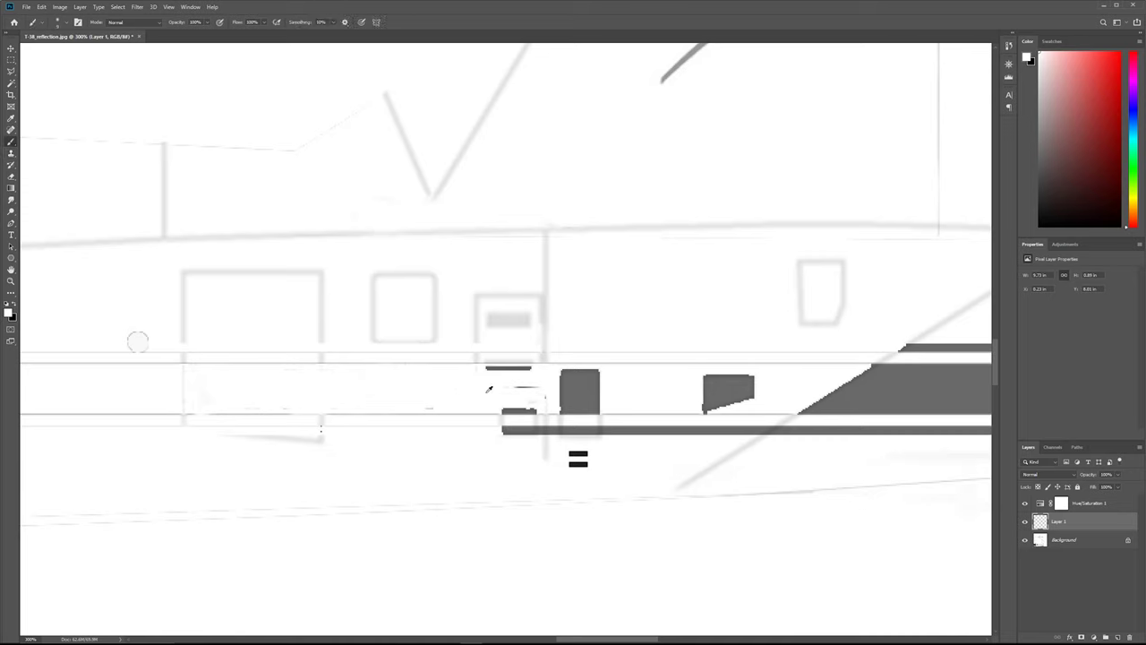
{"action": "left_click_drag", "start_coordinate": [531, 374], "coordinate": [509, 368]}
{"action": "mouse_move", "coordinate": [536, 405]}
{"action": "left_mouse_down"}
{"action": "mouse_move", "coordinate": [491, 406]}
{"action": "mouse_move", "coordinate": [537, 410]}
{"action": "left_mouse_up"}
Step: Marquee the two dark hatch patches remaining in the rear stripe and fill each with white
{"action": "key", "text": "w"}
{"action": "key", "text": "m"}
{"action": "left_click_drag", "start_coordinate": [552, 364], "coordinate": [617, 414]}
{"action": "key", "text": "alt+BackSpace"}
{"action": "left_click_drag", "start_coordinate": [765, 367], "coordinate": [666, 413]}
{"action": "key", "text": "alt+BackSpace"}
Step: Fill the last wide and thin stripe sections ahead of the exhaust nozzle with white using the Magic Wand
{"action": "key", "text": "w"}
{"action": "left_click", "coordinate": [583, 402]}
{"action": "key", "text": "alt+BackSpace"}
{"action": "left_click", "coordinate": [453, 425]}
{"action": "key", "text": "alt+BackSpace"}
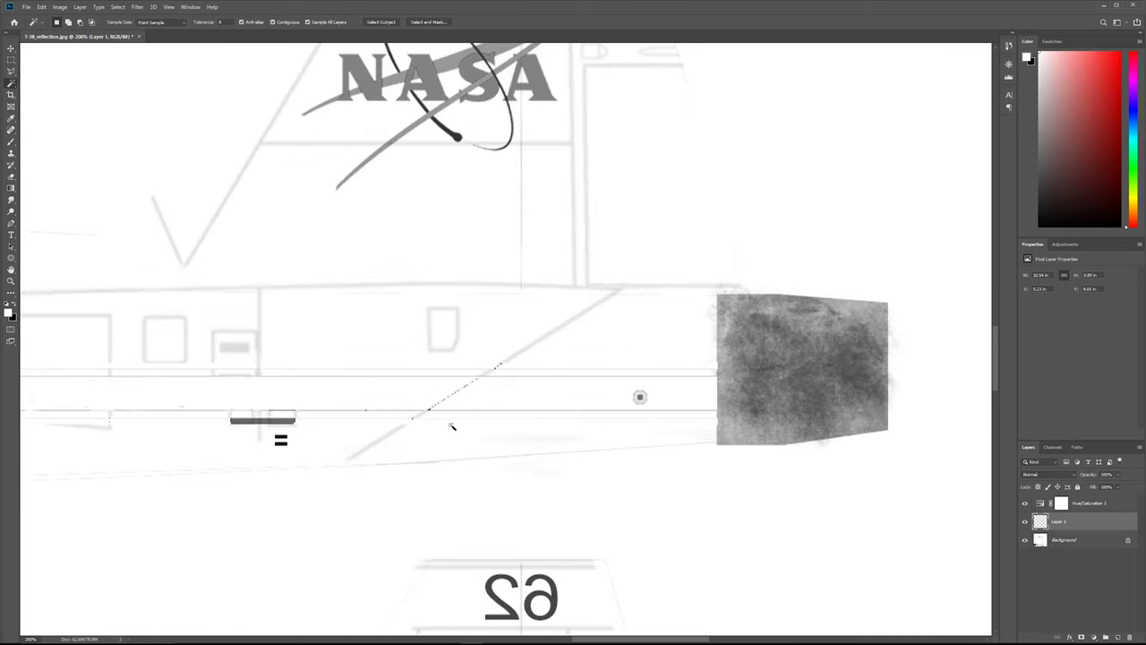
Step: Cover most of the NASA logo on the upper tail with white-filled rectangular selections
{"action": "key", "text": "b"}
{"action": "mouse_move", "coordinate": [531, 223]}
{"action": "left_mouse_down"}
{"action": "mouse_move", "coordinate": [535, 284]}
{"action": "mouse_move", "coordinate": [608, 236]}
{"action": "left_mouse_up"}
{"action": "key", "text": "m"}
{"action": "left_click_drag", "start_coordinate": [637, 359], "coordinate": [491, 212]}
{"action": "key", "text": "alt+BackSpace"}
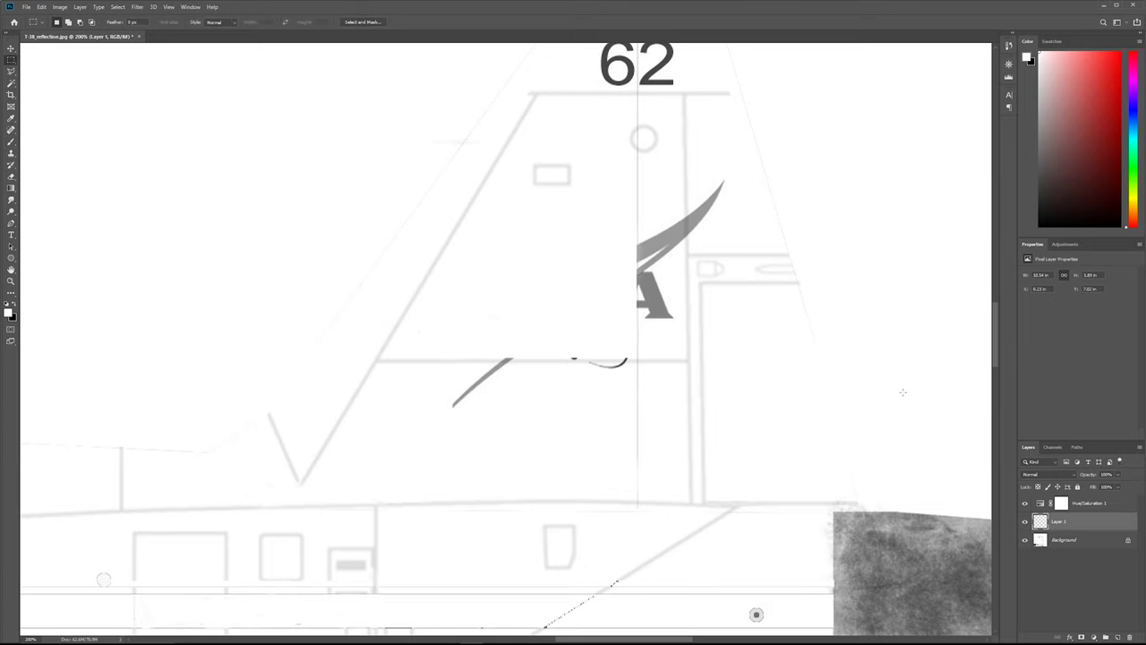
{"action": "left_click_drag", "start_coordinate": [683, 148], "coordinate": [613, 350]}
{"action": "key", "text": "alt+BackSpace"}
{"action": "key", "text": "alt+BackSpace"}
{"action": "mouse_move", "coordinate": [621, 412]}
{"action": "left_mouse_down"}
{"action": "mouse_move", "coordinate": [388, 368]}
{"action": "mouse_move", "coordinate": [396, 362]}
{"action": "left_mouse_up"}
{"action": "key", "text": "alt+BackSpace"}
{"action": "key", "text": "b"}
Step: Clone clean sections of the tail's horizontal and vertical panel lines over the logo's leftover marks
{"action": "left_click", "coordinate": [432, 361], "text": "alt"}
{"action": "key", "text": "s"}
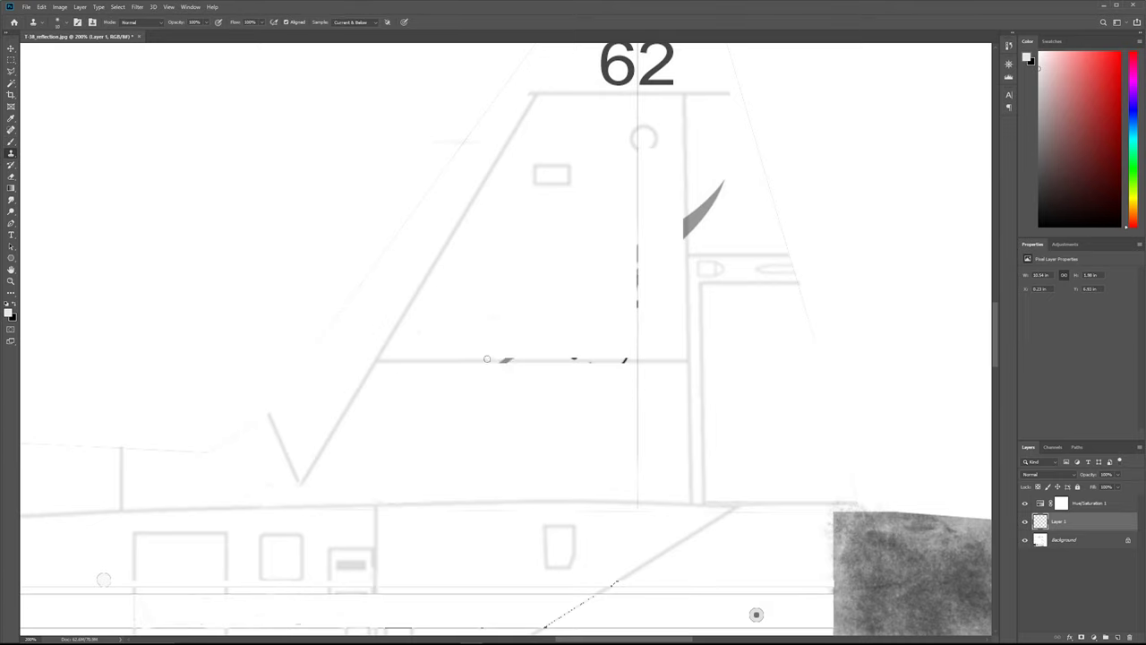
{"action": "scroll", "coordinate": [561, 364], "scroll_direction": "up", "scroll_amount": 1, "text": "alt"}
{"action": "left_click", "coordinate": [342, 358], "text": "alt"}
{"action": "left_click_drag", "start_coordinate": [477, 359], "coordinate": [661, 358]}
{"action": "left_click", "coordinate": [473, 358], "text": "alt"}
{"action": "left_click_drag", "start_coordinate": [677, 187], "coordinate": [676, 259]}
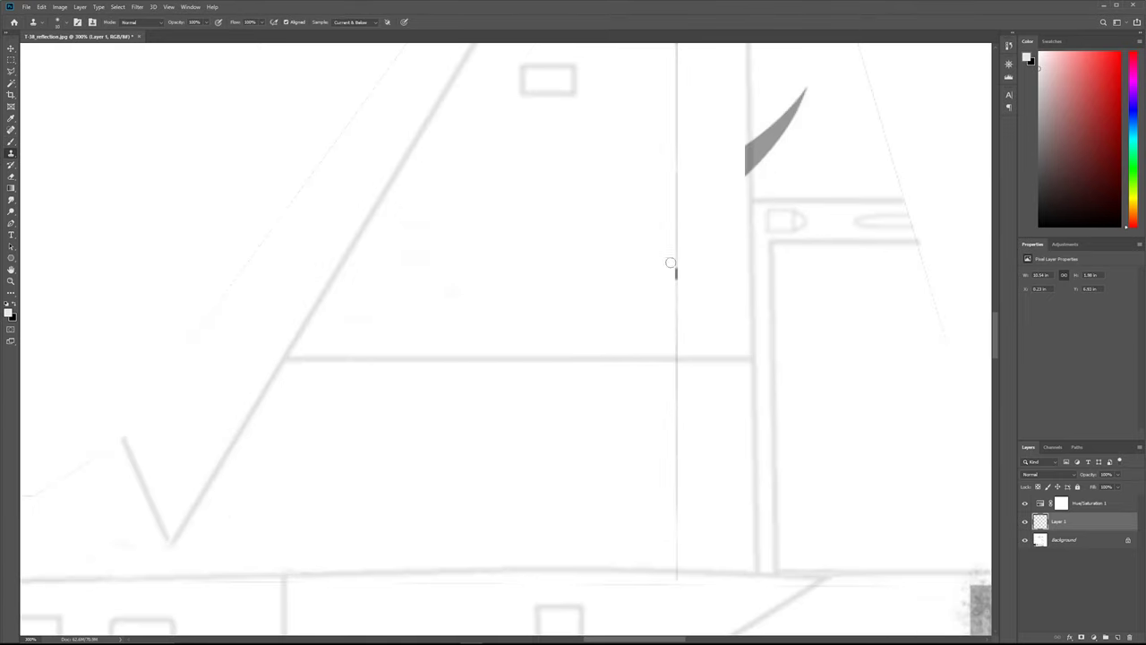
Step: Remove the remaining tip of the NASA swoosh beside the rudder line using the Clone Stamp and a lasso selection
{"action": "left_click_drag", "start_coordinate": [743, 134], "coordinate": [647, 373]}
{"action": "left_click", "coordinate": [648, 260], "text": "alt"}
{"action": "left_click_drag", "start_coordinate": [659, 385], "coordinate": [656, 356]}
{"action": "key", "text": "ctrl+z"}
{"action": "key", "text": "ctrl+shift+z"}
{"action": "key", "text": "ctrl+z"}
{"action": "key", "text": "l"}
{"action": "left_click_drag", "start_coordinate": [707, 313], "coordinate": [734, 332]}
{"action": "key", "text": "Delete"}
{"action": "key", "text": "s"}
{"action": "key", "text": "ctrl+d"}
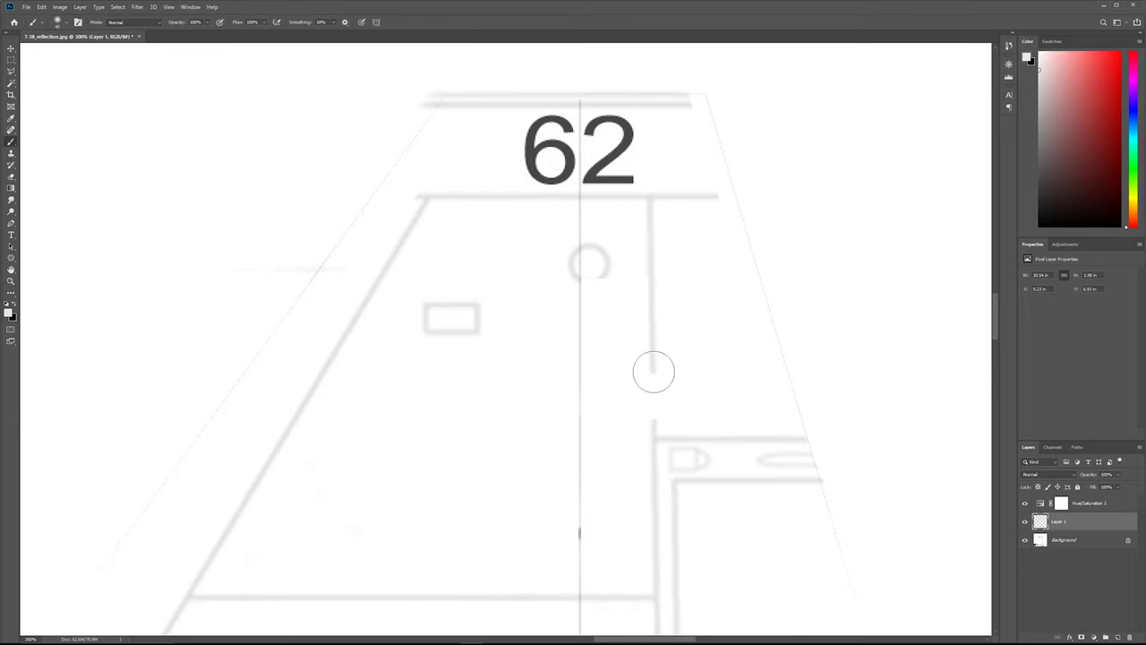
Step: Marquee each digit of the tail number 62 and fill it with white
{"action": "scroll", "coordinate": [641, 320], "scroll_direction": "up", "scroll_amount": 3, "text": "alt"}
{"action": "key", "text": "m"}
{"action": "left_click_drag", "start_coordinate": [692, 295], "coordinate": [594, 401]}
{"action": "key", "text": "b"}
{"action": "key", "text": "alt+BackSpace"}
{"action": "left_click_drag", "start_coordinate": [591, 294], "coordinate": [503, 396]}
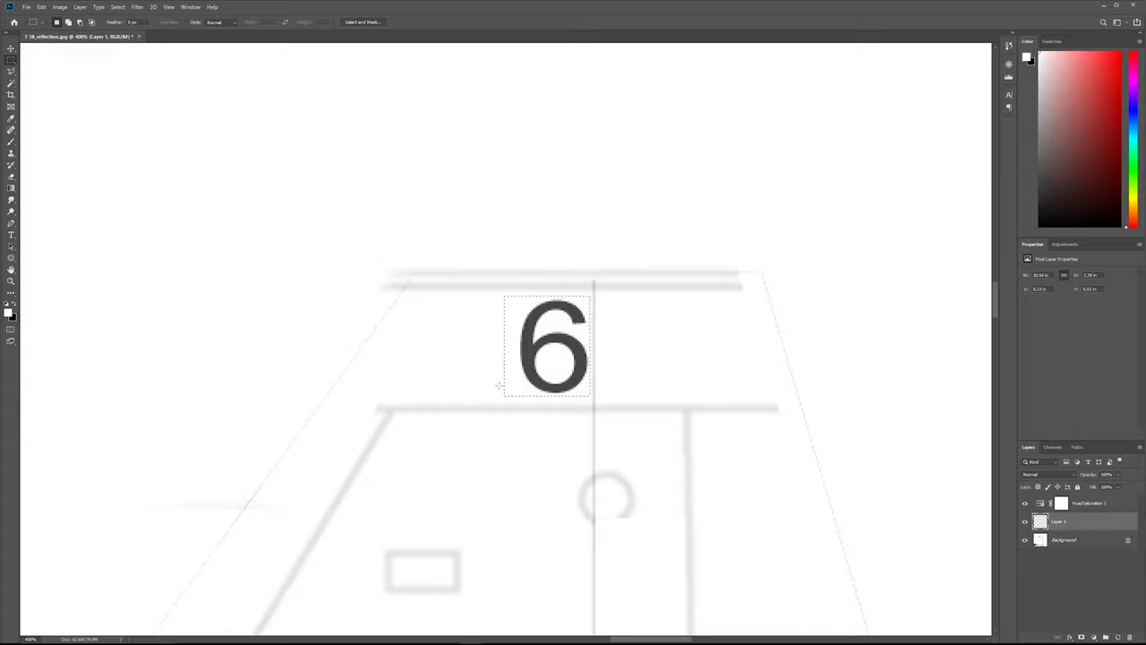
{"action": "key", "text": "alt+BackSpace"}
Step: Clone part of the tail's circular panel outline onto a new layer and transform it to rebuild the circle's missing lower edge
{"action": "scroll", "coordinate": [648, 214], "scroll_direction": "down", "scroll_amount": 4, "text": "alt"}
{"action": "scroll", "coordinate": [651, 253], "scroll_direction": "up", "scroll_amount": 5, "text": "alt"}
{"action": "key", "text": "s"}
{"action": "key", "text": "ctrl+shift+alt+n"}
{"action": "left_click", "coordinate": [613, 262]}
{"action": "key", "text": "ctrl+t"}
{"action": "left_click_drag", "start_coordinate": [642, 234], "coordinate": [642, 294]}
{"action": "key", "text": "Return"}
{"action": "key", "text": "e"}
{"action": "key", "text": "l"}
{"action": "key", "text": "ctrl+0"}
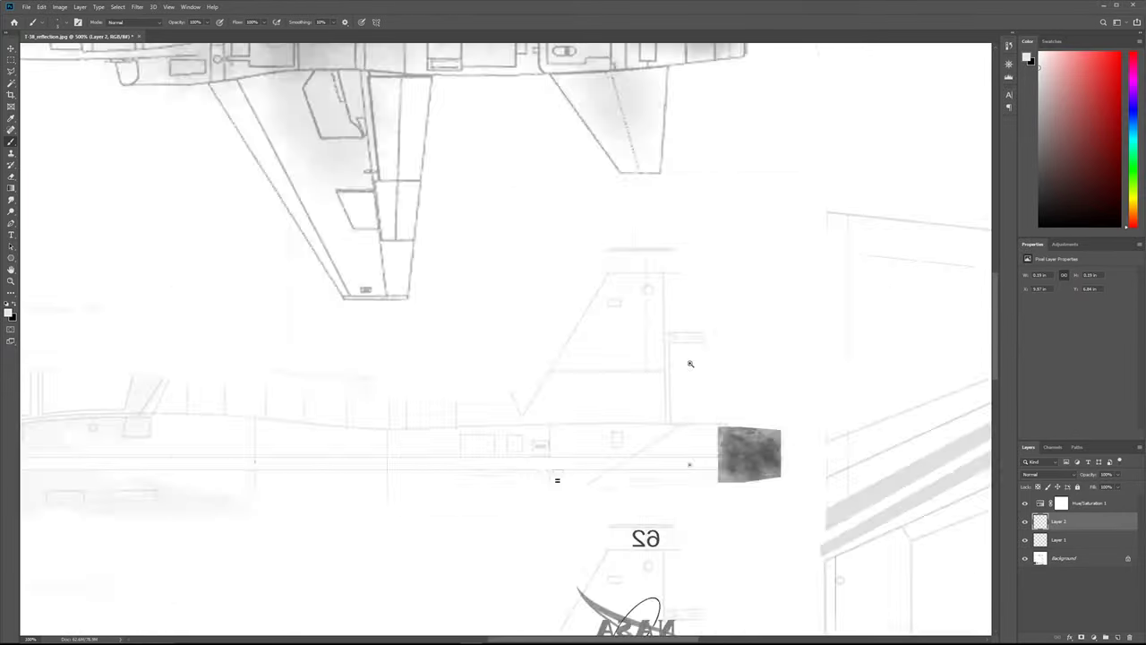
Step: Lighten a dark area near the jet's tail on the Background layer by raising the black point with Curves
{"action": "scroll", "coordinate": [905, 356], "scroll_direction": "up", "scroll_amount": 2, "text": "alt"}
{"action": "mouse_move", "coordinate": [905, 357]}
{"action": "left_mouse_down"}
{"action": "mouse_move", "coordinate": [797, 217]}
{"action": "mouse_move", "coordinate": [732, 374]}
{"action": "mouse_move", "coordinate": [903, 354]}
{"action": "mouse_move", "coordinate": [851, 430]}
{"action": "left_mouse_up"}
{"action": "left_click", "coordinate": [1064, 558]}
{"action": "key", "text": "ctrl+m"}
{"action": "left_click_drag", "start_coordinate": [1056, 68], "coordinate": [721, 76]}
{"action": "left_click_drag", "start_coordinate": [683, 233], "coordinate": [683, 183]}
{"action": "key", "text": "Return"}
Step: Lasso a small dark marking farther forward on the fuselage and lighten it with Curves
{"action": "left_click_drag", "start_coordinate": [473, 377], "coordinate": [898, 346]}
{"action": "left_click_drag", "start_coordinate": [607, 399], "coordinate": [642, 407]}
{"action": "key", "text": "ctrl+m"}
{"action": "left_click_drag", "start_coordinate": [683, 234], "coordinate": [683, 136]}
{"action": "key", "text": "Return"}
Step: Lasso the round marking on the jet's fuselage and lighten it by raising the Curves black point to an output of 215
{"action": "key", "text": "w"}
{"action": "scroll", "coordinate": [520, 338], "scroll_direction": "up", "scroll_amount": 1, "text": "alt"}
{"action": "mouse_move", "coordinate": [871, 322]}
{"action": "left_mouse_down"}
{"action": "mouse_move", "coordinate": [484, 360]}
{"action": "mouse_move", "coordinate": [505, 359]}
{"action": "left_mouse_up"}
{"action": "scroll", "coordinate": [475, 360], "scroll_direction": "up", "scroll_amount": 3, "text": "alt"}
{"action": "key", "text": "l"}
{"action": "key", "text": "ctrl+m"}
{"action": "left_click_drag", "start_coordinate": [683, 235], "coordinate": [683, 128]}
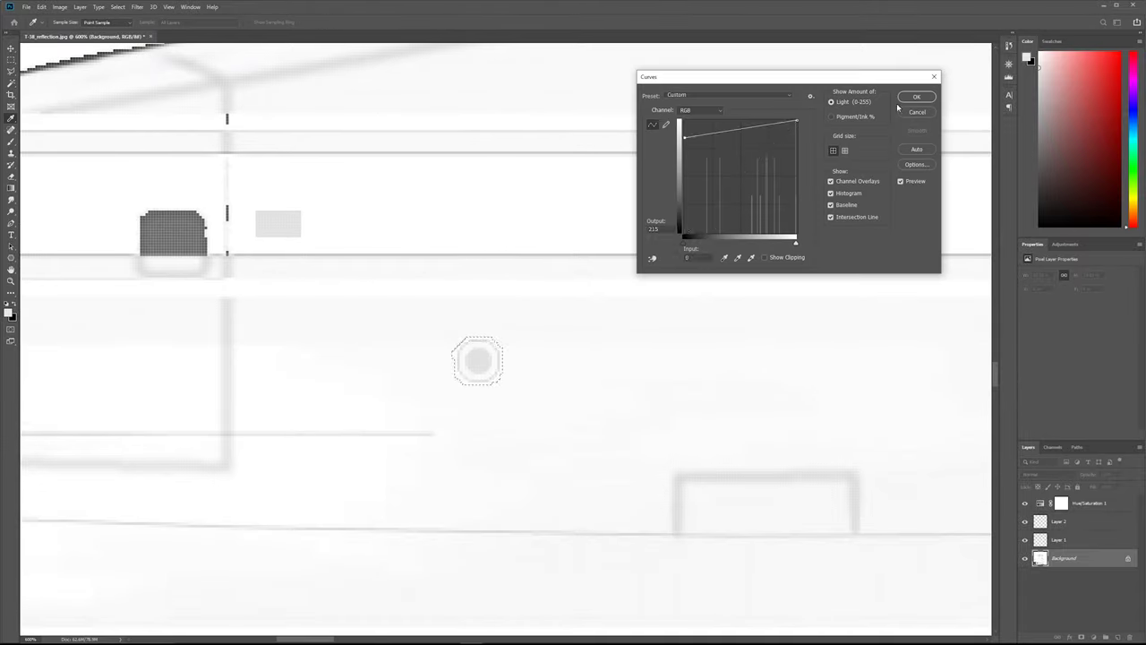
{"action": "left_click", "coordinate": [900, 103]}
Step: Marquee another dark fuselage marking and lighten it by raising the black point with Curves
{"action": "key", "text": "m"}
{"action": "left_click_drag", "start_coordinate": [467, 251], "coordinate": [562, 316]}
{"action": "key", "text": "ctrl+m"}
{"action": "left_click_drag", "start_coordinate": [683, 234], "coordinate": [683, 130]}
{"action": "key", "text": "Return"}
Step: Lasso the remaining small dark marking elsewhere along the fuselage and raise its black point with Curves
{"action": "left_click_drag", "start_coordinate": [45, 309], "coordinate": [985, 354]}
{"action": "left_click", "coordinate": [573, 351]}
{"action": "left_click", "coordinate": [400, 456]}
{"action": "key", "text": "w"}
{"action": "left_click", "coordinate": [363, 501]}
{"action": "key", "text": "ctrl+d"}
{"action": "key", "text": "l"}
{"action": "mouse_move", "coordinate": [407, 445]}
{"action": "left_mouse_down"}
{"action": "mouse_move", "coordinate": [368, 458]}
{"action": "mouse_move", "coordinate": [409, 440]}
{"action": "left_mouse_up"}
{"action": "key", "text": "ctrl+m"}
{"action": "left_click_drag", "start_coordinate": [683, 235], "coordinate": [683, 130]}
{"action": "key", "text": "Return"}
{"action": "scroll", "coordinate": [730, 335], "scroll_direction": "down", "scroll_amount": 6, "text": "alt"}
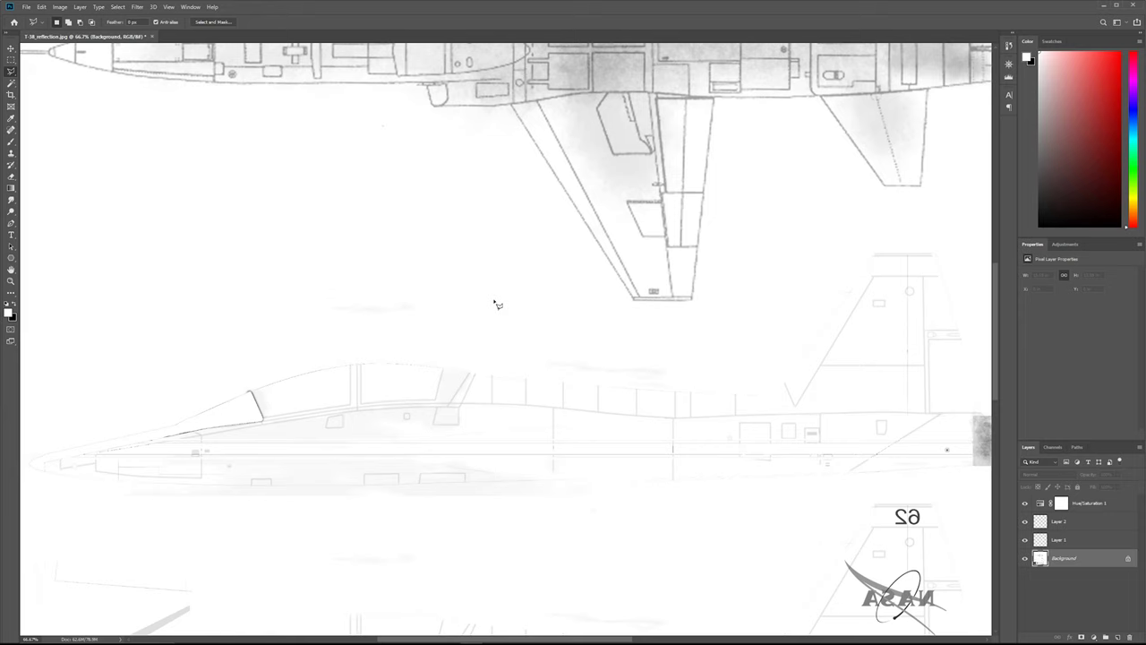
Step: Copy the whole Metal Tileable.jpg image and paste it into the T-38 reflection document
{"action": "key", "text": "alt+Tab"}
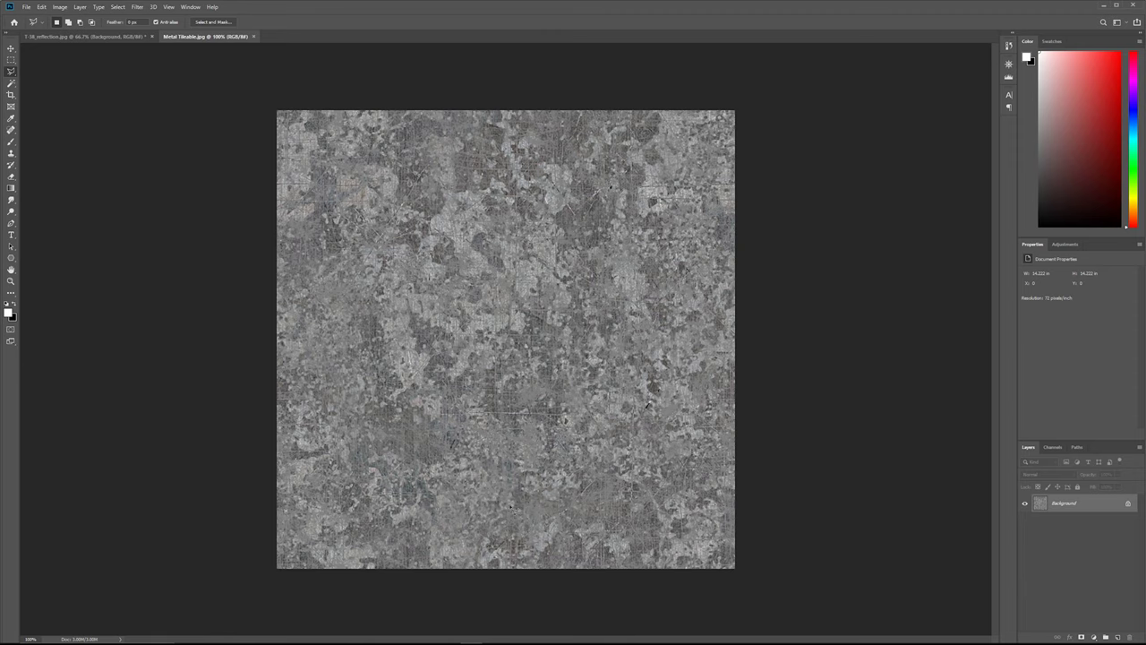
{"action": "key", "text": "ctrl+a"}
{"action": "key", "text": "ctrl+c"}
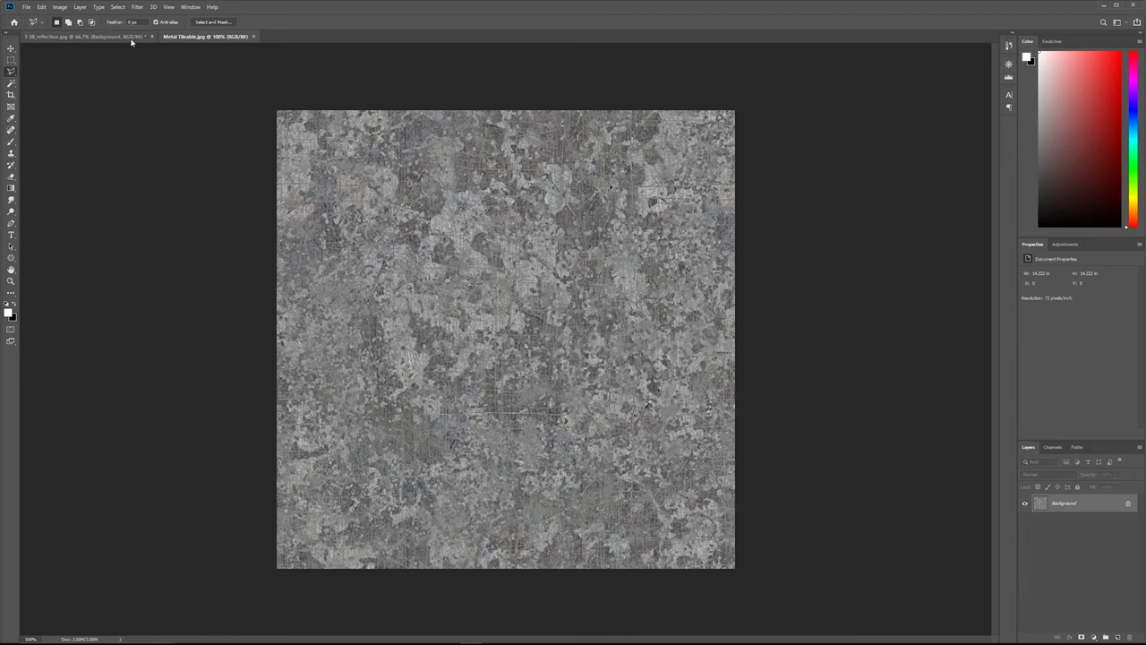
{"action": "left_click", "coordinate": [134, 38]}
{"action": "key", "text": "ctrl+v"}
Step: Position the pasted metal texture, duplicate it side by side into a row across the canvas, and merge the copies
{"action": "scroll", "coordinate": [576, 260], "scroll_direction": "down", "scroll_amount": 1, "text": "alt"}
{"action": "key", "text": "v"}
{"action": "left_click_drag", "start_coordinate": [576, 272], "coordinate": [561, 161]}
{"action": "scroll", "coordinate": [561, 161], "scroll_direction": "down", "scroll_amount": 1, "text": "alt"}
{"action": "left_click_drag", "start_coordinate": [560, 152], "coordinate": [542, 444]}
{"action": "left_click_drag", "start_coordinate": [535, 448], "coordinate": [689, 450], "text": "alt"}
{"action": "left_click_drag", "start_coordinate": [688, 452], "coordinate": [842, 455], "text": "alt"}
{"action": "left_click_drag", "start_coordinate": [768, 457], "coordinate": [922, 457], "text": "alt"}
{"action": "scroll", "coordinate": [1094, 582], "scroll_direction": "down", "scroll_amount": 2}
{"action": "left_click", "coordinate": [1072, 598], "text": "shift"}
{"action": "key", "text": "ctrl+e"}
Step: Stack copies of the merged metal texture row to cover the whole canvas and merge them into one layer
{"action": "left_click_drag", "start_coordinate": [726, 496], "coordinate": [709, 350], "text": "alt"}
{"action": "left_click_drag", "start_coordinate": [707, 359], "coordinate": [701, 204]}
{"action": "left_click_drag", "start_coordinate": [791, 198], "coordinate": [721, 286]}
{"action": "left_click_drag", "start_coordinate": [720, 282], "coordinate": [715, 141], "text": "alt"}
{"action": "scroll", "coordinate": [1061, 599], "scroll_direction": "down", "scroll_amount": 2}
{"action": "left_click", "coordinate": [1060, 606], "text": "shift"}
{"action": "key", "text": "ctrl+e"}
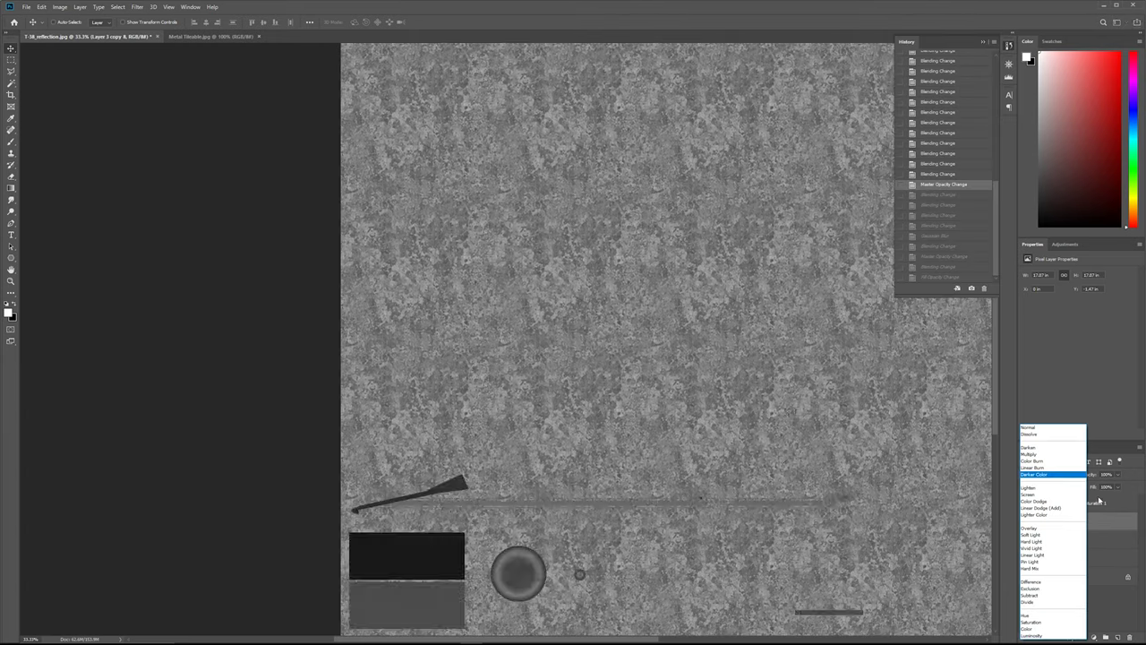
Step: Set the metal texture layer's blending mode to Difference
{"action": "left_click", "coordinate": [1099, 503]}
{"action": "left_click", "coordinate": [1061, 475]}
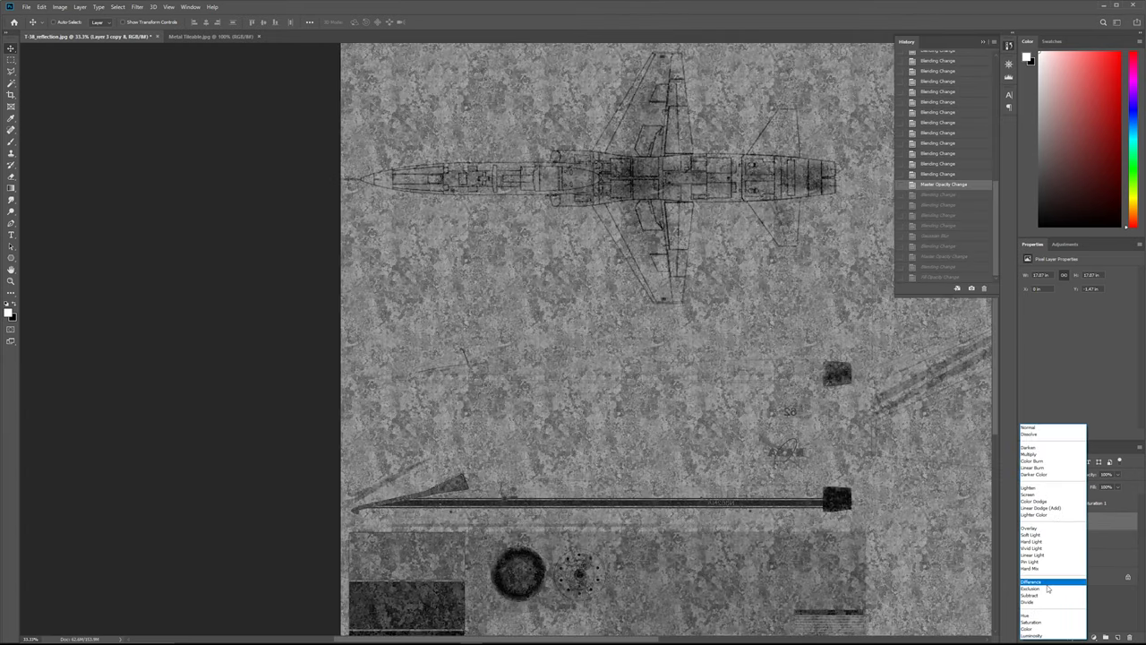
{"action": "left_click", "coordinate": [1046, 584]}
{"action": "key", "text": "ctrl+plus"}
{"action": "left_click_drag", "start_coordinate": [699, 52], "coordinate": [615, 275]}
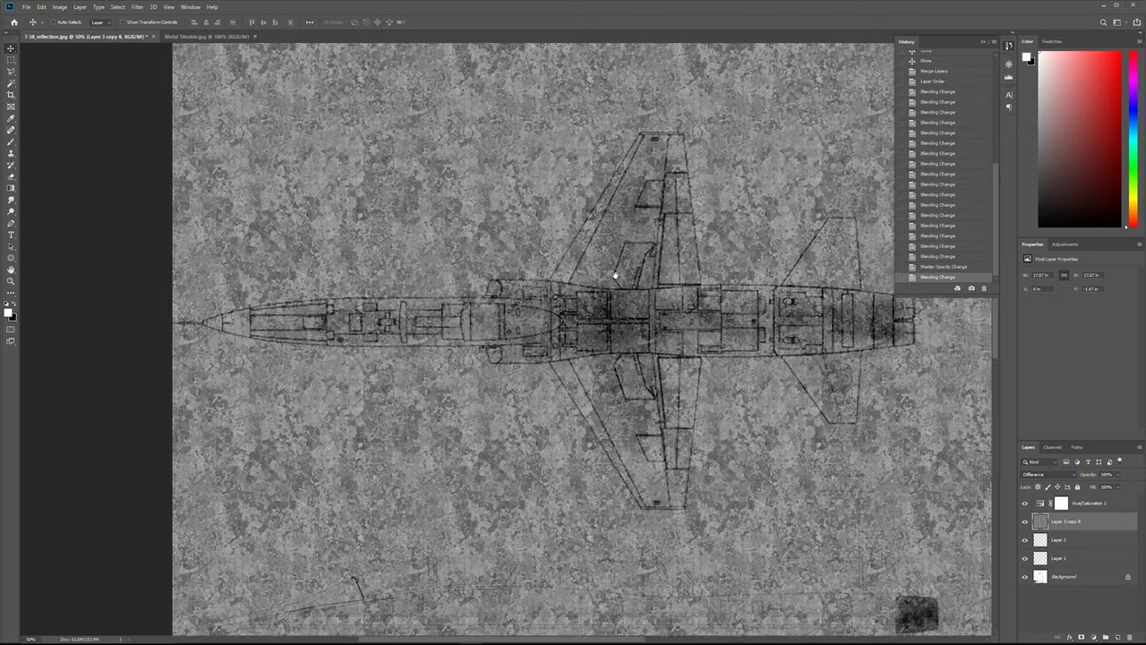
{"action": "scroll", "coordinate": [615, 275], "scroll_direction": "down", "scroll_amount": 5}
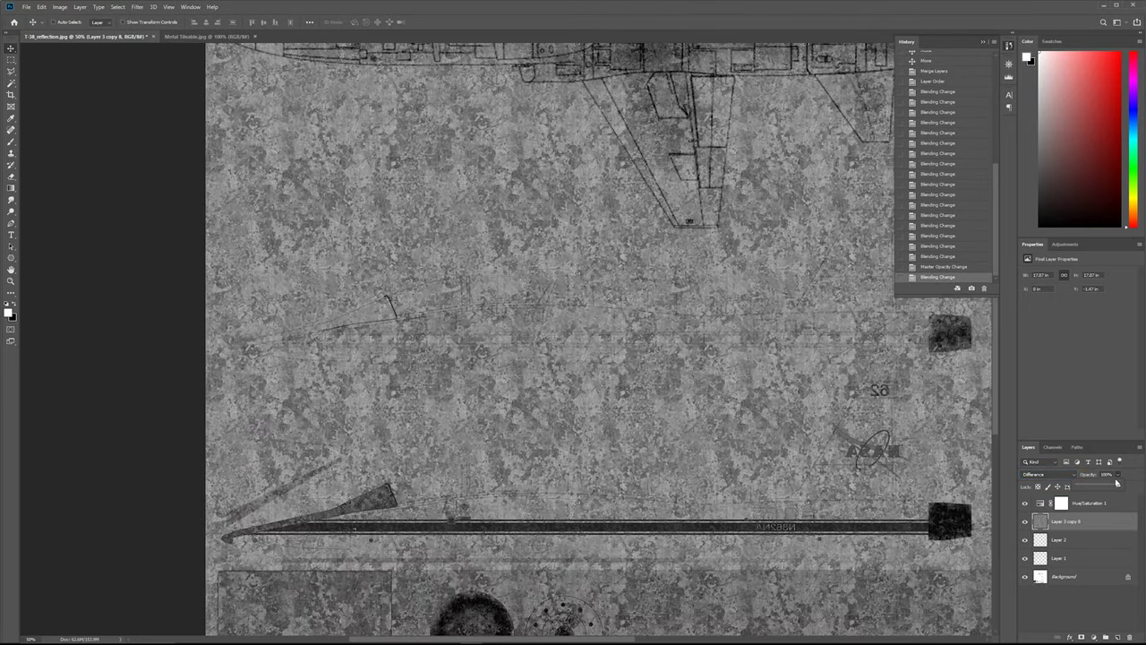
Step: Reduce the metal texture layer's opacity to 37% and inspect it over the jet's panels
{"action": "left_click_drag", "start_coordinate": [1117, 483], "coordinate": [1091, 489]}
{"action": "mouse_move", "coordinate": [719, 466]}
{"action": "left_mouse_down"}
{"action": "mouse_move", "coordinate": [718, 504]}
{"action": "mouse_move", "coordinate": [714, 446]}
{"action": "left_mouse_up"}
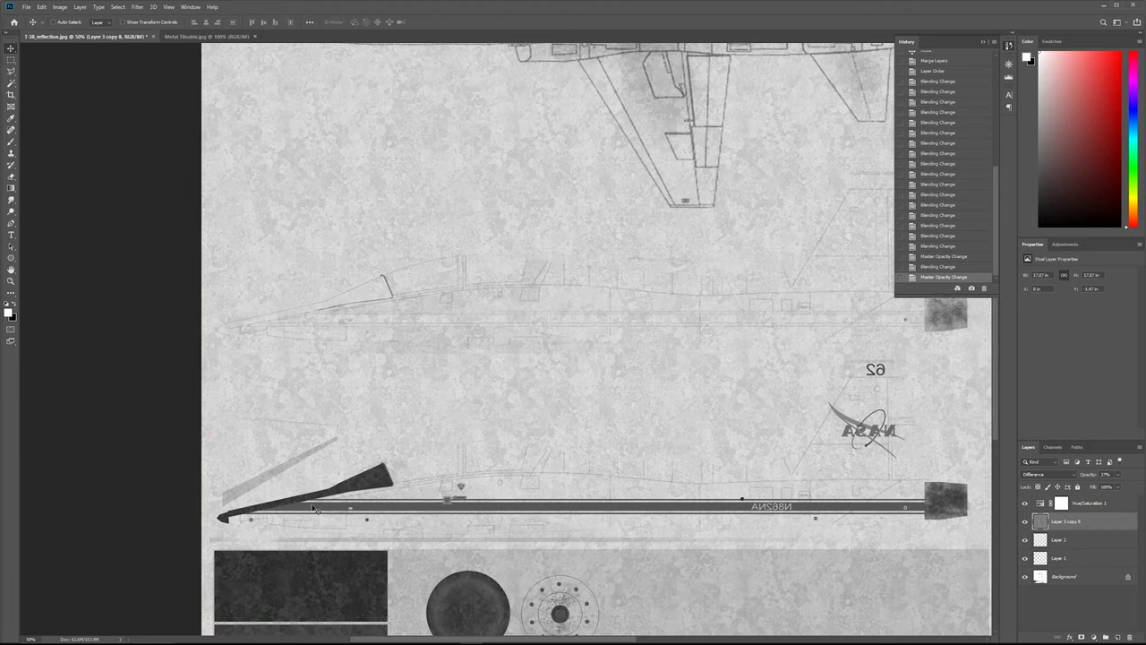
{"action": "left_click_drag", "start_coordinate": [672, 504], "coordinate": [675, 551]}
{"action": "key", "text": "ctrl+plus"}
{"action": "left_click_drag", "start_coordinate": [595, 465], "coordinate": [550, 551]}
{"action": "key", "text": "ctrl+minus"}
{"action": "left_click_drag", "start_coordinate": [606, 499], "coordinate": [629, 433]}
{"action": "key", "text": "ctrl+plus"}
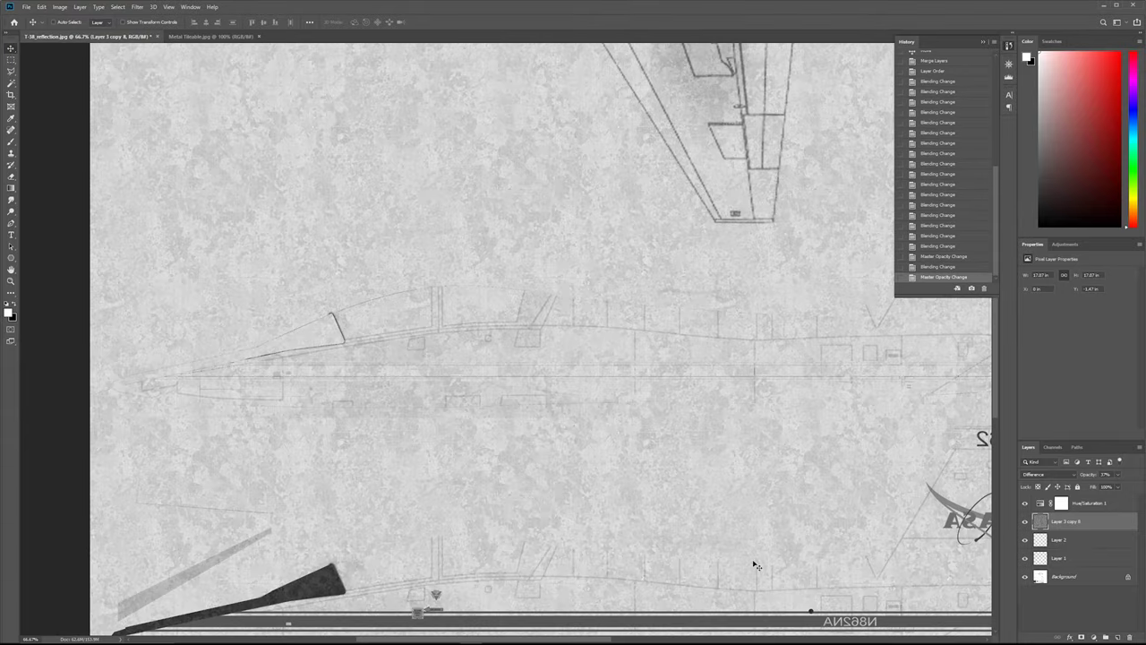
Step: Soften the metal texture layer with a Gaussian Blur of 2.7 pixels
{"action": "left_click", "coordinate": [137, 6]}
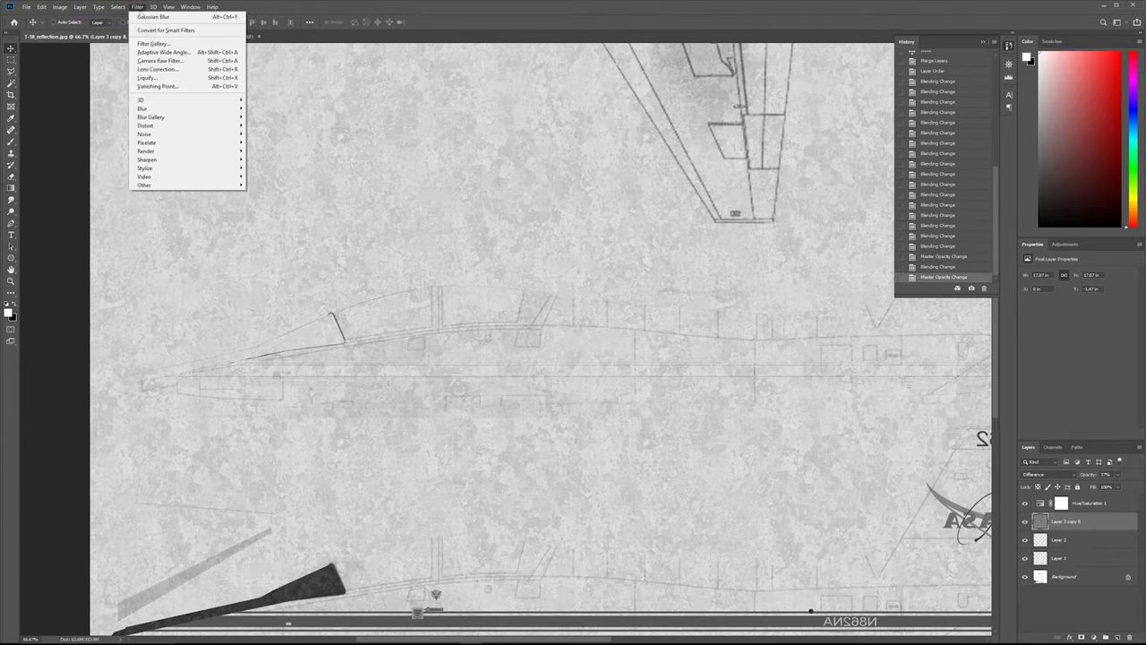
{"action": "mouse_move", "coordinate": [206, 107]}
{"action": "left_click", "coordinate": [269, 141]}
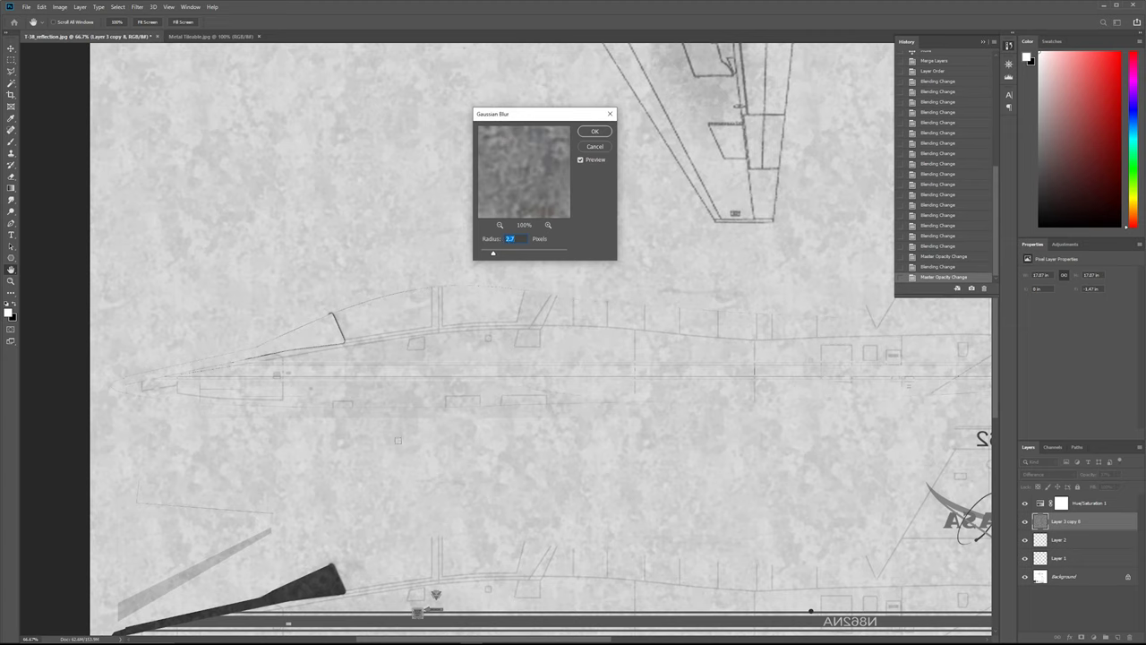
{"action": "left_click", "coordinate": [593, 132]}
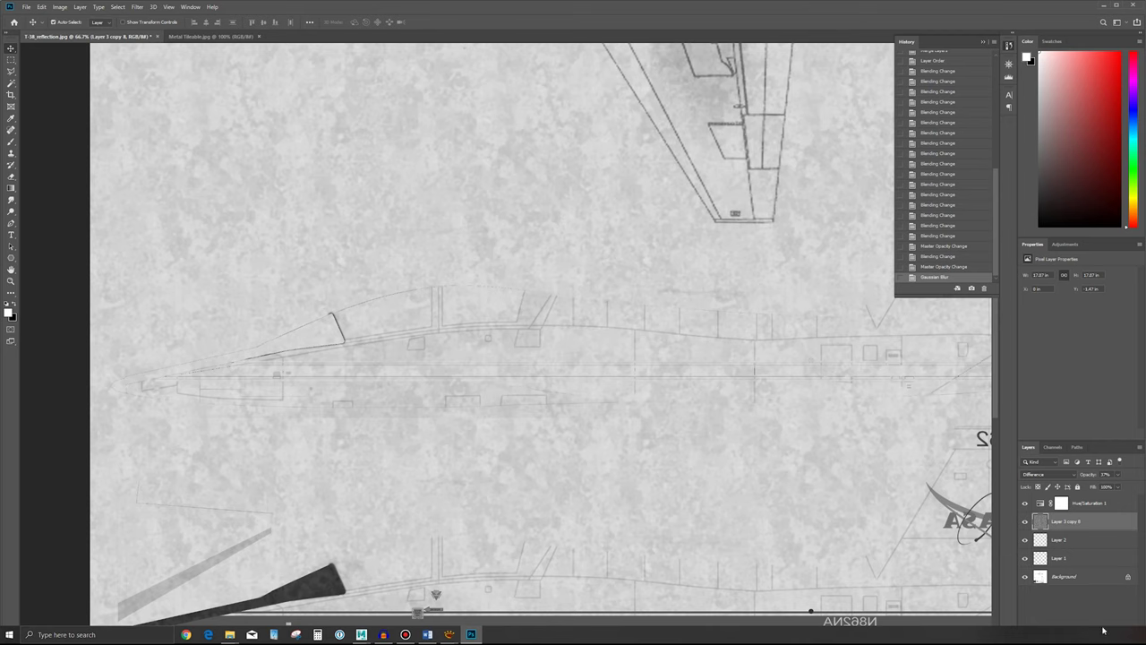
Step: Increase the metal texture layer's contrast with an S-shaped Curves adjustment
{"action": "key", "text": "ctrl+m"}
{"action": "left_click_drag", "start_coordinate": [765, 151], "coordinate": [761, 143]}
{"action": "left_click_drag", "start_coordinate": [706, 205], "coordinate": [704, 230]}
{"action": "left_click_drag", "start_coordinate": [761, 143], "coordinate": [758, 140]}
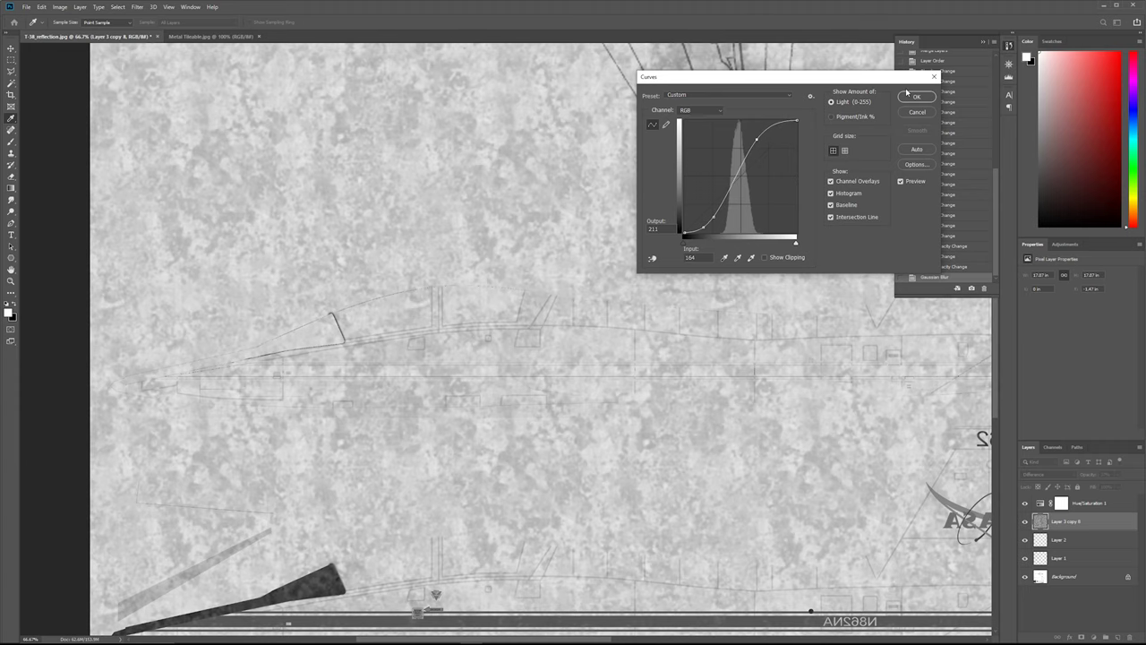
{"action": "left_click", "coordinate": [908, 96]}
Step: Try a higher opacity on the metal texture layer and inspect its strength across the jet
{"action": "left_click", "coordinate": [1115, 476]}
{"action": "left_click", "coordinate": [1117, 477]}
{"action": "left_click_drag", "start_coordinate": [1111, 485], "coordinate": [1115, 486]}
{"action": "left_click_drag", "start_coordinate": [778, 400], "coordinate": [436, 438]}
{"action": "left_click_drag", "start_coordinate": [460, 174], "coordinate": [602, 169]}
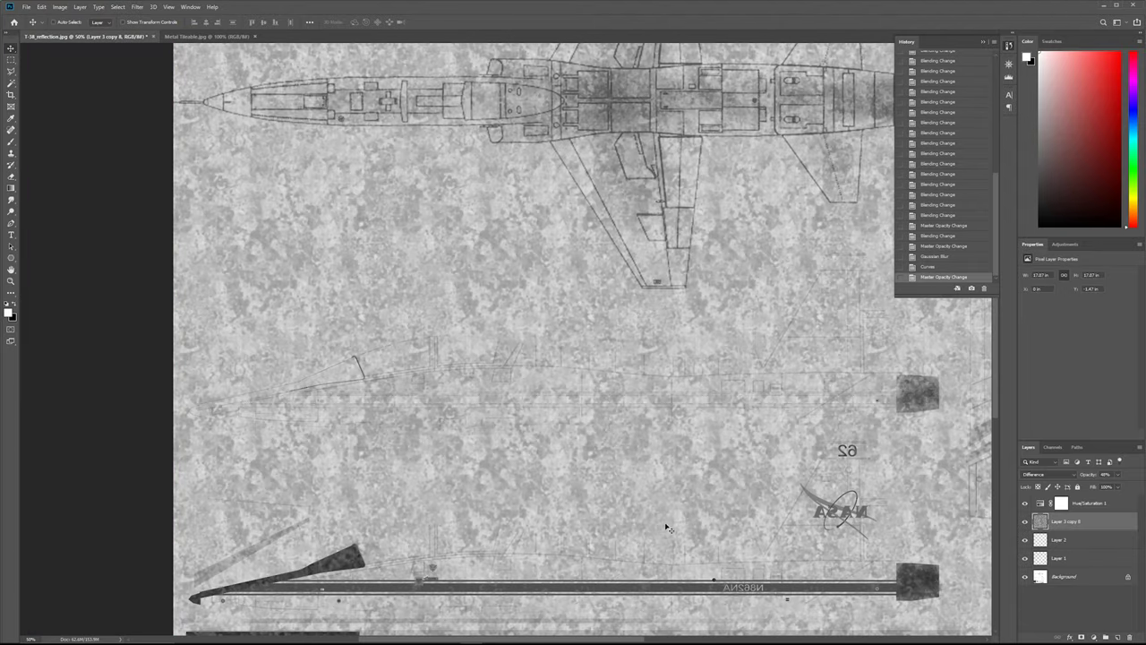
{"action": "left_click_drag", "start_coordinate": [683, 502], "coordinate": [635, 425]}
{"action": "scroll", "coordinate": [666, 442], "scroll_direction": "up", "scroll_amount": 1, "text": "alt"}
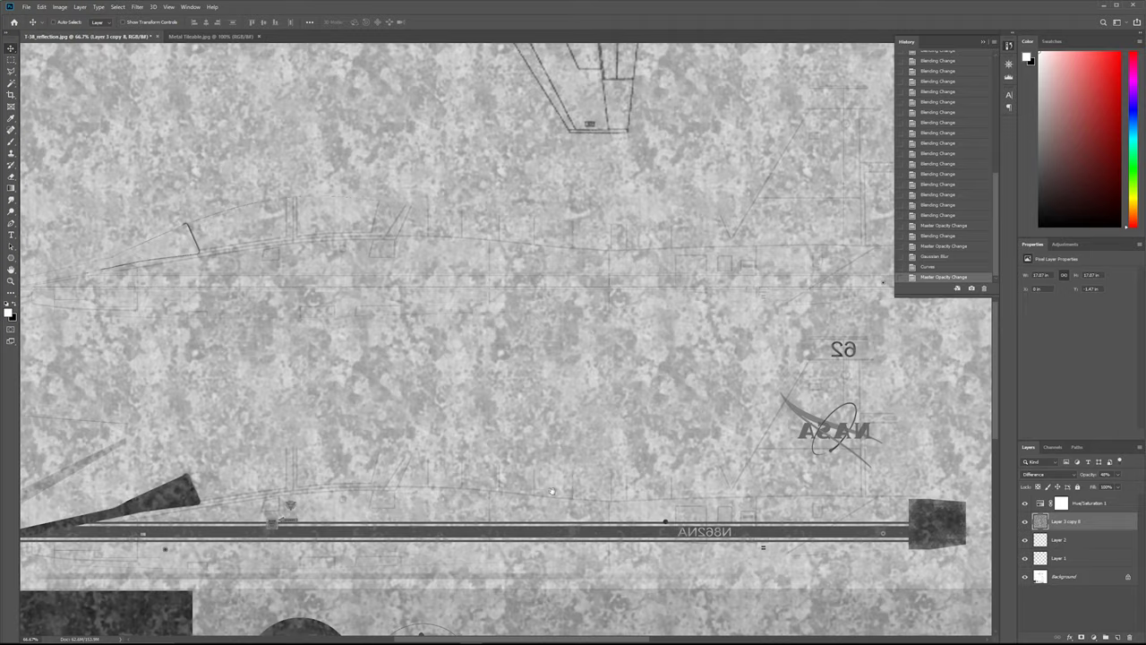
{"action": "scroll", "coordinate": [555, 491], "scroll_direction": "down", "scroll_amount": 1, "text": "alt"}
{"action": "scroll", "coordinate": [627, 465], "scroll_direction": "down", "scroll_amount": 1, "text": "alt"}
{"action": "key", "text": "ctrl+z"}
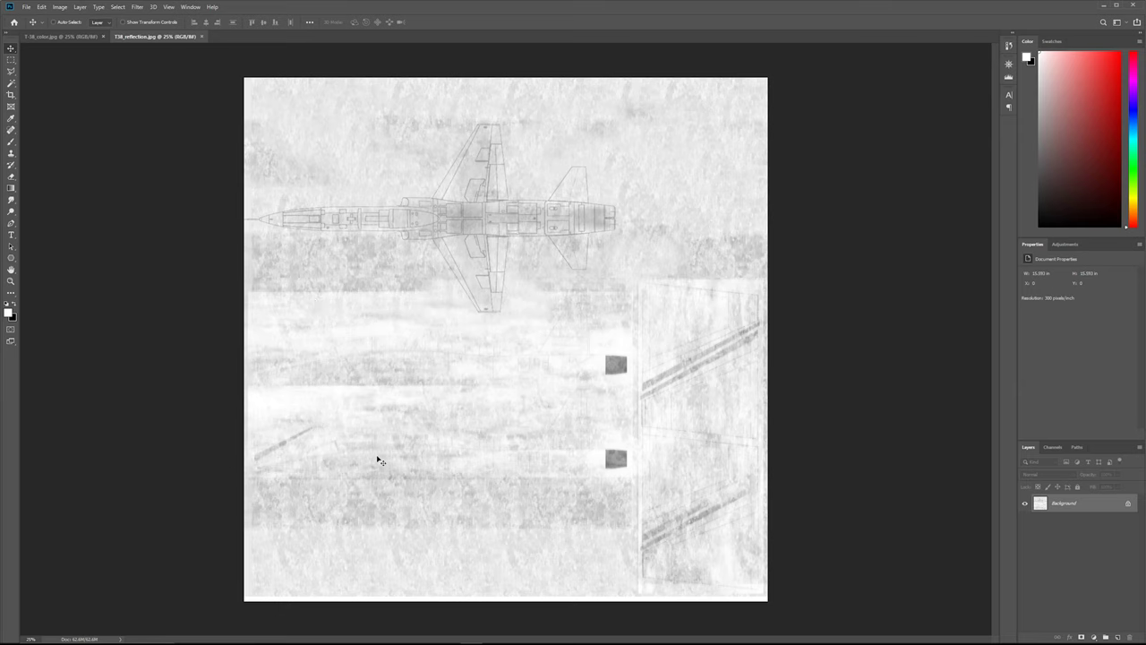
Step: Examine the weathering and panel lines in the finished T38_reflection.jpg map up close
{"action": "scroll", "coordinate": [330, 371], "scroll_direction": "up", "scroll_amount": 1, "text": "alt"}
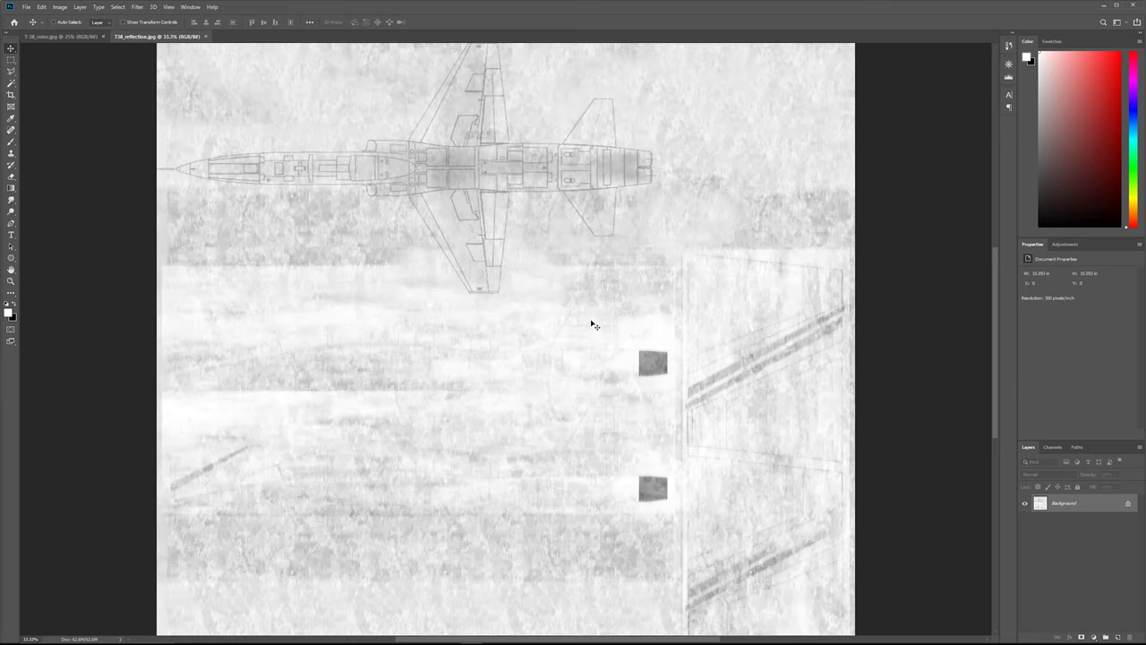
{"action": "left_click_drag", "start_coordinate": [501, 365], "coordinate": [597, 314]}
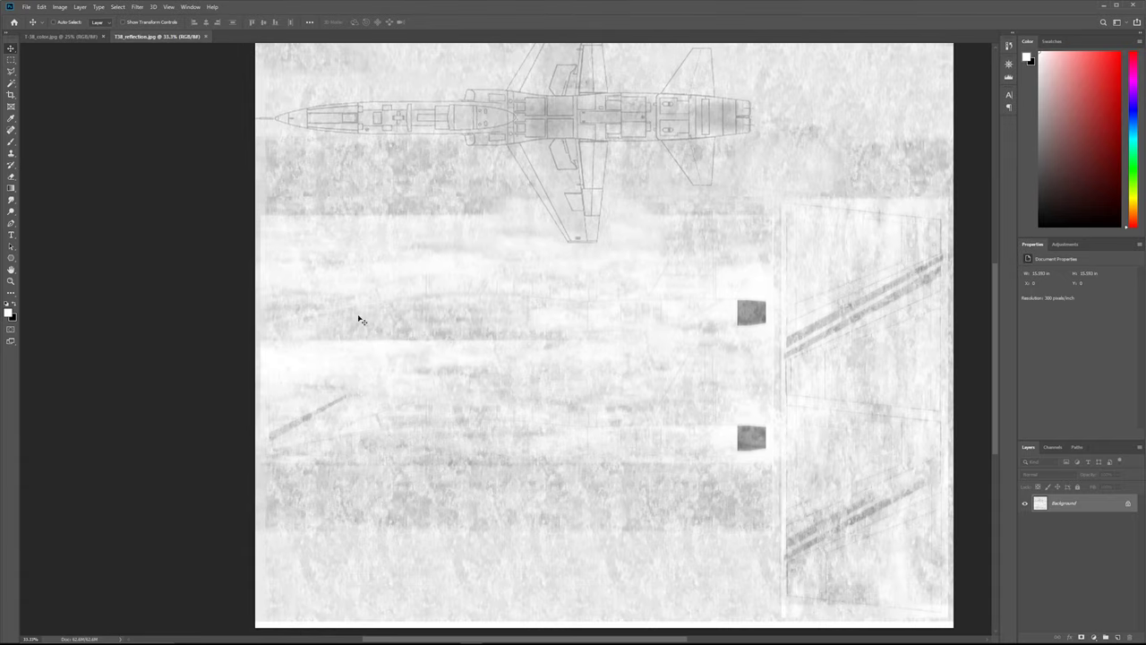
{"action": "triple_click", "coordinate": [357, 340], "text": "ctrl"}
{"action": "left_click_drag", "start_coordinate": [806, 295], "coordinate": [367, 271]}
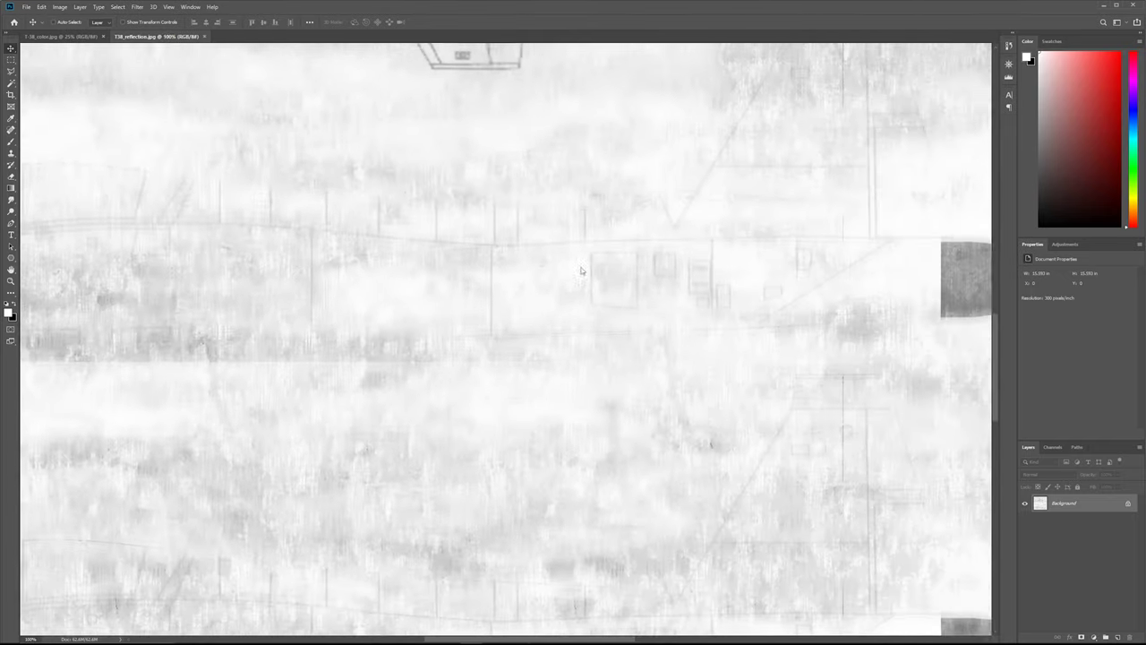
{"action": "left_click_drag", "start_coordinate": [637, 204], "coordinate": [417, 192]}
{"action": "left_click_drag", "start_coordinate": [544, 268], "coordinate": [421, 200]}
{"action": "scroll", "coordinate": [421, 200], "scroll_direction": "down", "scroll_amount": 4, "text": "alt"}
{"action": "scroll", "coordinate": [489, 310], "scroll_direction": "up", "scroll_amount": 1, "text": "alt"}
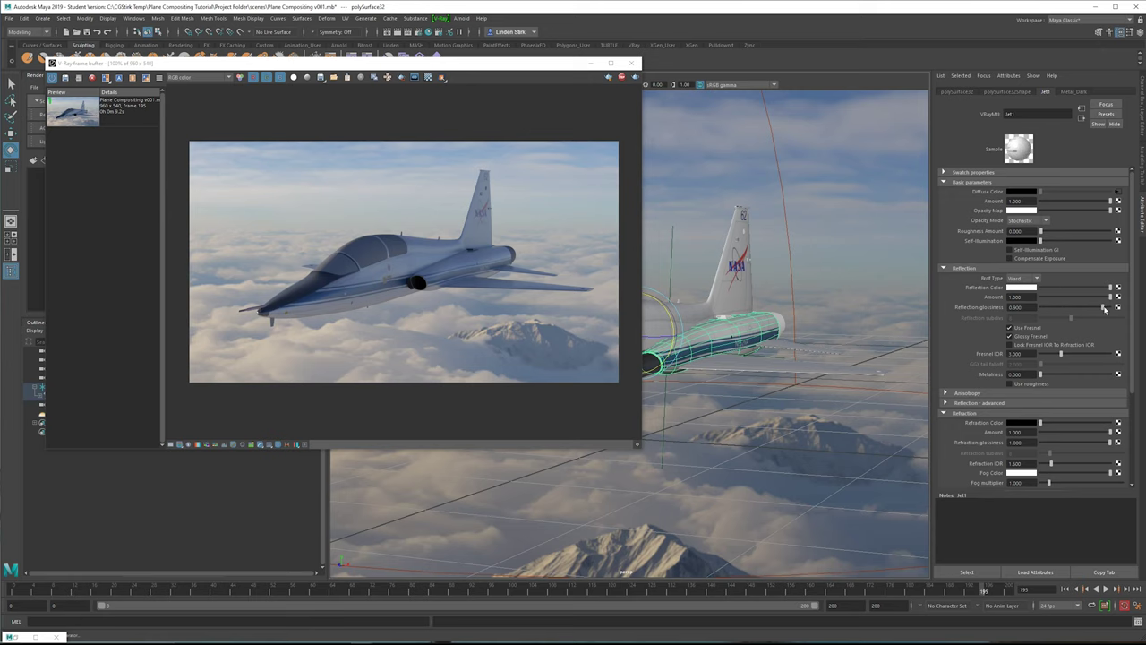
Step: In Maya, lower the Jet1 material's reflection glossiness to 0.882 and map its reflection color with the file T38_reflection.jpg
{"action": "mouse_move", "coordinate": [1103, 308]}
{"action": "left_mouse_down"}
{"action": "mouse_move", "coordinate": [1044, 311]}
{"action": "mouse_move", "coordinate": [1101, 310]}
{"action": "left_mouse_up"}
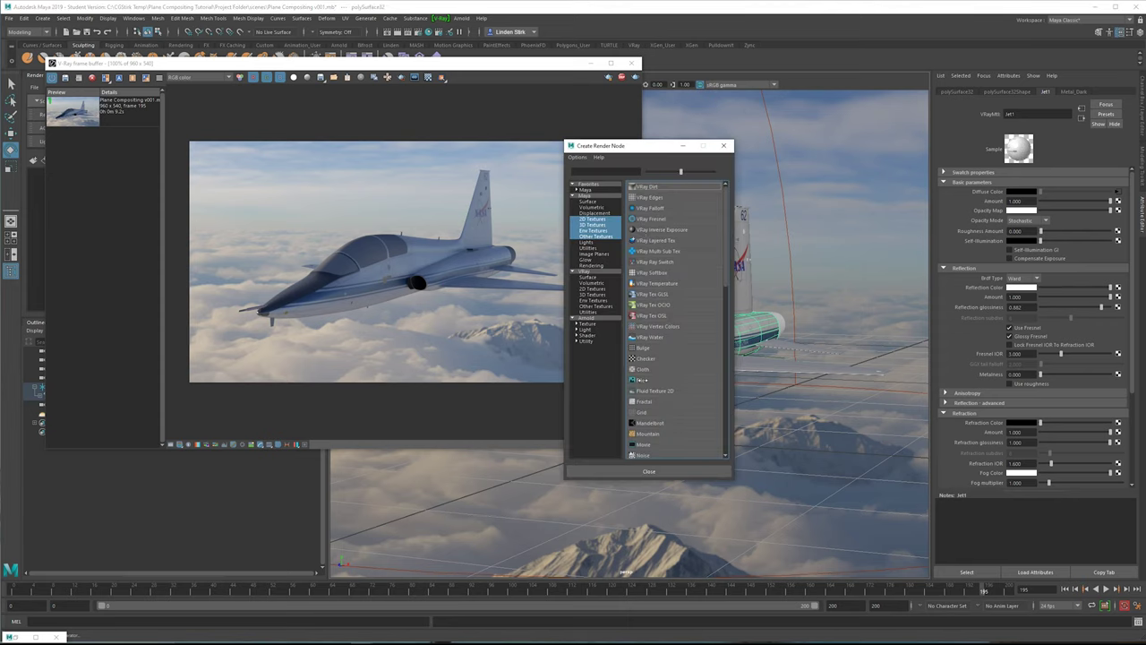
{"action": "left_click", "coordinate": [641, 379]}
{"action": "left_click", "coordinate": [1124, 214]}
{"action": "double_click", "coordinate": [511, 219]}
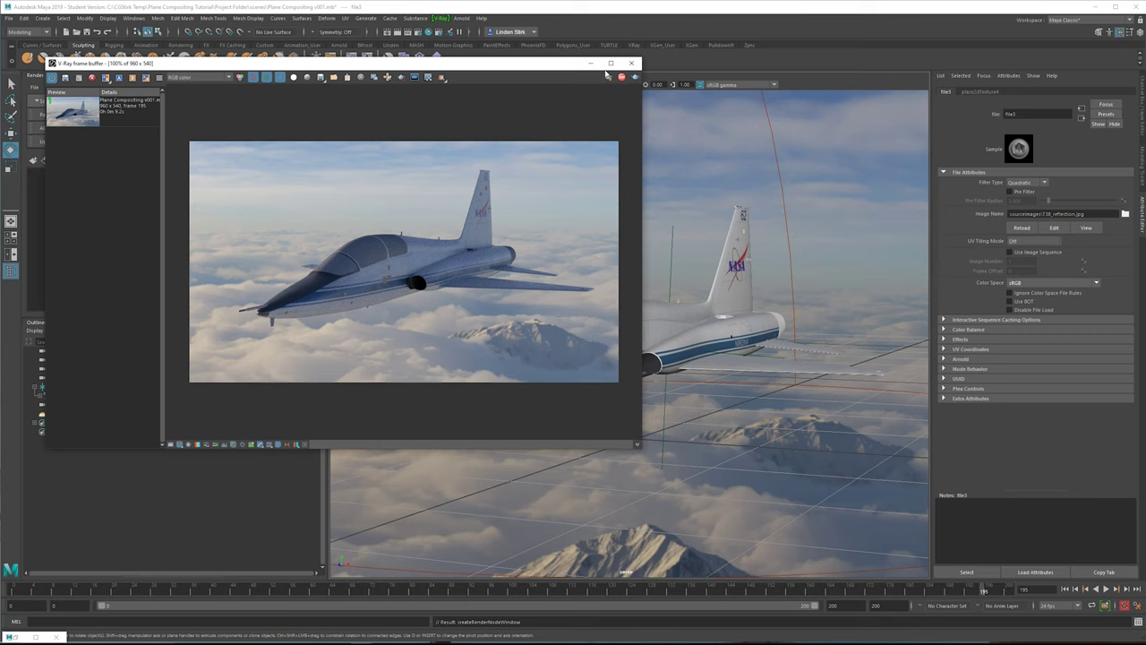
{"action": "mouse_move", "coordinate": [537, 64]}
{"action": "left_mouse_down"}
{"action": "mouse_move", "coordinate": [510, 69]}
{"action": "mouse_move", "coordinate": [523, 58]}
{"action": "left_mouse_up"}
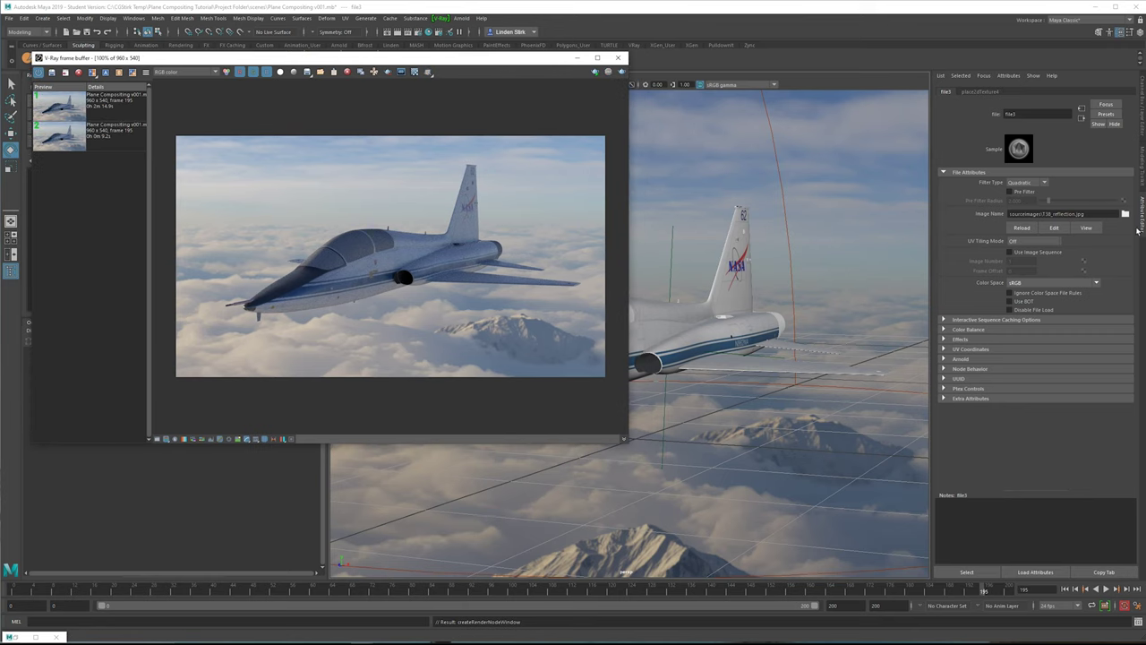
Step: Map the Jet1 material's reflection glossiness with a File texture, load its image, and render the jet again
{"action": "left_click", "coordinate": [1082, 118]}
{"action": "left_click", "coordinate": [1118, 307]}
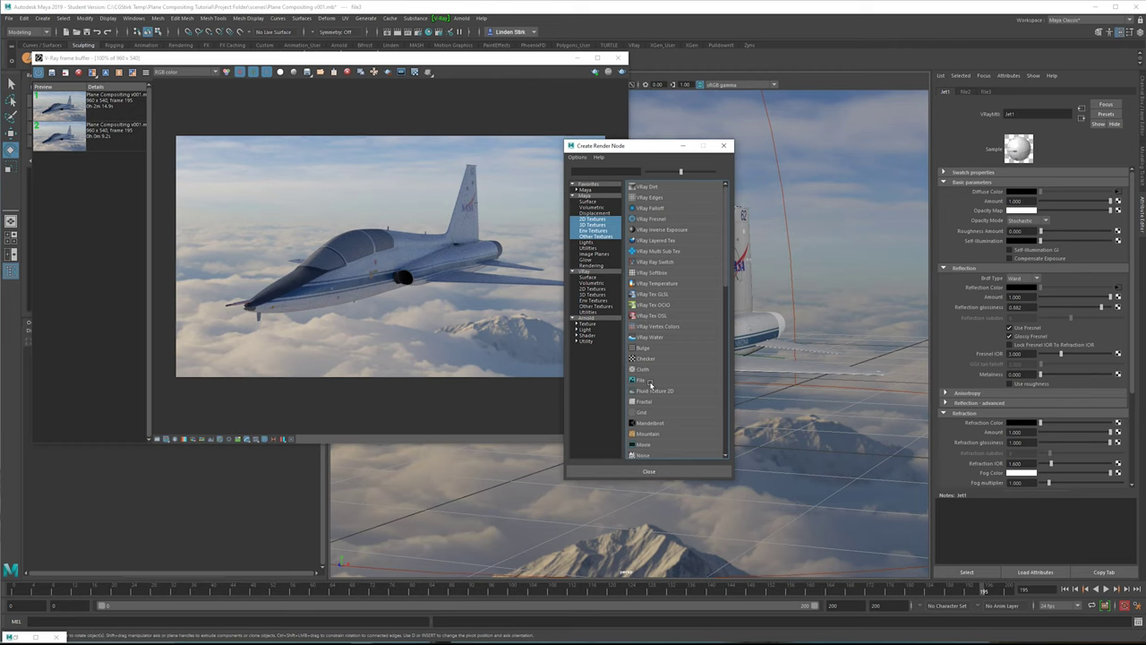
{"action": "left_click", "coordinate": [648, 382]}
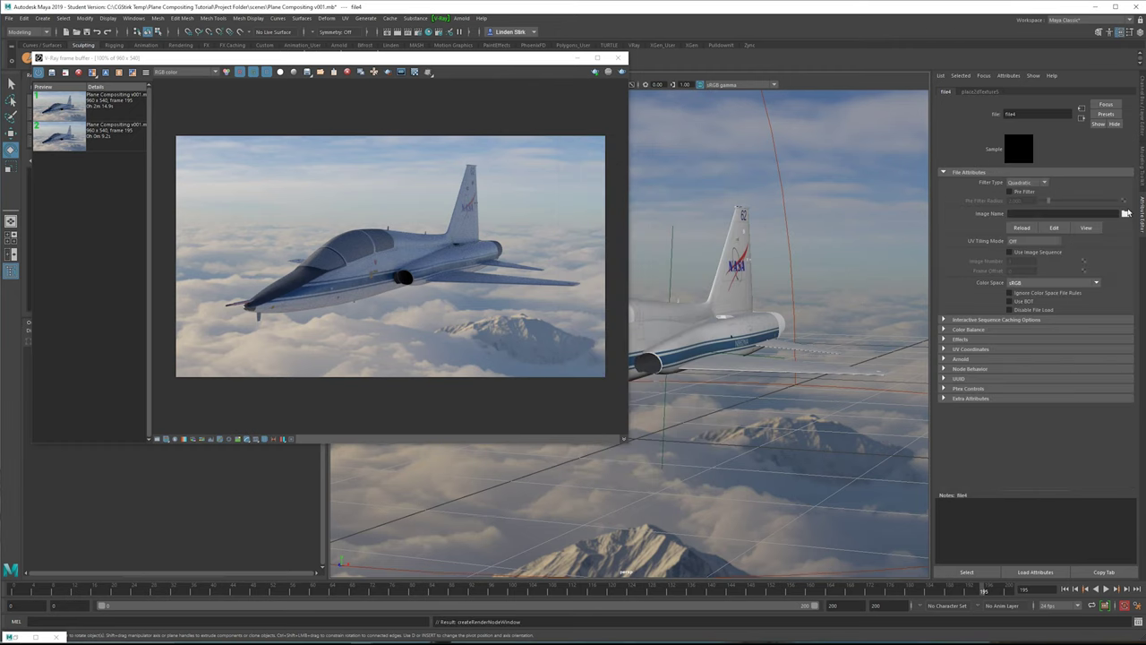
{"action": "left_click", "coordinate": [1127, 213]}
{"action": "double_click", "coordinate": [526, 221]}
{"action": "left_click", "coordinate": [595, 74]}
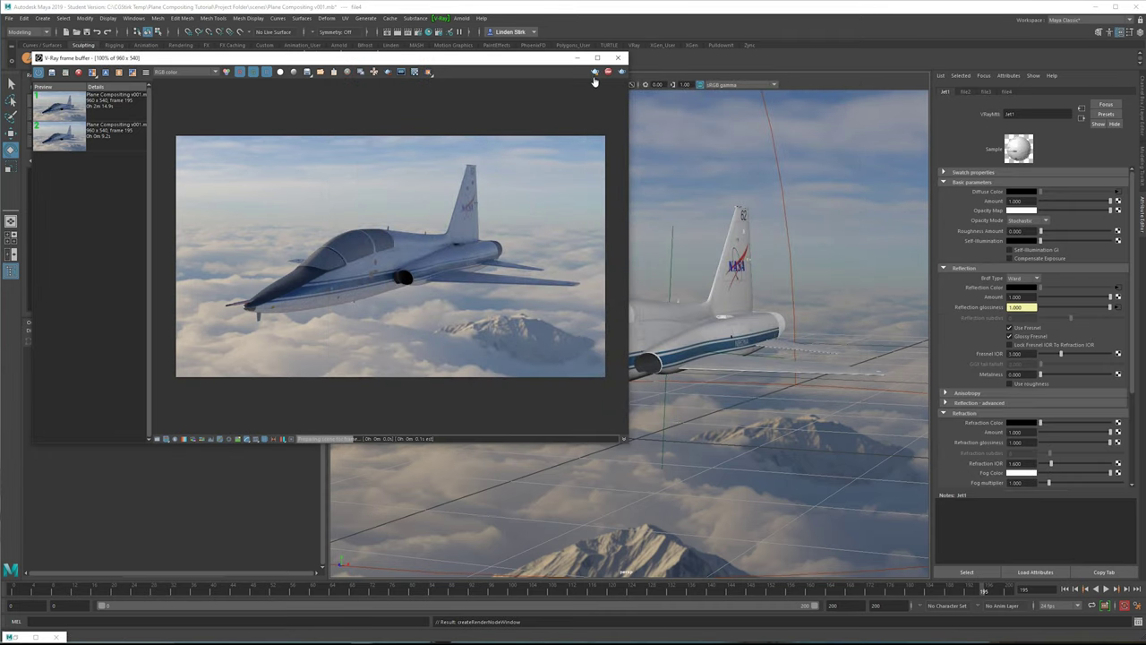
Step: Examine the mapped reflections on the jet's engine intake, fuselage and tail up close in the render
{"action": "scroll", "coordinate": [400, 274], "scroll_direction": "up", "scroll_amount": 2}
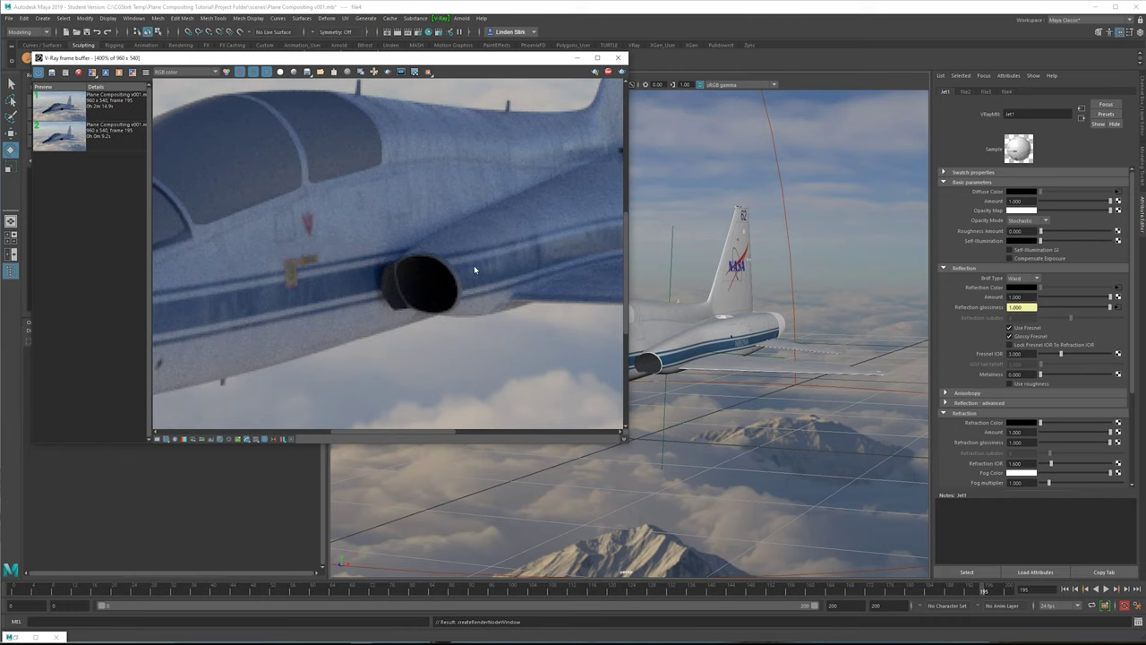
{"action": "middle_click_drag", "start_coordinate": [475, 269], "coordinate": [342, 328]}
{"action": "scroll", "coordinate": [500, 310], "scroll_direction": "up", "scroll_amount": 1}
{"action": "middle_click_drag", "start_coordinate": [499, 311], "coordinate": [227, 359]}
{"action": "middle_click_drag", "start_coordinate": [385, 309], "coordinate": [337, 322]}
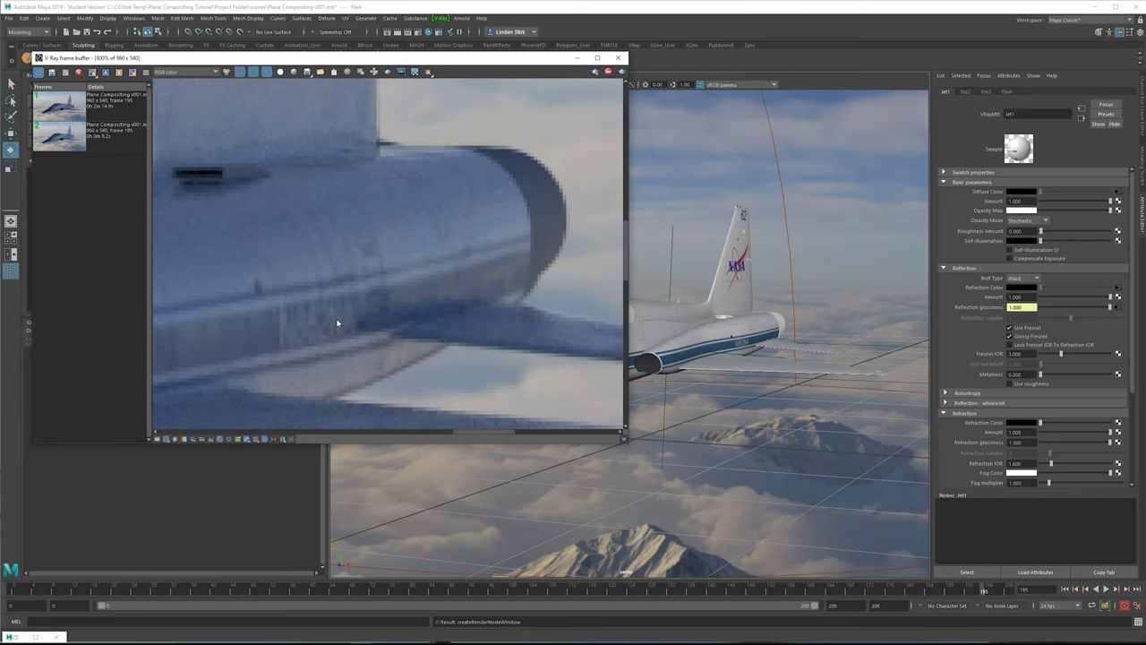
{"action": "scroll", "coordinate": [337, 323], "scroll_direction": "down", "scroll_amount": 2}
{"action": "scroll", "coordinate": [337, 312], "scroll_direction": "up", "scroll_amount": 1}
{"action": "scroll", "coordinate": [263, 313], "scroll_direction": "down", "scroll_amount": 2}
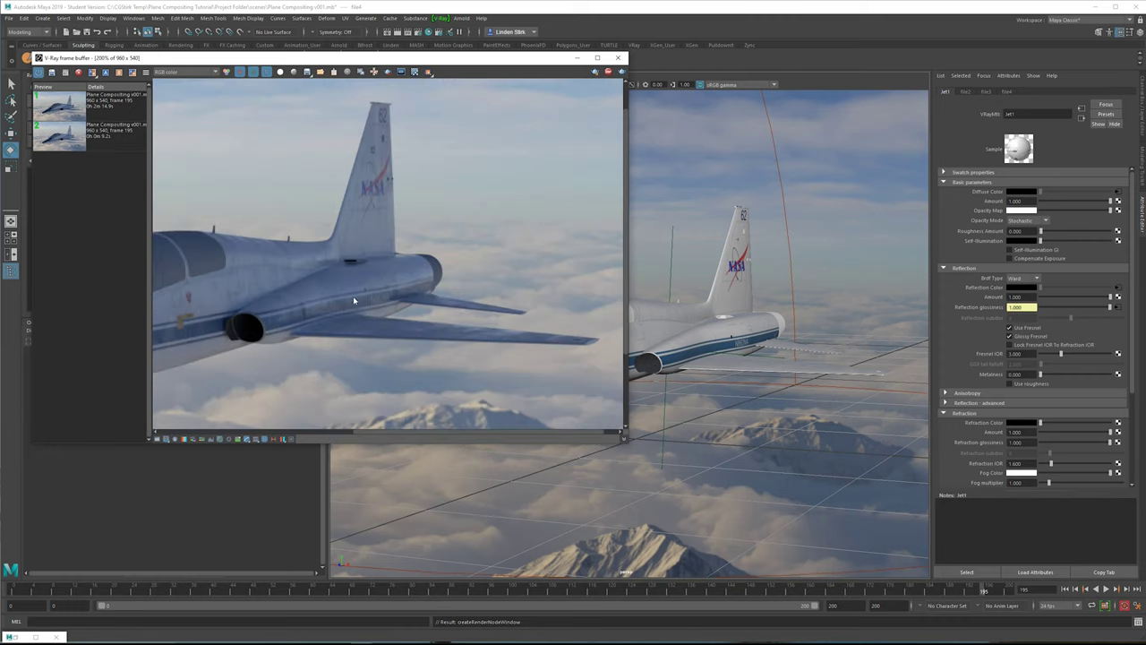
Step: Render the jet once more and compare the oldest and newest renders in the history around the cockpit and intake
{"action": "left_click", "coordinate": [622, 72]}
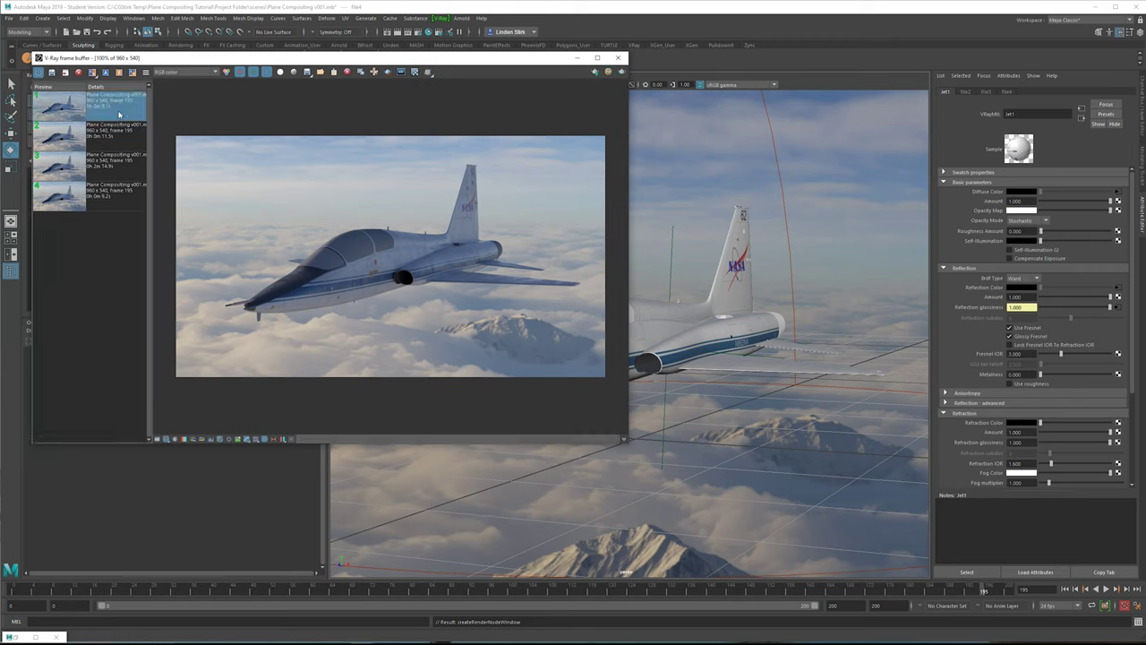
{"action": "left_click", "coordinate": [120, 199]}
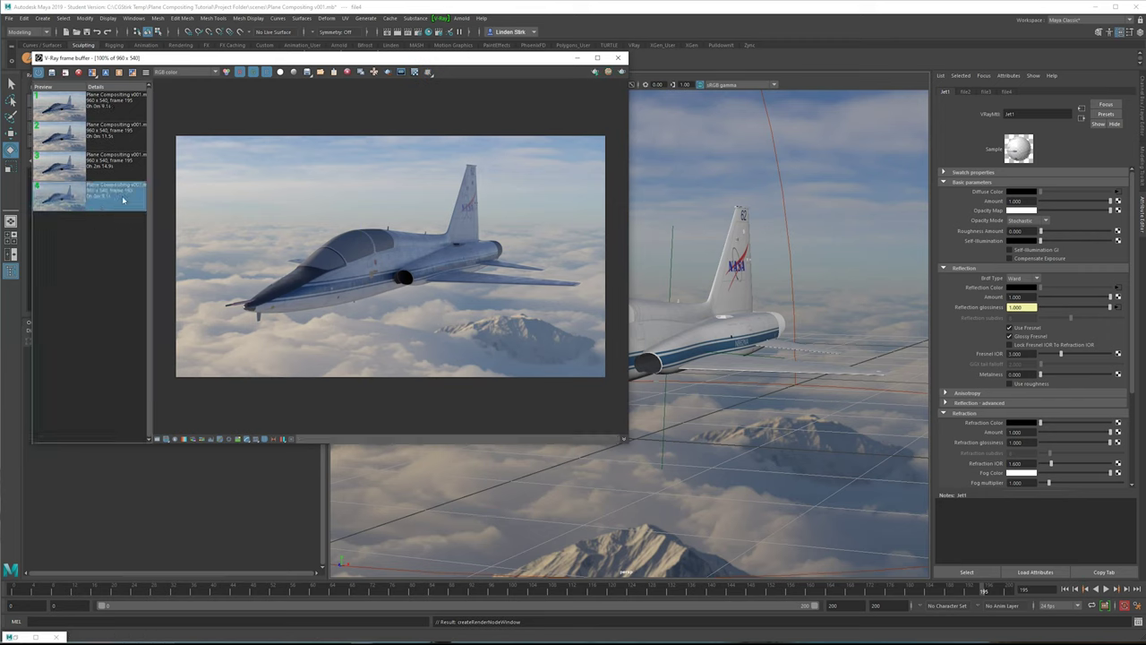
{"action": "scroll", "coordinate": [351, 231], "scroll_direction": "up", "scroll_amount": 2}
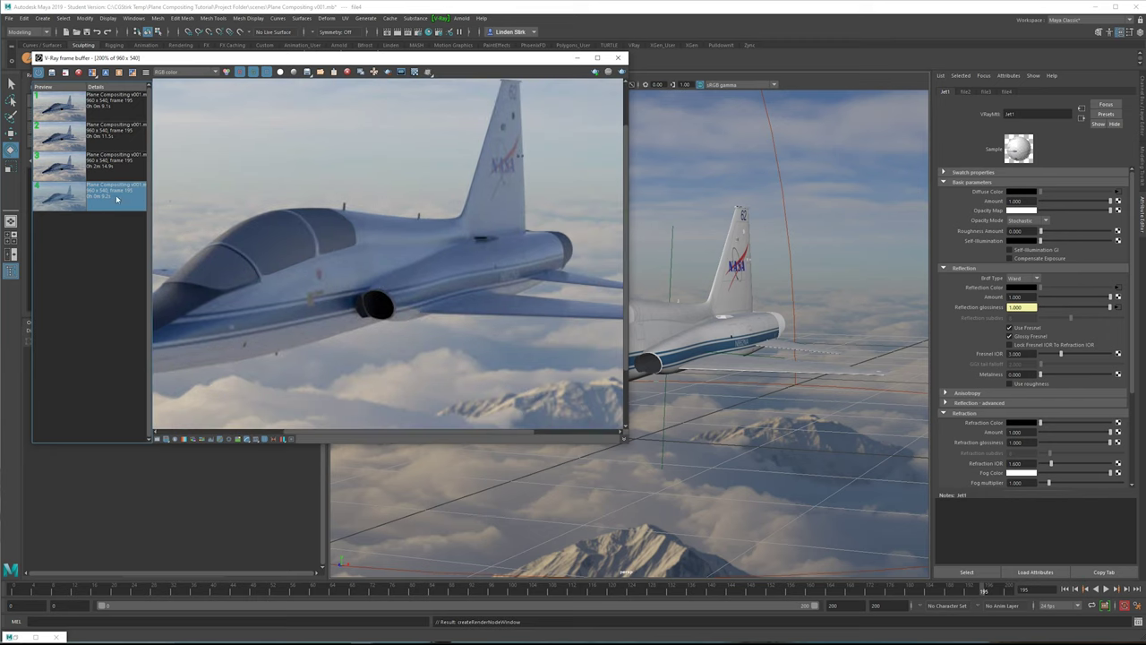
{"action": "middle_click_drag", "start_coordinate": [436, 287], "coordinate": [466, 235]}
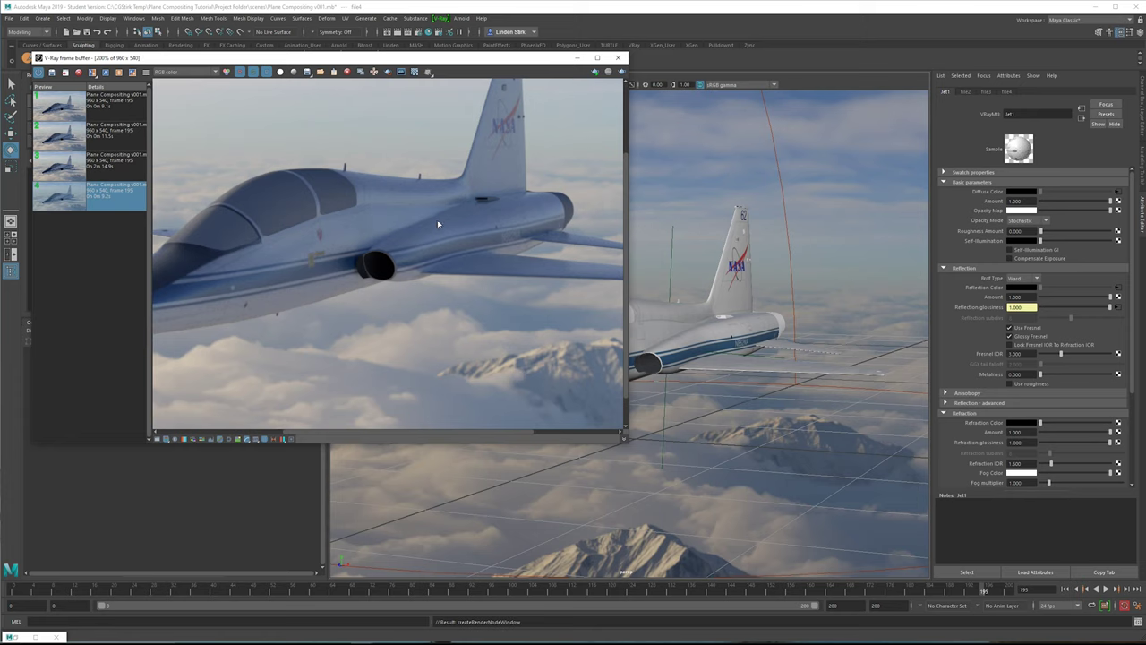
{"action": "middle_click_drag", "start_coordinate": [438, 224], "coordinate": [433, 221]}
{"action": "left_click", "coordinate": [109, 111]}
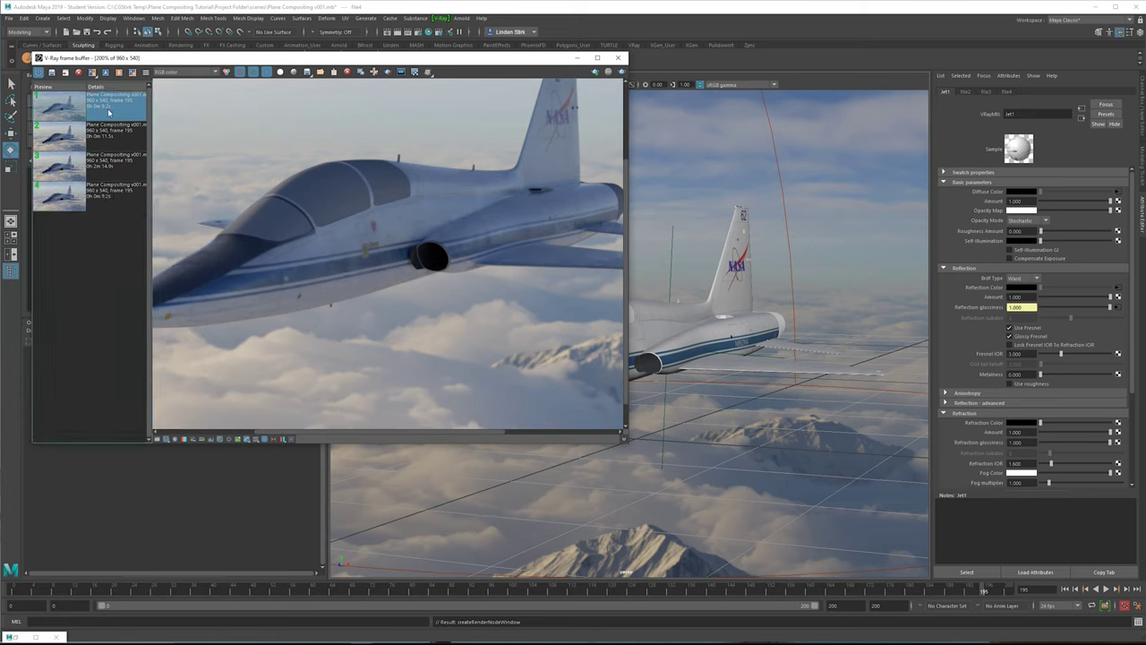
Step: Switch between the oldest and newest renders in the history to compare the jet's nose and canopy up close
{"action": "middle_click_drag", "start_coordinate": [504, 246], "coordinate": [531, 250]}
{"action": "scroll", "coordinate": [518, 247], "scroll_direction": "up", "scroll_amount": 1}
{"action": "scroll", "coordinate": [387, 230], "scroll_direction": "down", "scroll_amount": 1}
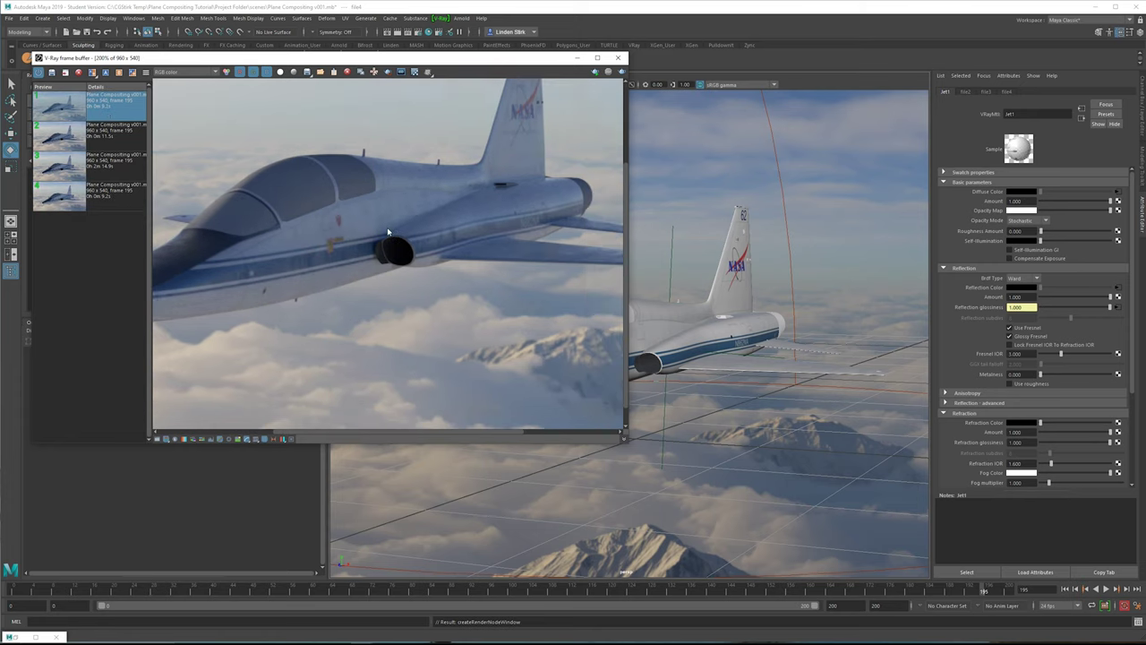
{"action": "middle_click_drag", "start_coordinate": [194, 207], "coordinate": [265, 202]}
{"action": "left_click", "coordinate": [101, 206]}
{"action": "scroll", "coordinate": [151, 188], "scroll_direction": "up", "scroll_amount": 1}
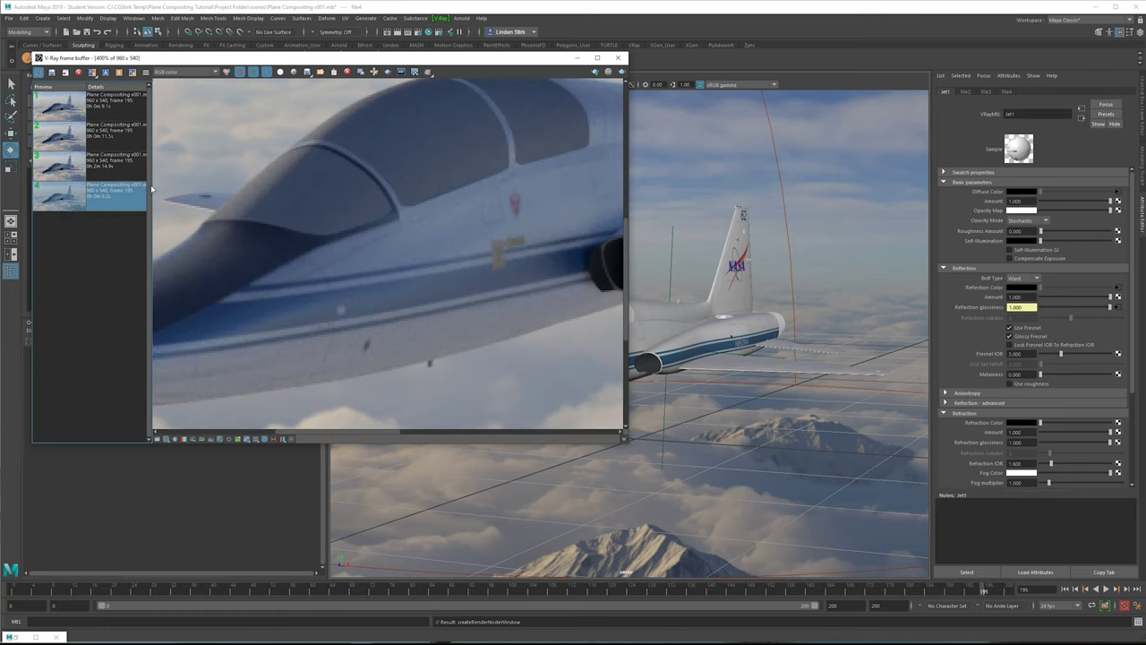
{"action": "left_click", "coordinate": [116, 107]}
{"action": "scroll", "coordinate": [404, 173], "scroll_direction": "down", "scroll_amount": 1}
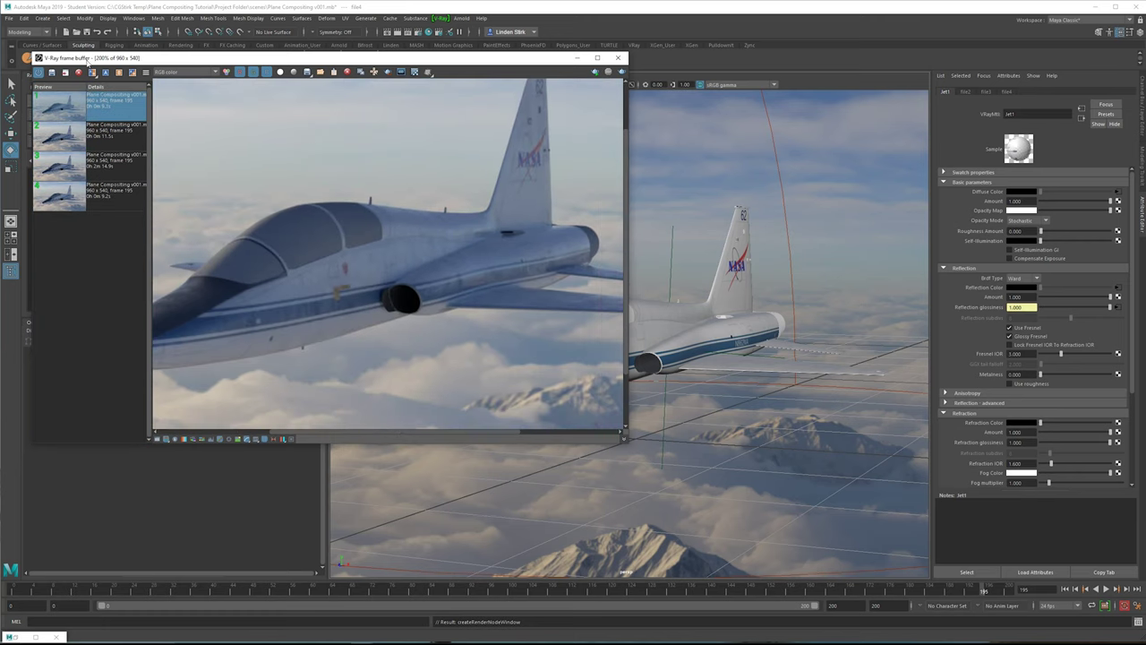
Step: Set up an A/B comparison of the newest and oldest renders and sweep the divider across the jet
{"action": "left_click", "coordinate": [107, 72]}
{"action": "left_click", "coordinate": [115, 185]}
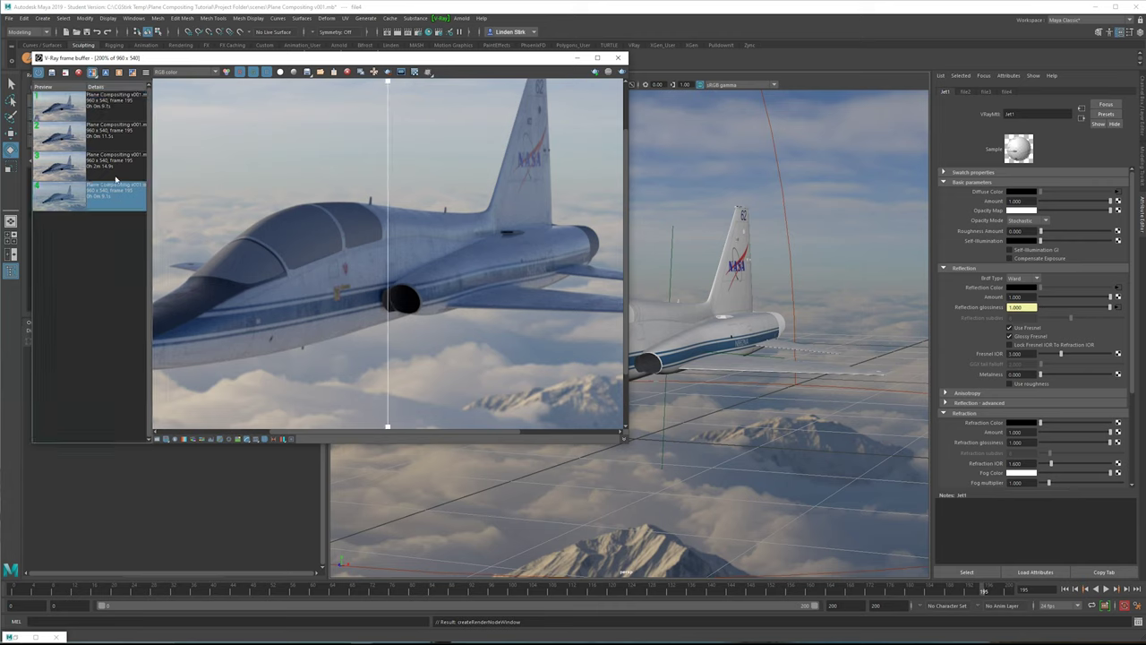
{"action": "left_click_drag", "start_coordinate": [389, 85], "coordinate": [565, 102]}
{"action": "scroll", "coordinate": [615, 145], "scroll_direction": "down", "scroll_amount": 1}
{"action": "scroll", "coordinate": [329, 261], "scroll_direction": "up", "scroll_amount": 1}
{"action": "scroll", "coordinate": [526, 251], "scroll_direction": "down", "scroll_amount": 1}
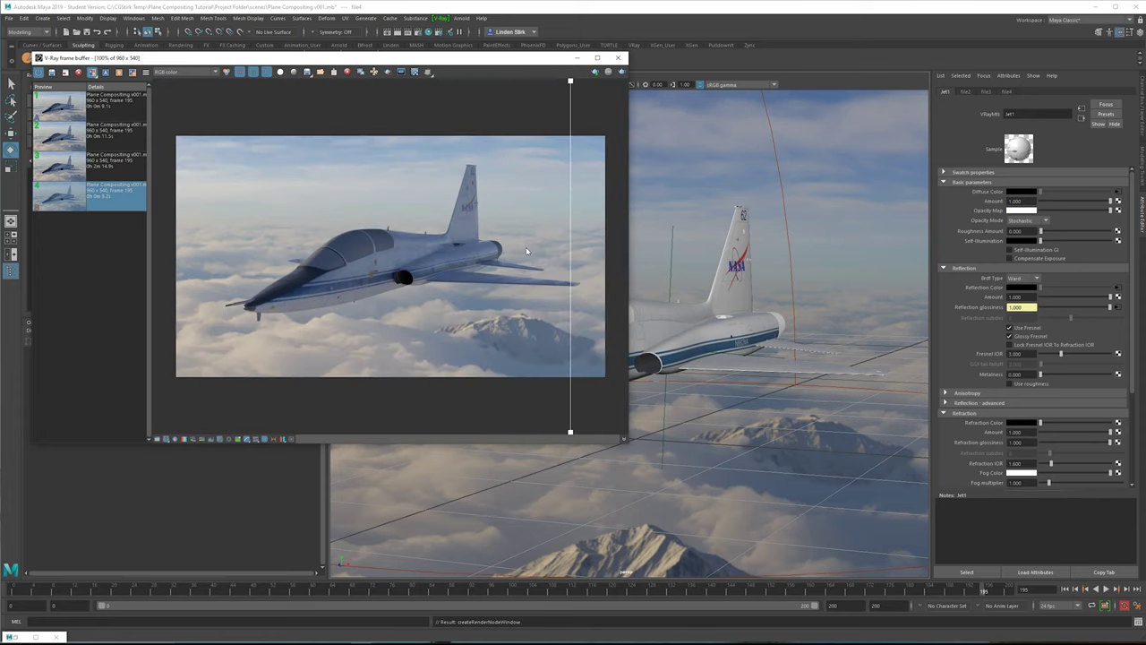
Step: Examine the compared renders up close along the jet's tail, fuselage and nose, and close the frame buffer
{"action": "scroll", "coordinate": [559, 271], "scroll_direction": "up", "scroll_amount": 2}
{"action": "middle_click_drag", "start_coordinate": [476, 275], "coordinate": [707, 293]}
{"action": "scroll", "coordinate": [393, 292], "scroll_direction": "down", "scroll_amount": 1}
{"action": "middle_click_drag", "start_coordinate": [393, 293], "coordinate": [427, 361]}
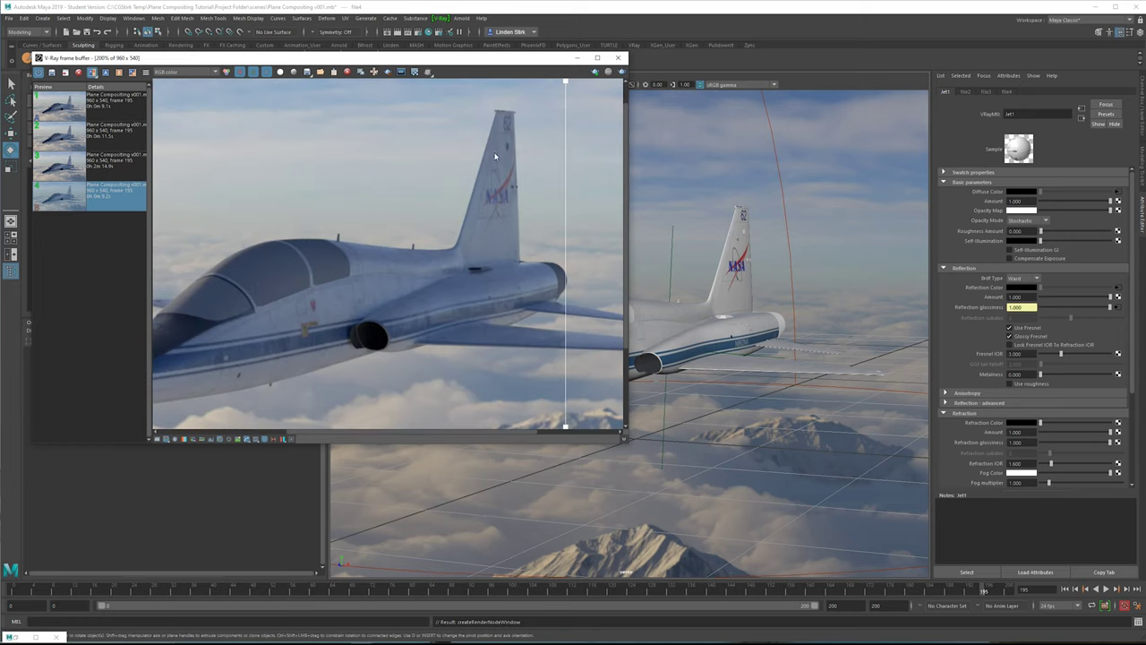
{"action": "middle_click_drag", "start_coordinate": [420, 220], "coordinate": [478, 176]}
{"action": "scroll", "coordinate": [475, 201], "scroll_direction": "down", "scroll_amount": 1}
{"action": "scroll", "coordinate": [467, 231], "scroll_direction": "up", "scroll_amount": 1}
{"action": "middle_click_drag", "start_coordinate": [467, 231], "coordinate": [647, 204]}
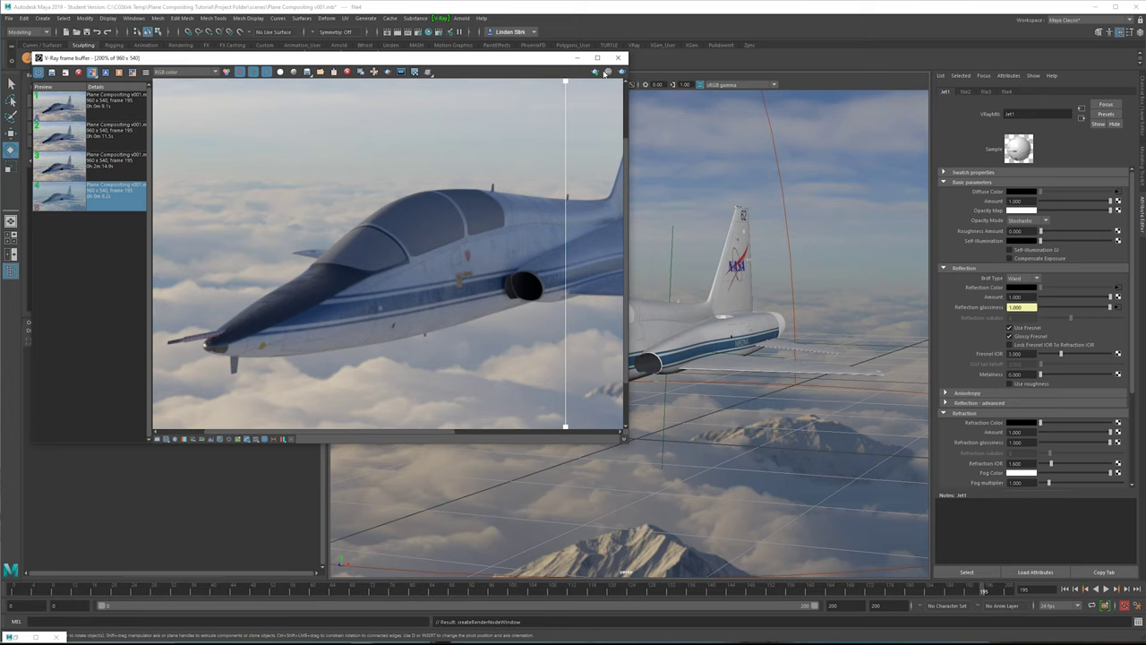
{"action": "left_click", "coordinate": [617, 58]}
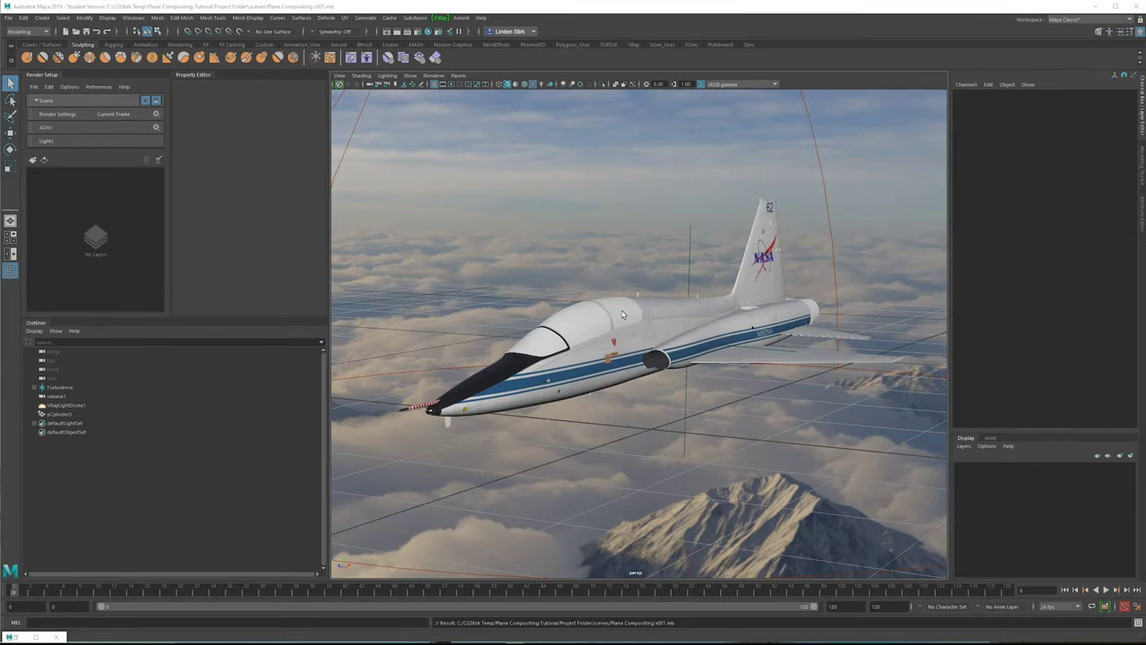
Step: Select the cockpit canopy glass, change its Lambert material to a VRay Mtl, and name it Canopy_Glass1
{"action": "left_click", "coordinate": [624, 314]}
{"action": "key", "text": "ctrl+a"}
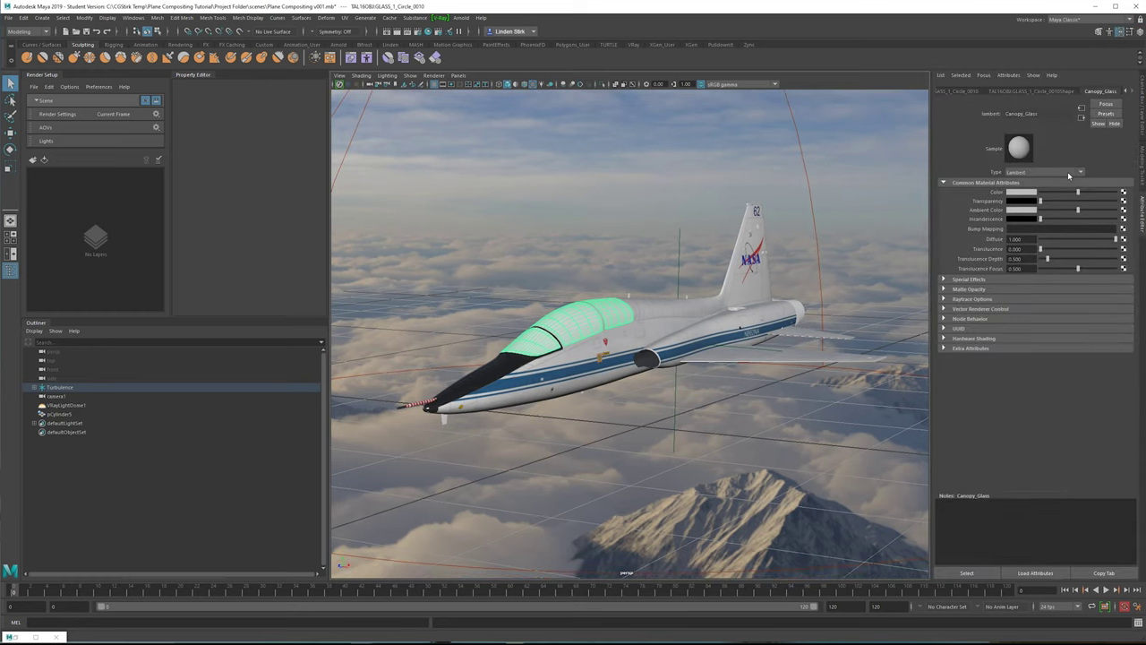
{"action": "left_click", "coordinate": [1068, 173]}
{"action": "left_click", "coordinate": [1023, 190]}
{"action": "type", "text": "s"}
{"action": "key", "text": "Return"}
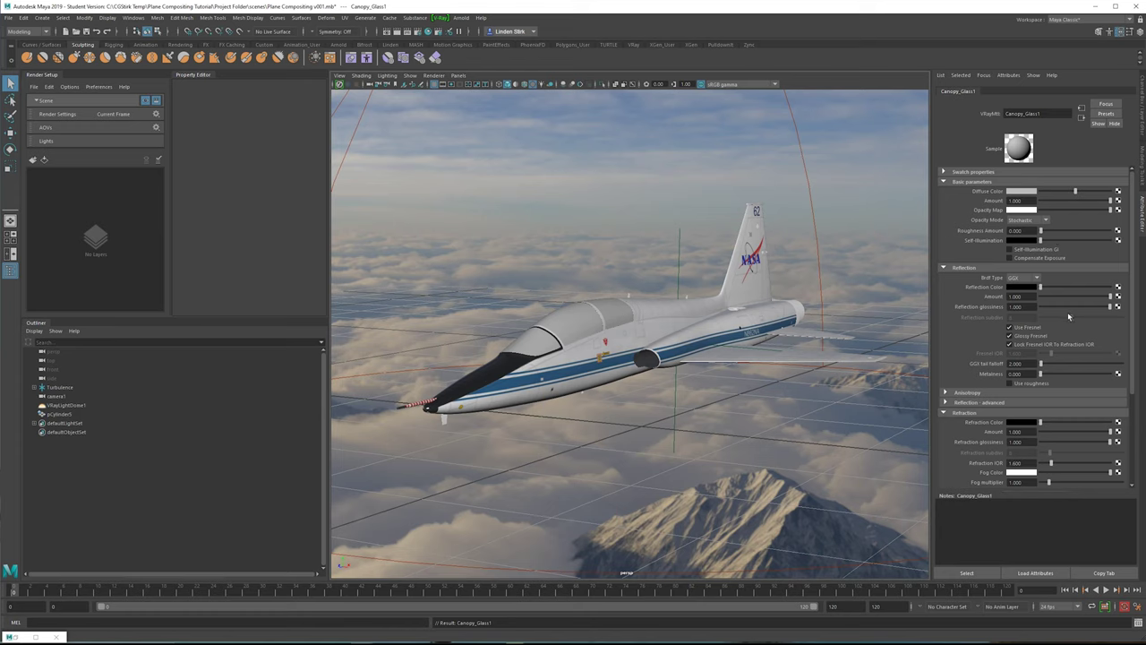
Step: Set the canopy glass material's reflection and refraction colors to white and enable Affect Shadows
{"action": "scroll", "coordinate": [1070, 358], "scroll_direction": "down", "scroll_amount": 1}
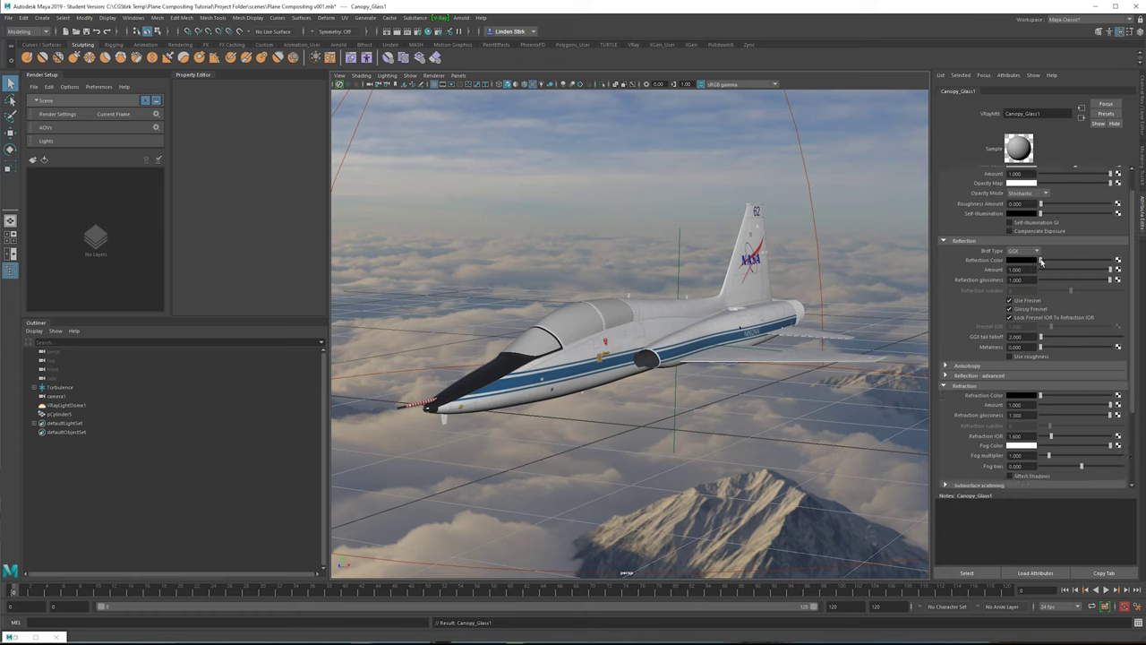
{"action": "left_click_drag", "start_coordinate": [1040, 260], "coordinate": [1126, 261]}
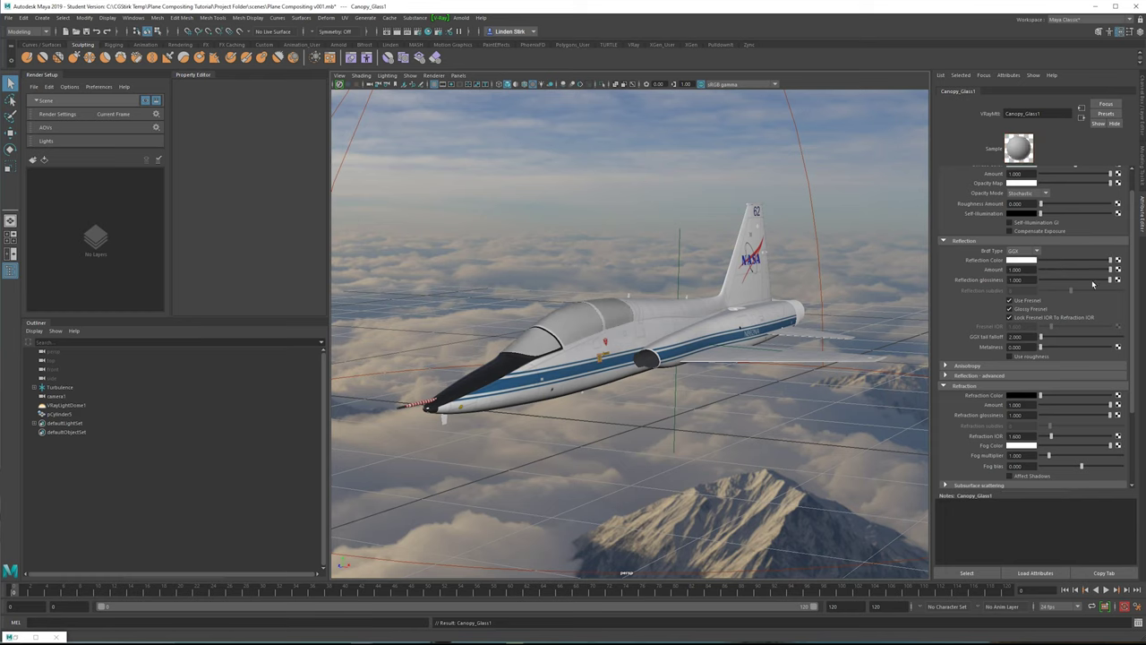
{"action": "scroll", "coordinate": [1099, 312], "scroll_direction": "down", "scroll_amount": 2}
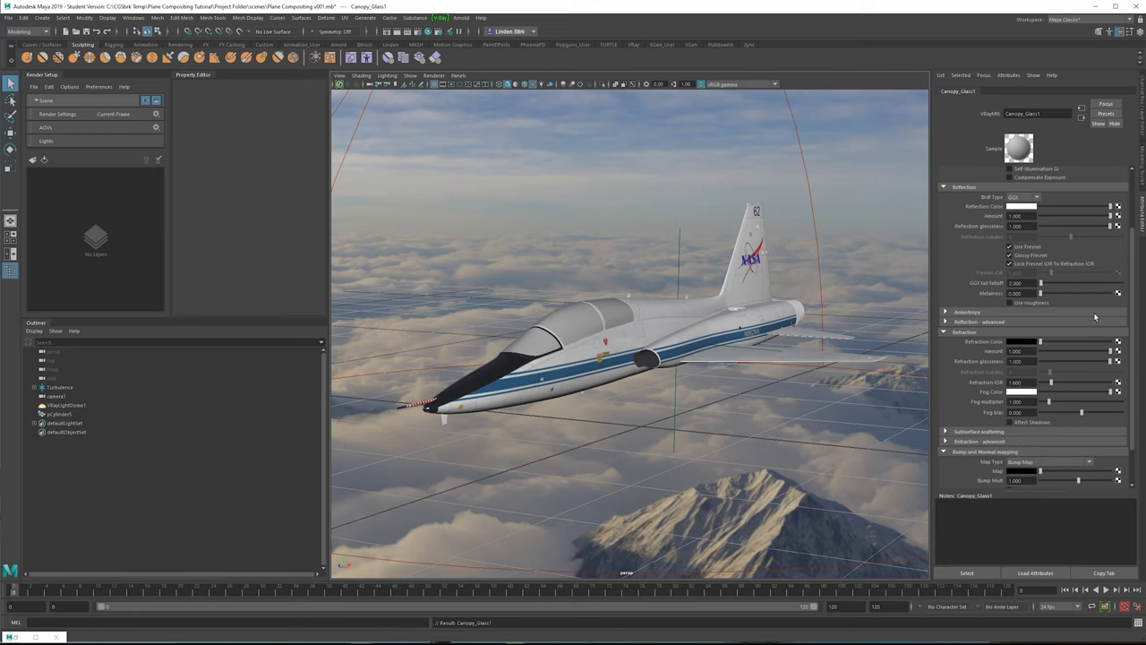
{"action": "left_click_drag", "start_coordinate": [1042, 345], "coordinate": [1127, 350]}
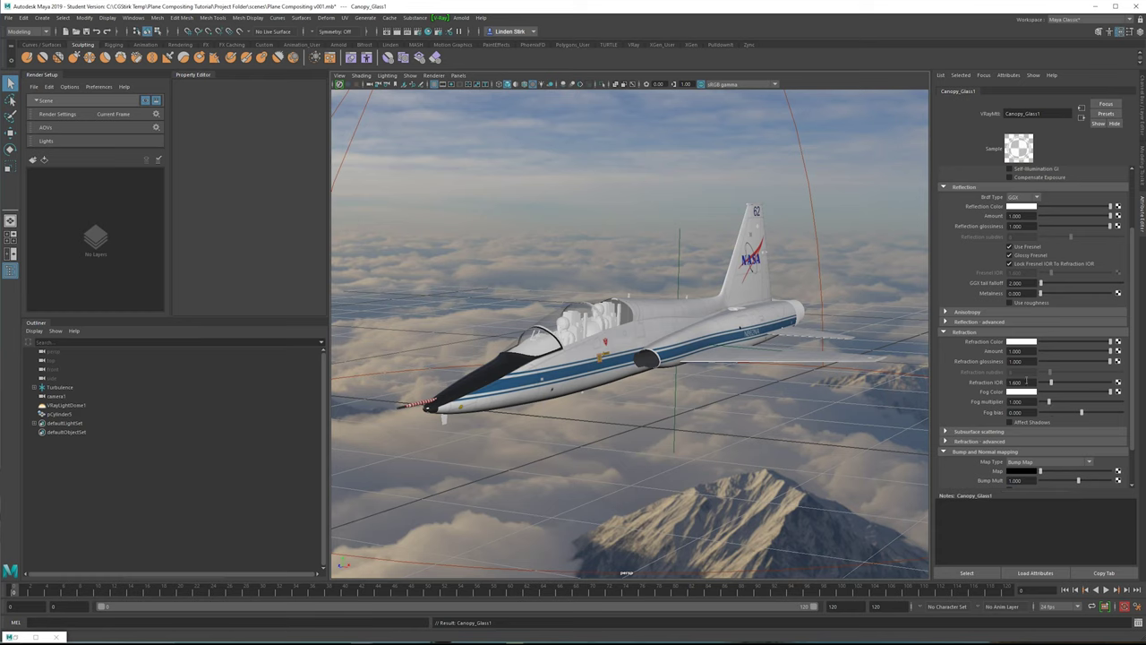
{"action": "left_click", "coordinate": [1024, 381]}
{"action": "key", "text": "ctrl+z"}
Step: Render the jet and examine the transparent canopy and its reflections up close
{"action": "left_click", "coordinate": [409, 31]}
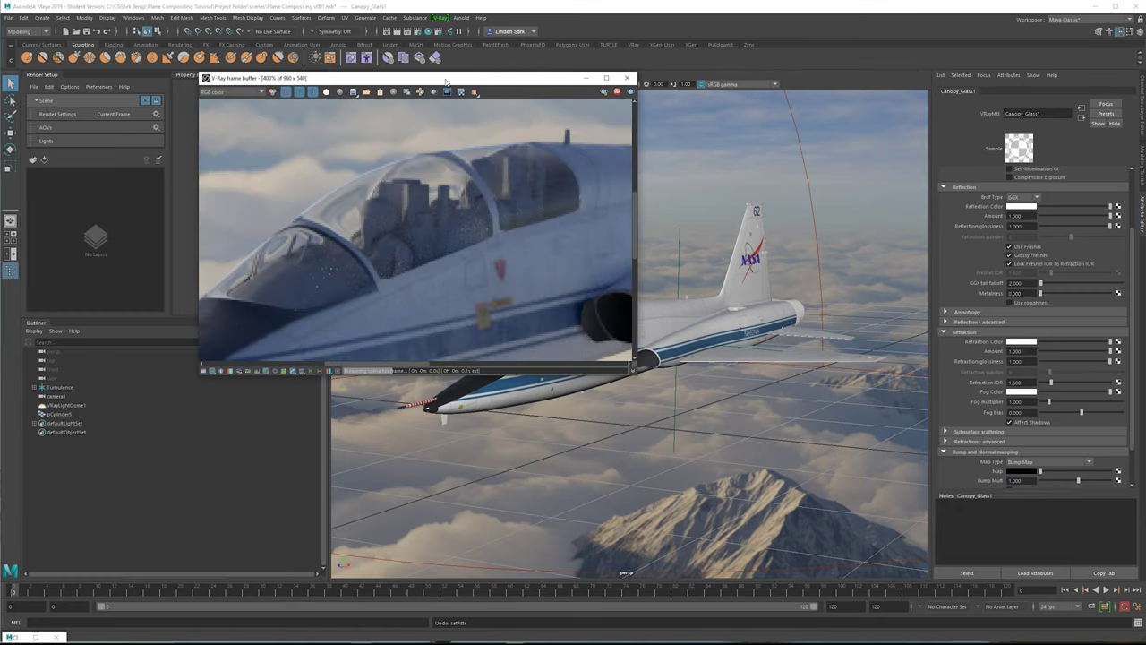
{"action": "scroll", "coordinate": [439, 207], "scroll_direction": "down", "scroll_amount": 2}
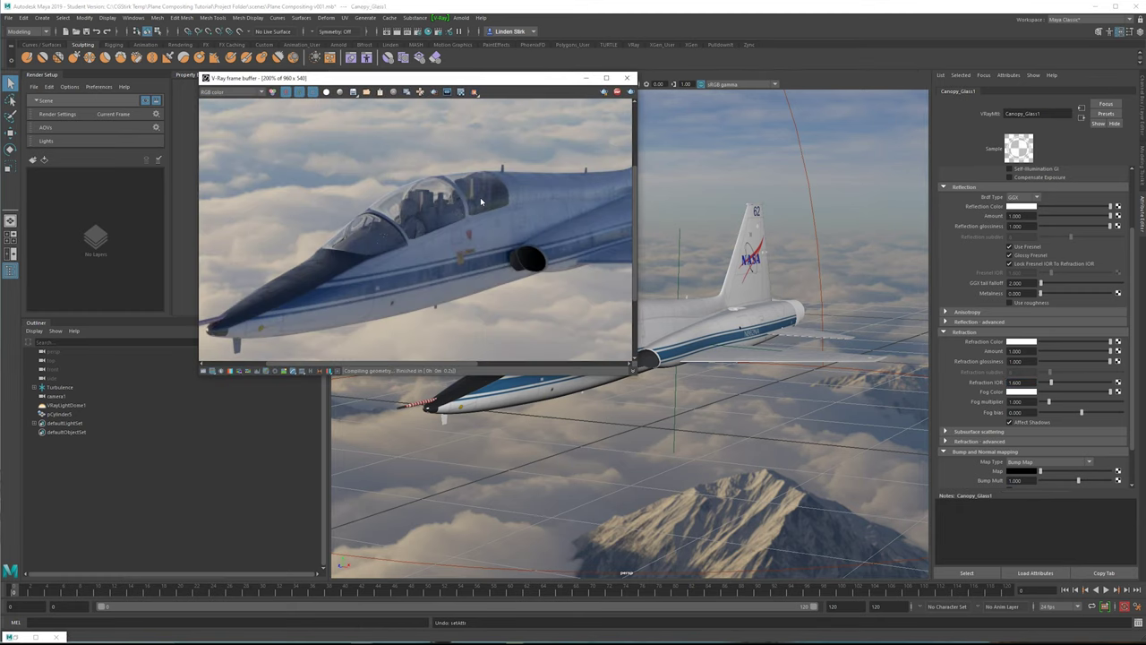
{"action": "scroll", "coordinate": [480, 200], "scroll_direction": "down", "scroll_amount": 1}
{"action": "scroll", "coordinate": [467, 186], "scroll_direction": "up", "scroll_amount": 1}
{"action": "middle_click_drag", "start_coordinate": [301, 250], "coordinate": [410, 210]}
{"action": "scroll", "coordinate": [484, 231], "scroll_direction": "up", "scroll_amount": 2}
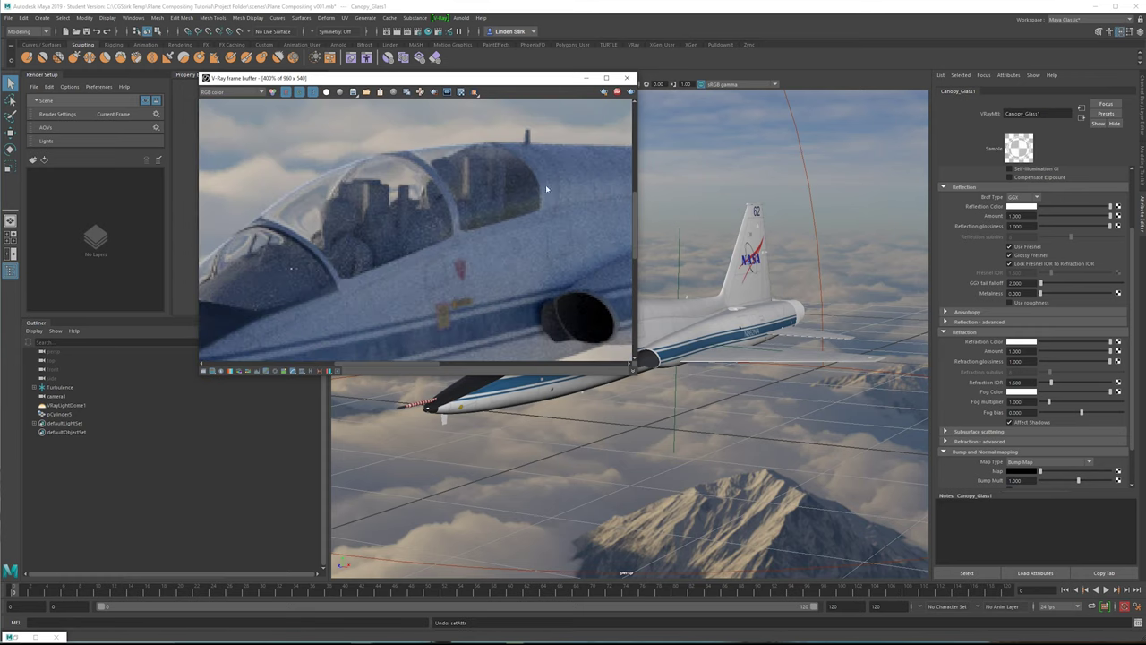
Step: Select the RedLight mesh on the jet's wingtip and change its Lambert material to a VRay Mtl
{"action": "left_click_drag", "start_coordinate": [763, 257], "coordinate": [713, 279], "text": "alt"}
{"action": "left_click", "coordinate": [747, 287]}
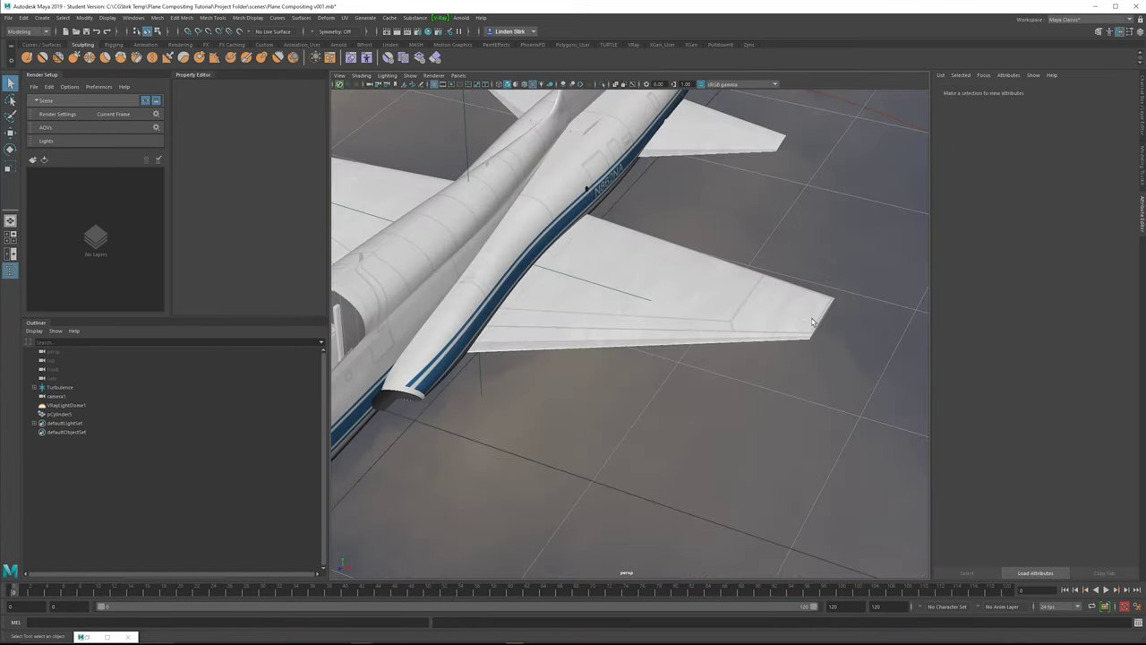
{"action": "left_click", "coordinate": [803, 320]}
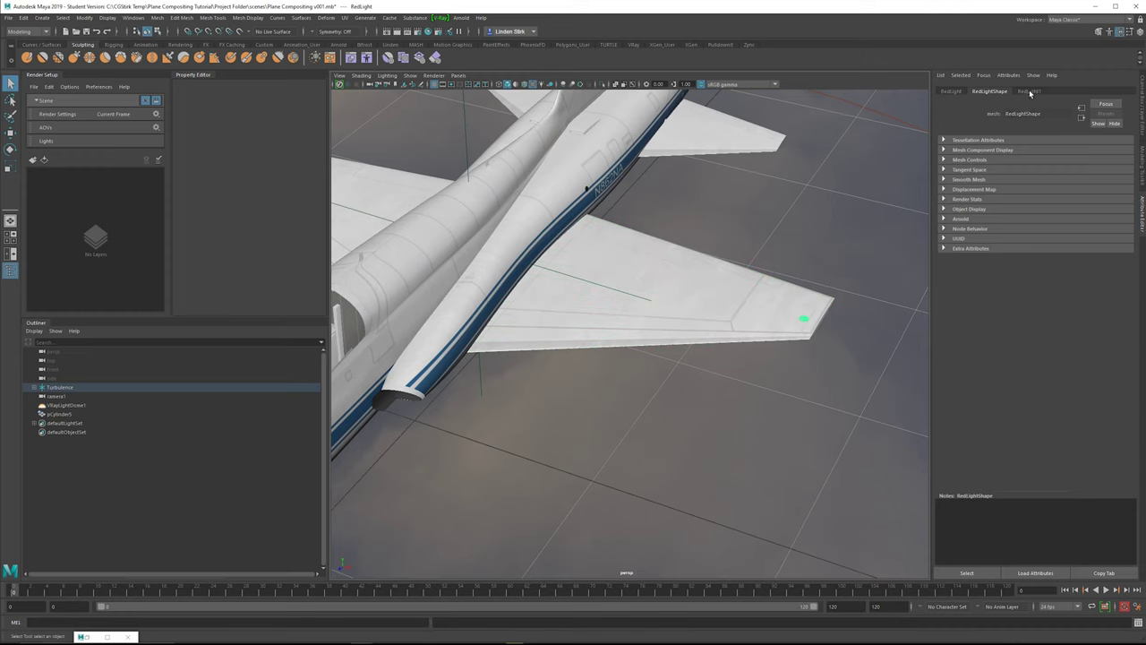
{"action": "left_click", "coordinate": [1030, 91]}
{"action": "left_click", "coordinate": [1043, 172]}
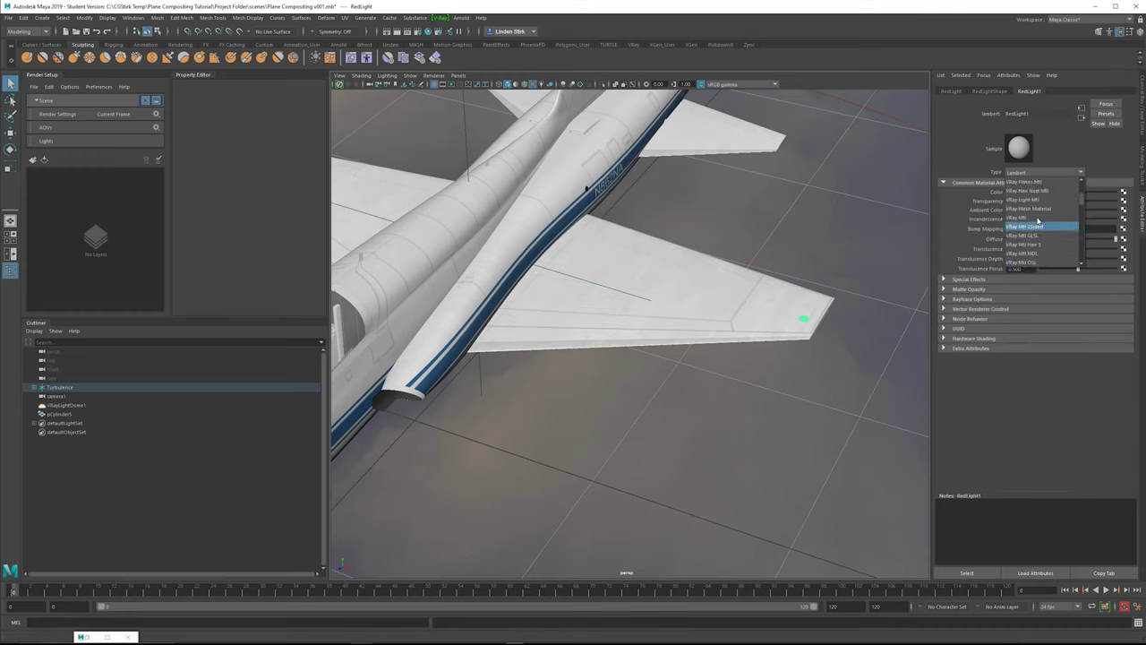
{"action": "left_click", "coordinate": [1038, 218]}
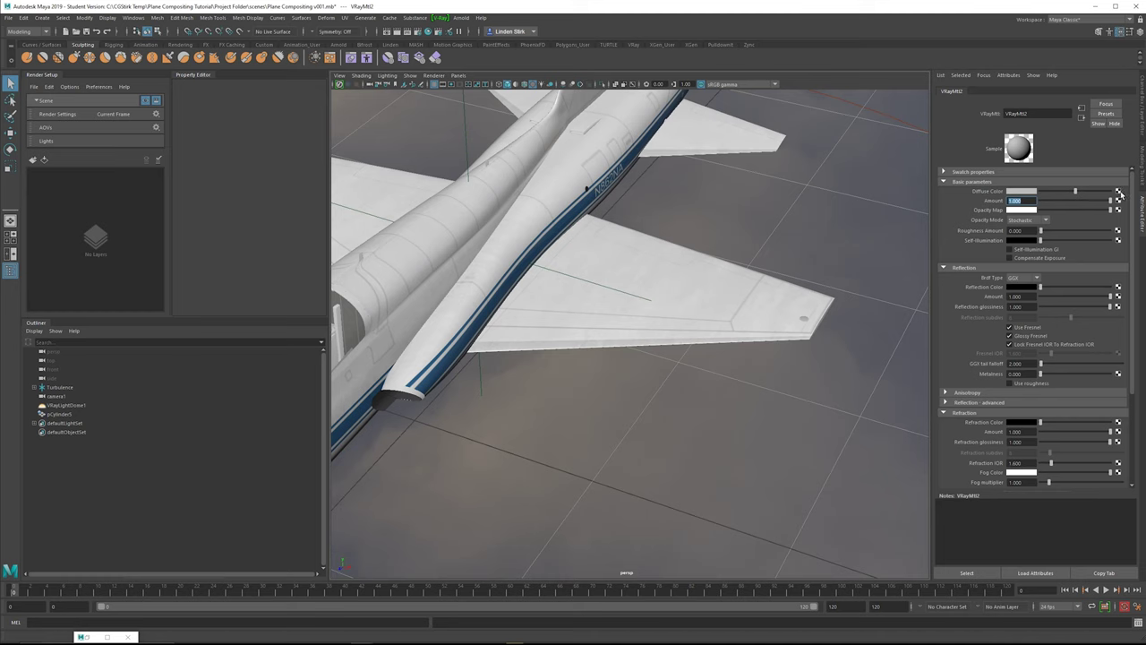
Step: Map the red light material's diffuse color with a File texture using Left Light (Port).jpg
{"action": "left_click", "coordinate": [1118, 193]}
{"action": "left_click", "coordinate": [591, 456]}
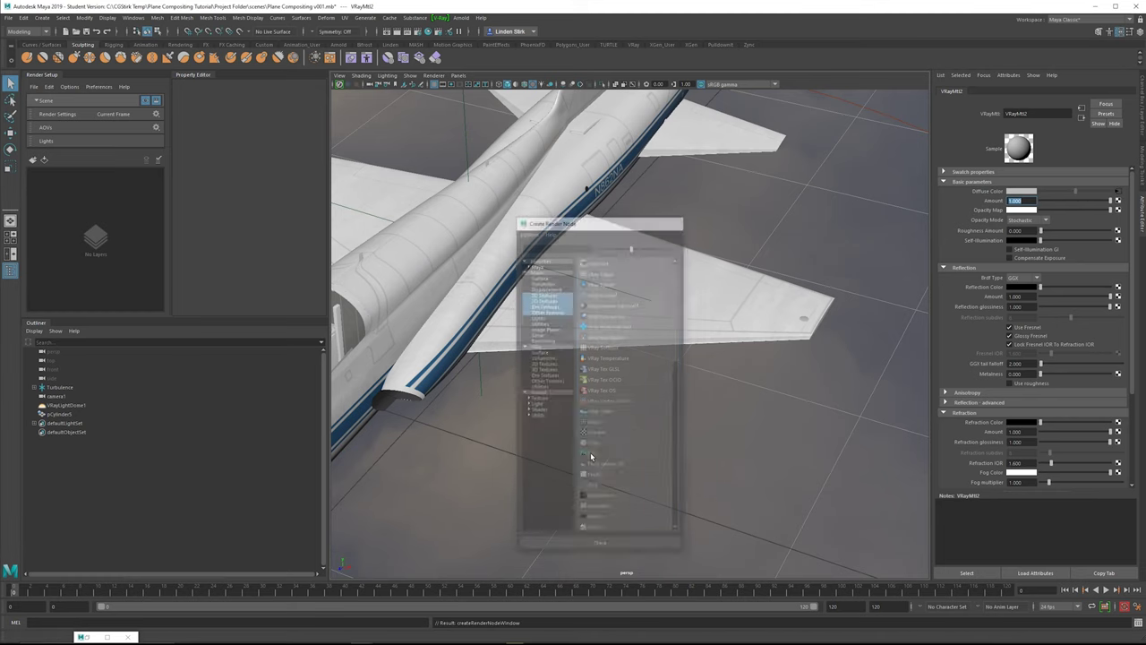
{"action": "left_click", "coordinate": [1125, 213]}
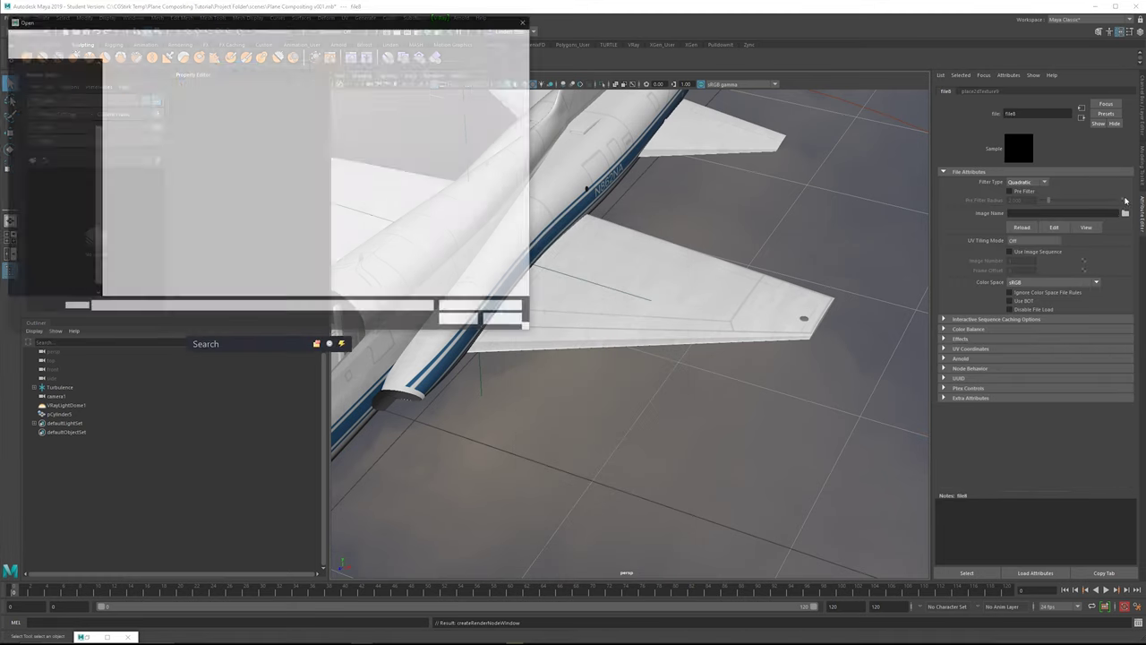
{"action": "left_click_drag", "start_coordinate": [309, 25], "coordinate": [392, 72]}
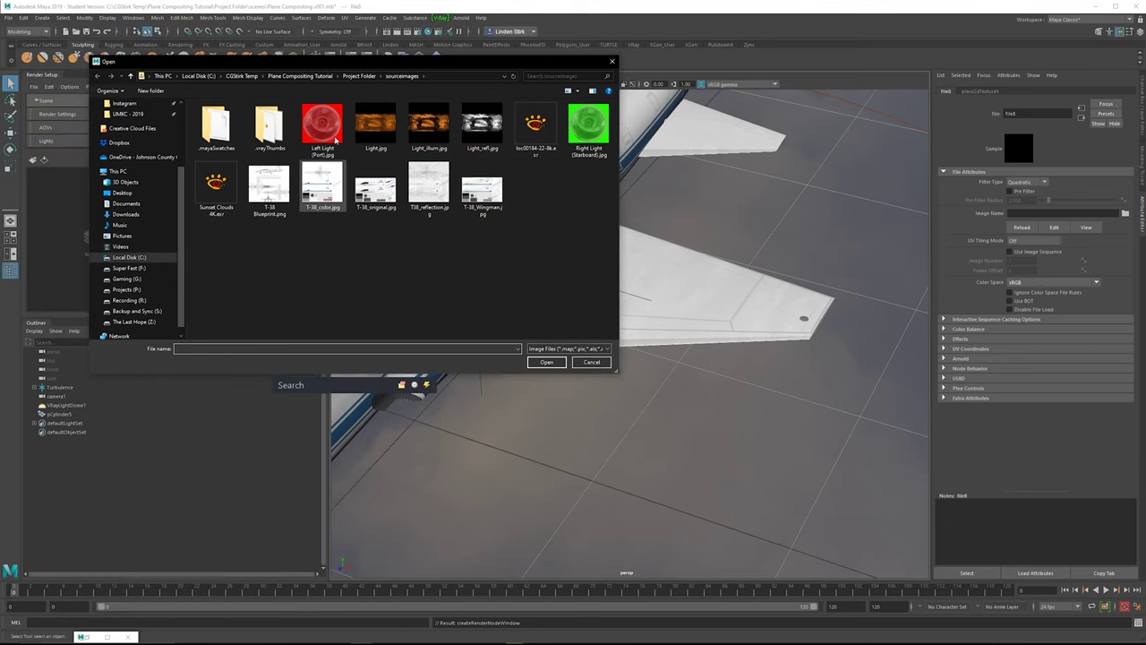
{"action": "left_click", "coordinate": [333, 132]}
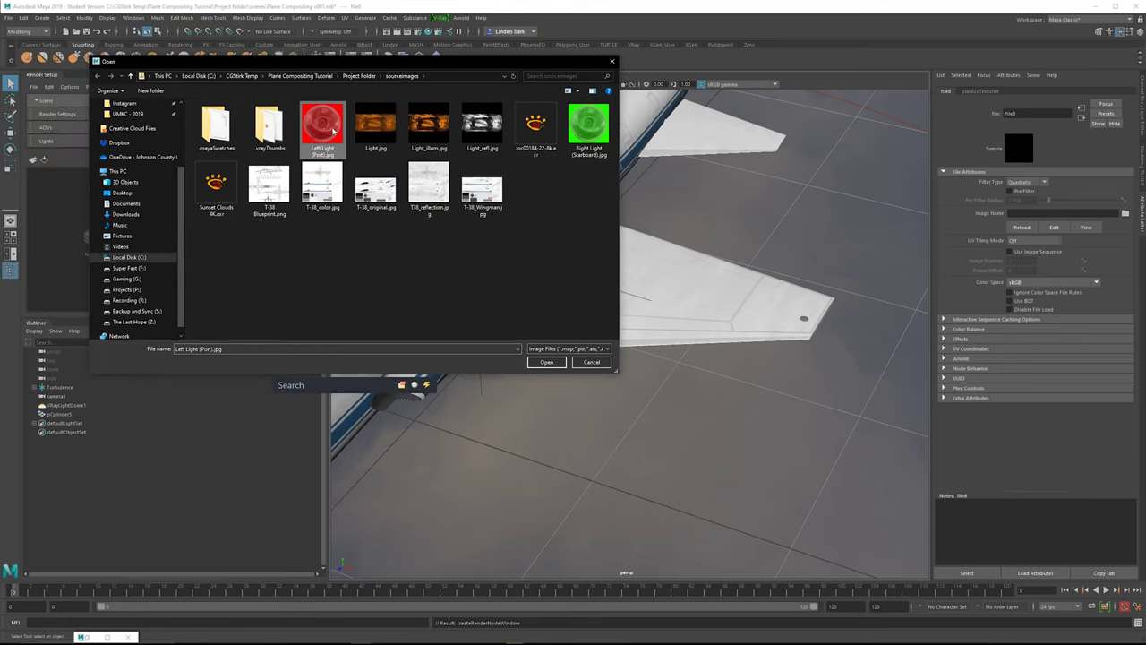
{"action": "double_click", "coordinate": [324, 123]}
{"action": "left_click", "coordinate": [1081, 118]}
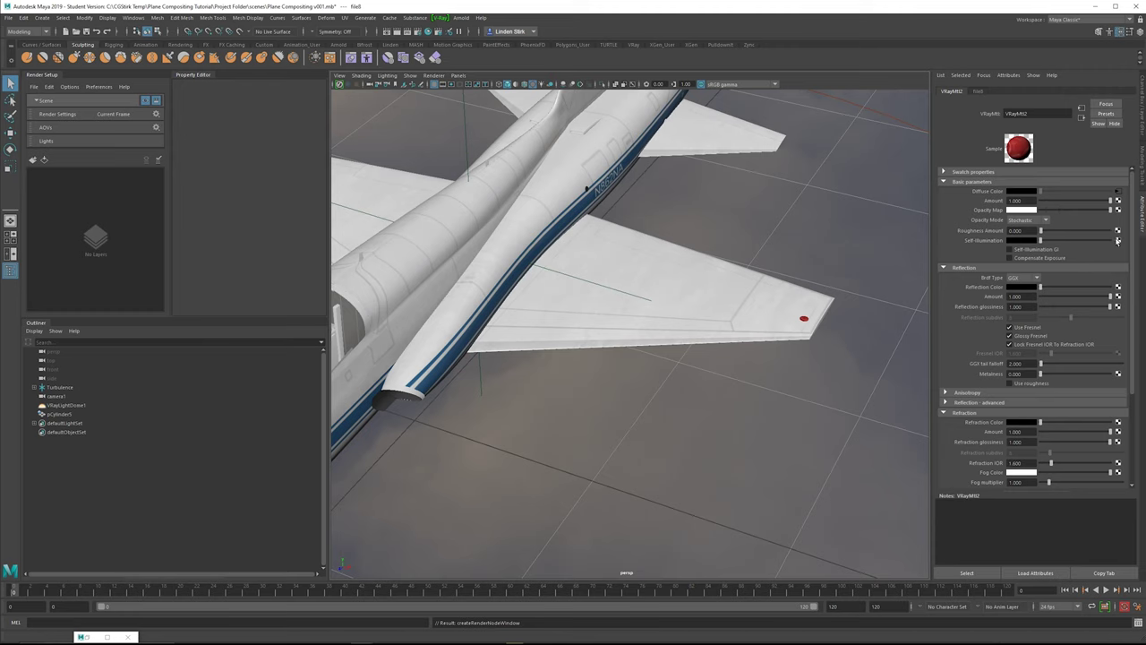
Step: Map the red light material's self-illumination with a File texture using Left Light (Port).jpg
{"action": "left_click", "coordinate": [1117, 240]}
{"action": "left_click", "coordinate": [598, 460]}
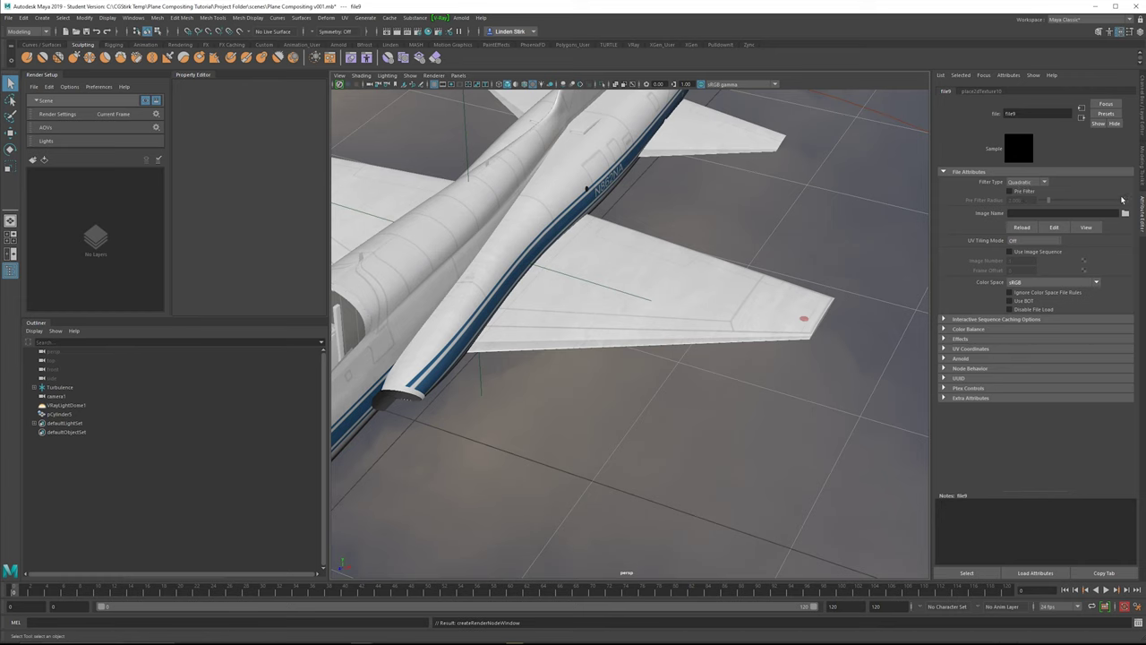
{"action": "left_click", "coordinate": [1125, 214]}
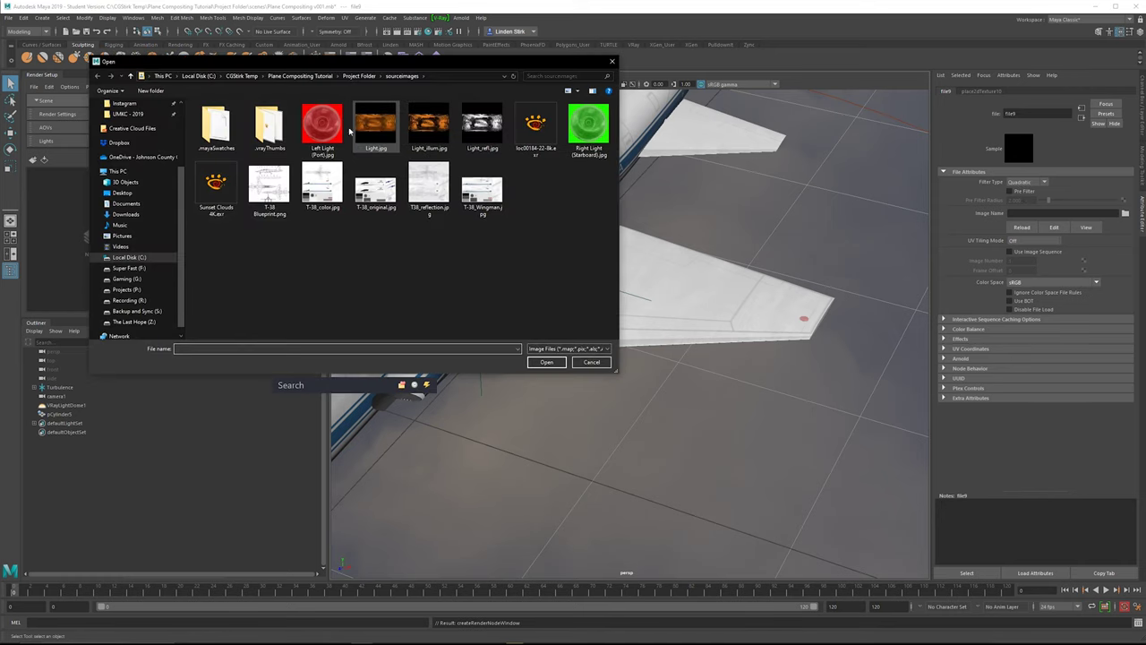
{"action": "double_click", "coordinate": [330, 124]}
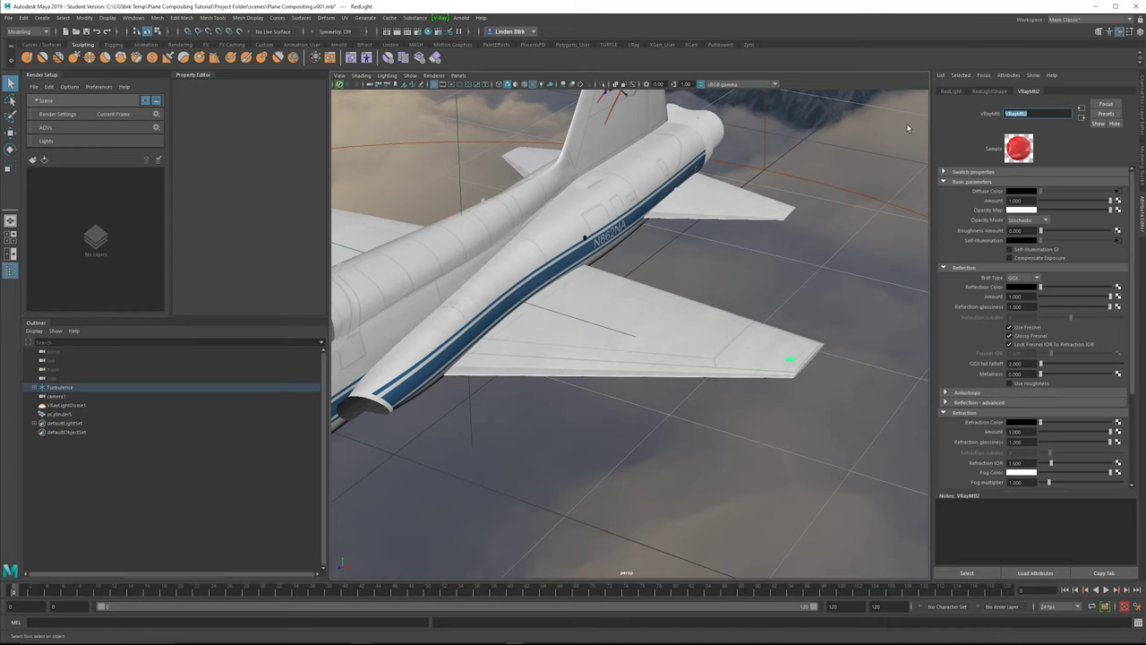
Step: Name the material Red_Light, enable Self-Illumination GI, and set a white reflection color with glossiness about 0.64
{"action": "type", "text": "Red_Light"}
{"action": "key", "text": "Return"}
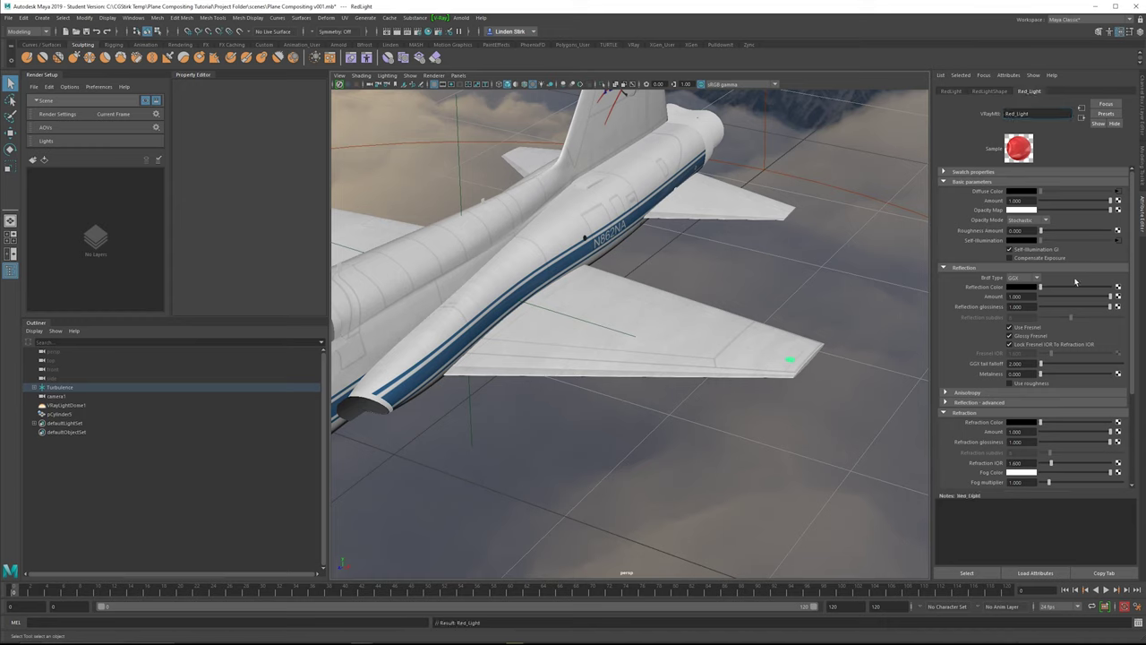
{"action": "mouse_move", "coordinate": [1082, 288]}
{"action": "left_mouse_down"}
{"action": "mouse_move", "coordinate": [1140, 293]}
{"action": "mouse_move", "coordinate": [1076, 308]}
{"action": "mouse_move", "coordinate": [1085, 308]}
{"action": "left_mouse_up"}
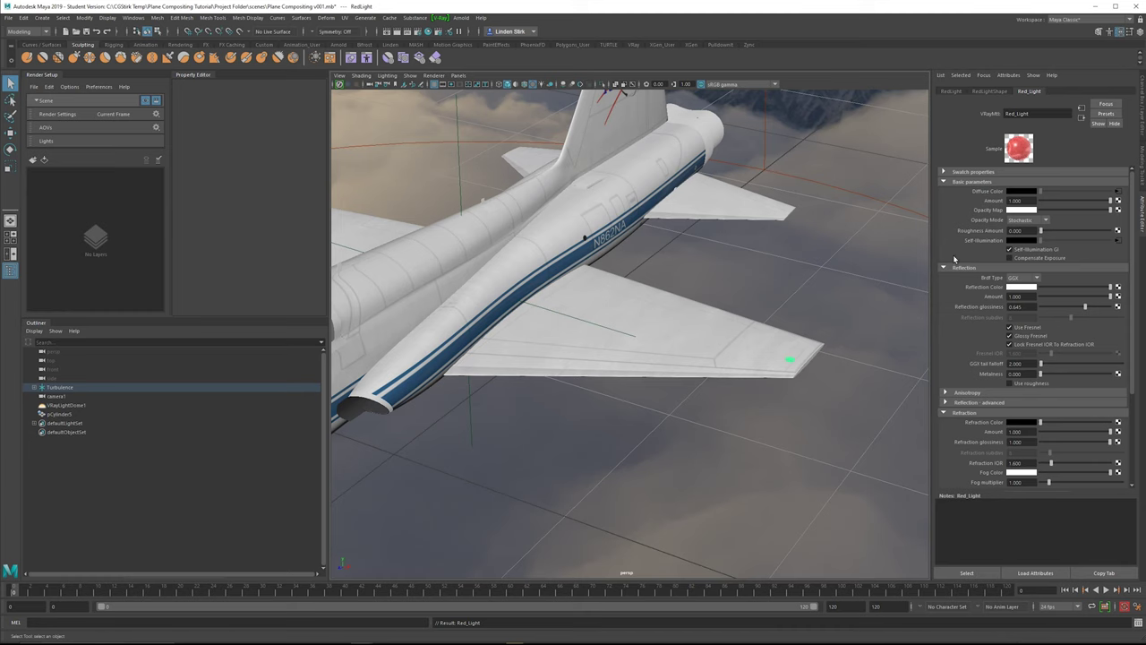
Step: Select the GreenLight mesh on the opposite wingtip and change its Lambert material to a VRay Mtl
{"action": "left_click_drag", "start_coordinate": [766, 371], "coordinate": [761, 315], "text": "alt"}
{"action": "middle_click_drag", "start_coordinate": [601, 384], "coordinate": [835, 364], "text": "alt"}
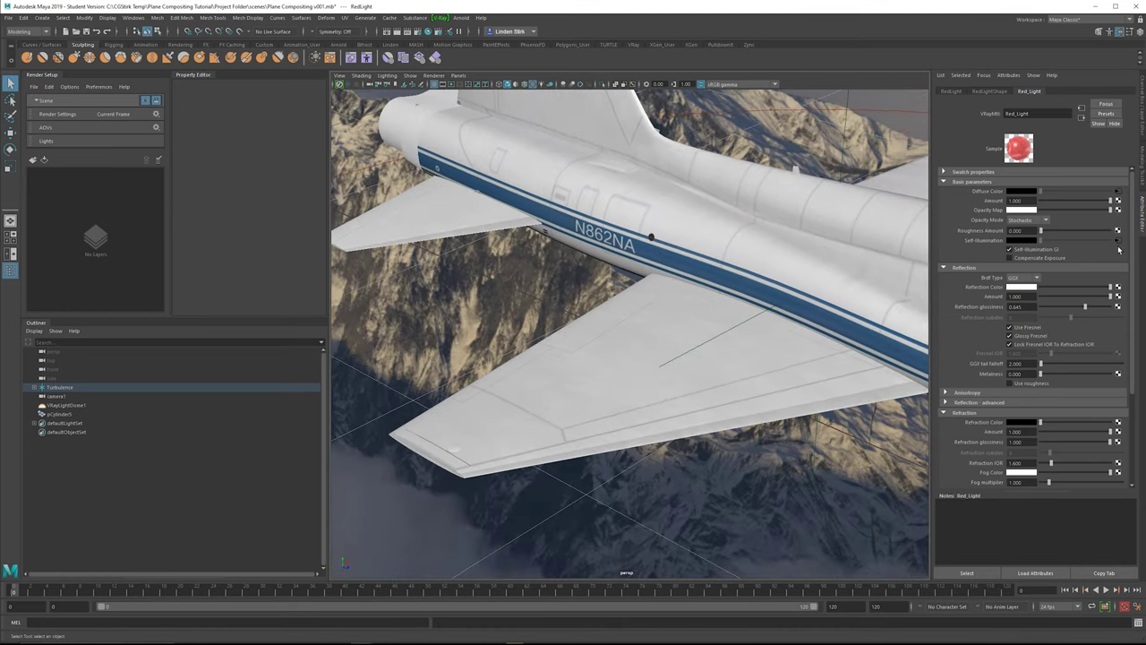
{"action": "middle_click_drag", "start_coordinate": [450, 449], "coordinate": [509, 425], "text": "alt"}
{"action": "left_click", "coordinate": [513, 426]}
{"action": "left_click", "coordinate": [1040, 93]}
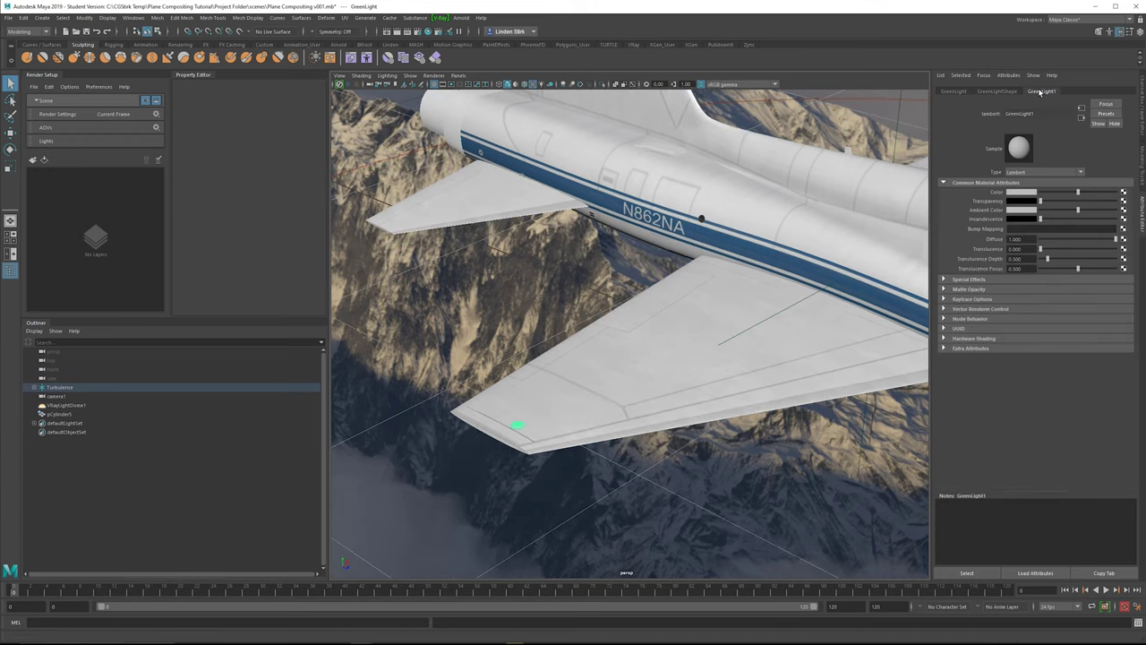
{"action": "left_click", "coordinate": [1078, 175]}
{"action": "left_click", "coordinate": [1043, 187]}
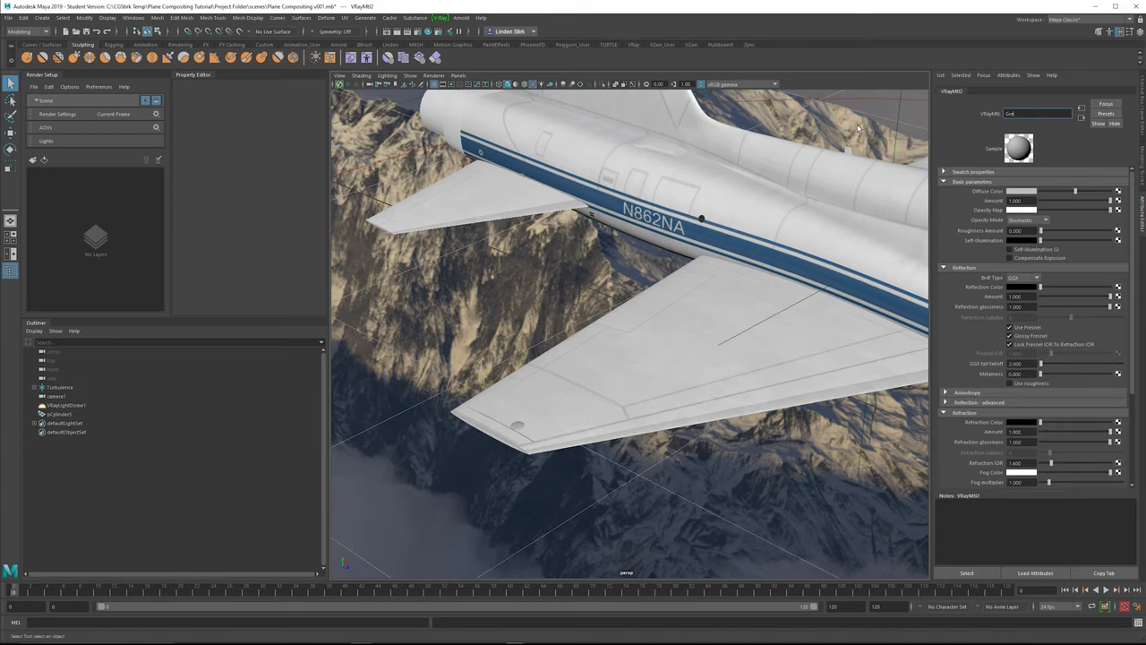
Step: Name the green light material Green_Light and map its diffuse color with a File texture using Right Light (Starboard).jpg
{"action": "left_click", "coordinate": [1117, 191]}
{"action": "left_click", "coordinate": [661, 320]}
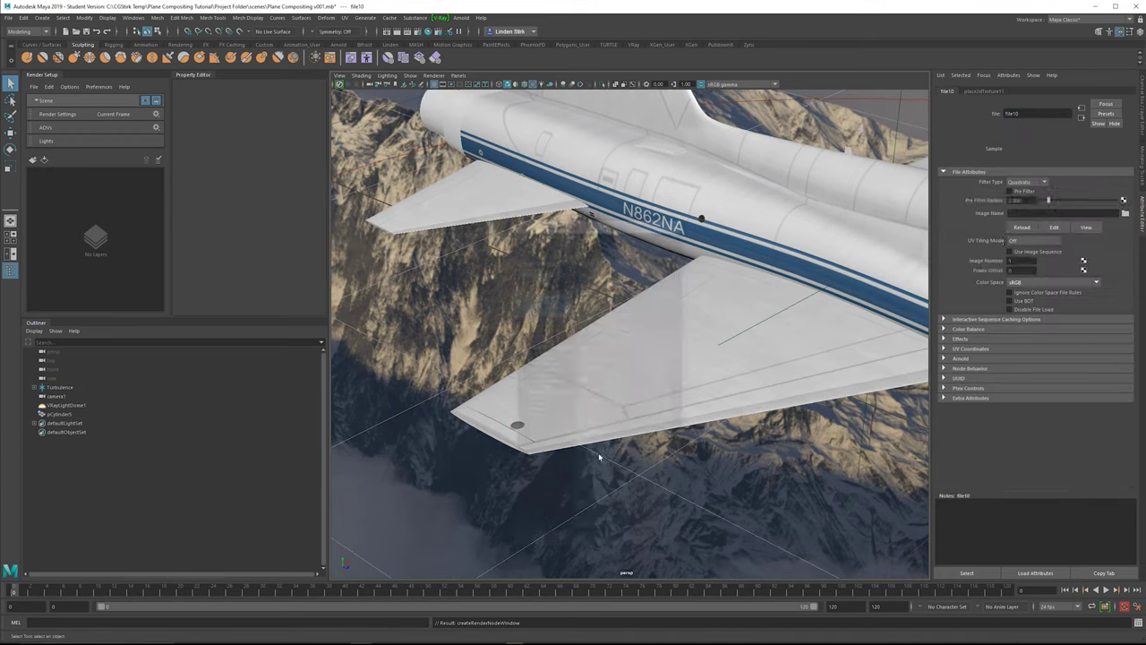
{"action": "left_click", "coordinate": [1125, 215]}
{"action": "double_click", "coordinate": [578, 124]}
{"action": "left_click", "coordinate": [1082, 117]}
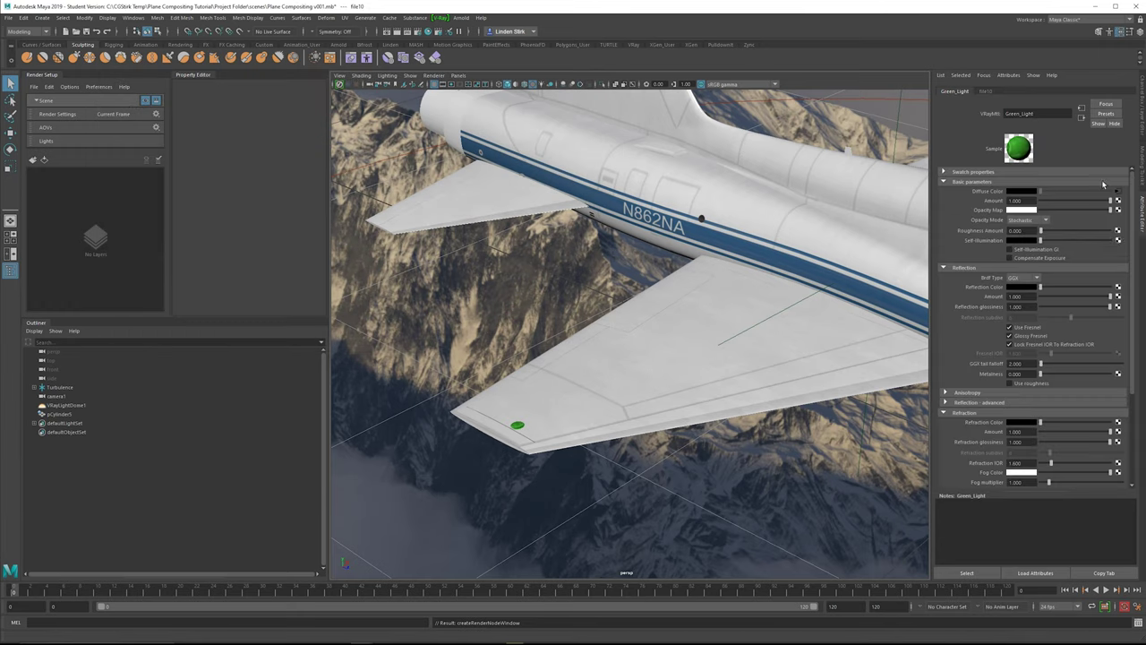
Step: Map the Green_Light material's self-illumination with a File texture using Right Light (Starboard).jpg
{"action": "left_click", "coordinate": [1117, 240]}
{"action": "left_click", "coordinate": [598, 455]}
{"action": "left_click", "coordinate": [1125, 215]}
{"action": "double_click", "coordinate": [583, 125]}
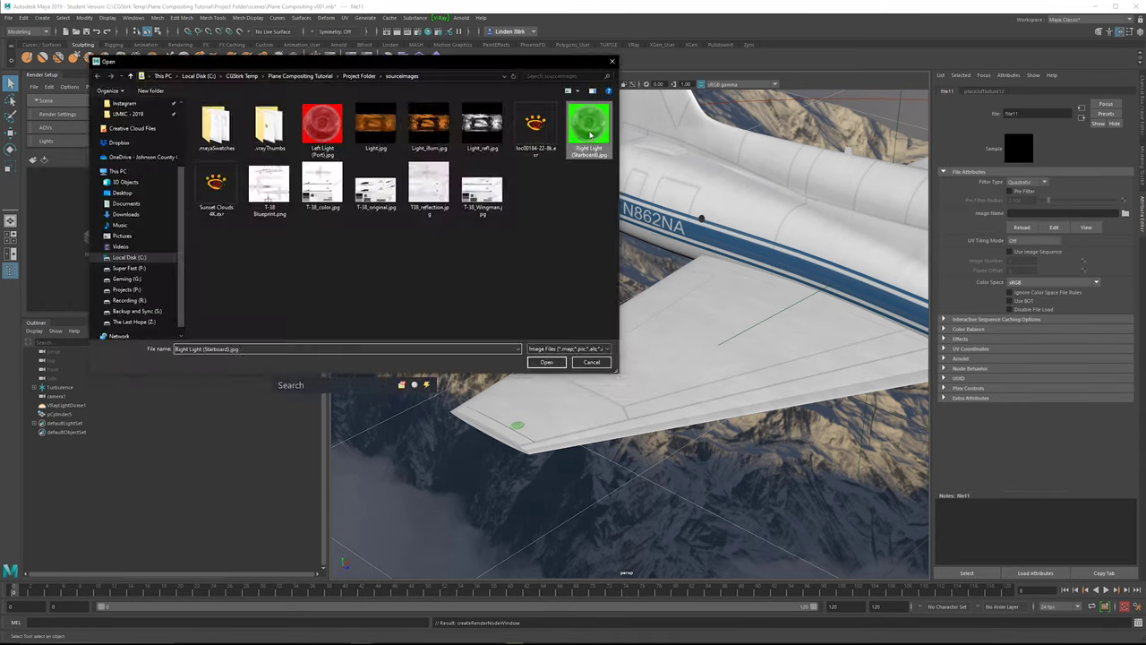
{"action": "left_click", "coordinate": [1081, 117]}
Step: Enable Self-Illumination GI on Green_Light and set a white reflection color with a reflection glossiness of about 0.625
{"action": "left_click", "coordinate": [1050, 251]}
{"action": "left_click_drag", "start_coordinate": [1040, 287], "coordinate": [1114, 287]}
{"action": "left_click_drag", "start_coordinate": [1110, 307], "coordinate": [1084, 307]}
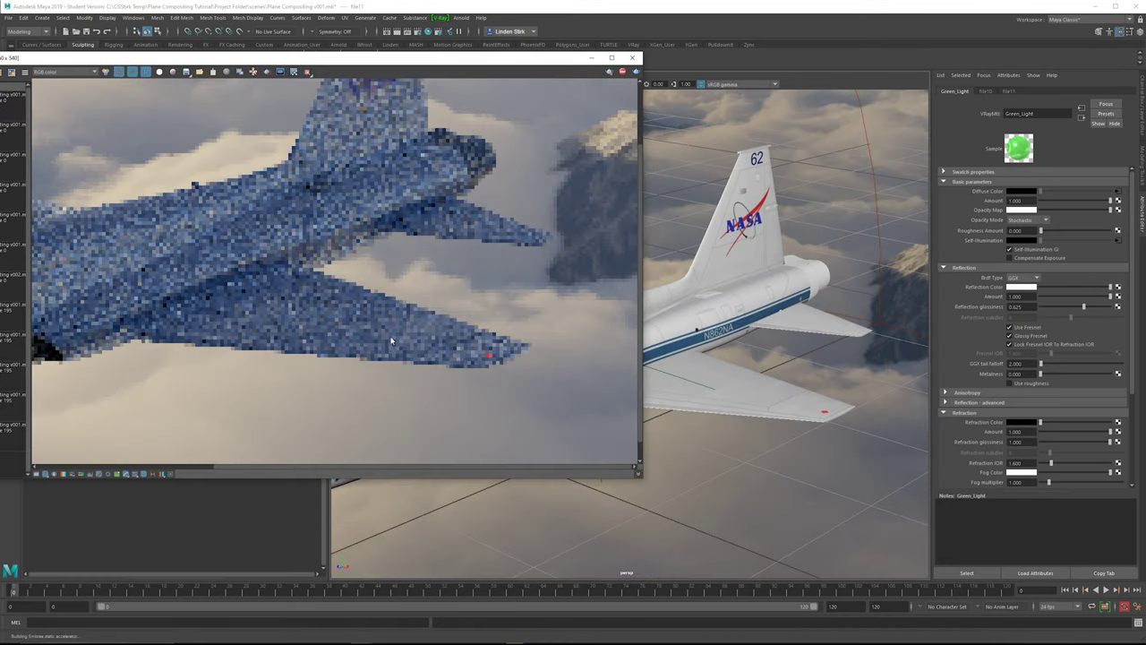
Step: Inspect the wingtip light and cockpit in the V-Ray preview render, and close the render window
{"action": "middle_click_drag", "start_coordinate": [399, 337], "coordinate": [436, 332]}
{"action": "scroll", "coordinate": [309, 319], "scroll_direction": "down", "scroll_amount": 1}
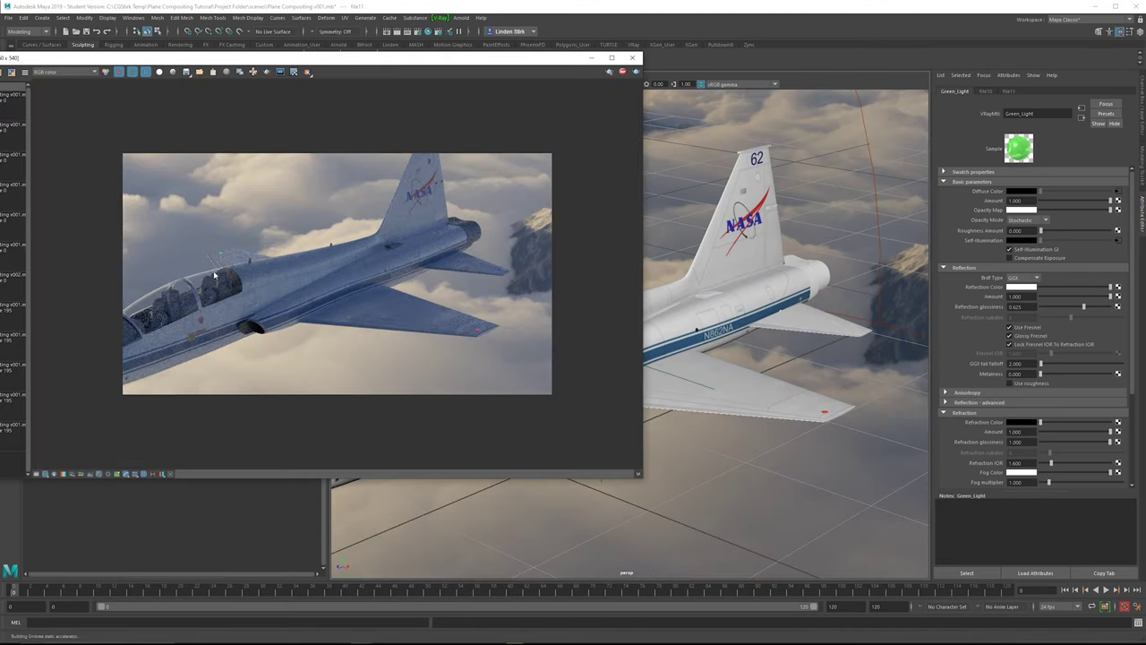
{"action": "scroll", "coordinate": [470, 266], "scroll_direction": "up", "scroll_amount": 2}
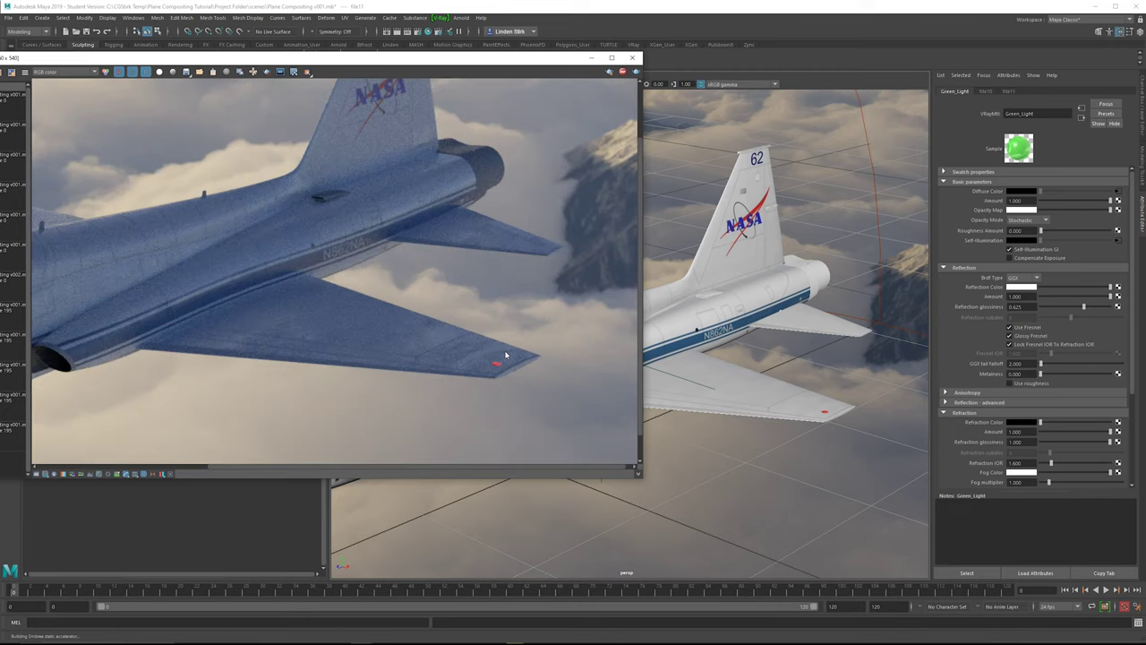
{"action": "scroll", "coordinate": [454, 378], "scroll_direction": "down", "scroll_amount": 4}
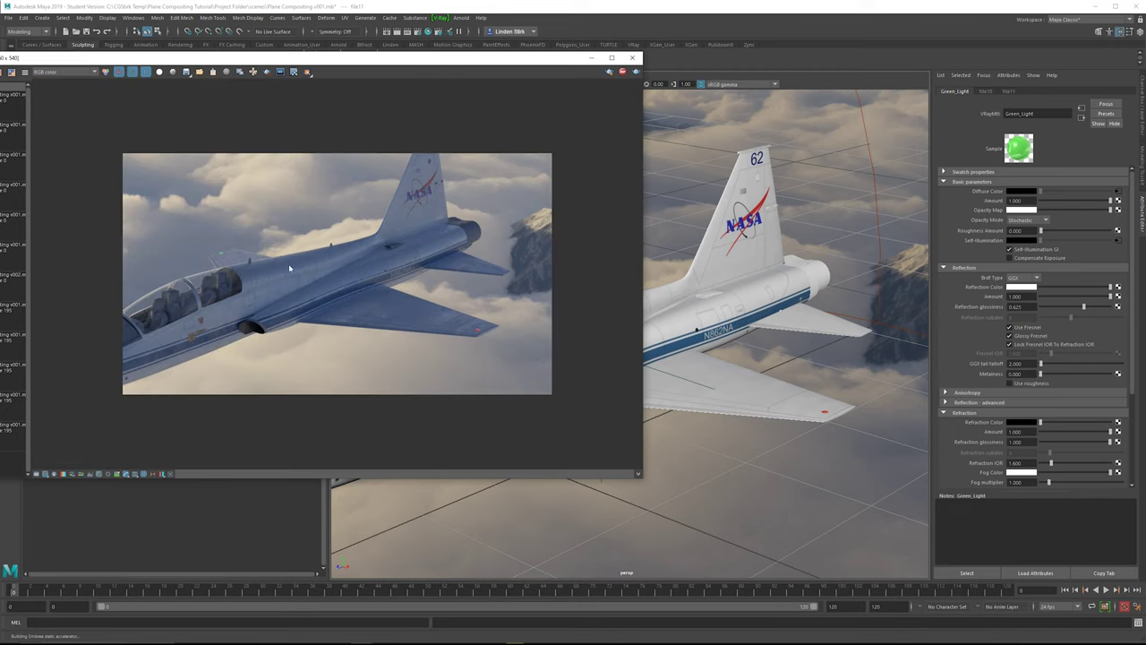
{"action": "left_click", "coordinate": [634, 58]}
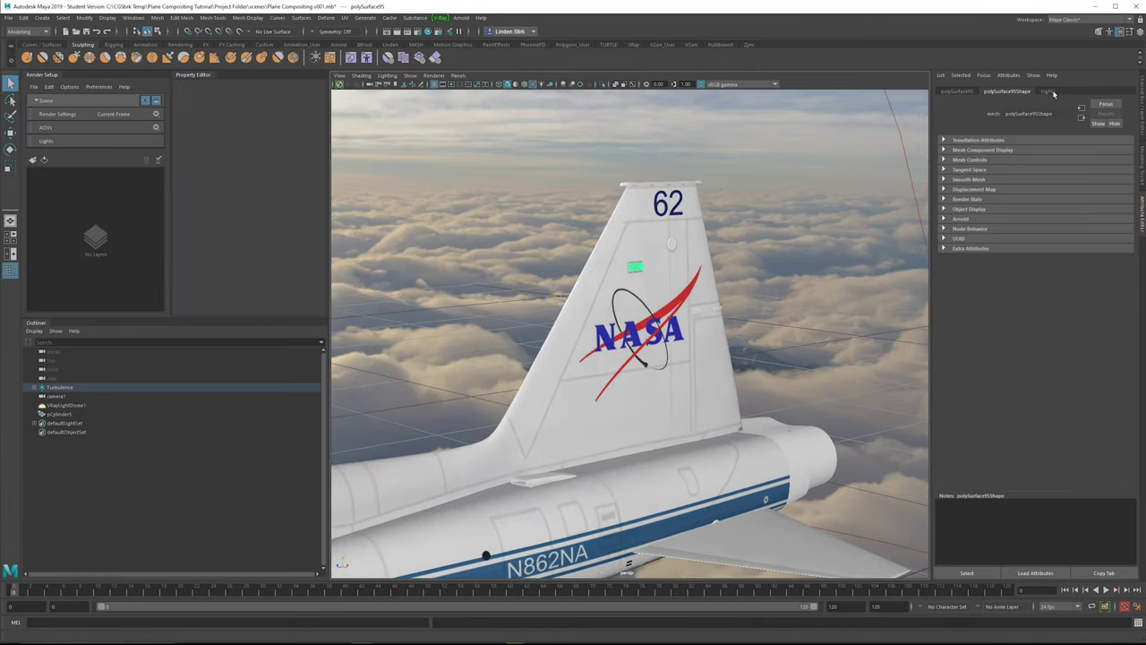
Step: Change the tail fin light's Phong material to a VRay Mtl and name it Tail_light
{"action": "left_click", "coordinate": [1047, 91]}
{"action": "left_click", "coordinate": [1043, 172]}
{"action": "scroll", "coordinate": [1044, 220], "scroll_direction": "down", "scroll_amount": 7}
{"action": "left_click", "coordinate": [1039, 218]}
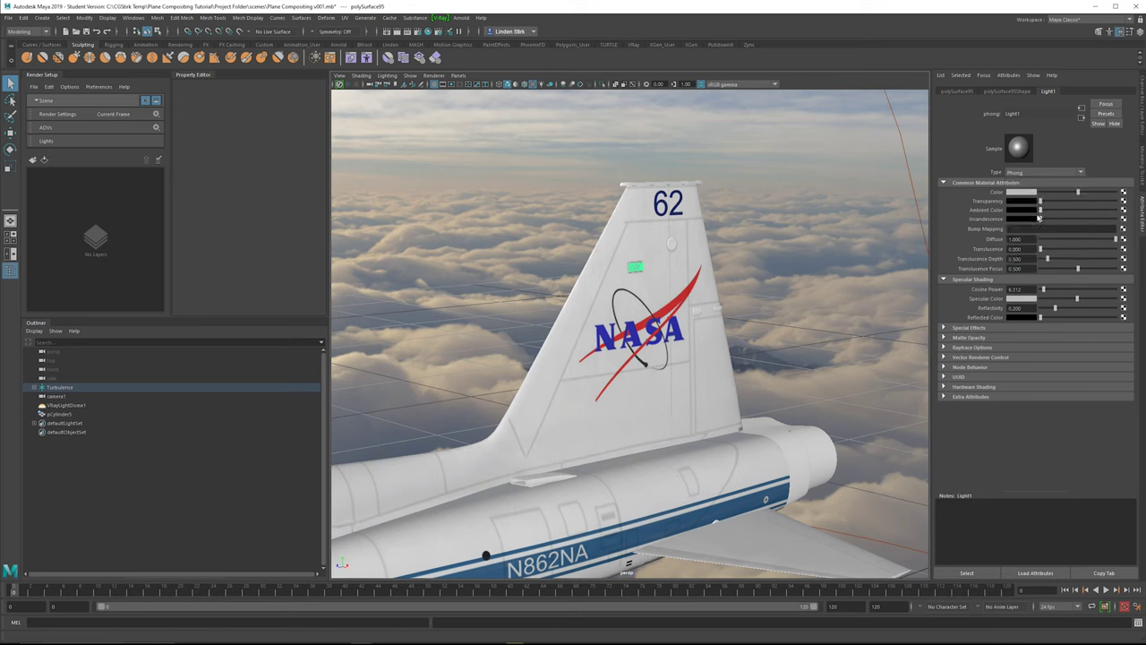
{"action": "type", "text": "Tail_light"}
{"action": "key", "text": "Return"}
Step: Map the Tail_light material's diffuse color with a File texture using Light.jpg
{"action": "left_click", "coordinate": [1119, 191]}
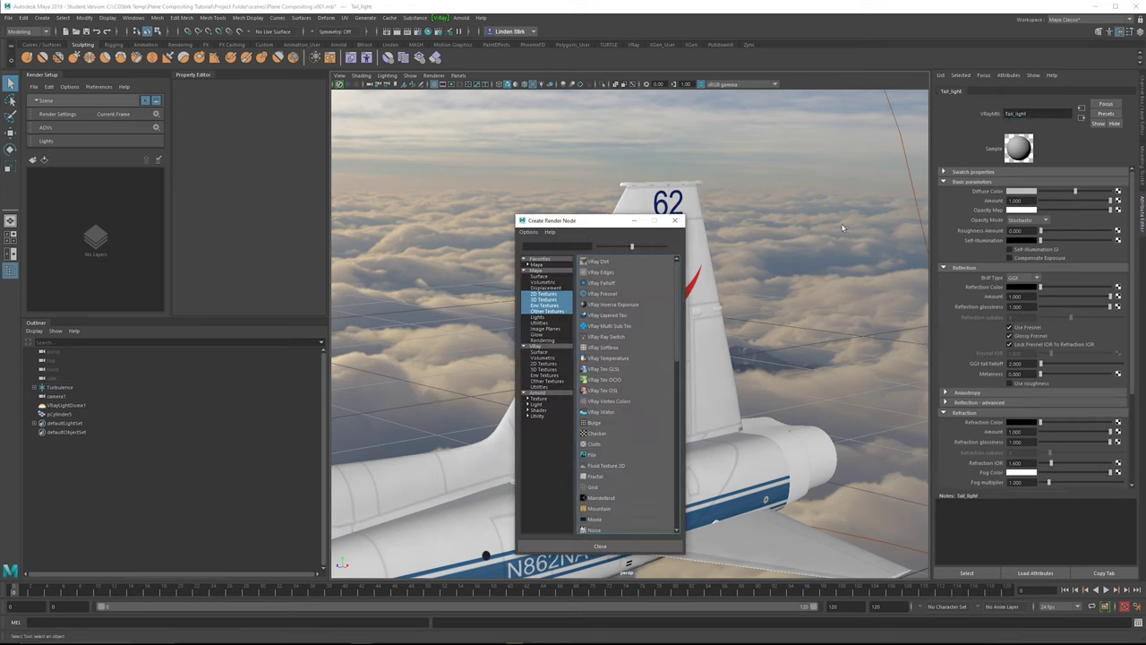
{"action": "left_click", "coordinate": [602, 459]}
{"action": "double_click", "coordinate": [376, 125]}
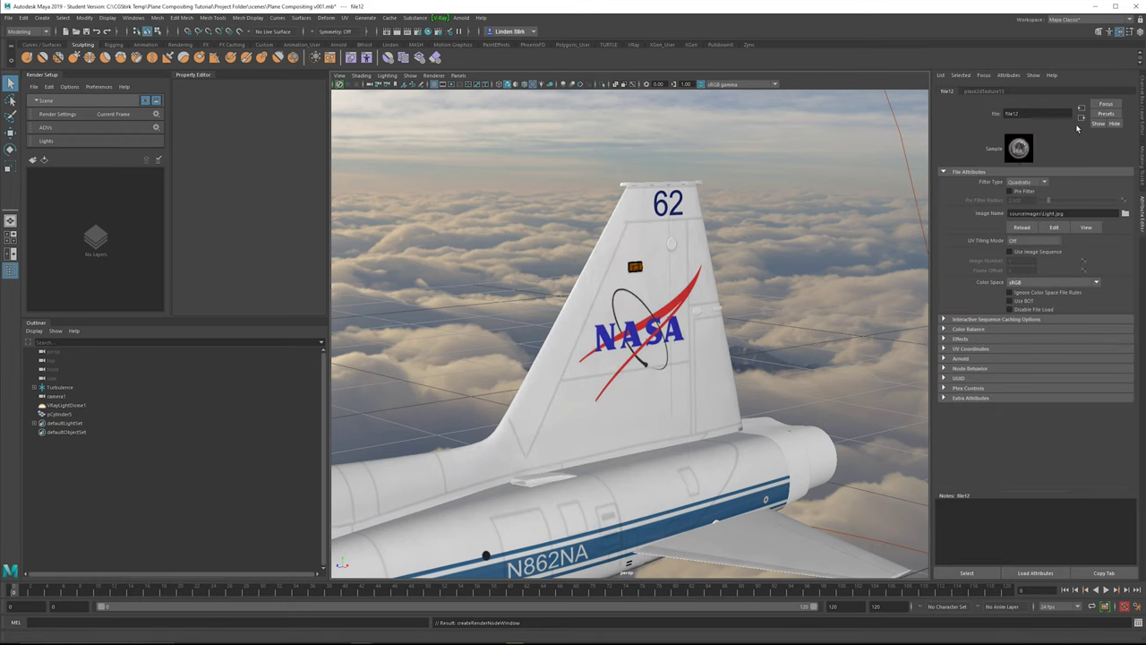
Step: Map the Tail_light material's self-illumination with a File texture using Light_illum.jpg
{"action": "left_click", "coordinate": [1117, 240]}
{"action": "left_click", "coordinate": [600, 455]}
{"action": "left_click", "coordinate": [1125, 214]}
{"action": "double_click", "coordinate": [438, 127]}
{"action": "left_click", "coordinate": [1082, 119]}
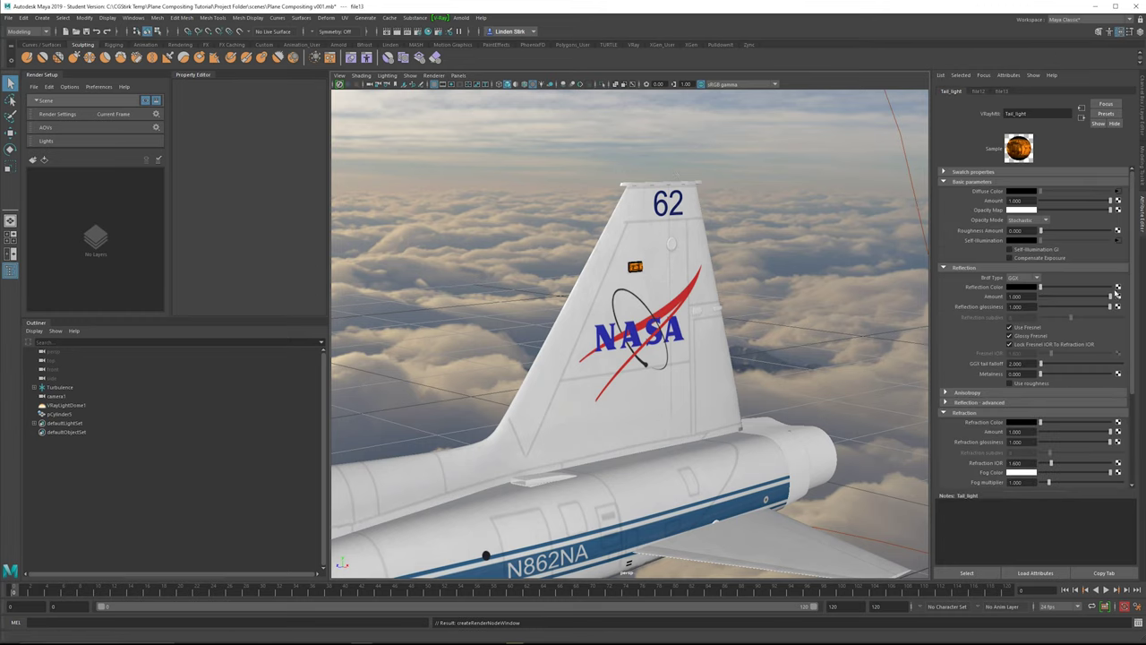
Step: Map Tail_light's reflection color with a File texture using Light_refl.jpg and set its reflection glossiness to about 0.829
{"action": "left_click", "coordinate": [1117, 287]}
{"action": "left_click", "coordinate": [600, 455]}
{"action": "left_click", "coordinate": [1125, 214]}
{"action": "double_click", "coordinate": [483, 127]}
{"action": "left_click", "coordinate": [1082, 119]}
{"action": "mouse_move", "coordinate": [1109, 305]}
{"action": "left_mouse_down"}
{"action": "mouse_move", "coordinate": [1080, 309]}
{"action": "mouse_move", "coordinate": [1098, 308]}
{"action": "left_mouse_up"}
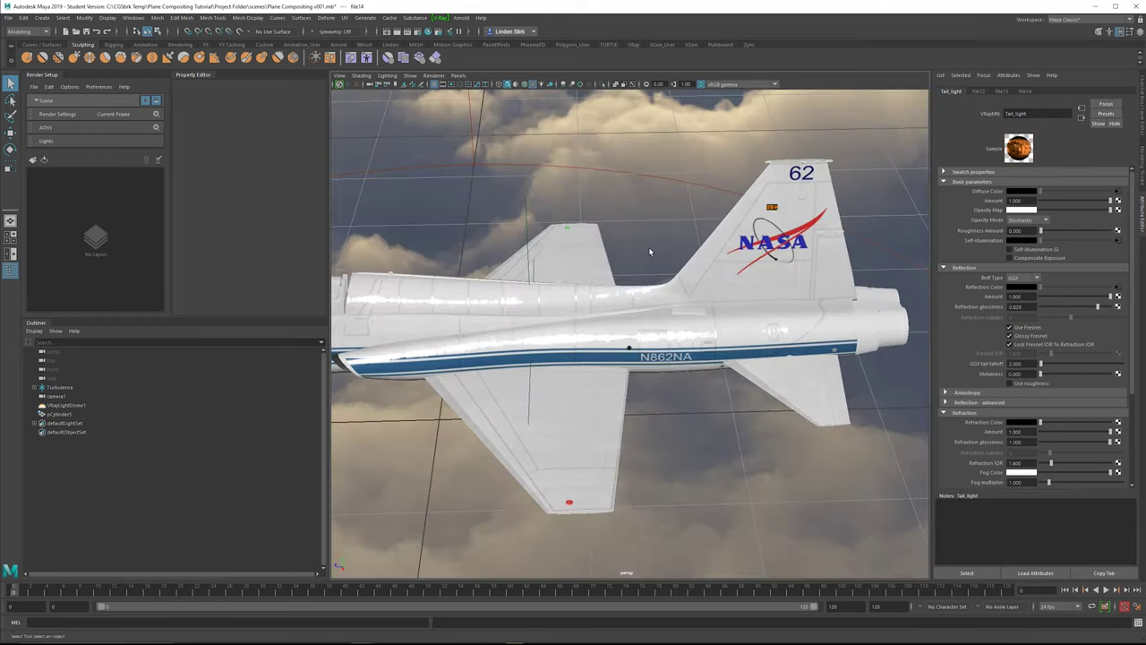
Step: Examine the jet from nose to tail for parts that still need materials
{"action": "right_click_drag", "start_coordinate": [650, 252], "coordinate": [625, 249], "text": "alt"}
{"action": "left_click_drag", "start_coordinate": [625, 248], "coordinate": [698, 239], "text": "alt"}
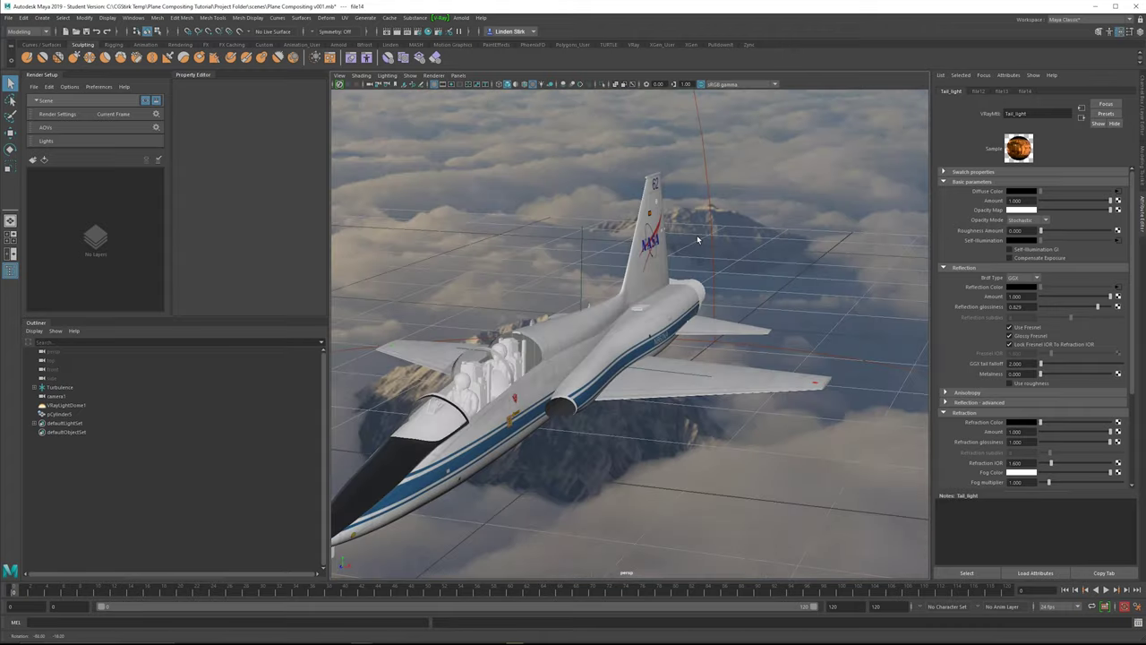
{"action": "left_click_drag", "start_coordinate": [491, 337], "coordinate": [376, 330], "text": "alt"}
{"action": "left_click_drag", "start_coordinate": [628, 330], "coordinate": [578, 354], "text": "alt"}
{"action": "right_click_drag", "start_coordinate": [636, 339], "coordinate": [720, 347], "text": "alt"}
{"action": "left_click_drag", "start_coordinate": [642, 347], "coordinate": [620, 278], "text": "alt"}
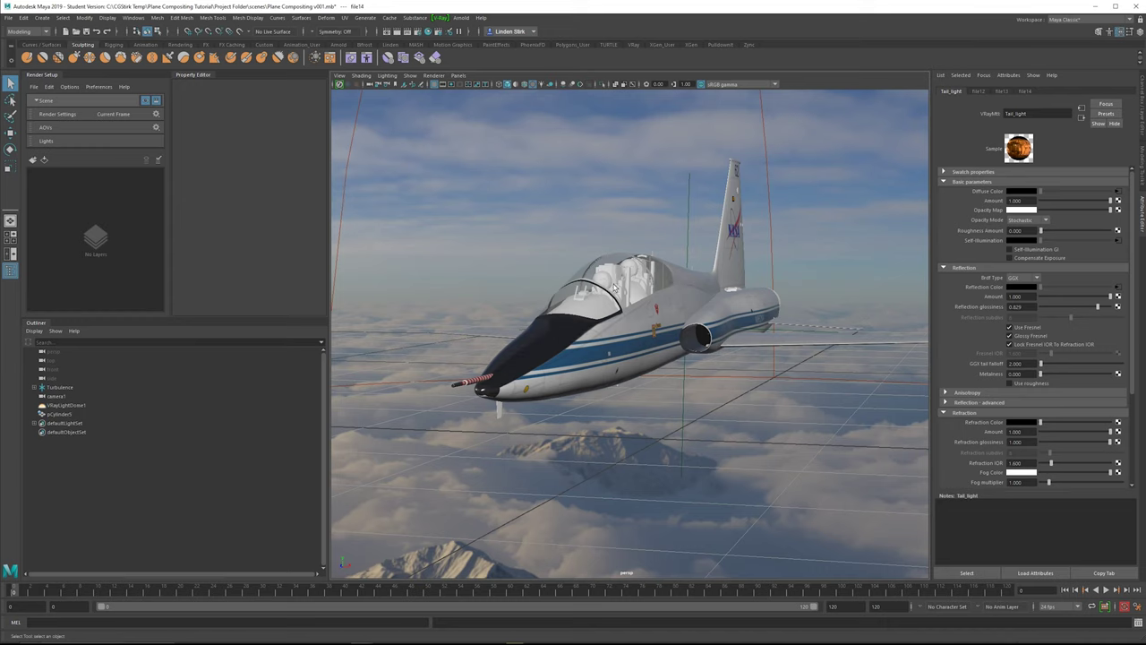
{"action": "left_click_drag", "start_coordinate": [723, 299], "coordinate": [639, 315], "text": "alt"}
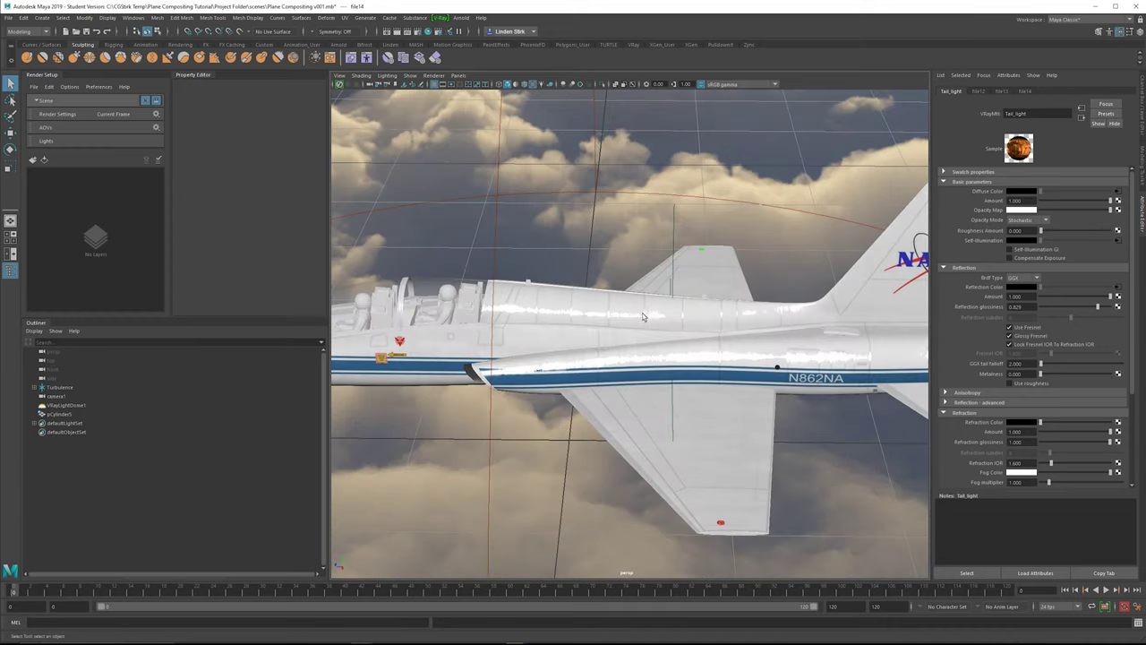
{"action": "middle_click_drag", "start_coordinate": [490, 303], "coordinate": [523, 297], "text": "alt"}
{"action": "left_click_drag", "start_coordinate": [522, 298], "coordinate": [594, 269], "text": "alt"}
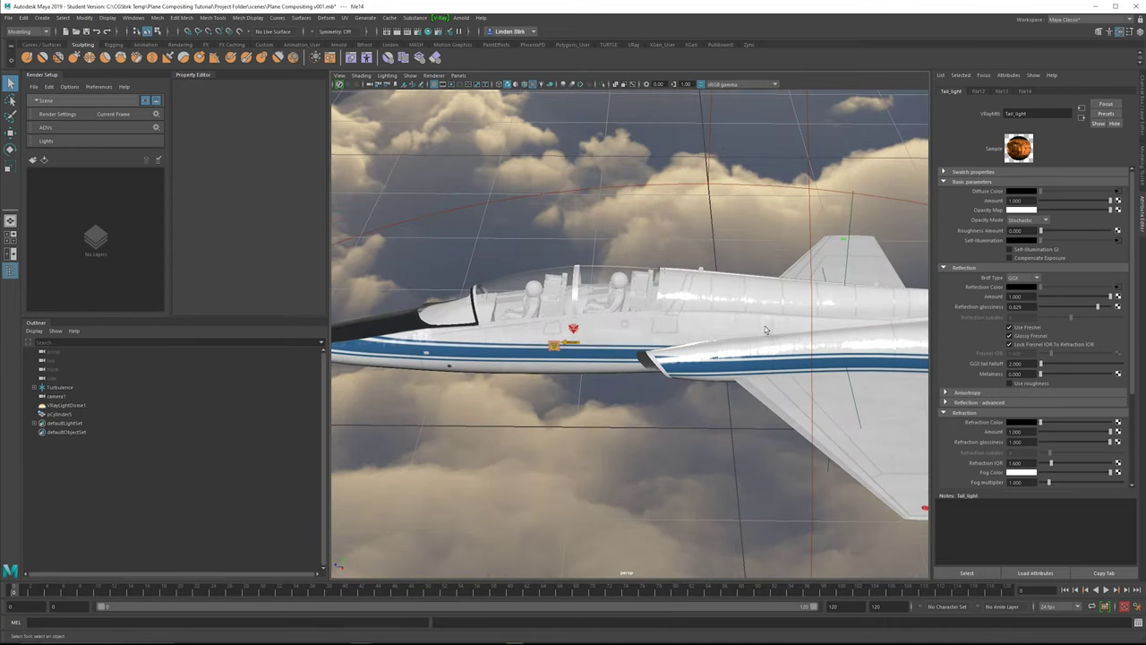
{"action": "middle_click_drag", "start_coordinate": [766, 330], "coordinate": [448, 327], "text": "alt"}
{"action": "right_click_drag", "start_coordinate": [726, 313], "coordinate": [788, 314], "text": "alt"}
{"action": "left_click_drag", "start_coordinate": [797, 311], "coordinate": [745, 315], "text": "alt"}
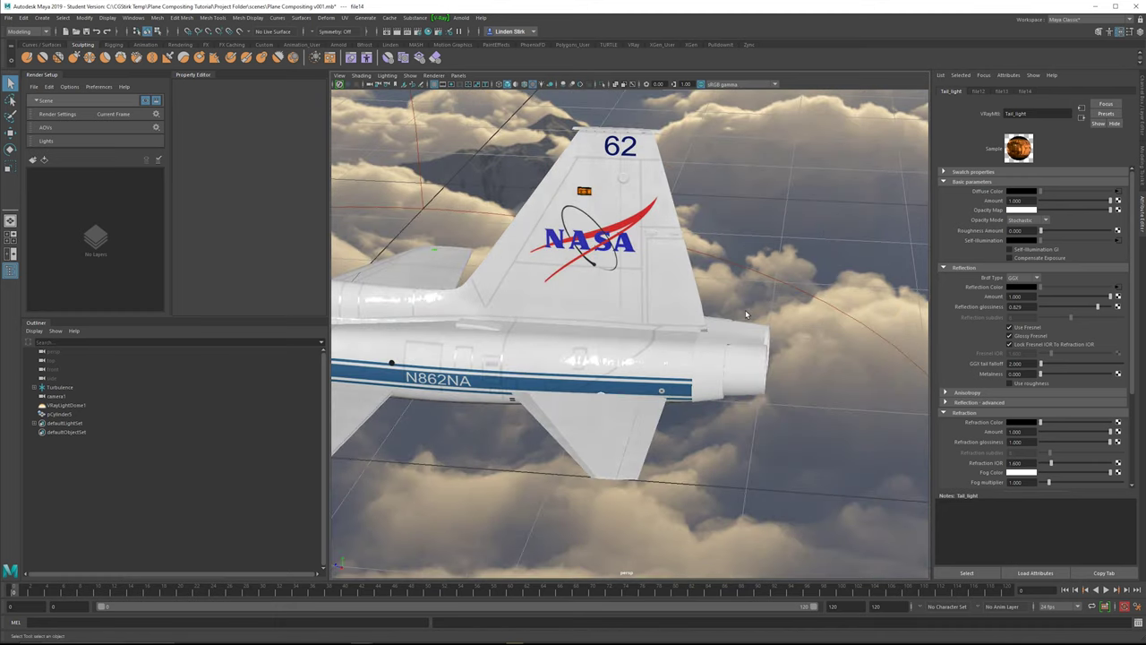
Step: Select the cover ring around the engine nozzles and change its Lambert material to a VRay Mtl
{"action": "left_click_drag", "start_coordinate": [745, 313], "coordinate": [722, 344], "text": "alt"}
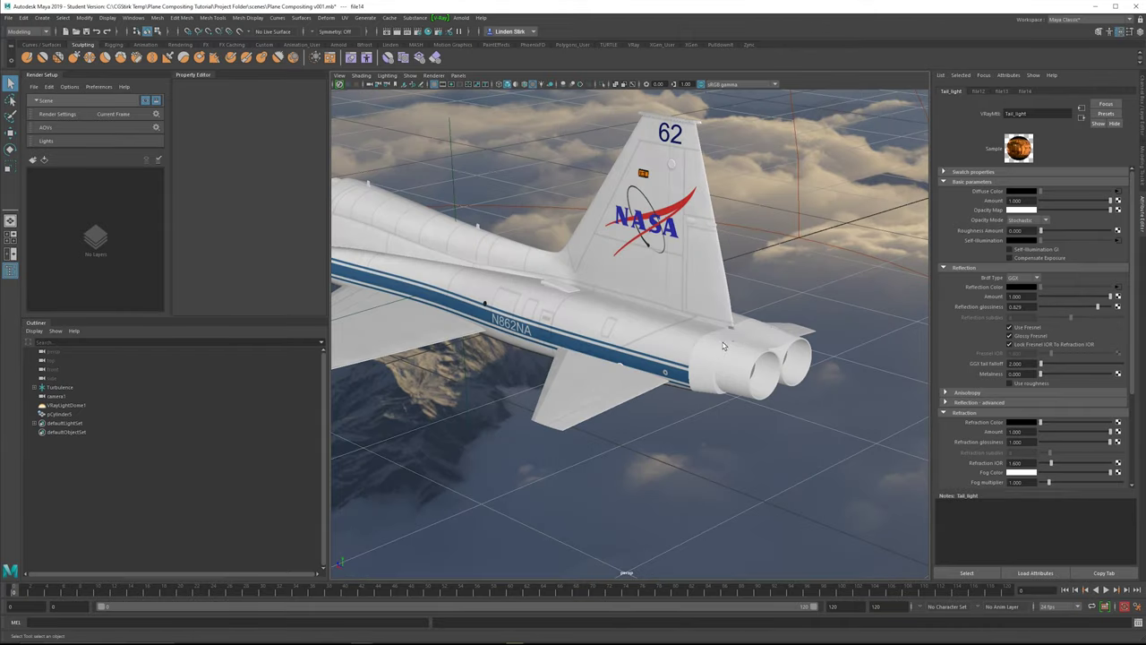
{"action": "left_click", "coordinate": [716, 341]}
{"action": "left_click", "coordinate": [1056, 91]}
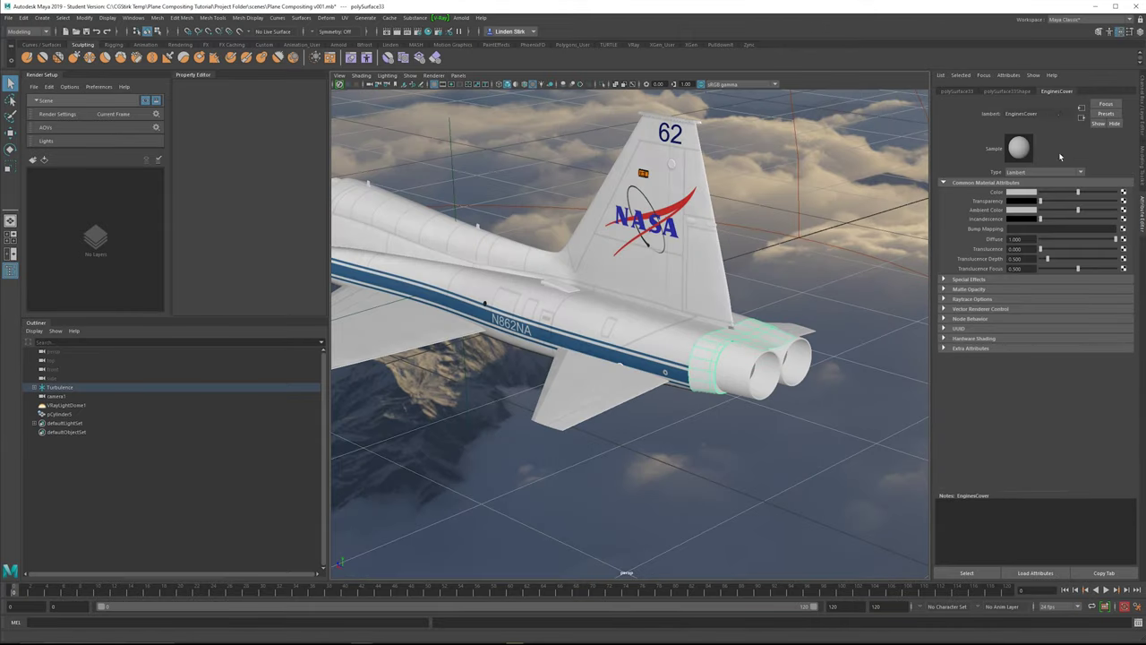
{"action": "left_click", "coordinate": [1063, 174]}
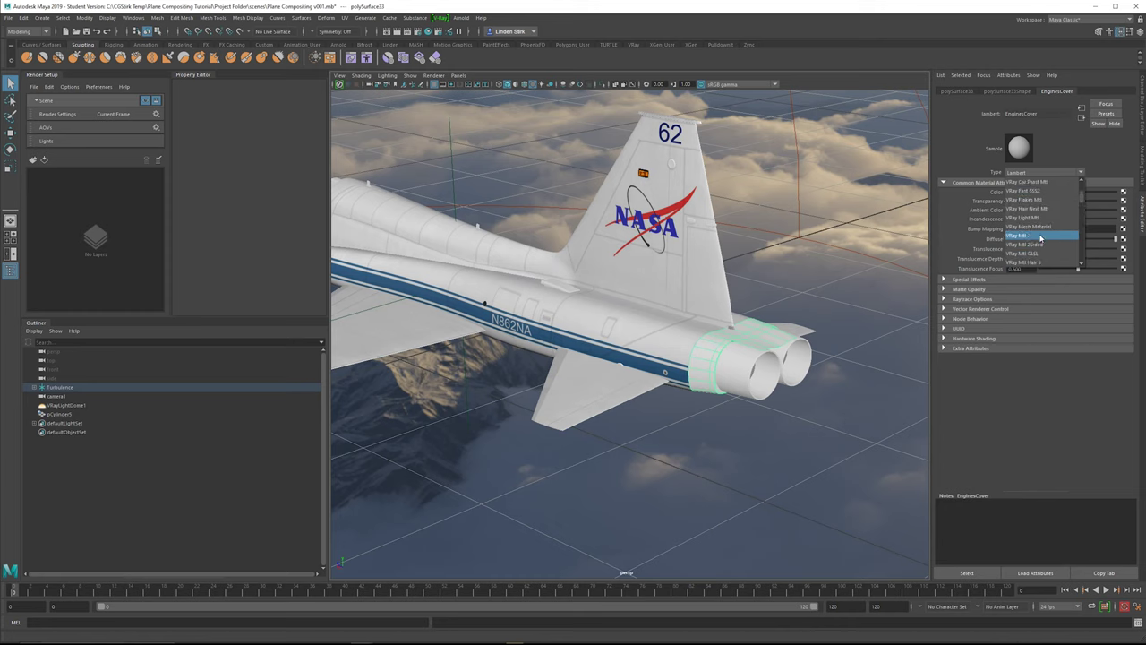
{"action": "left_click", "coordinate": [1039, 220]}
Step: Name the engine cover material EnginesCover and set its diffuse color to near black
{"action": "type", "text": "EnginesCover"}
{"action": "key", "text": "Return"}
{"action": "left_click_drag", "start_coordinate": [1075, 190], "coordinate": [1041, 191]}
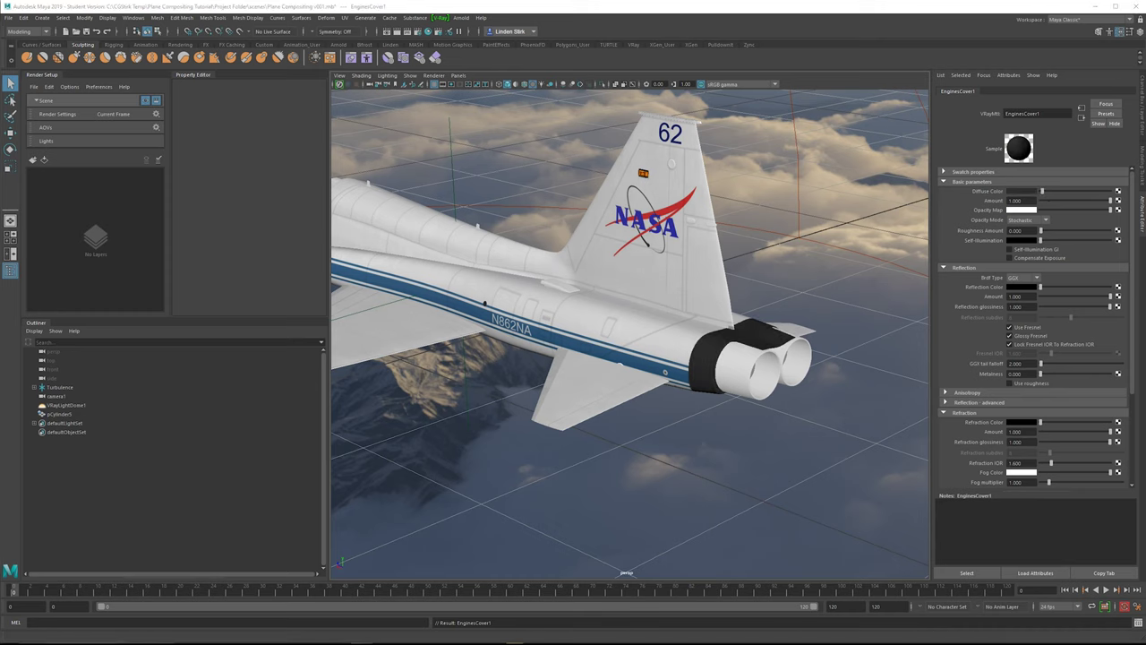
Step: Map the engine cover material's reflection color with a Noise texture and its reflection glossiness with a Fractal texture
{"action": "left_click", "coordinate": [1117, 288]}
{"action": "left_click_drag", "start_coordinate": [590, 225], "coordinate": [764, 112]}
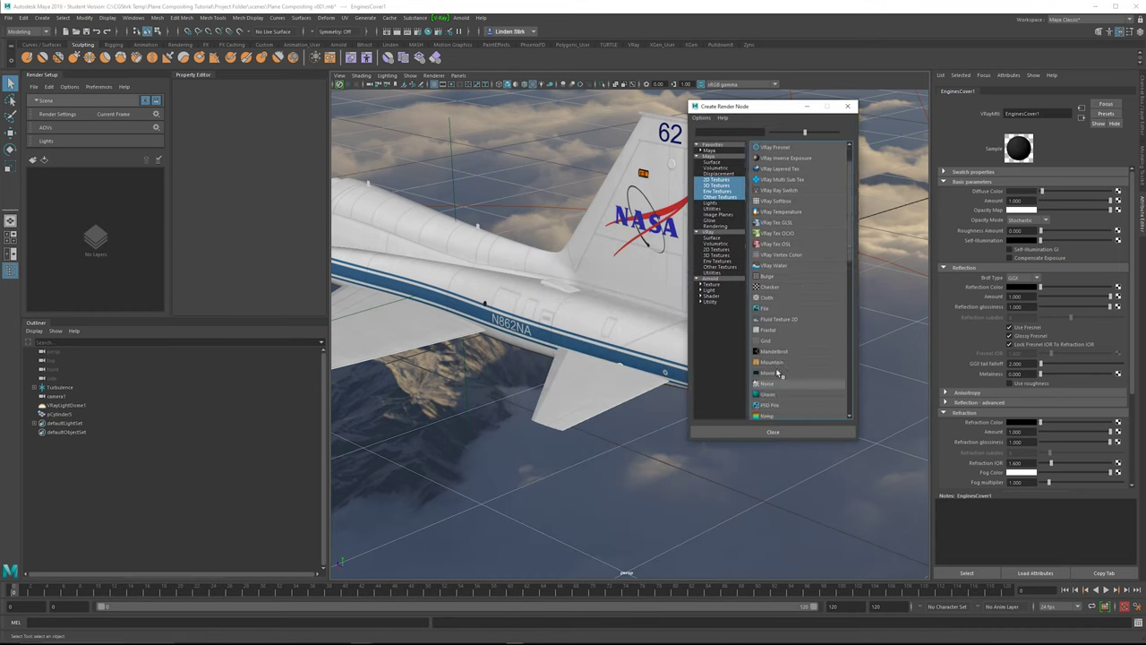
{"action": "left_click", "coordinate": [771, 385]}
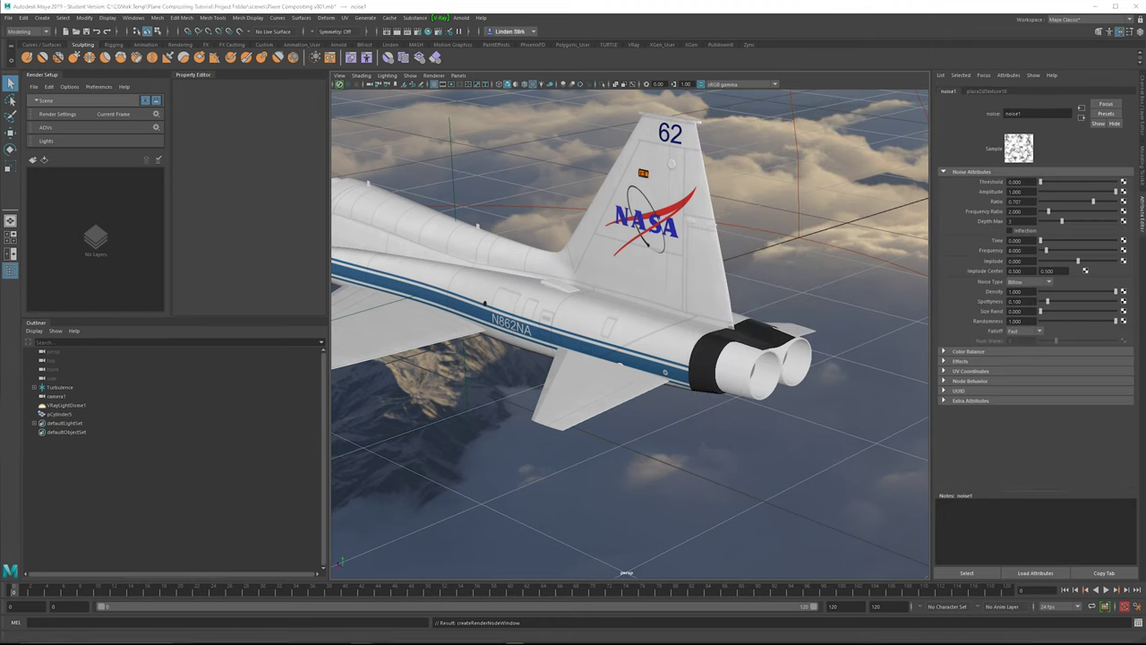
{"action": "left_click", "coordinate": [1082, 118]}
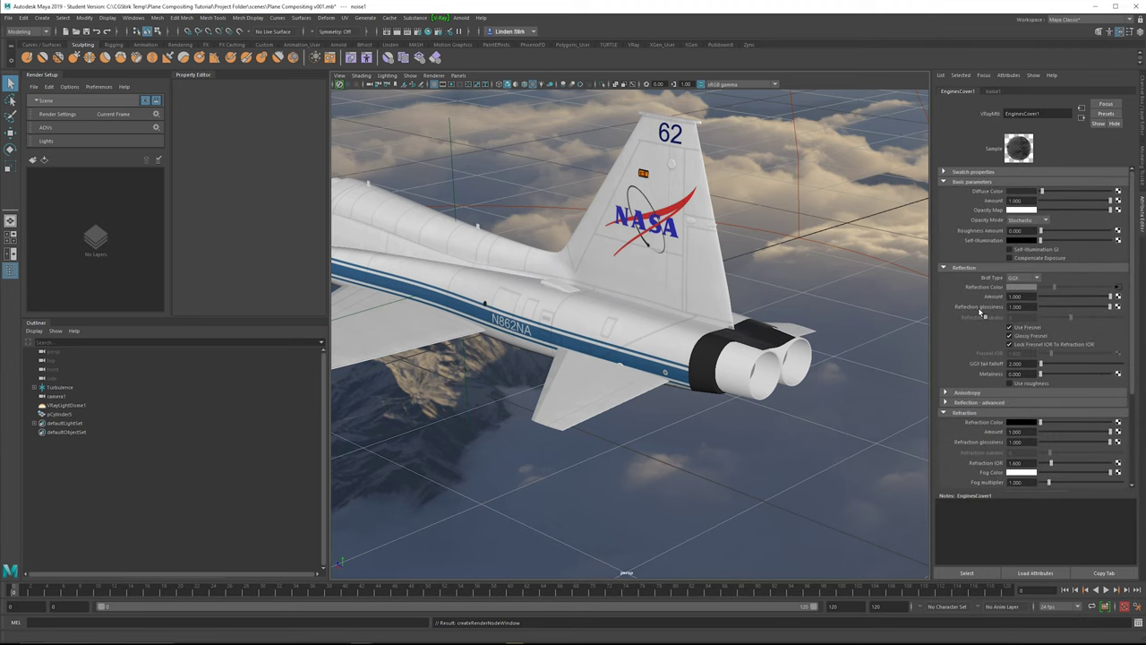
{"action": "left_click", "coordinate": [1117, 306]}
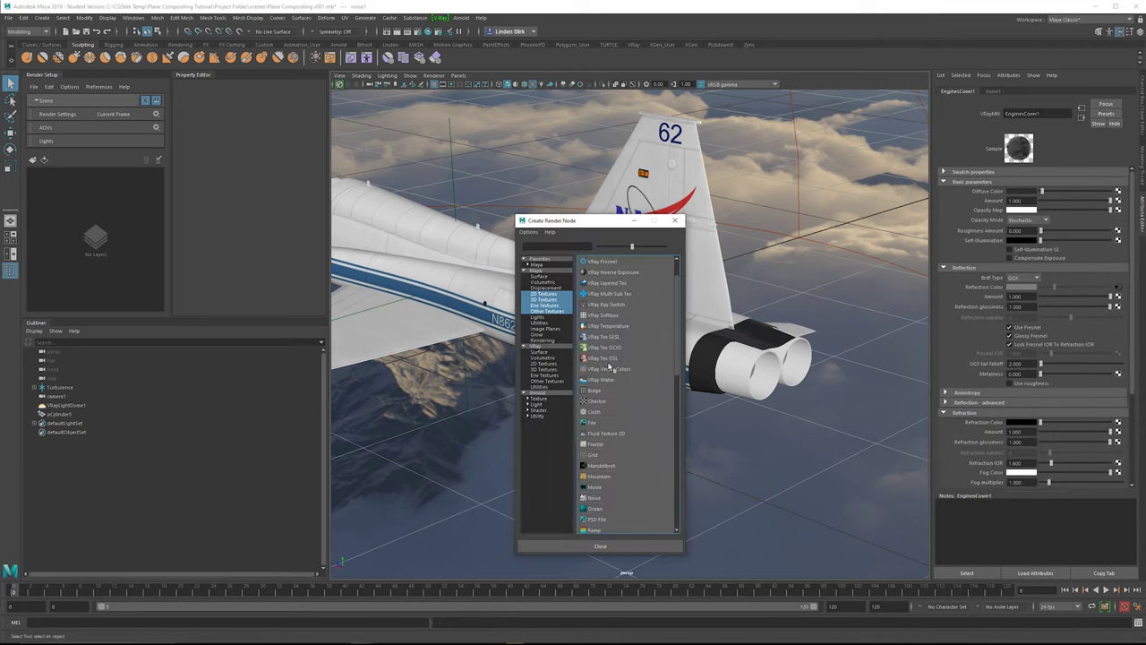
{"action": "left_click", "coordinate": [593, 412]}
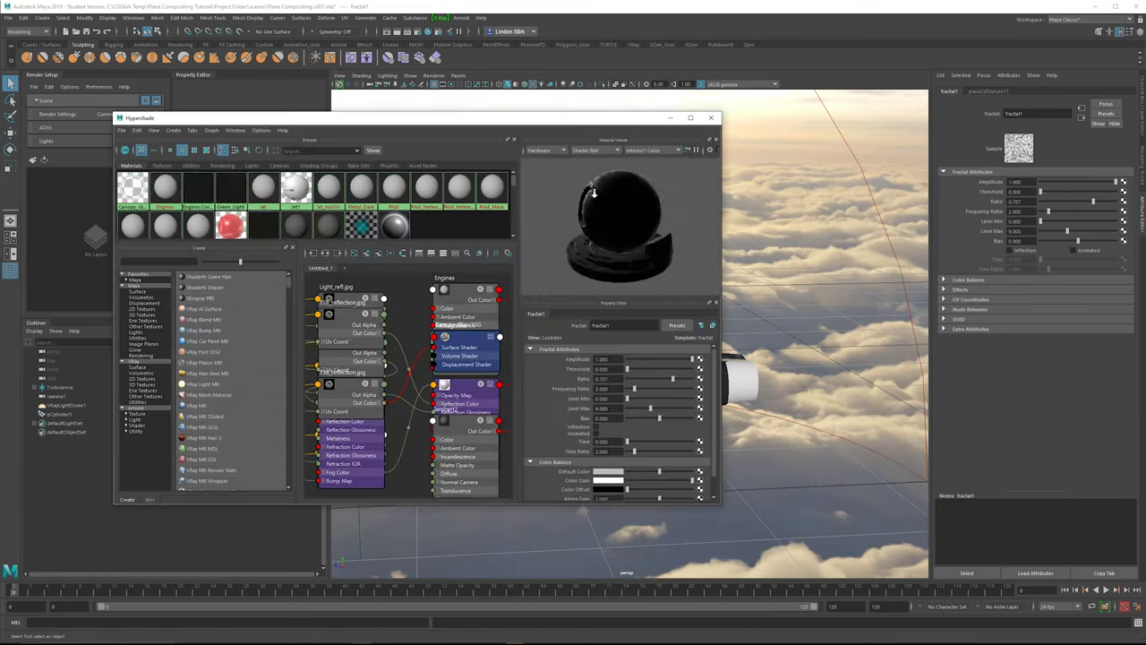
Step: Examine the dark engine cover material on the Hypershade preview ball, close the Hypershade, and view the jet from the side
{"action": "scroll", "coordinate": [595, 195], "scroll_direction": "up", "scroll_amount": 5}
{"action": "left_click_drag", "start_coordinate": [597, 205], "coordinate": [591, 250], "text": "alt"}
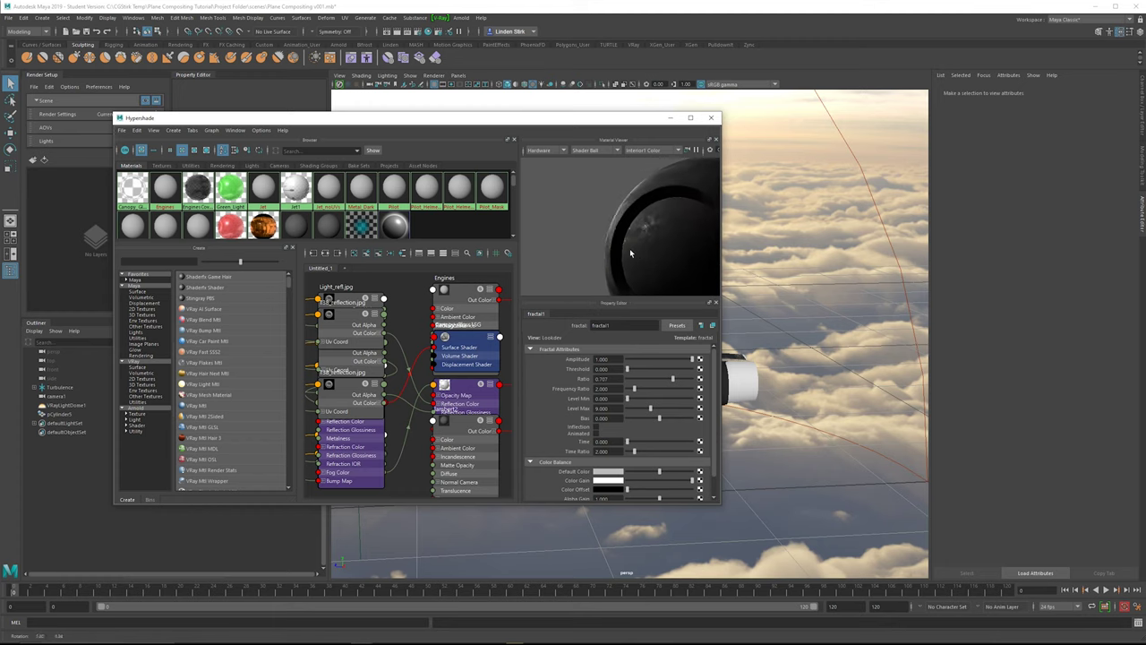
{"action": "left_click", "coordinate": [711, 117]}
{"action": "right_click_drag", "start_coordinate": [795, 289], "coordinate": [707, 301], "text": "alt"}
{"action": "middle_click_drag", "start_coordinate": [713, 296], "coordinate": [788, 276], "text": "alt"}
{"action": "left_click_drag", "start_coordinate": [788, 276], "coordinate": [734, 358], "text": "alt"}
{"action": "middle_click_drag", "start_coordinate": [734, 358], "coordinate": [718, 385], "text": "alt"}
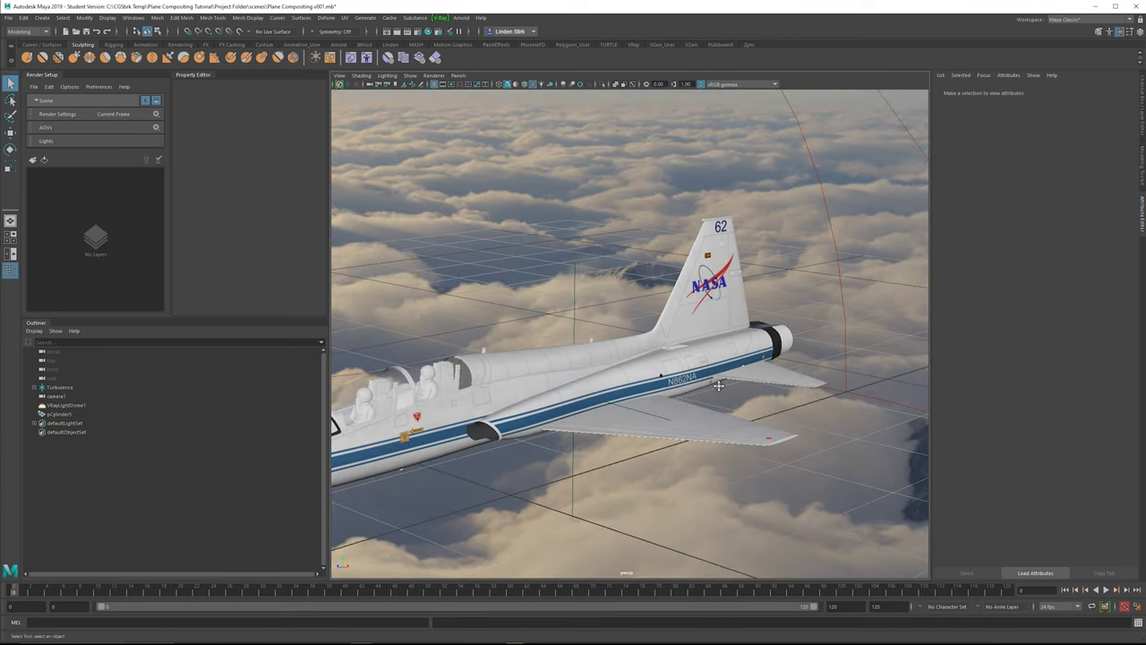